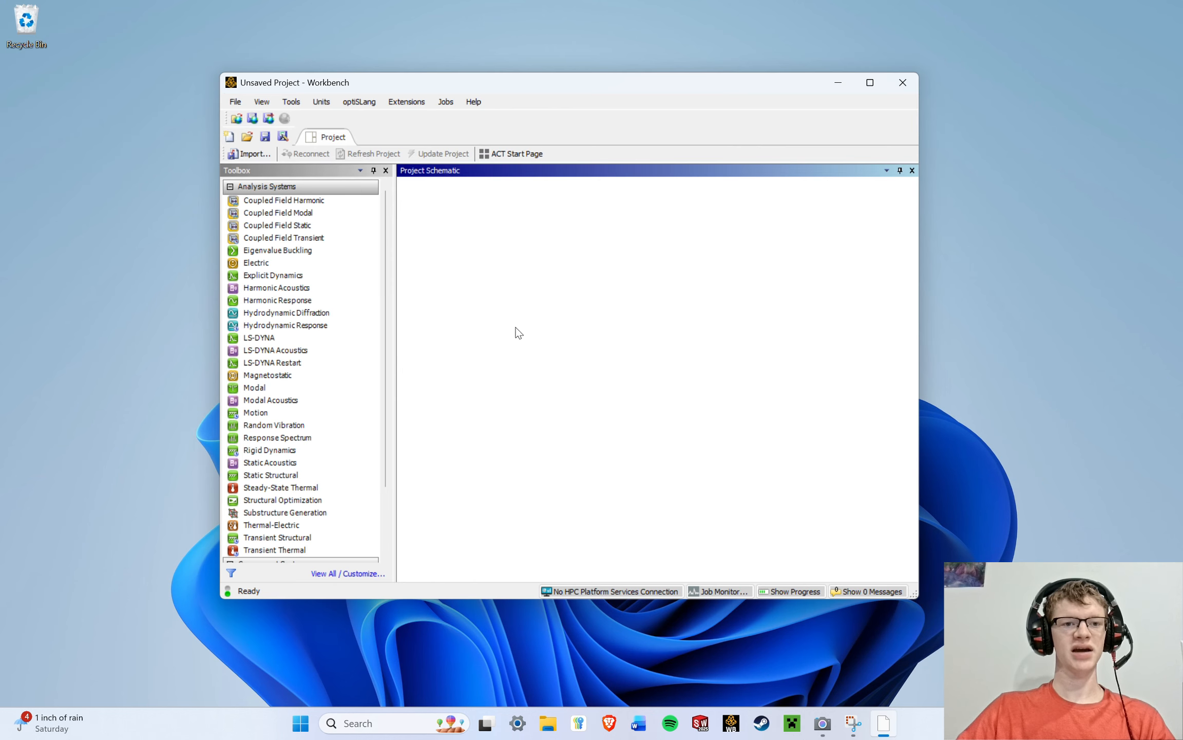
Maximize the Workbench window, and briefly show and hide the project messages.
left_click(869, 84)
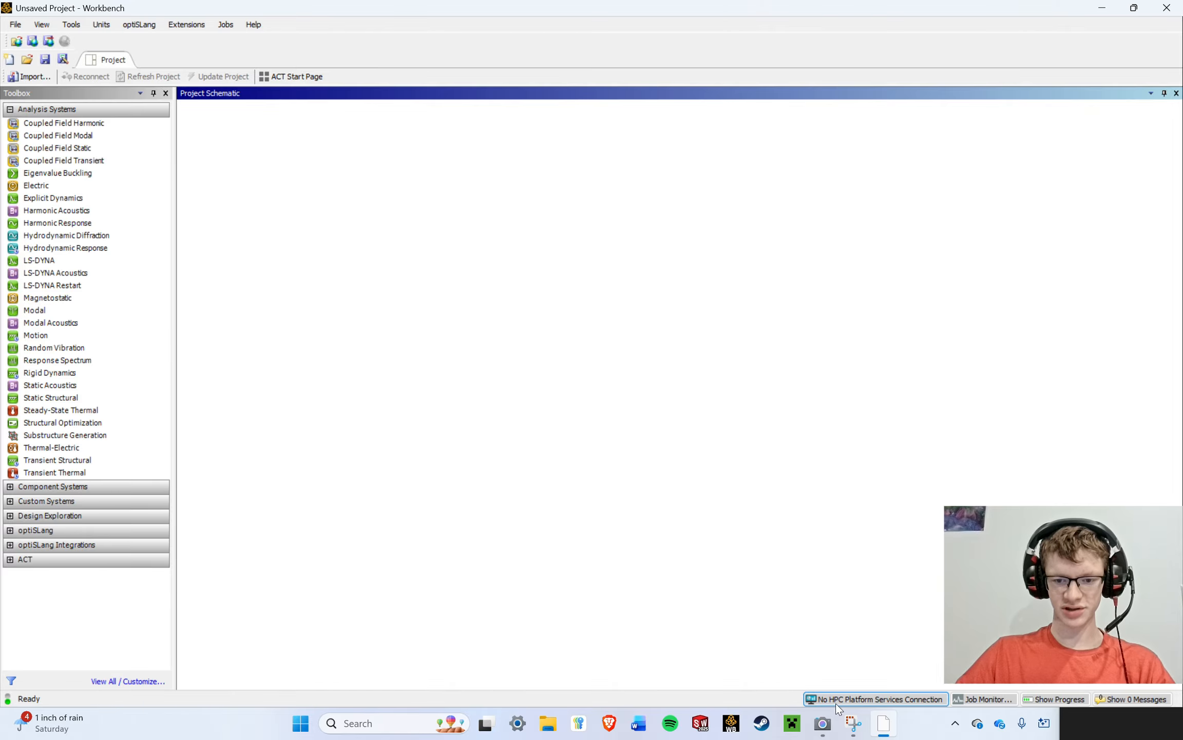
left_click(1141, 699)
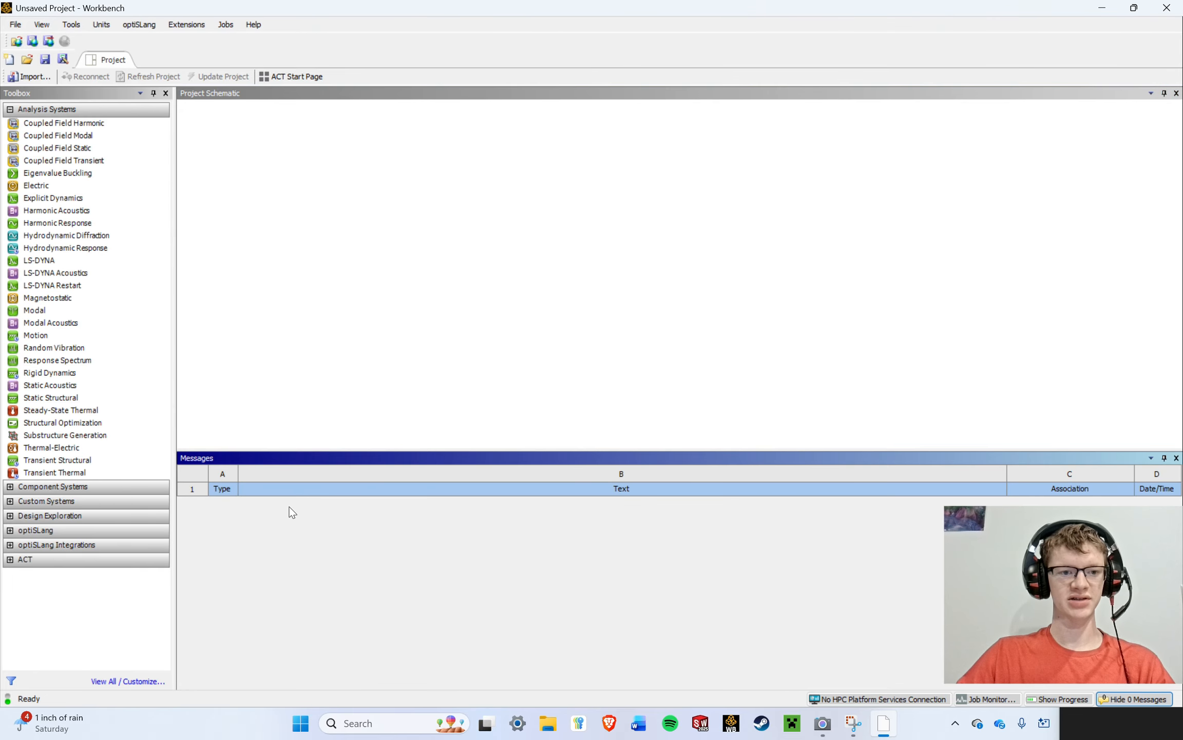
left_click(1134, 699)
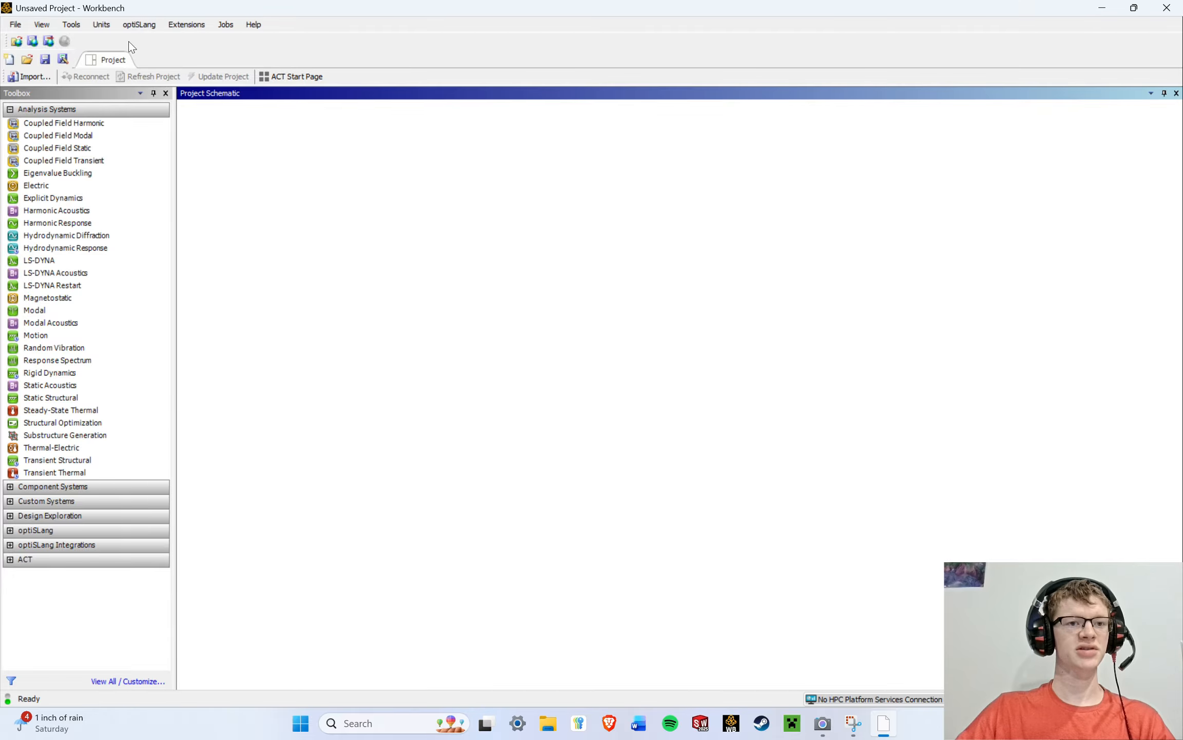
left_click(16, 26)
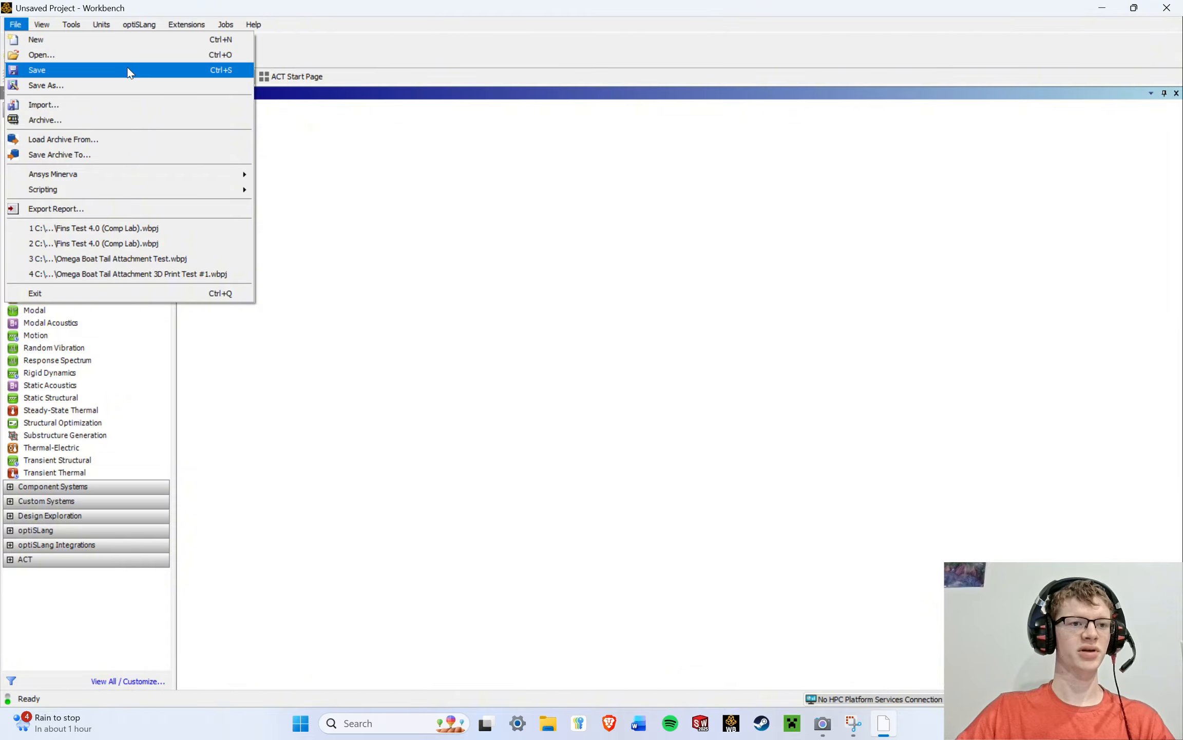
left_click(25, 30)
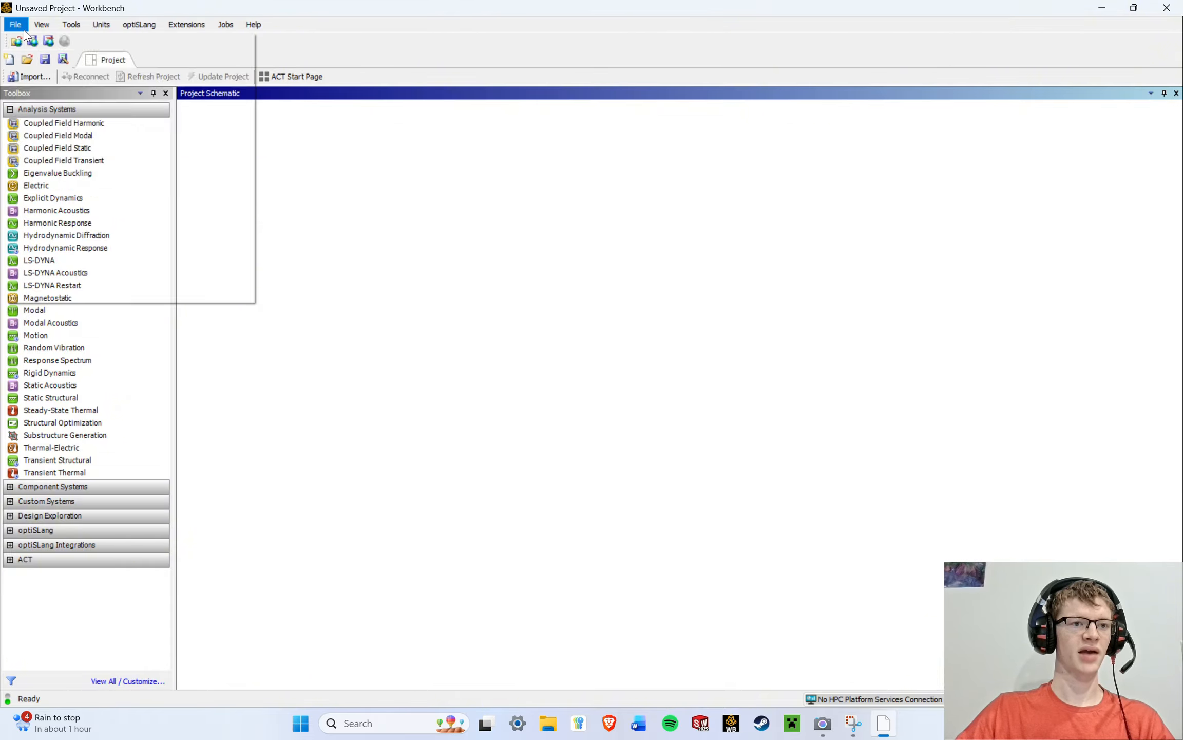
left_click(23, 28)
mouse_move(45, 30)
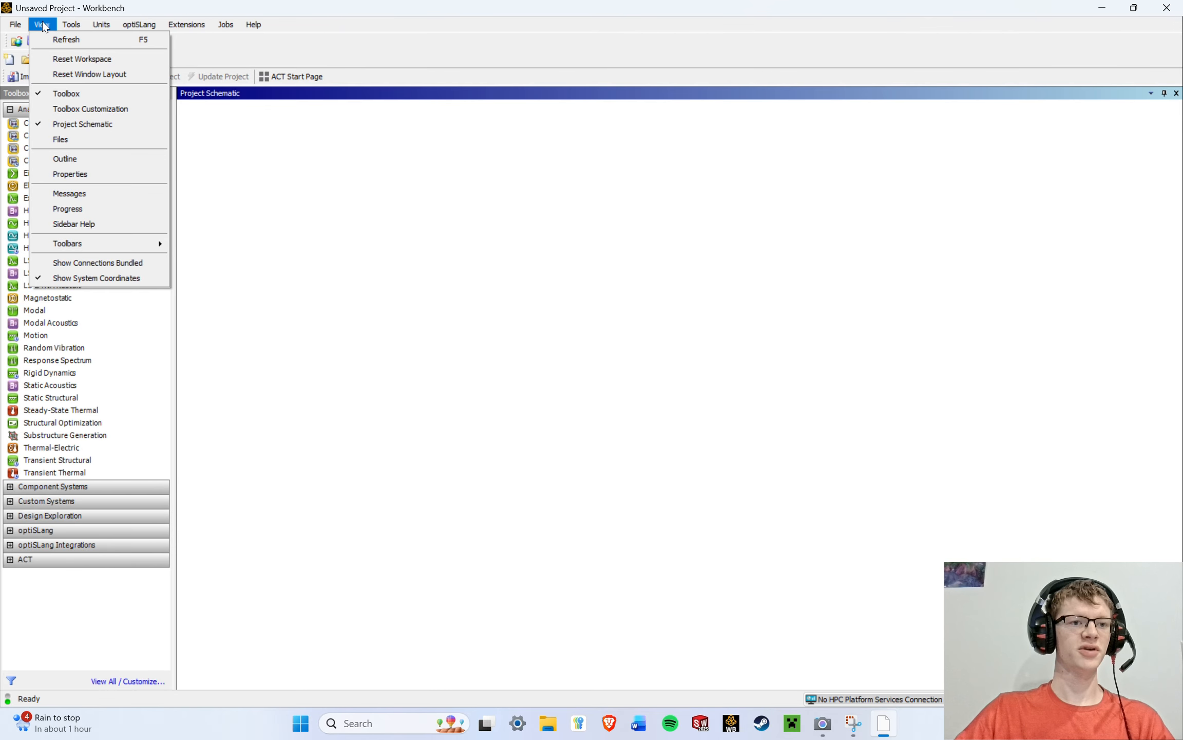
left_click(482, 405)
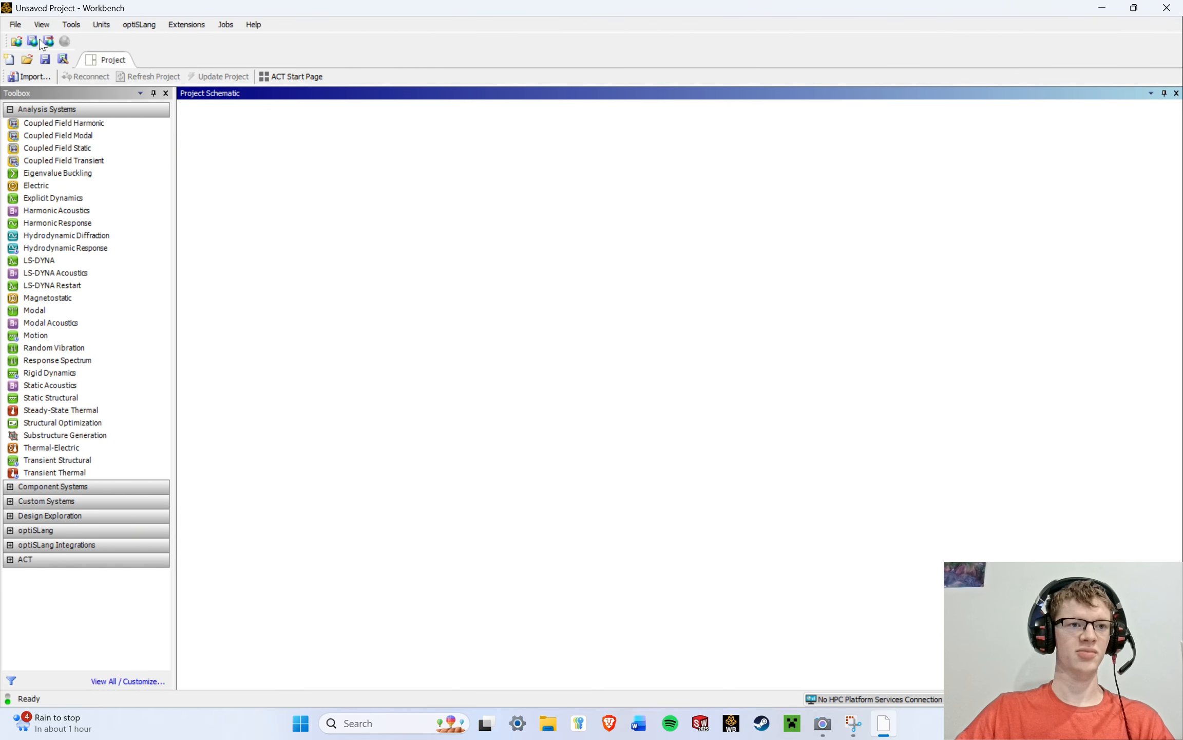
Display the Toolbox Customization list of available systems and close it again.
left_click(41, 24)
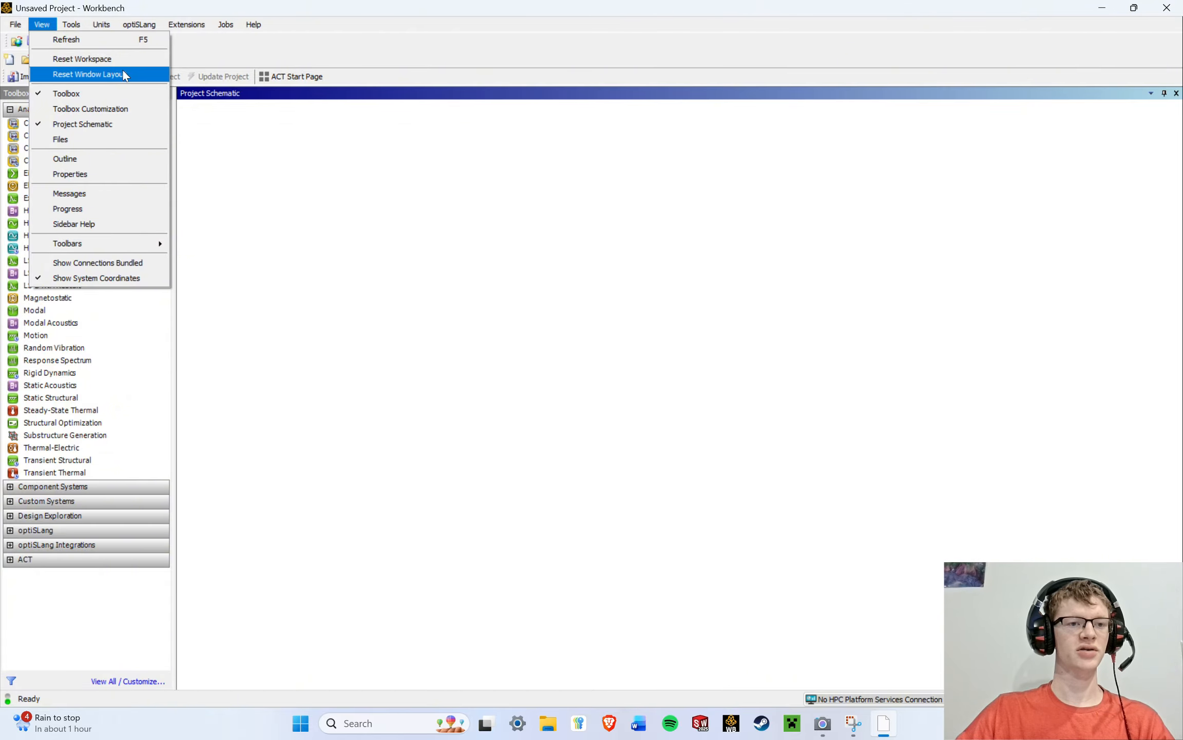
left_click(129, 112)
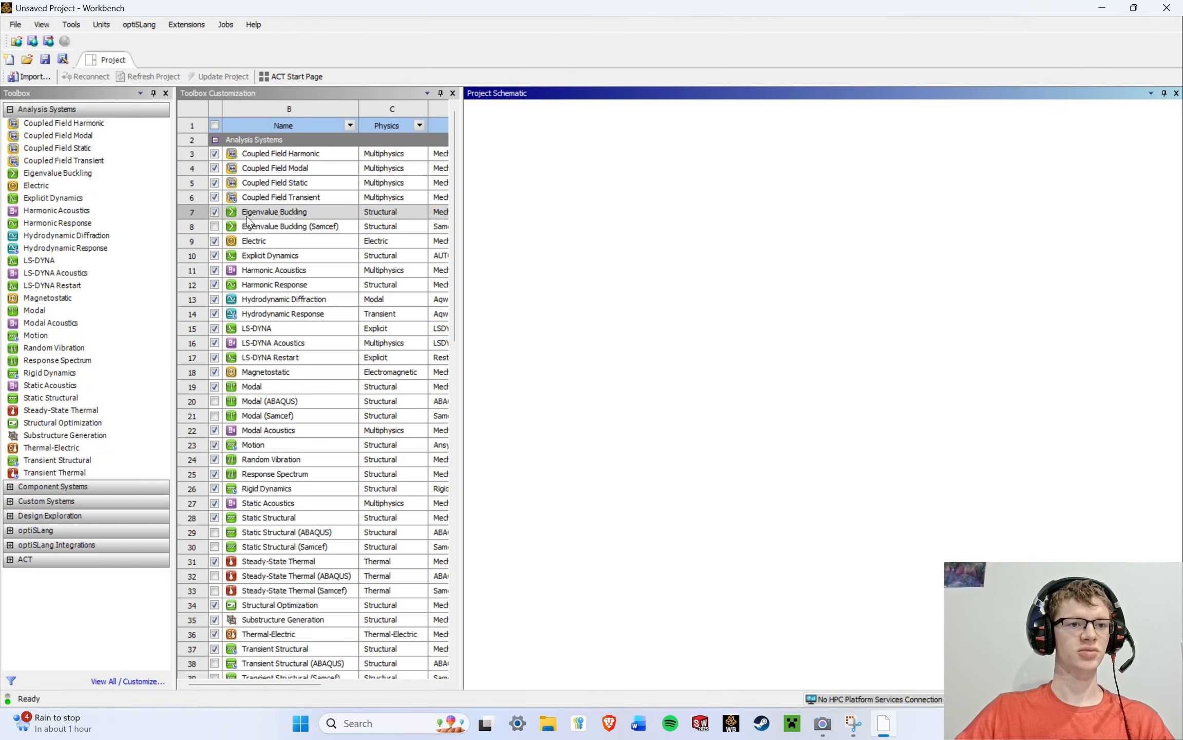
left_click(453, 94)
Display the Messages pane below the project schematic and hide it again.
left_click(50, 27)
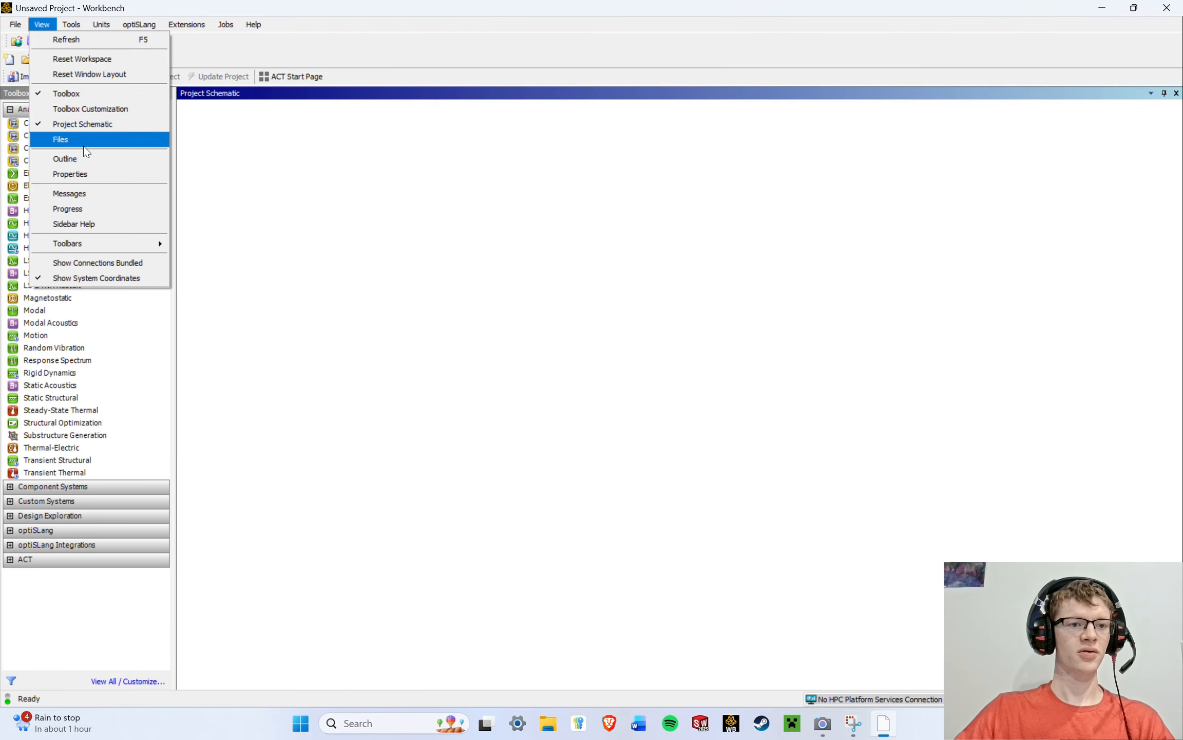
left_click(87, 193)
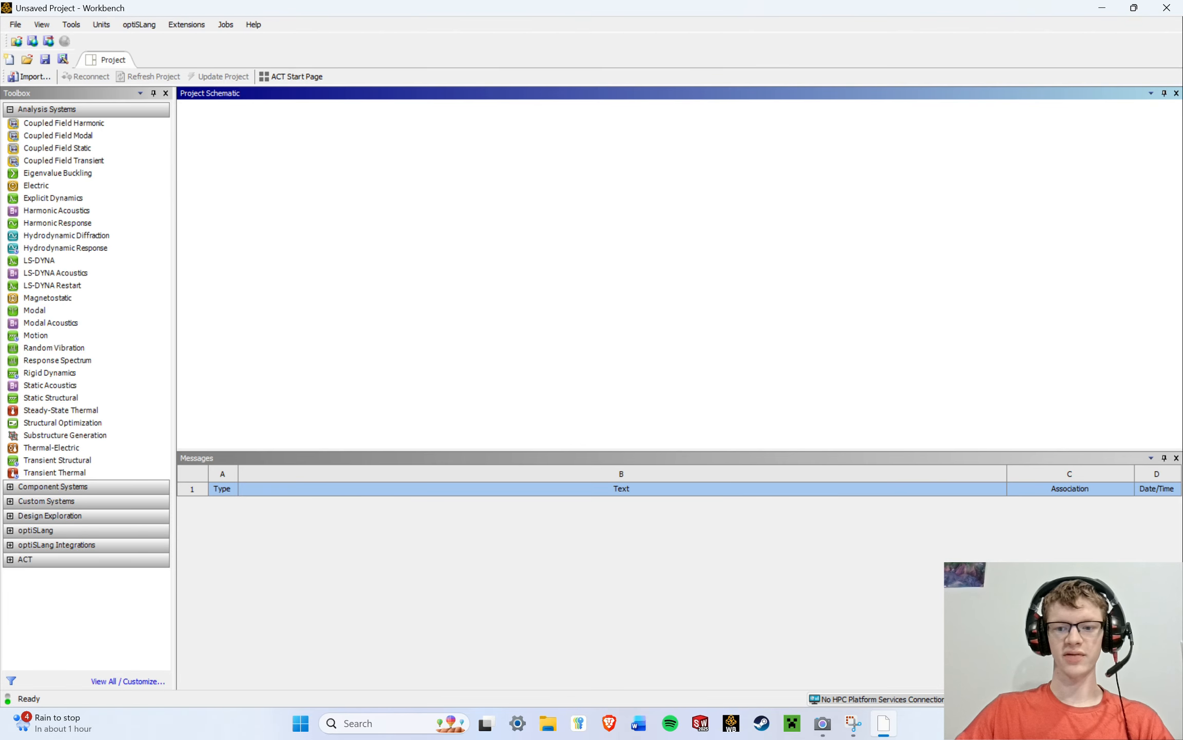
left_click(1144, 699)
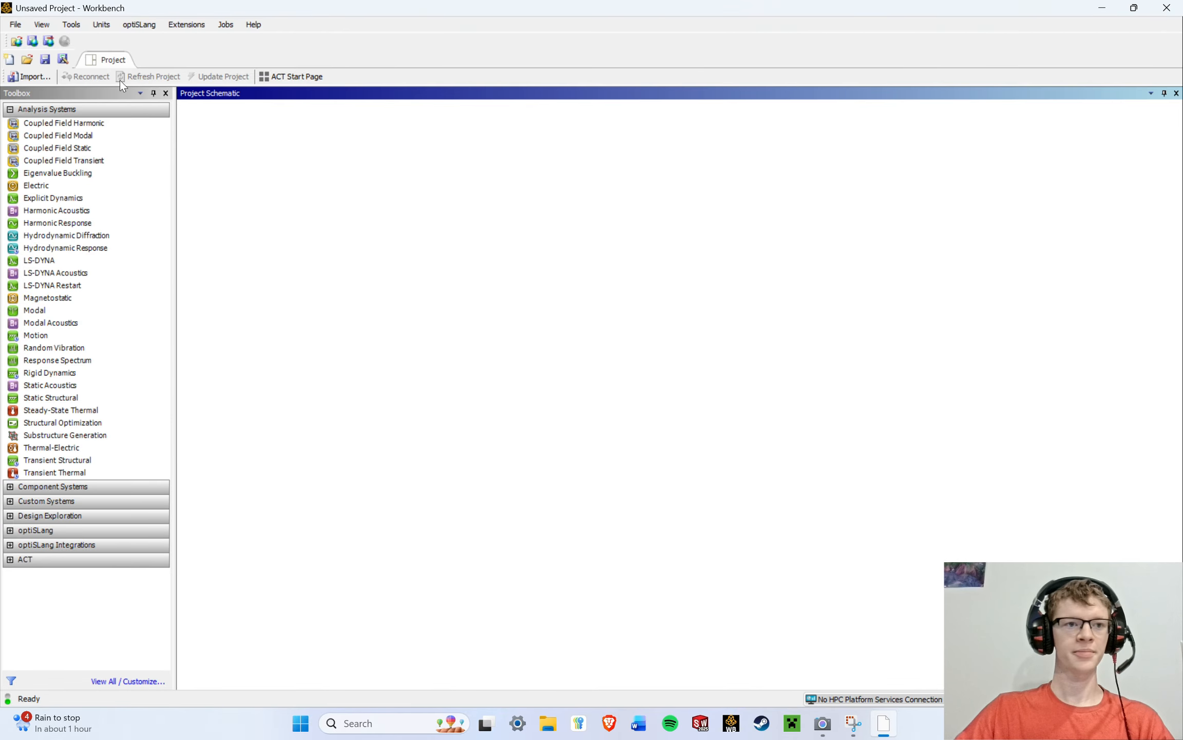
left_click(76, 30)
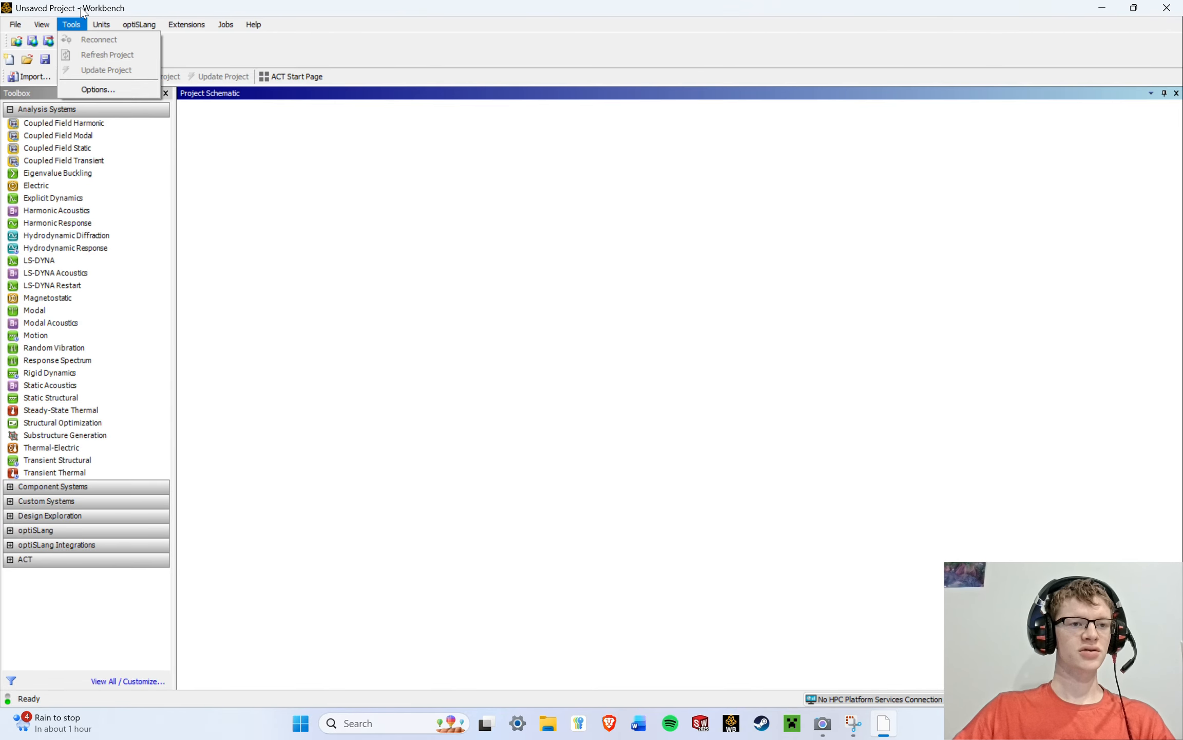
mouse_move(92, 26)
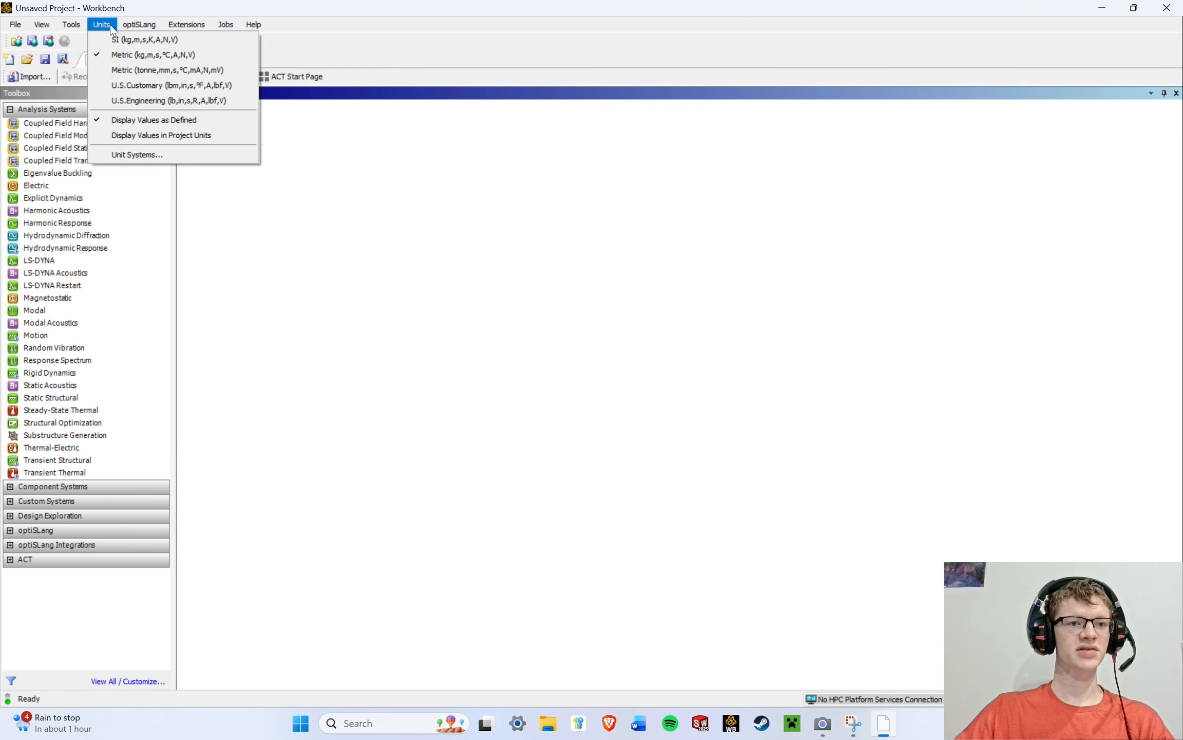
left_click(110, 24)
left_click(105, 25)
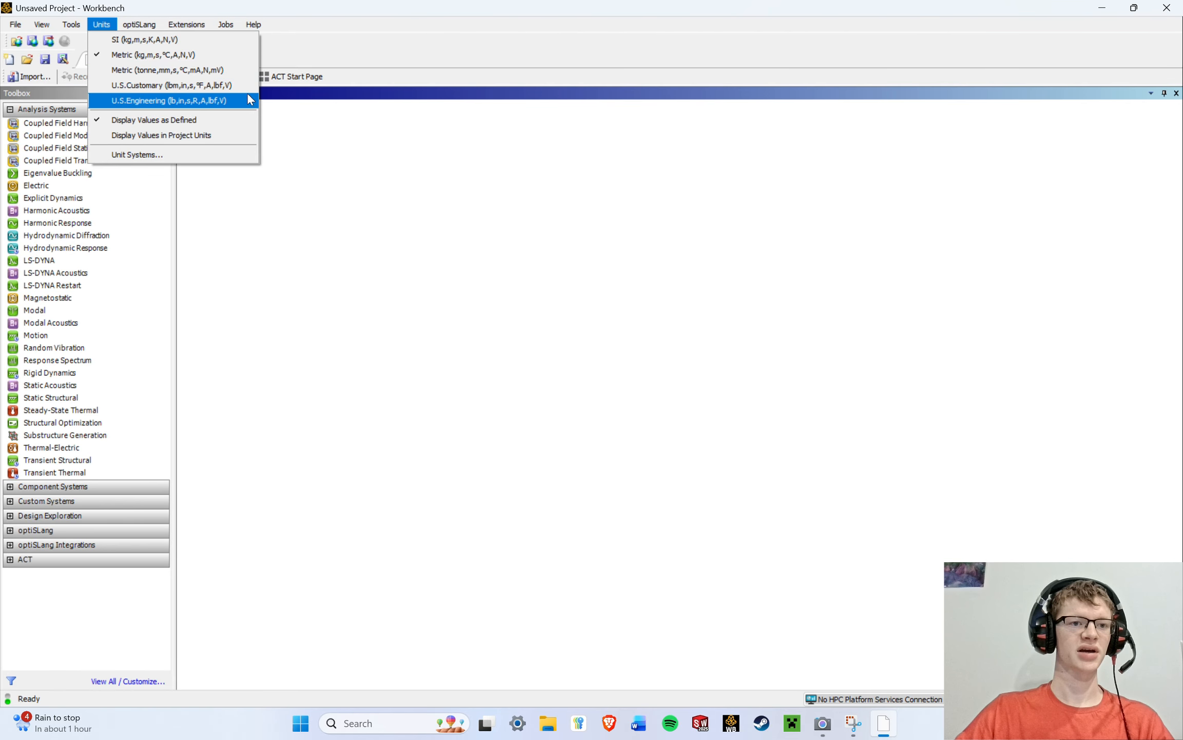
mouse_move(142, 25)
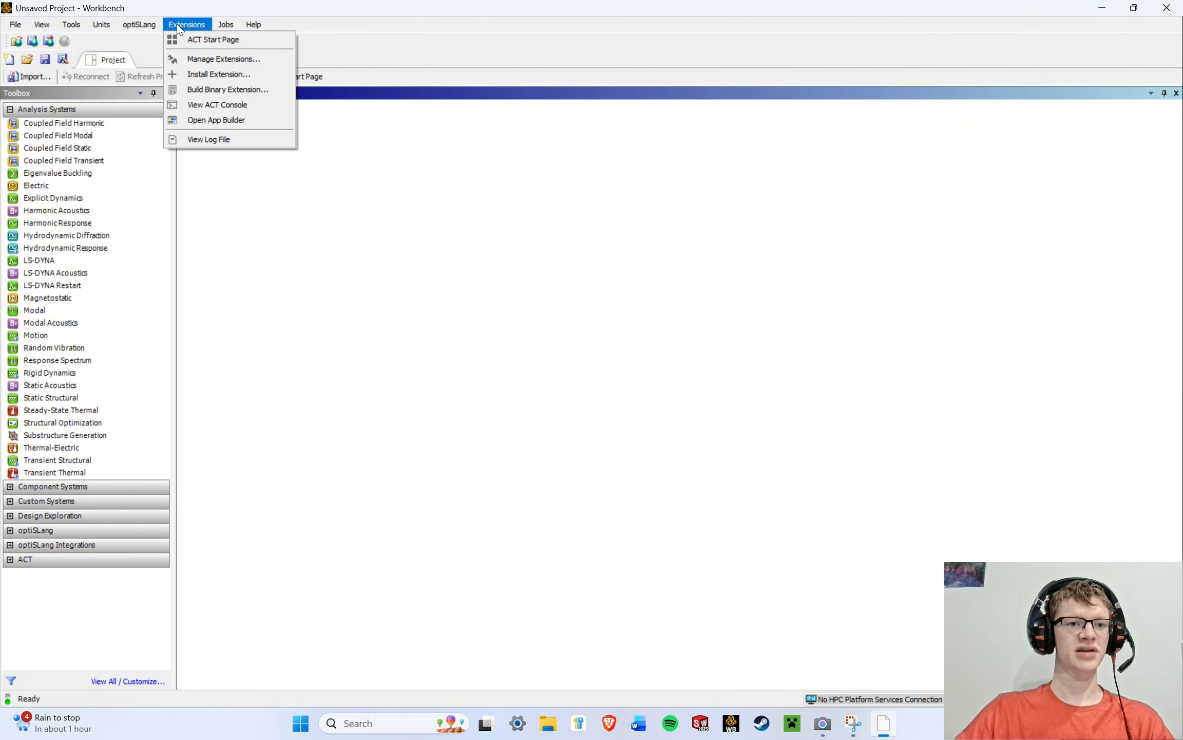
mouse_move(219, 28)
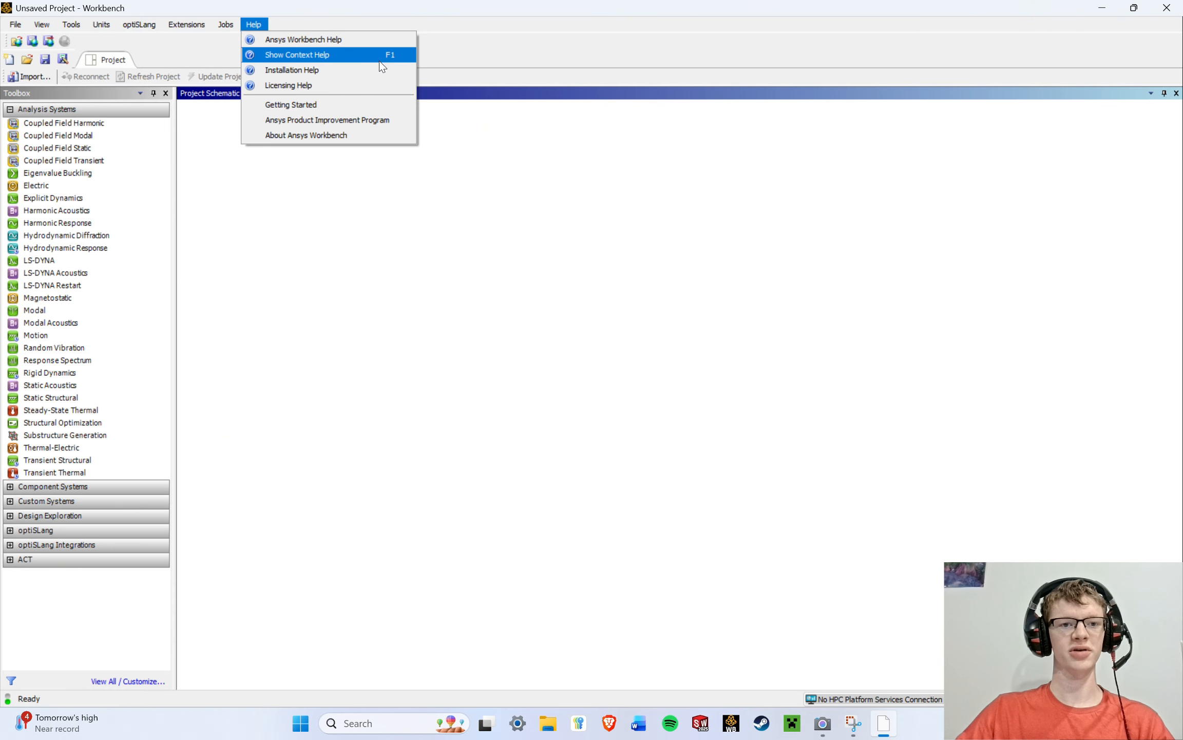
left_click(462, 222)
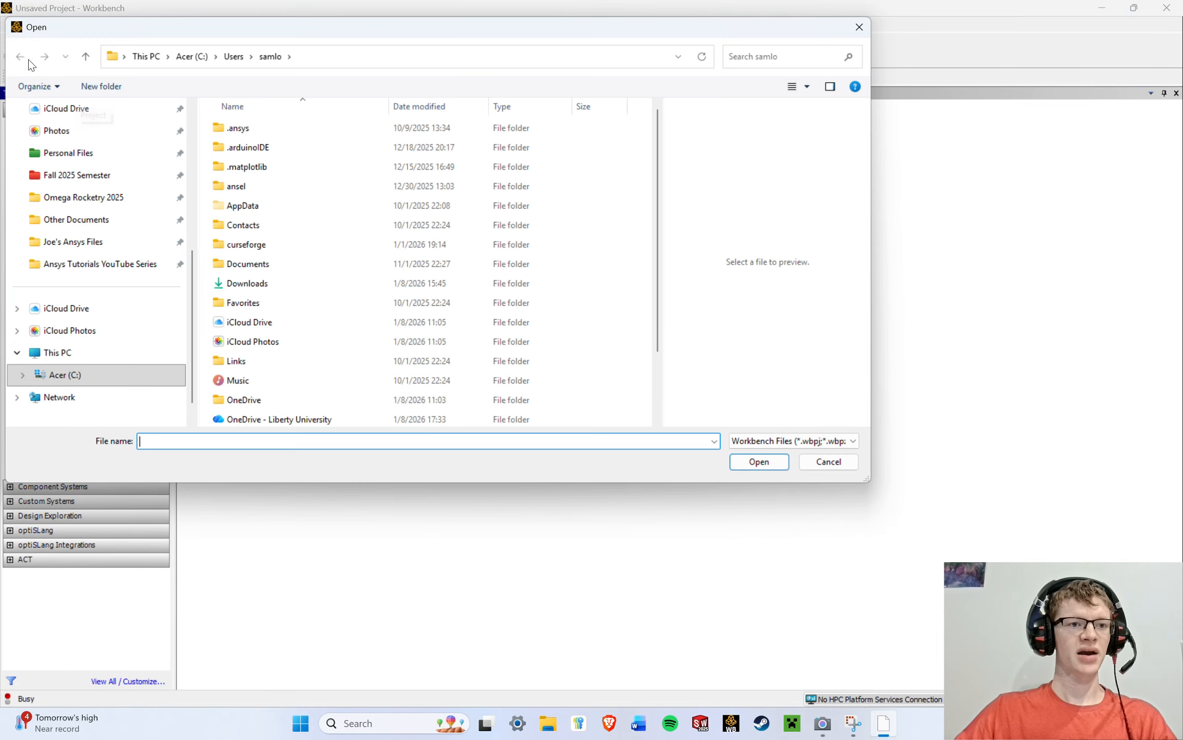
Browse the Omega Rocketry 2025 Ansys Files folder for the project file Fins Test 4.0 (Comp Lab).wbpj, and cancel without opening it.
left_click(98, 242)
left_click(315, 134)
double_click(315, 134)
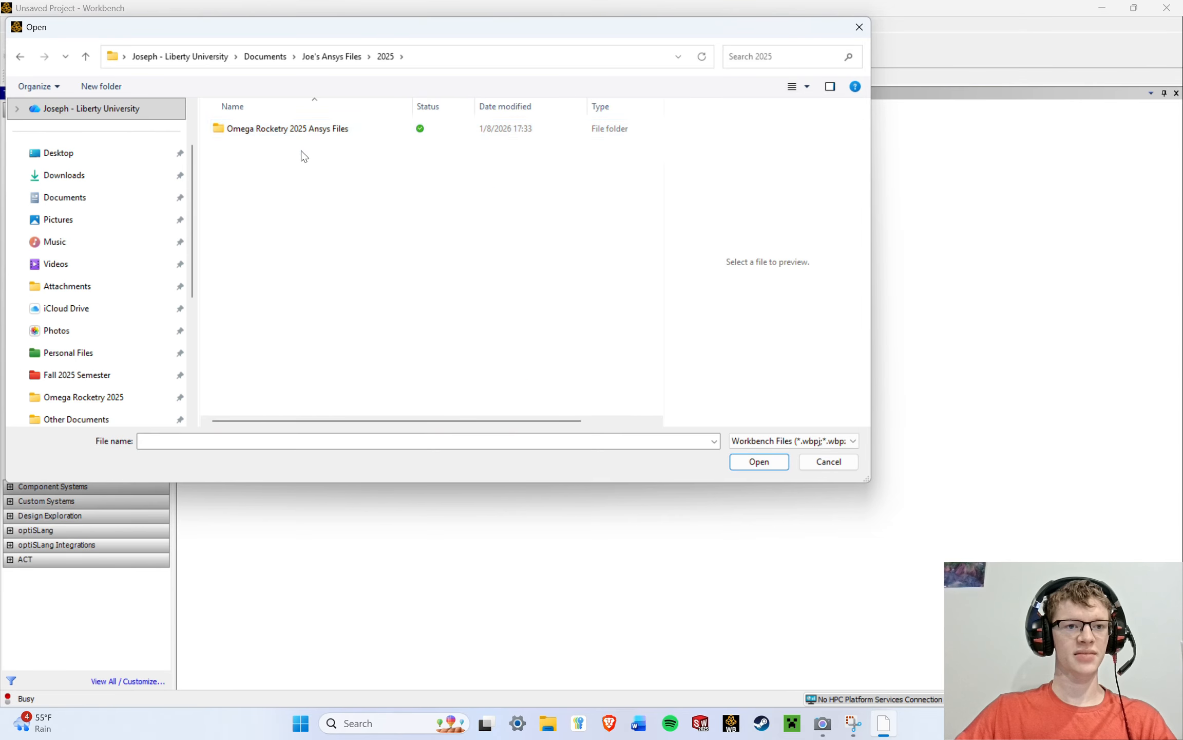
double_click(302, 128)
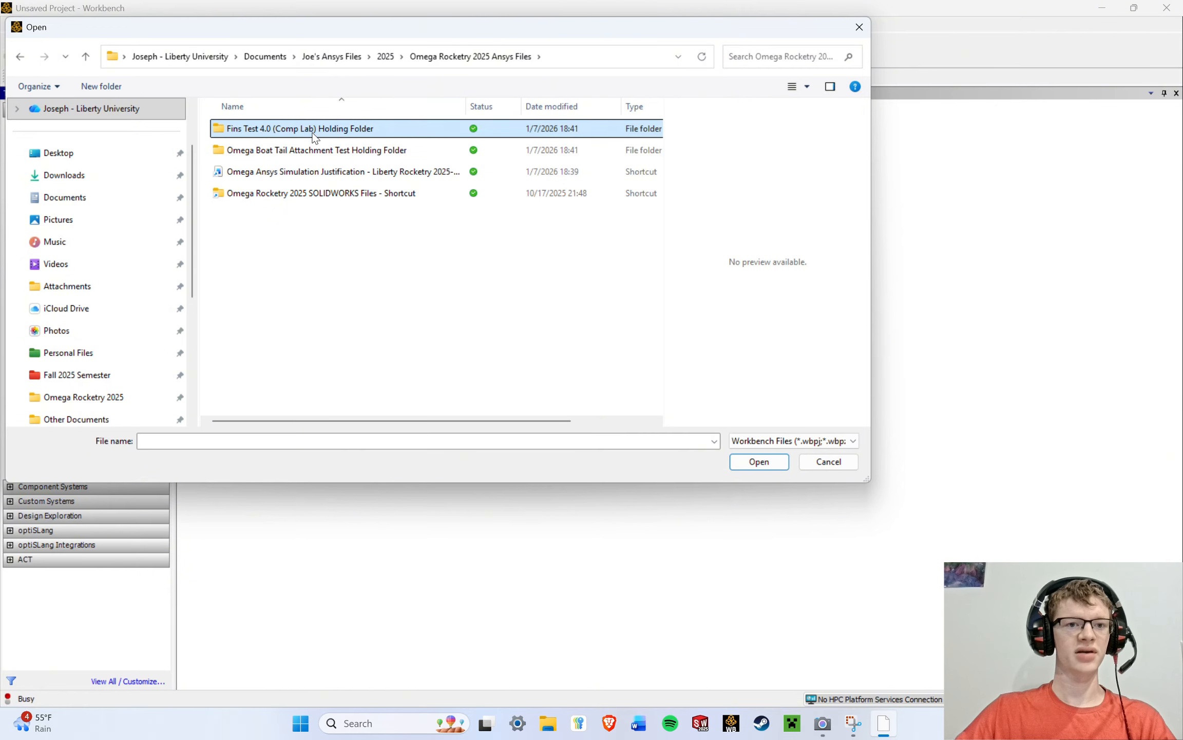
double_click(312, 130)
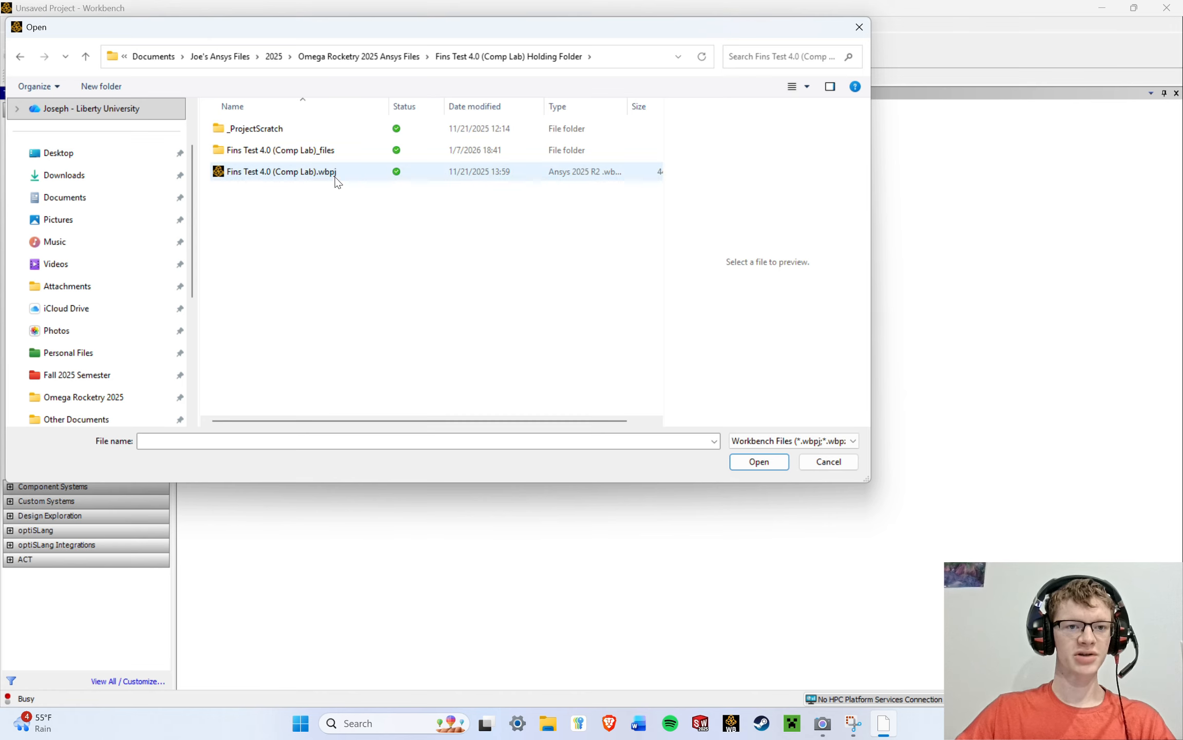
left_click(290, 176)
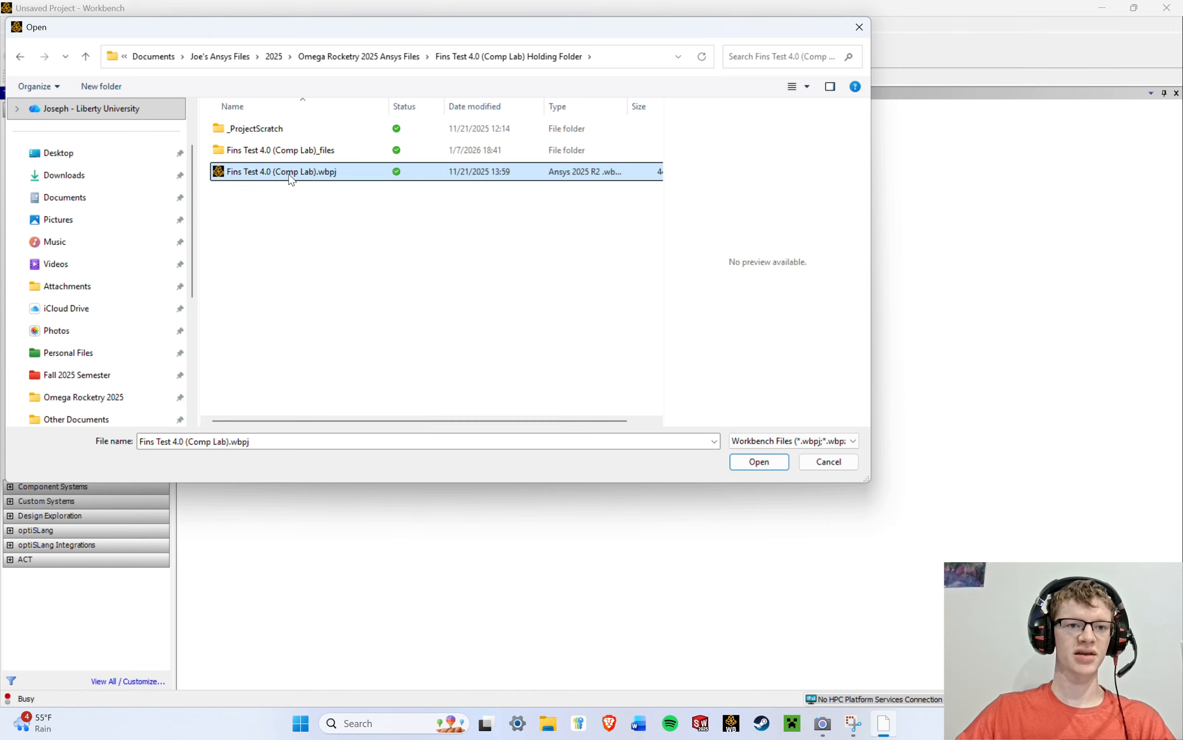
left_click(758, 461)
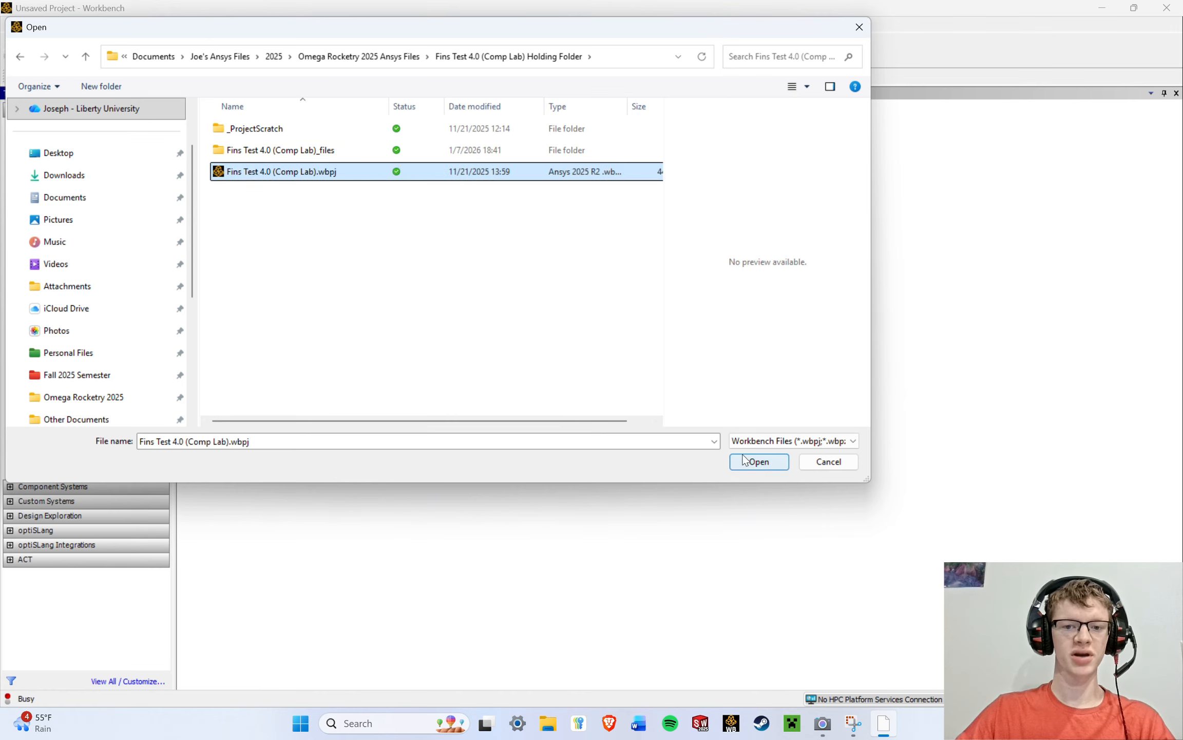
left_click(334, 184)
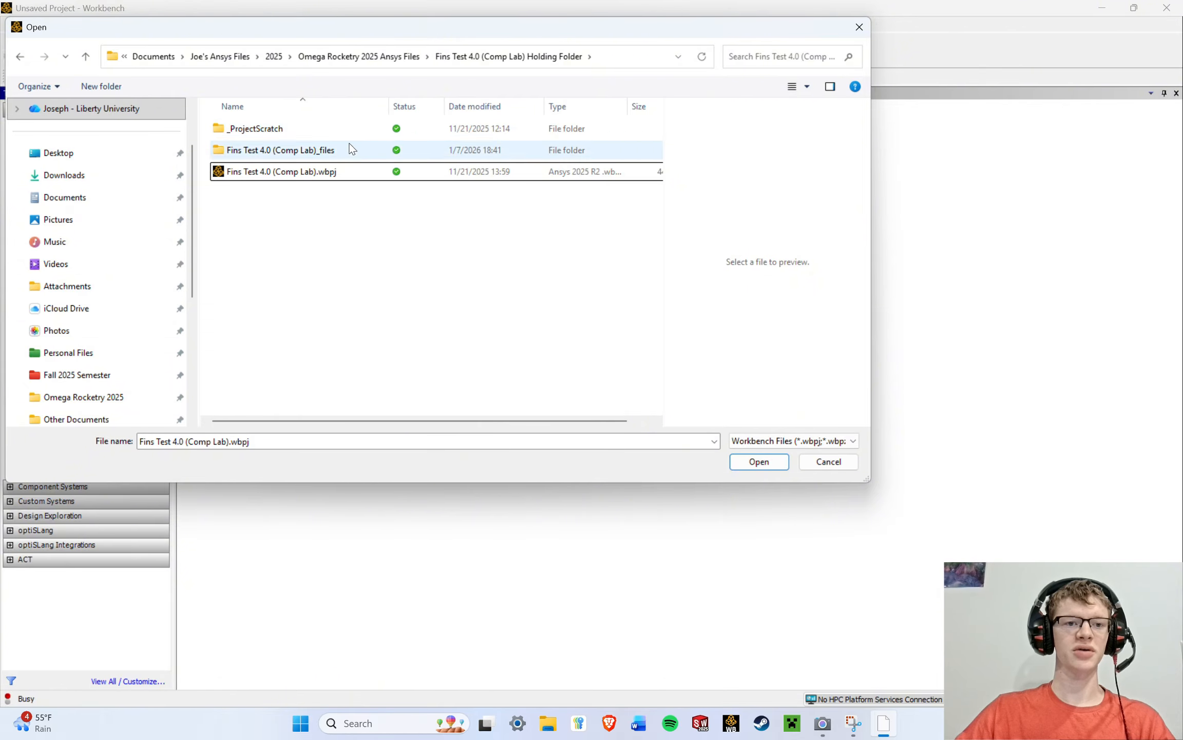
left_click(828, 461)
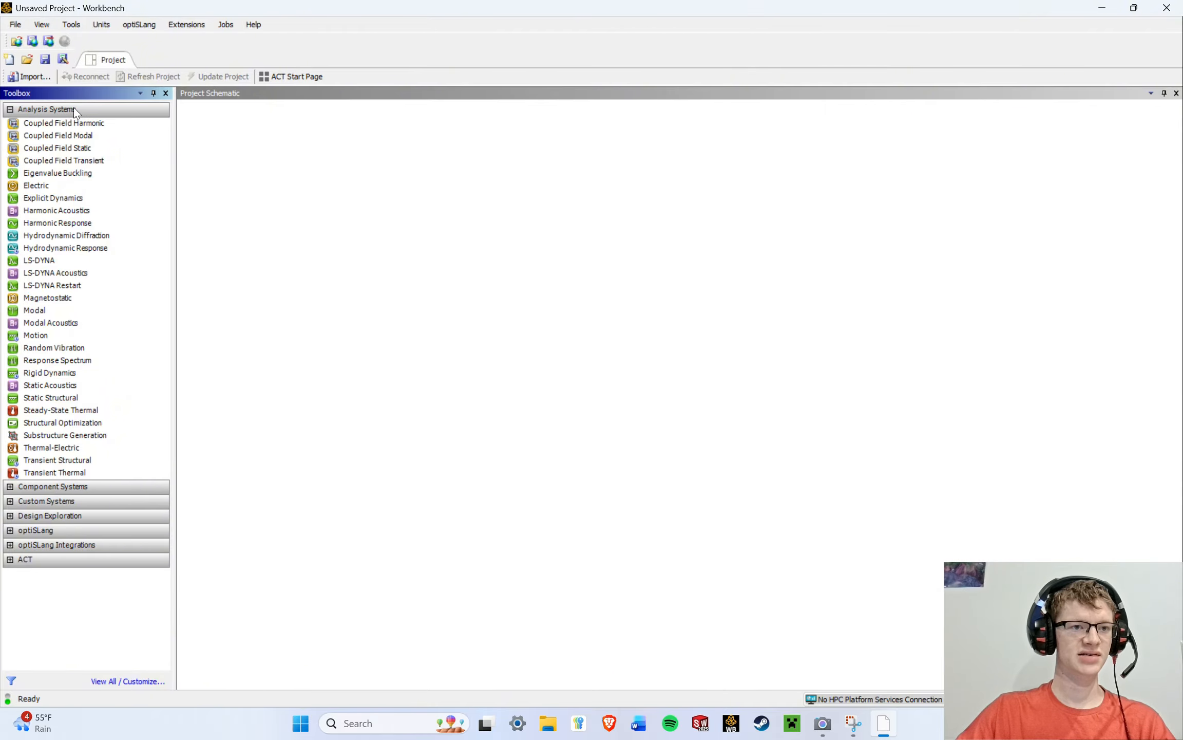
Examine the Analysis Systems, Component Systems and Custom Systems groups in the Toolbox, leaving only Analysis Systems expanded.
left_click(10, 109)
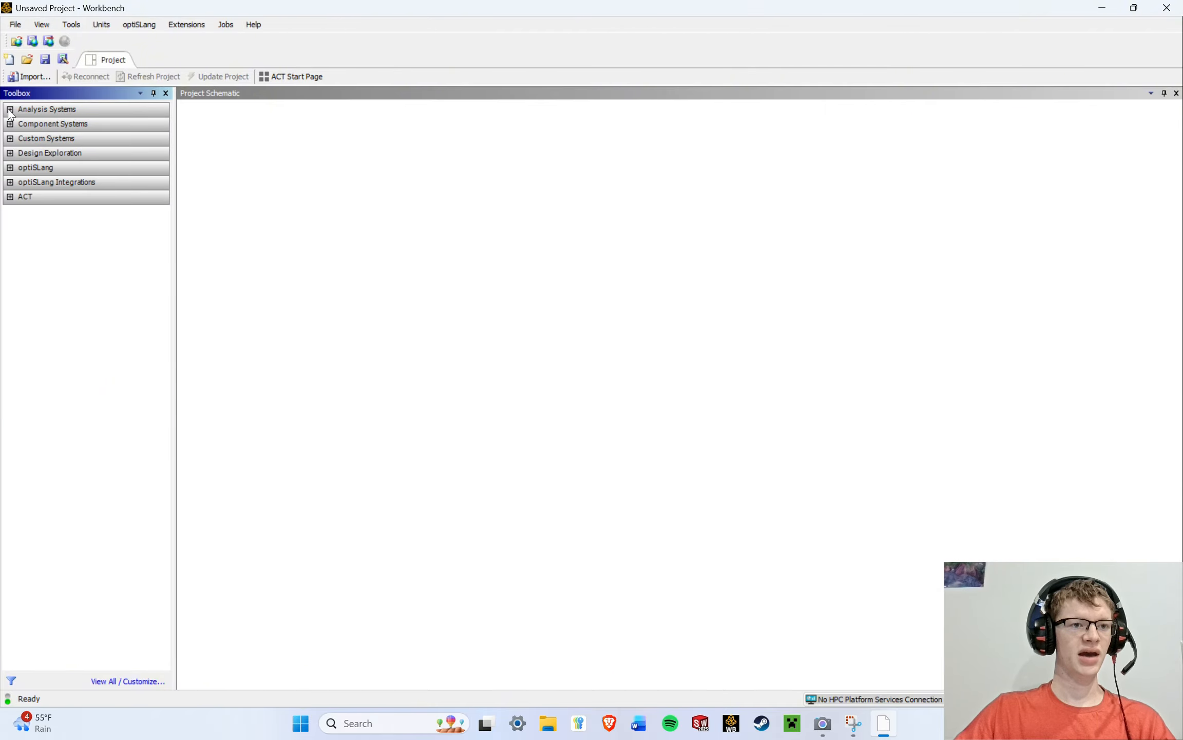
left_click(9, 110)
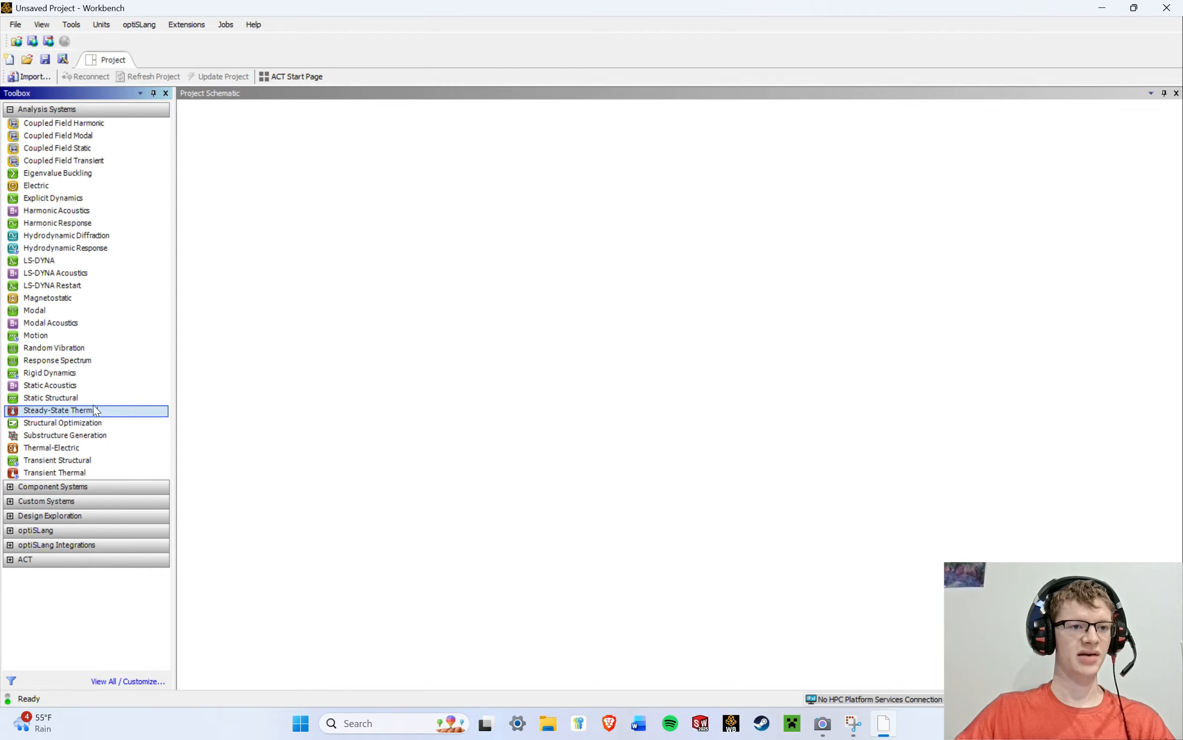
left_click(10, 488)
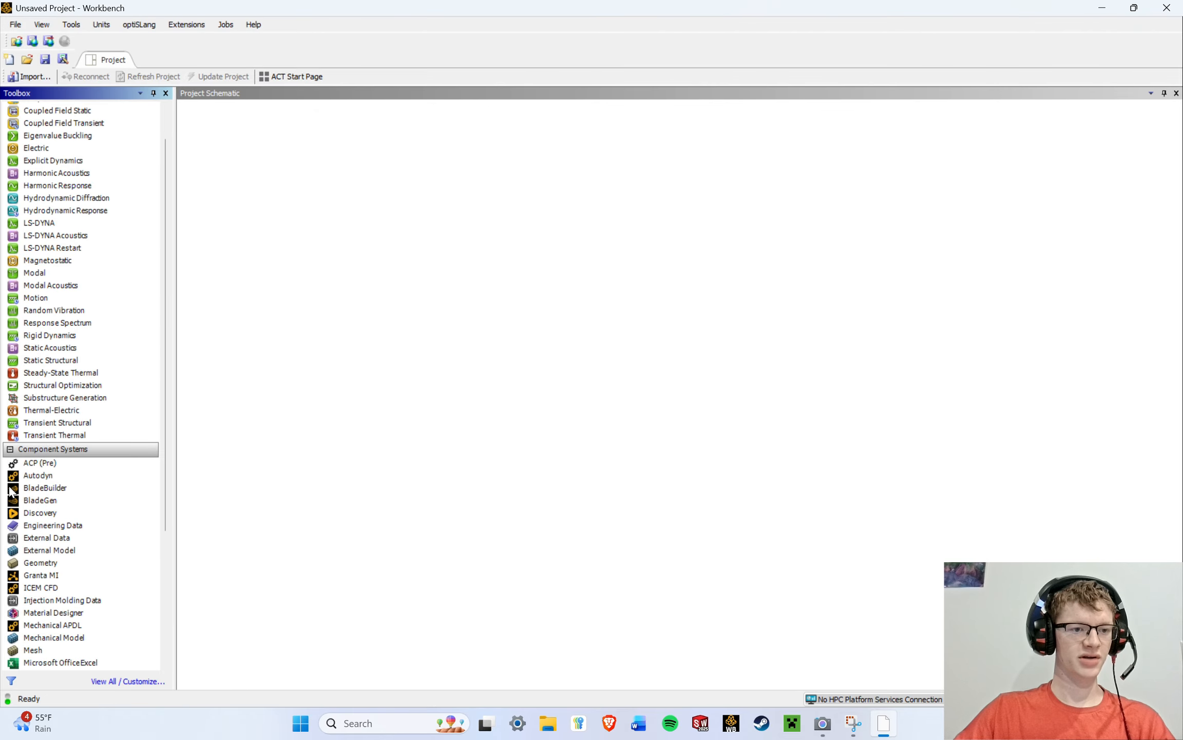
left_click(10, 602)
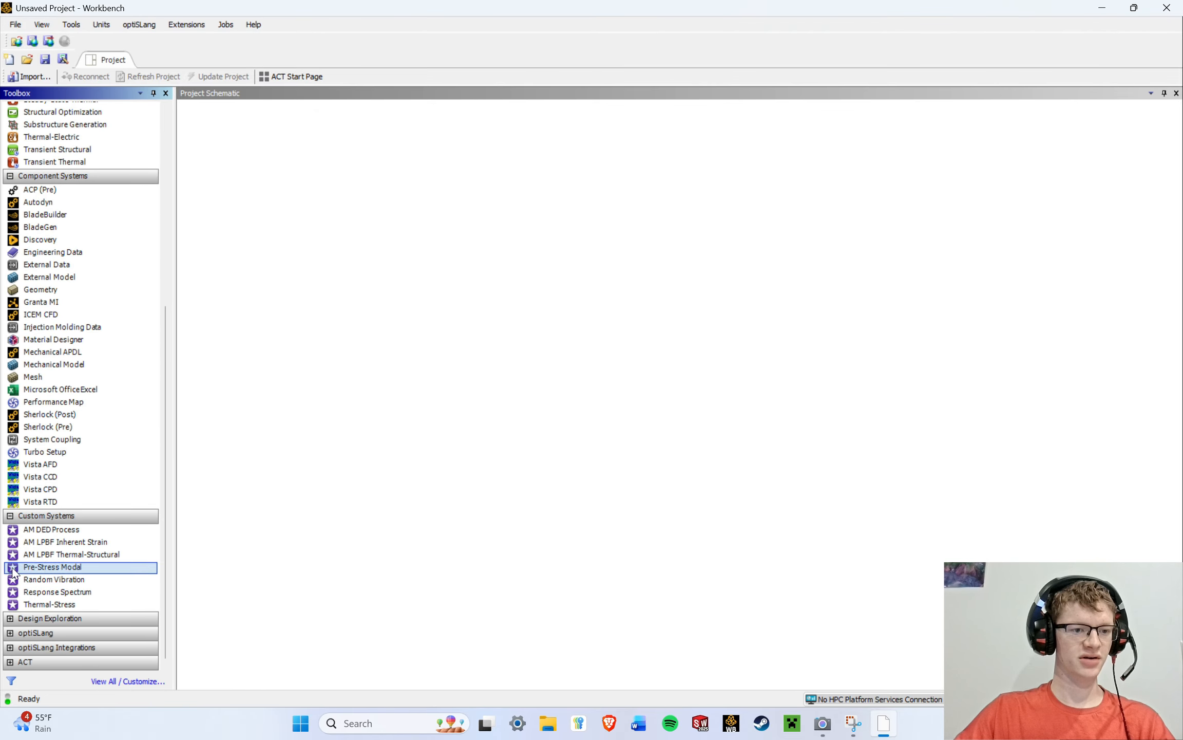
left_click(10, 516)
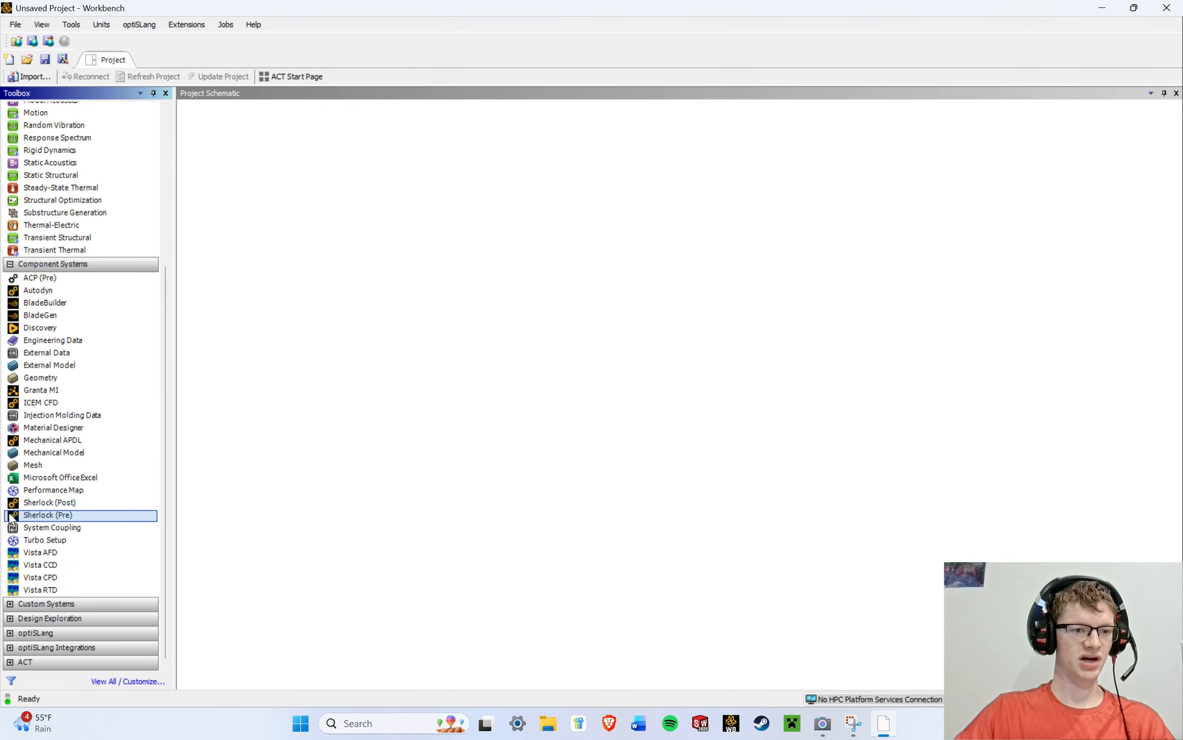
left_click(10, 264)
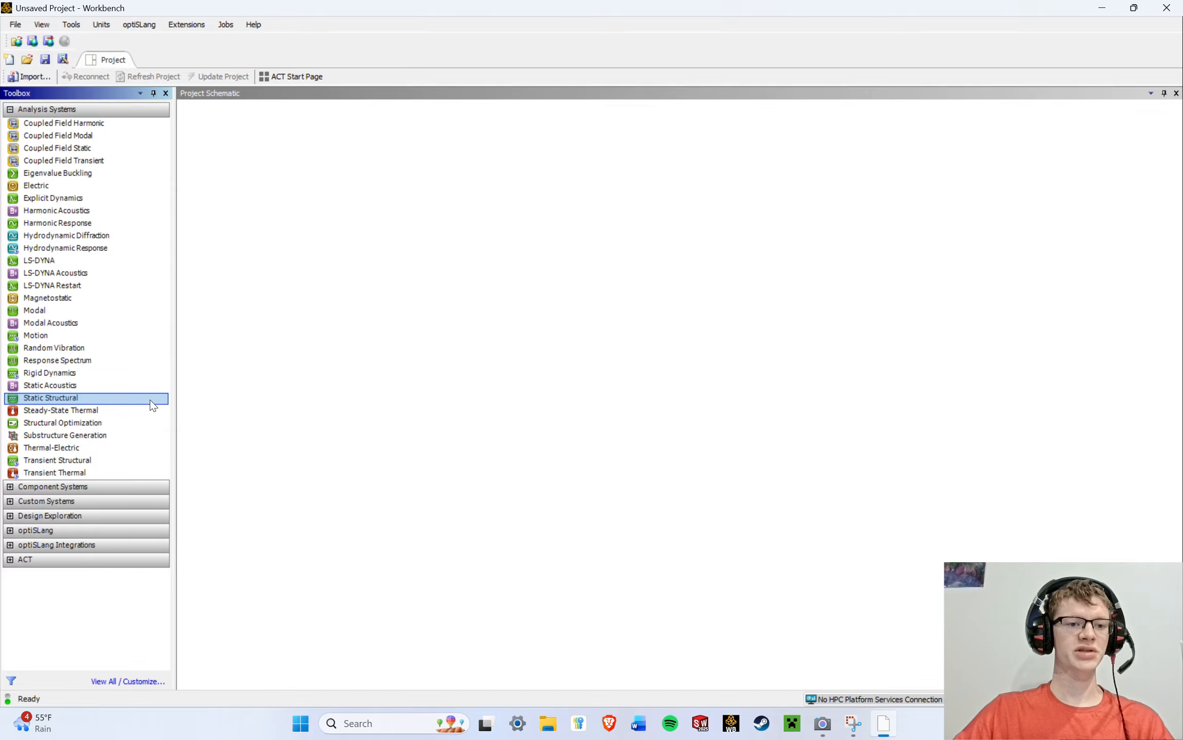
left_click(248, 385)
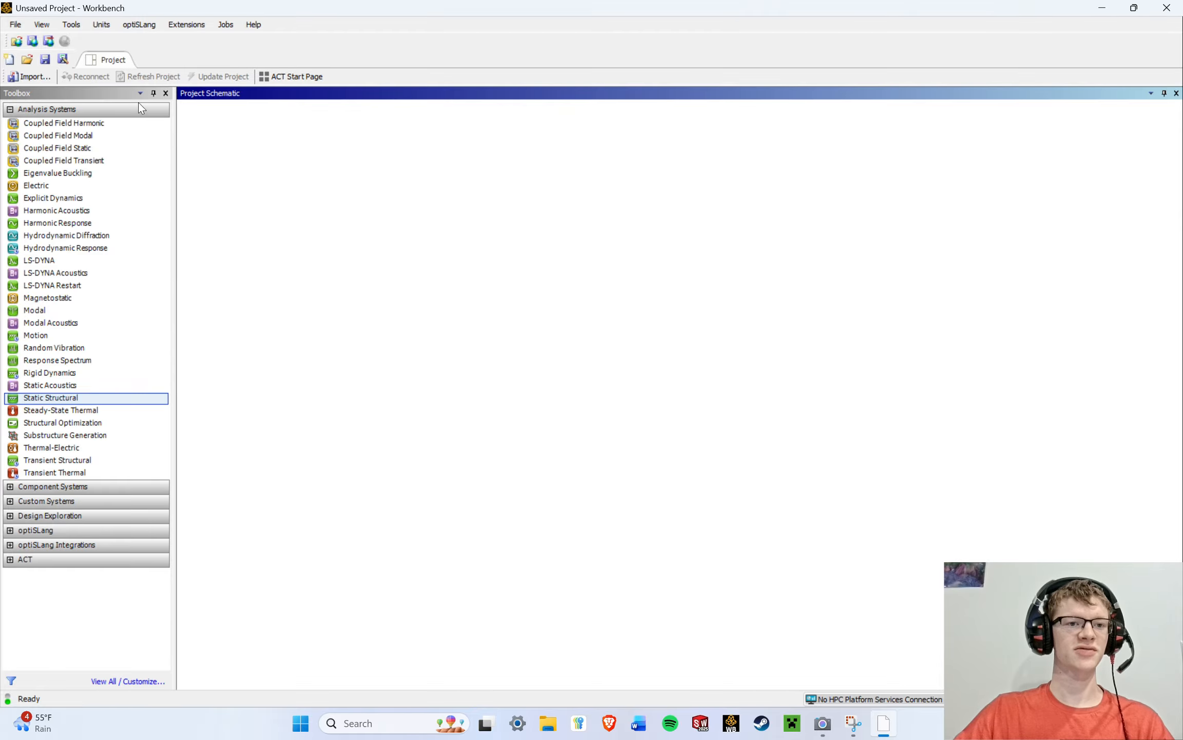
left_click(94, 94)
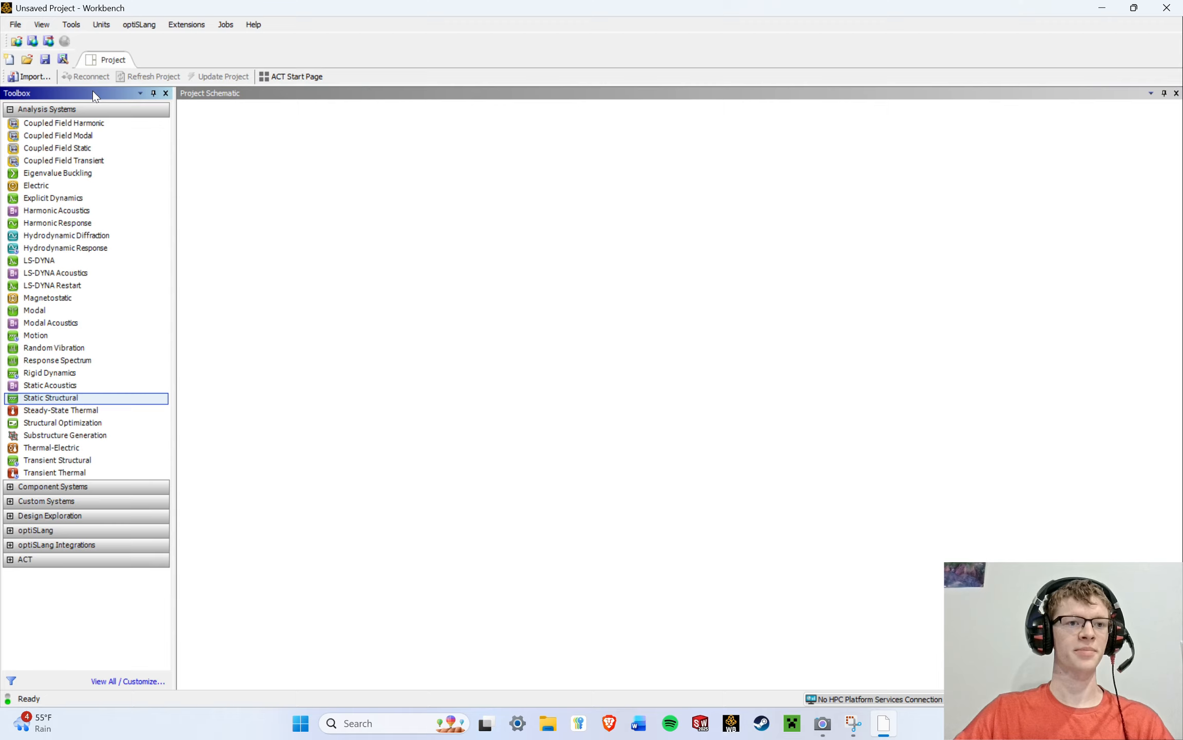
left_click(247, 95)
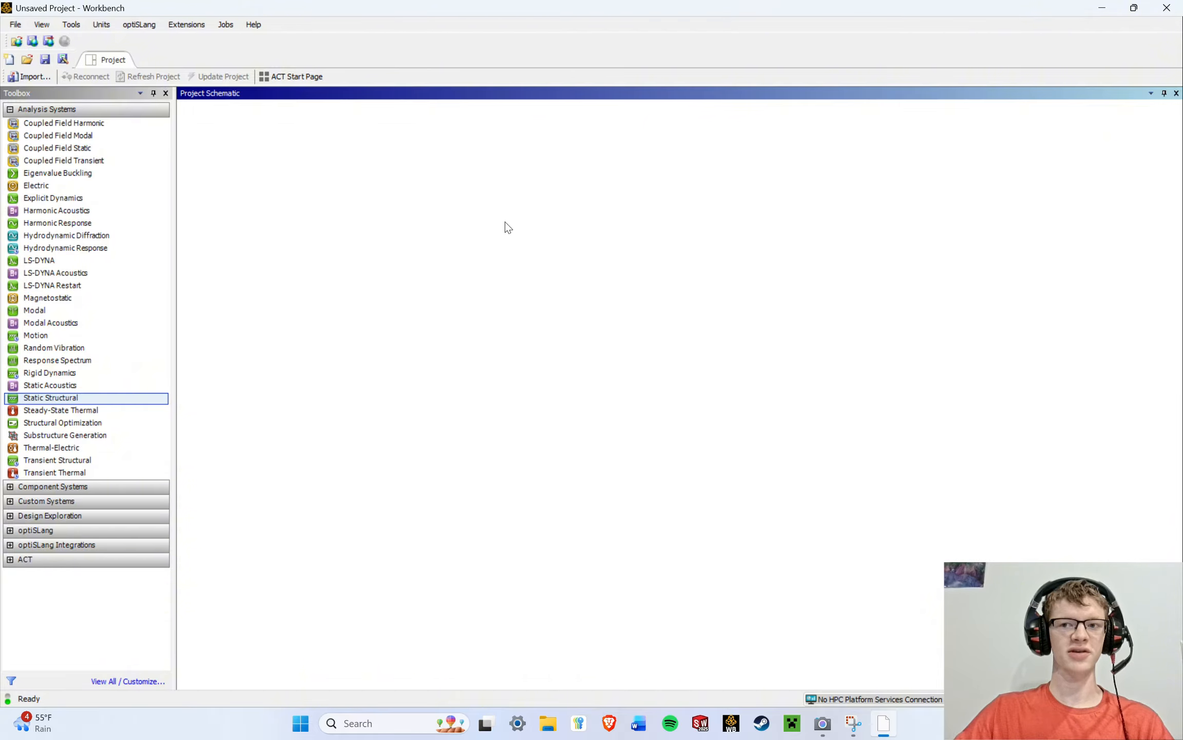
left_click(98, 97)
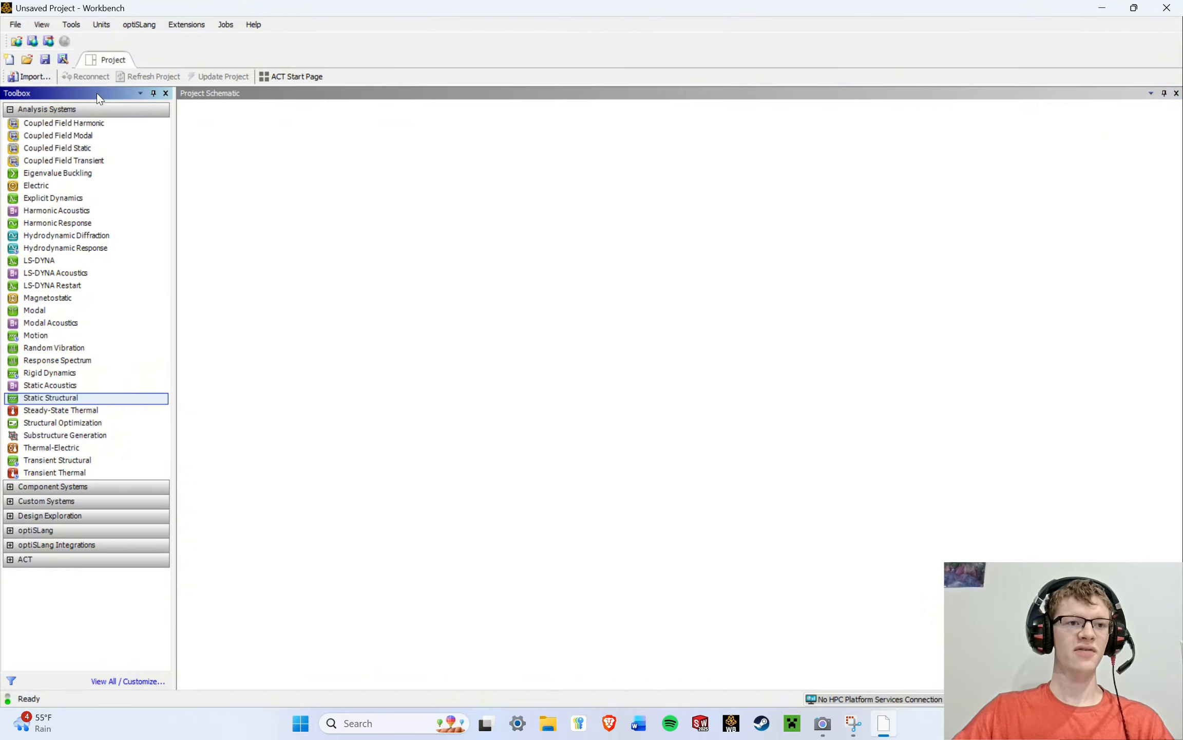
Show the Messages pane beneath the Project Schematic once more and close it.
left_click(279, 107)
left_click(1137, 698)
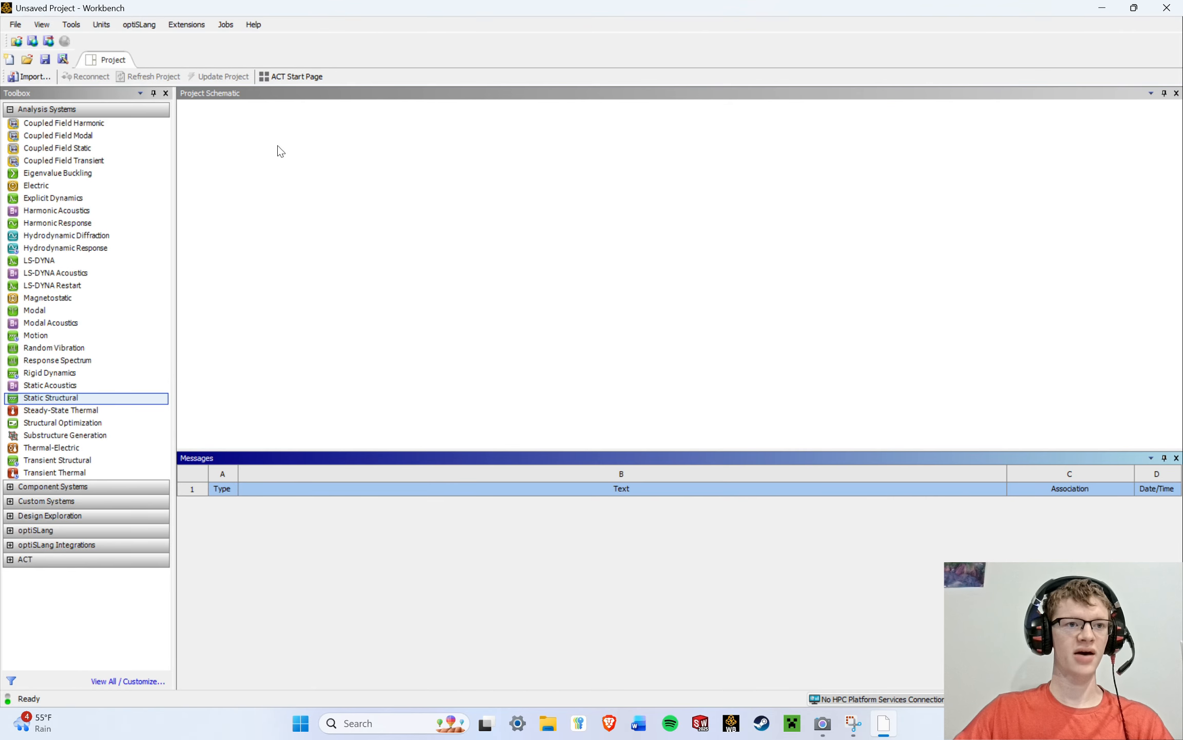
left_click(1176, 458)
Minimize the Toolbox pane.
left_click(129, 93)
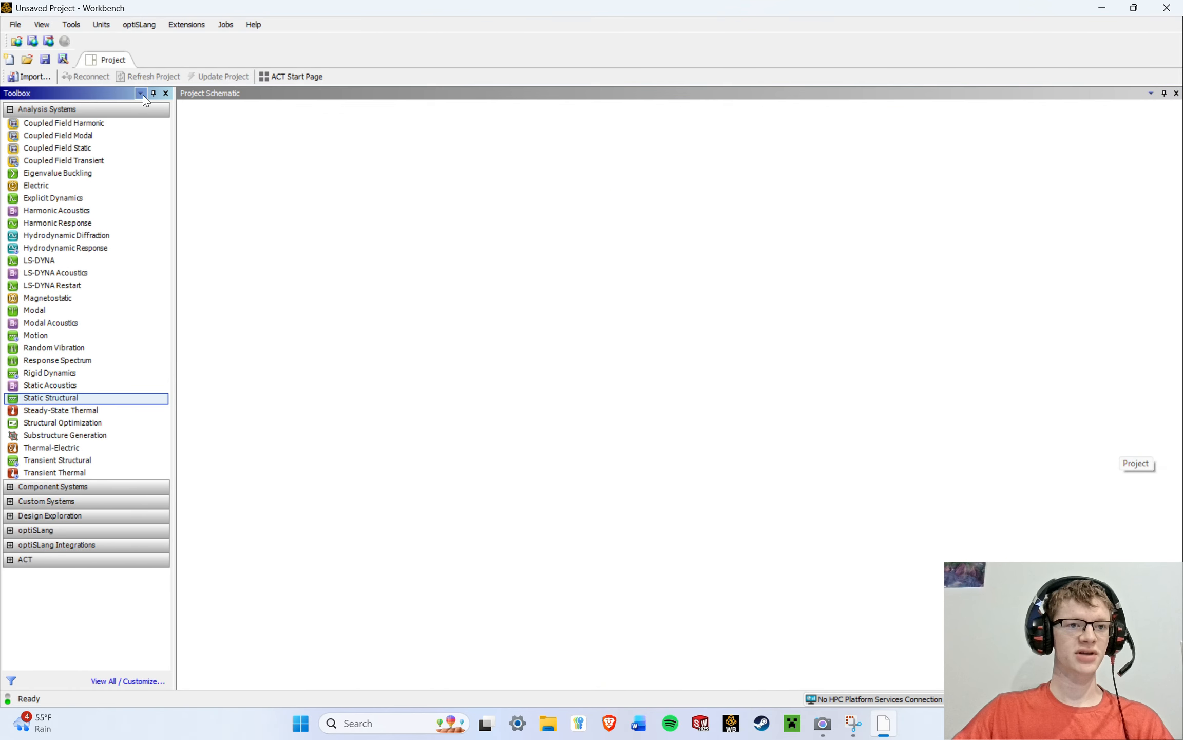
left_click(140, 93)
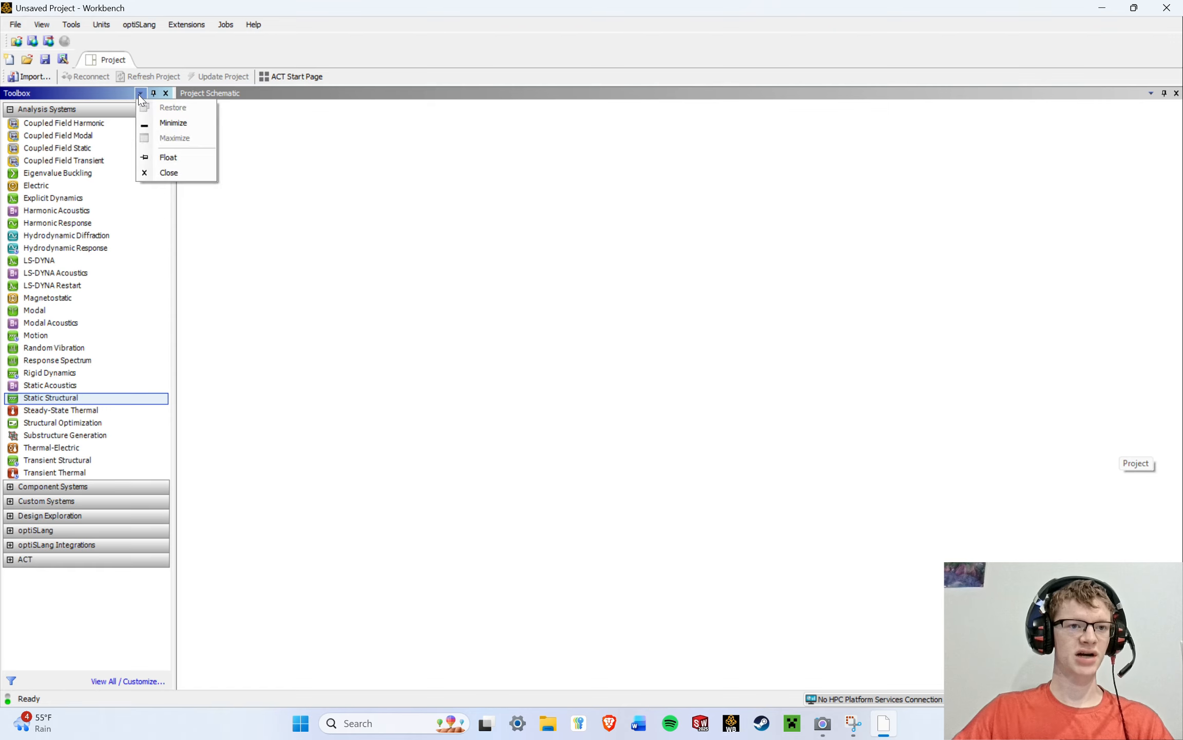
left_click(159, 123)
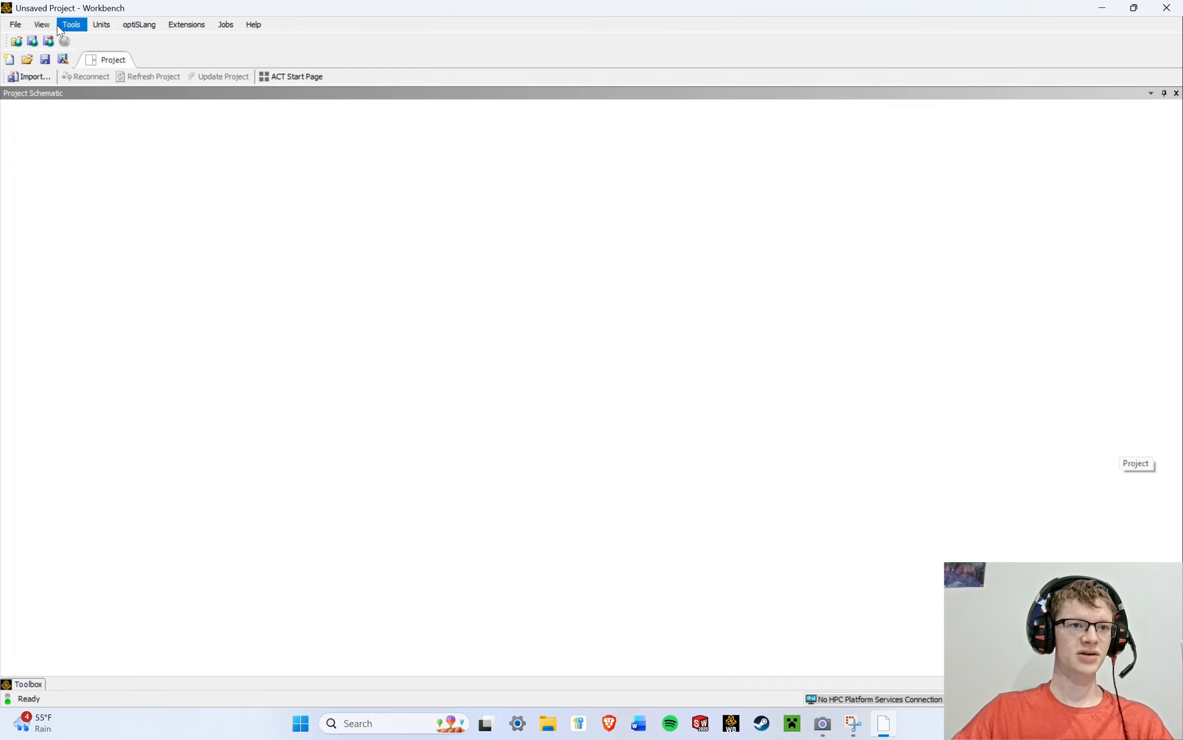
Display the Toolbox Customization pane and minimize it next to the minimized Toolbox.
left_click(43, 25)
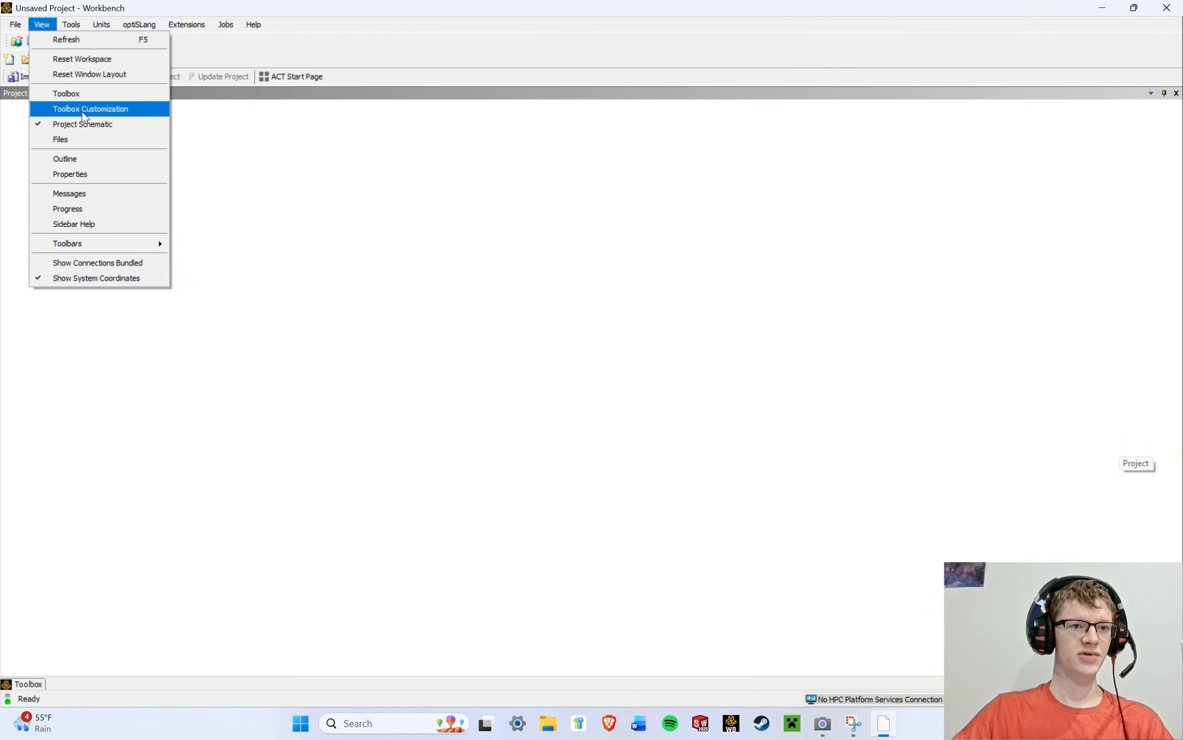
left_click(107, 109)
left_click(250, 92)
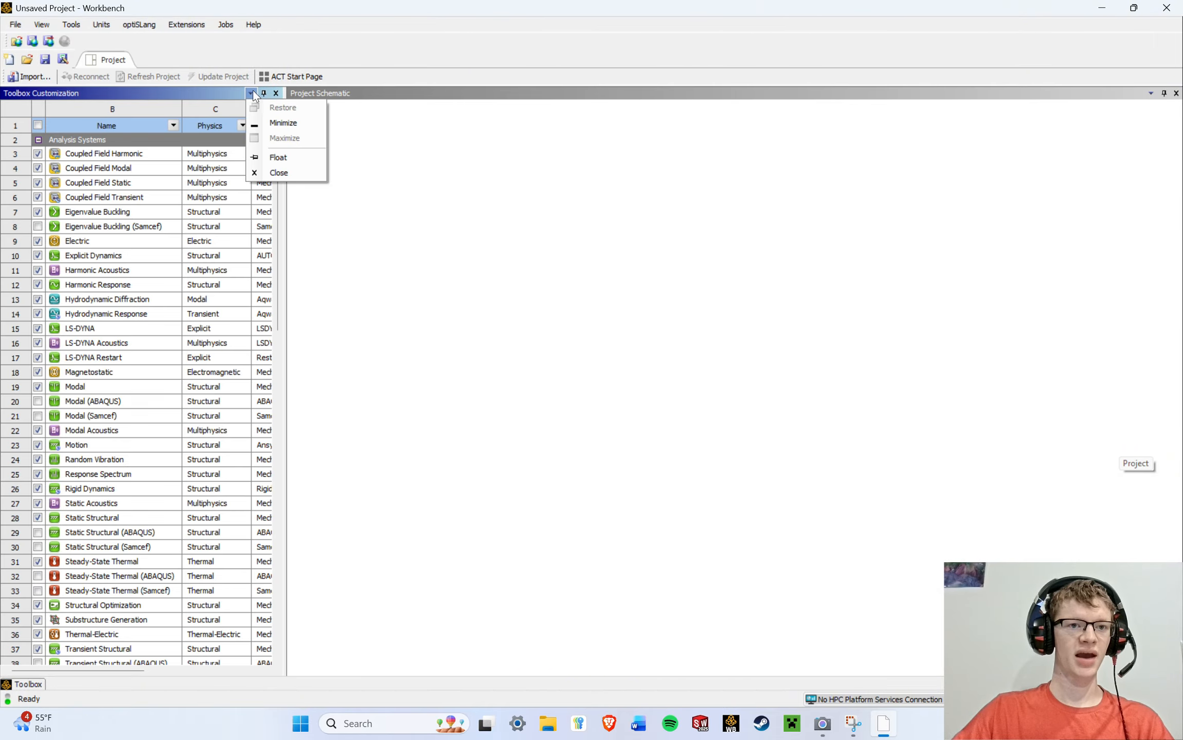
left_click(276, 123)
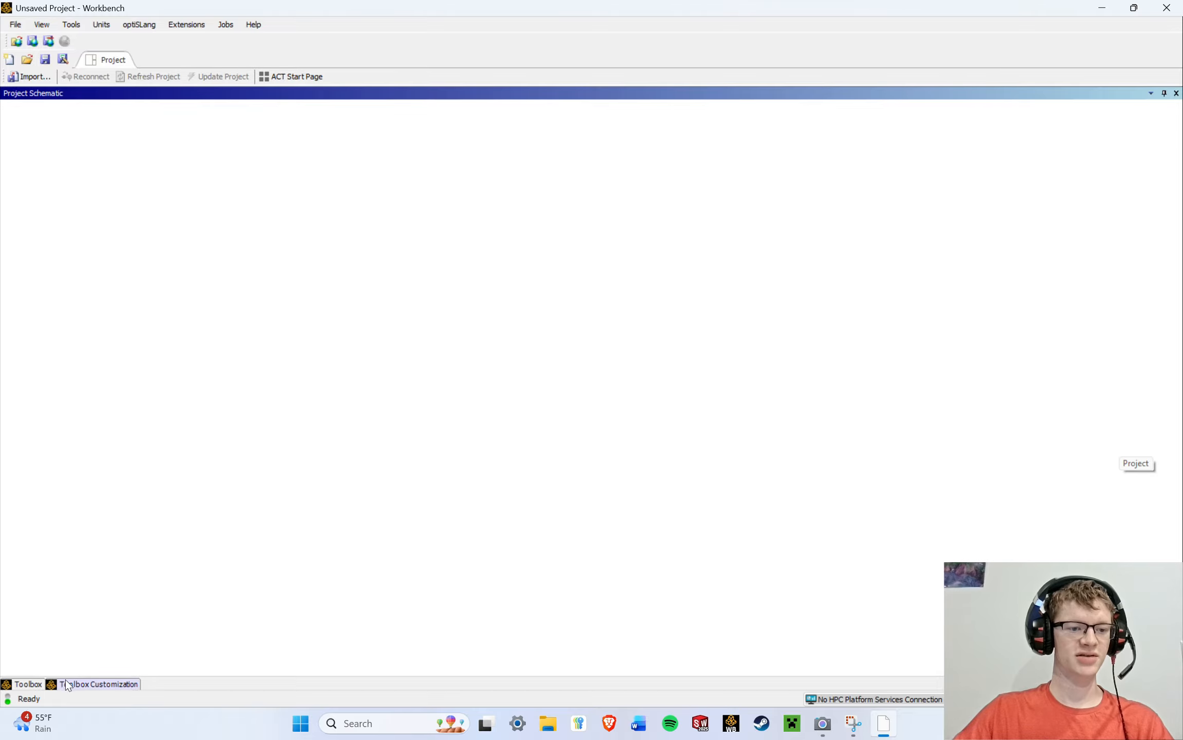
Restore the minimized Toolbox and Toolbox Customization panes, and minimize Toolbox Customization again.
left_click(28, 684)
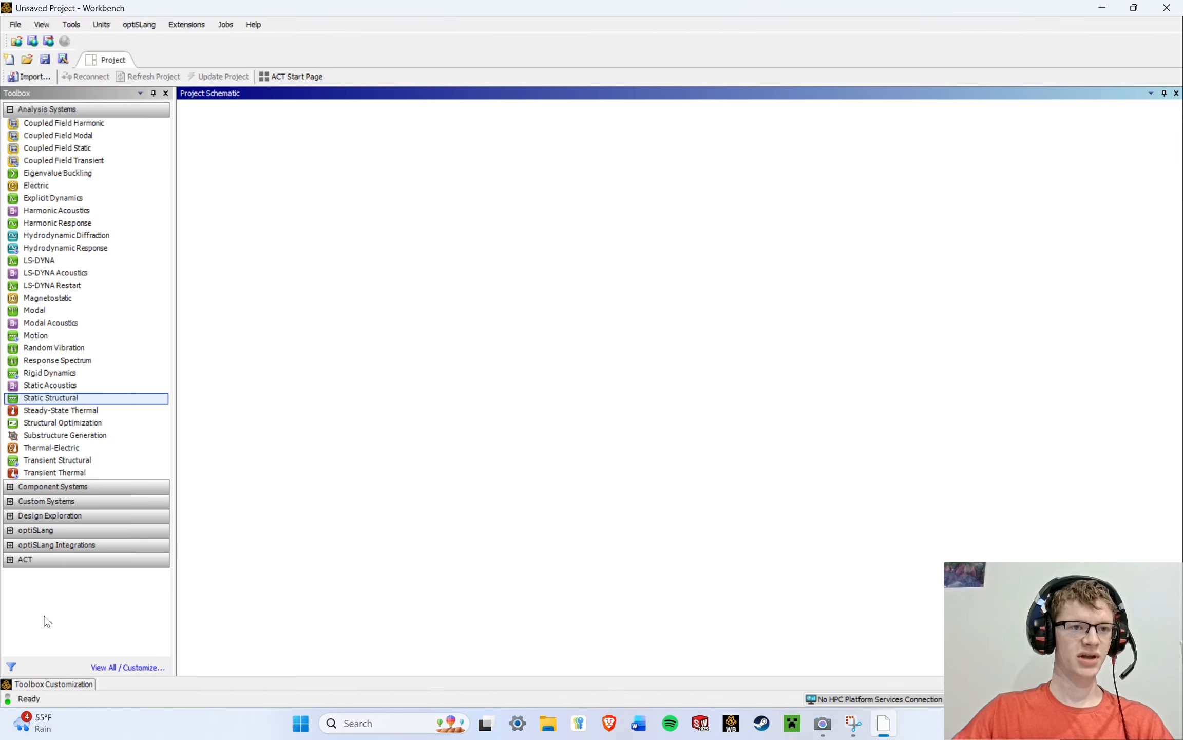
left_click(66, 685)
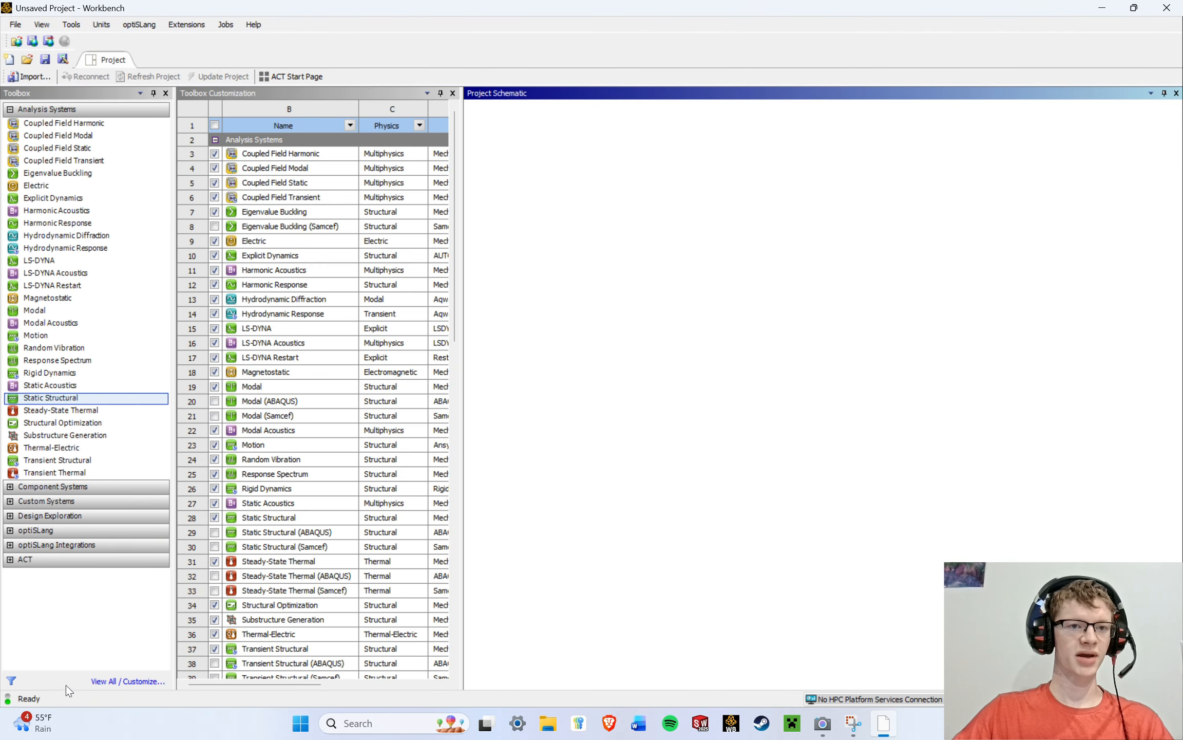
left_click(427, 93)
left_click(447, 122)
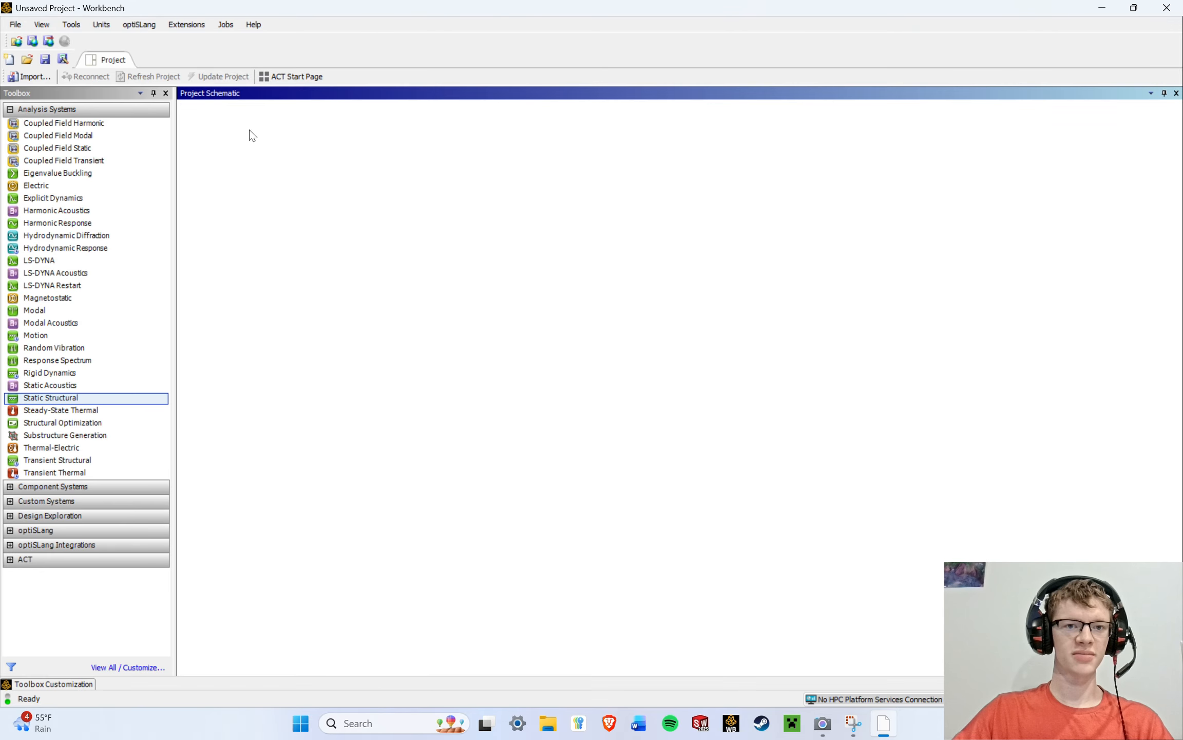
Float the Toolbox pane and move it over the Project Schematic.
left_click(142, 93)
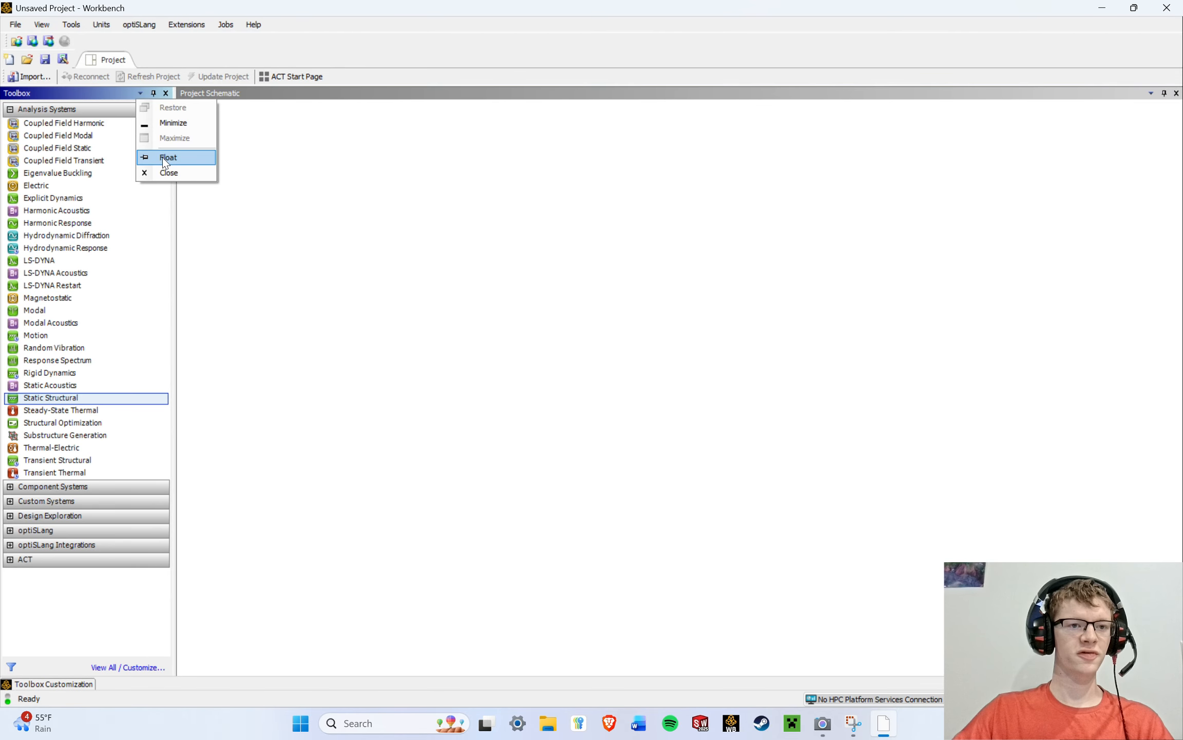
left_click(153, 93)
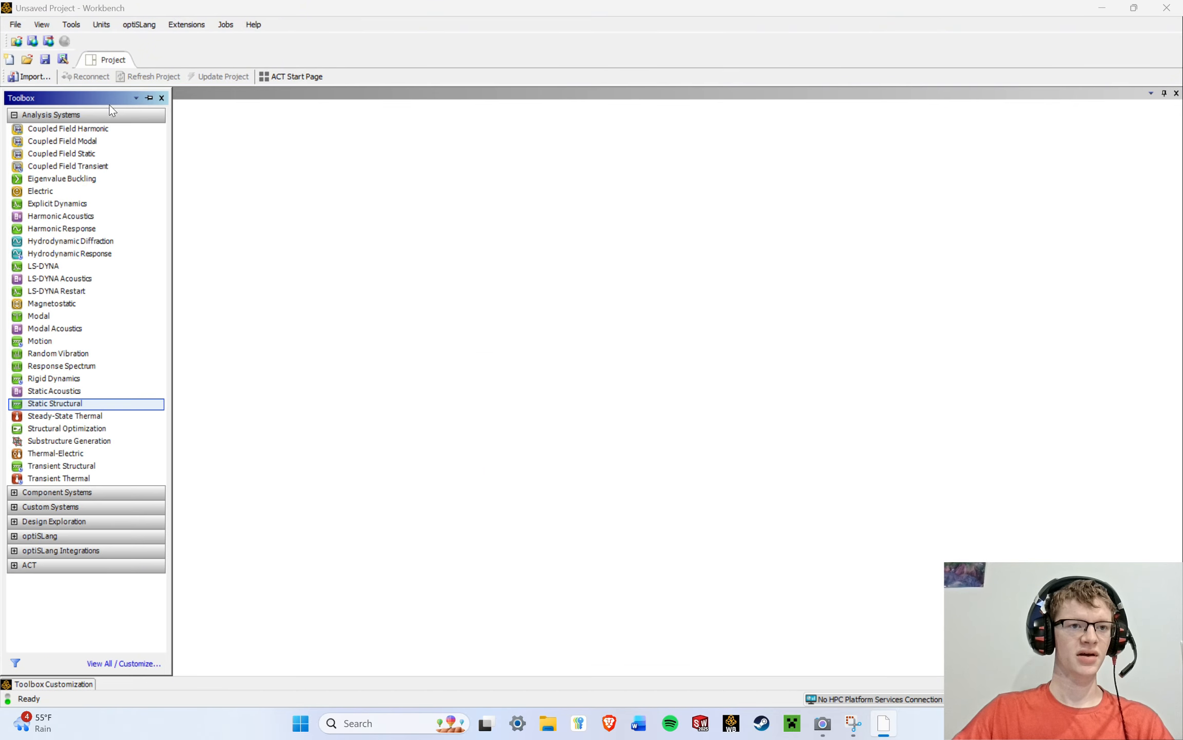
left_click_drag(88, 101, 344, 63)
Dock the floating Toolbox pane and float it again.
left_click(394, 63)
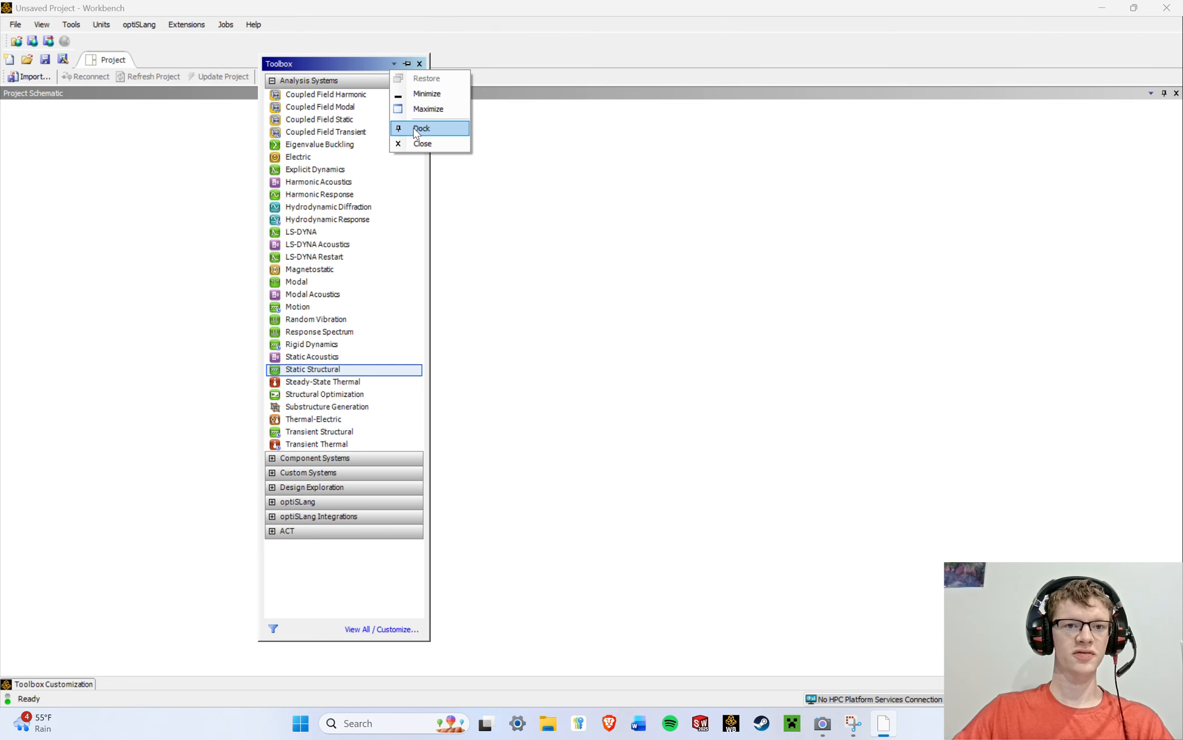
left_click(407, 63)
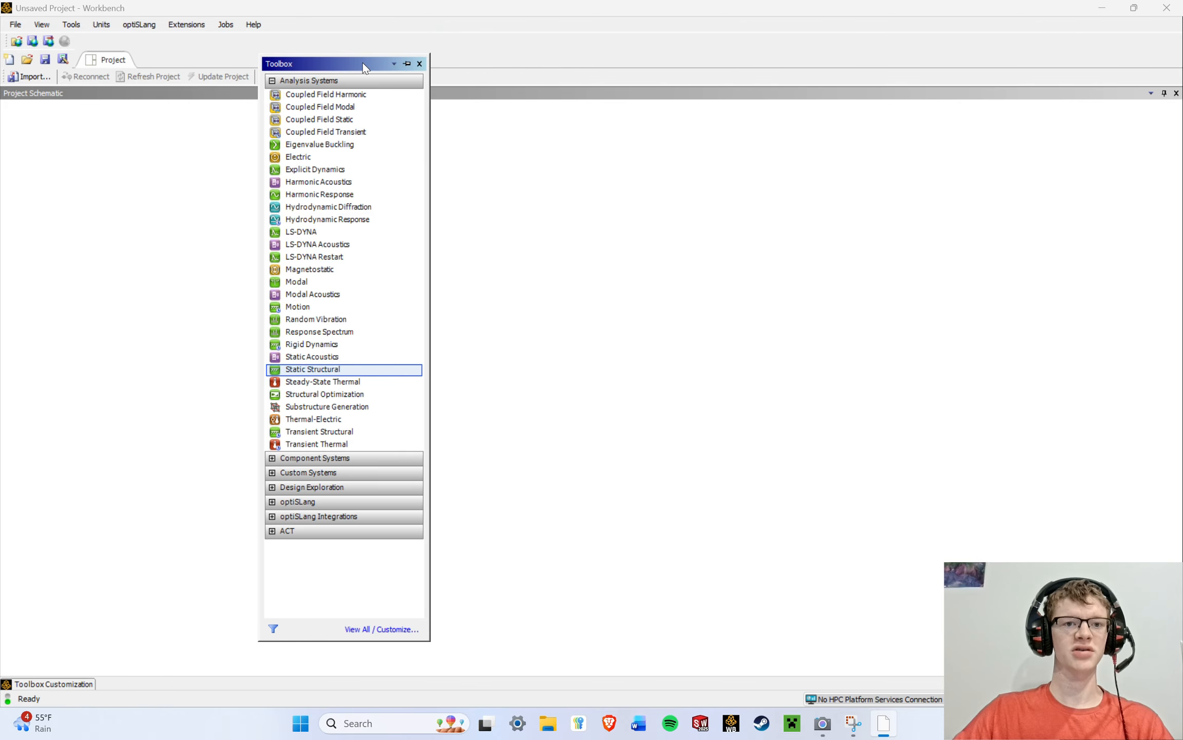
left_click(408, 62)
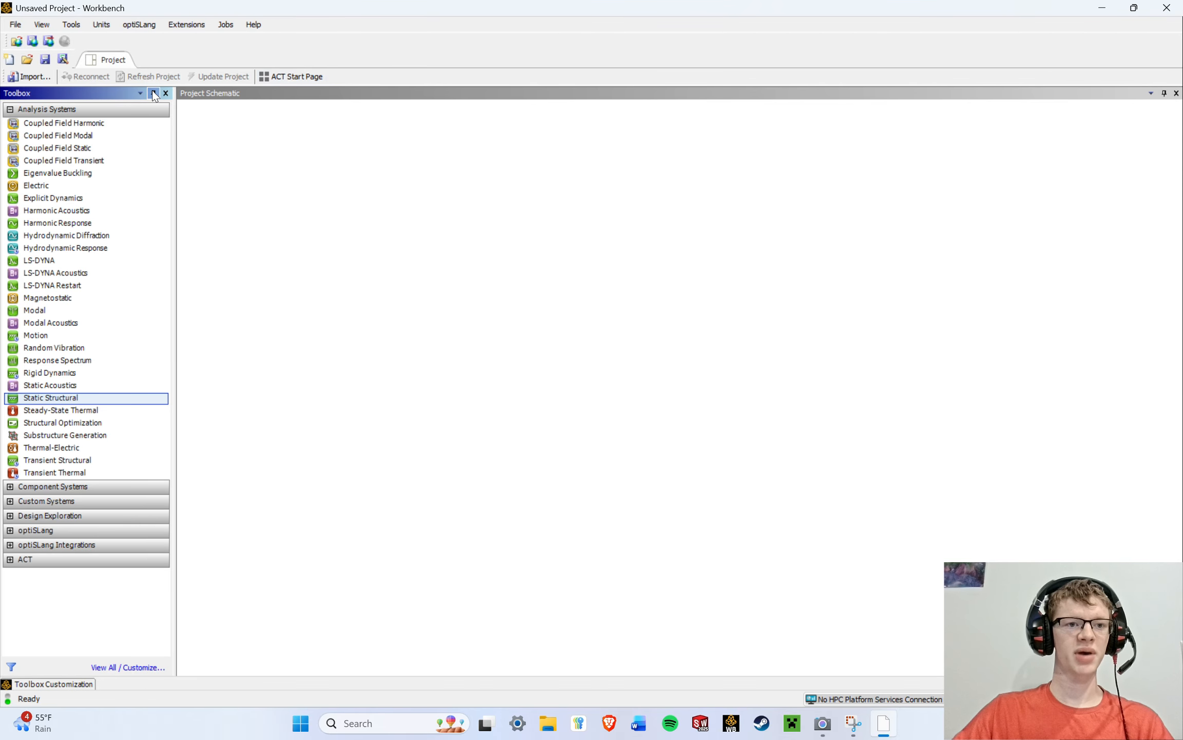
left_click(154, 93)
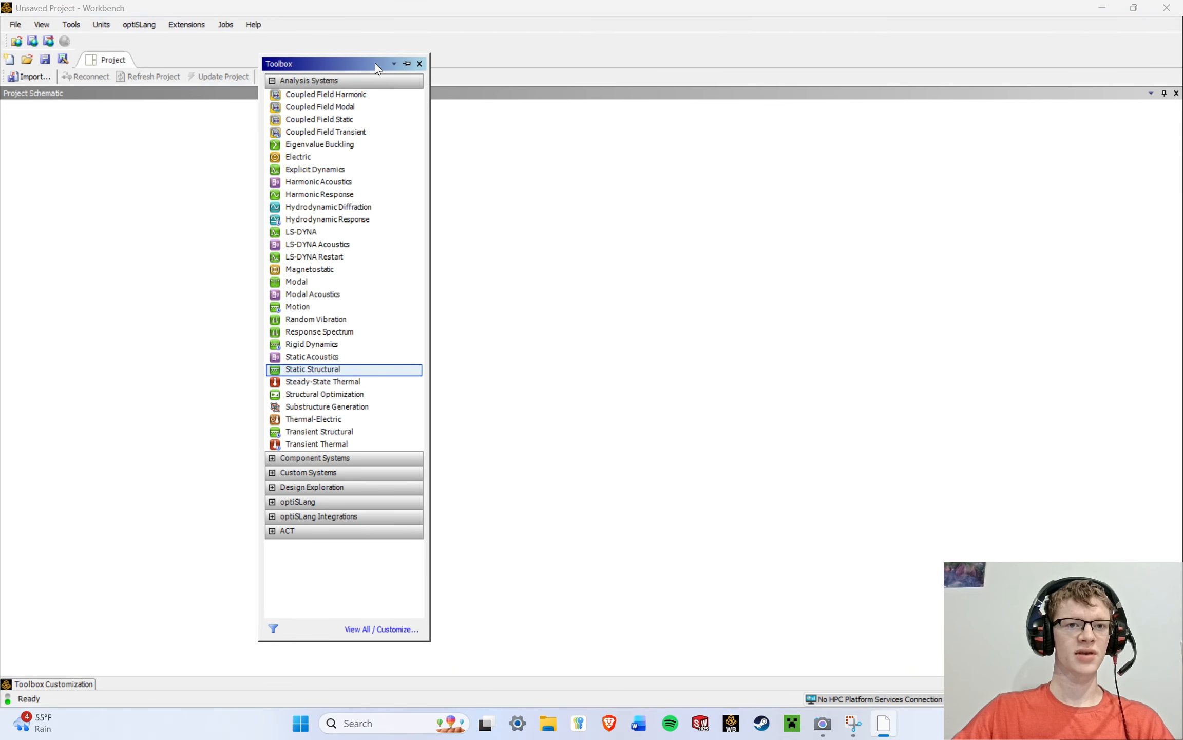
Maximize the floating Toolbox and restore its size, and dock it back beside the Project Schematic.
left_click(394, 63)
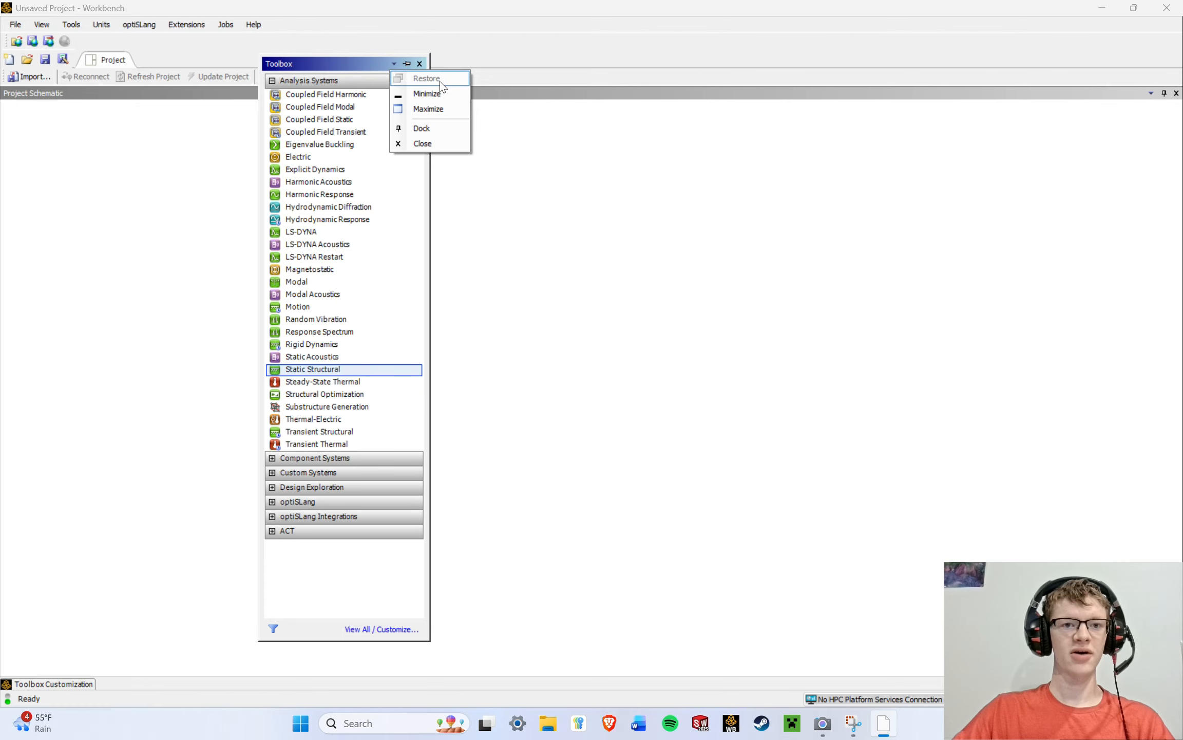
left_click(439, 109)
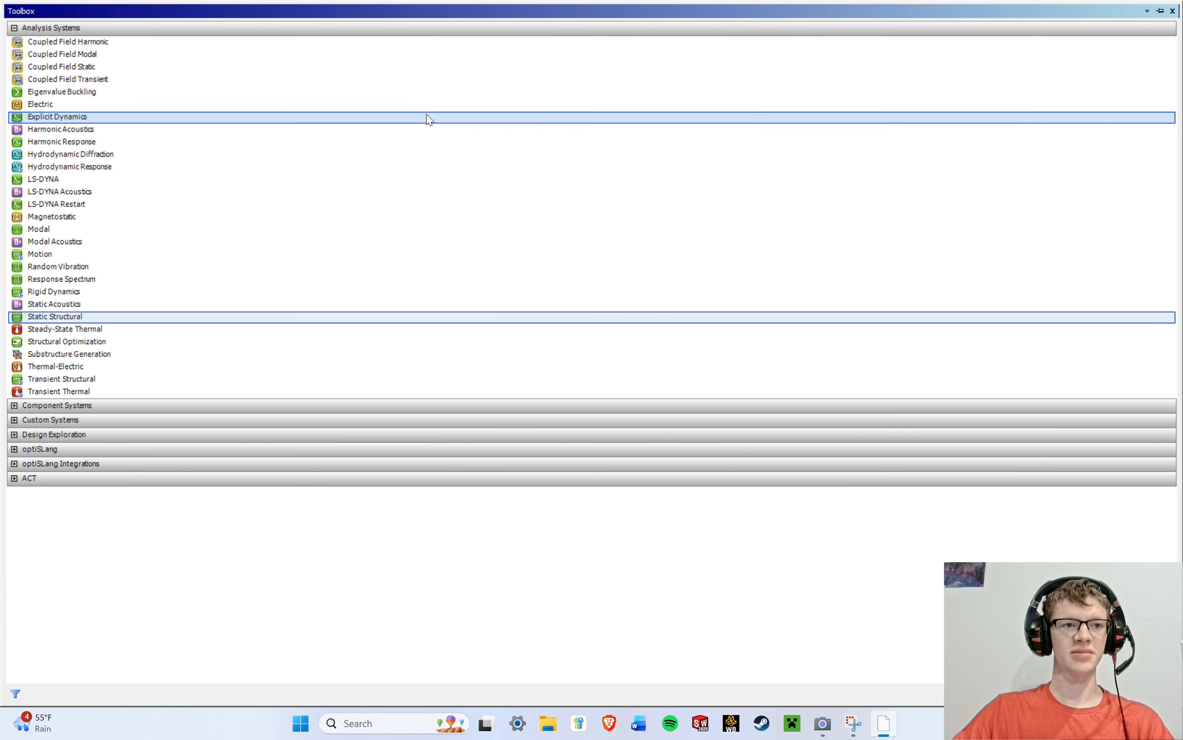
left_click(1146, 11)
left_click(1130, 26)
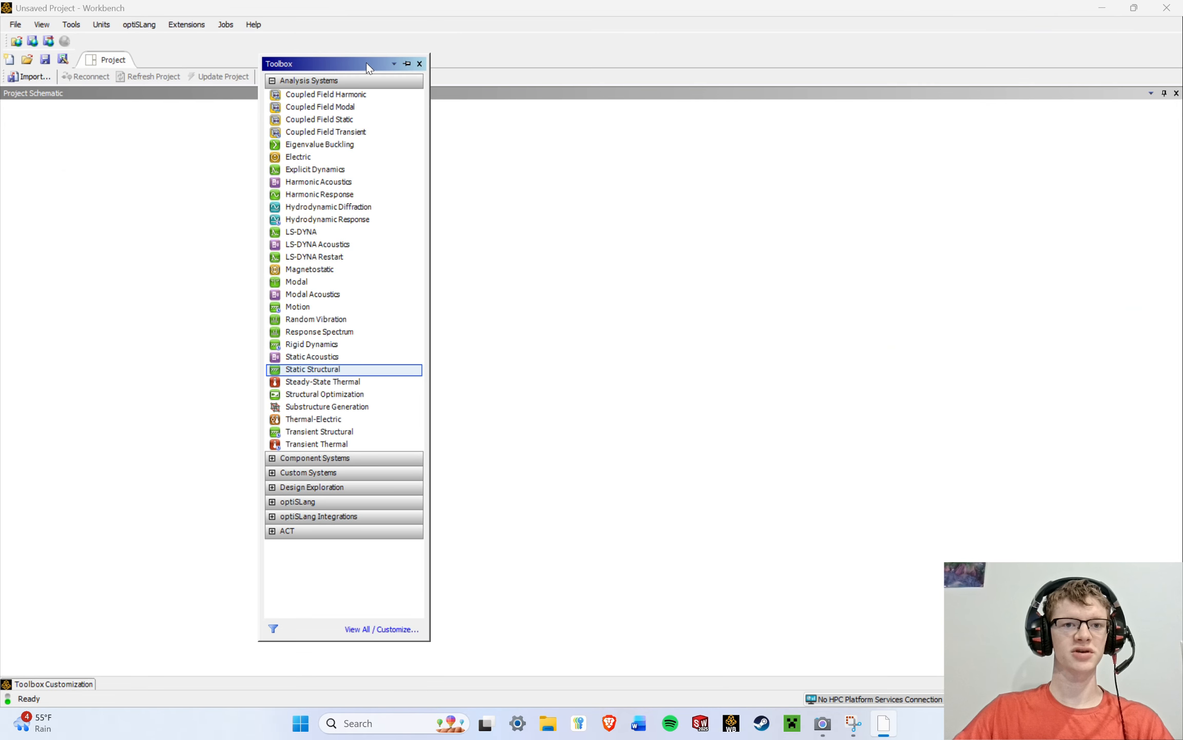
left_click_drag(366, 63, 396, 73)
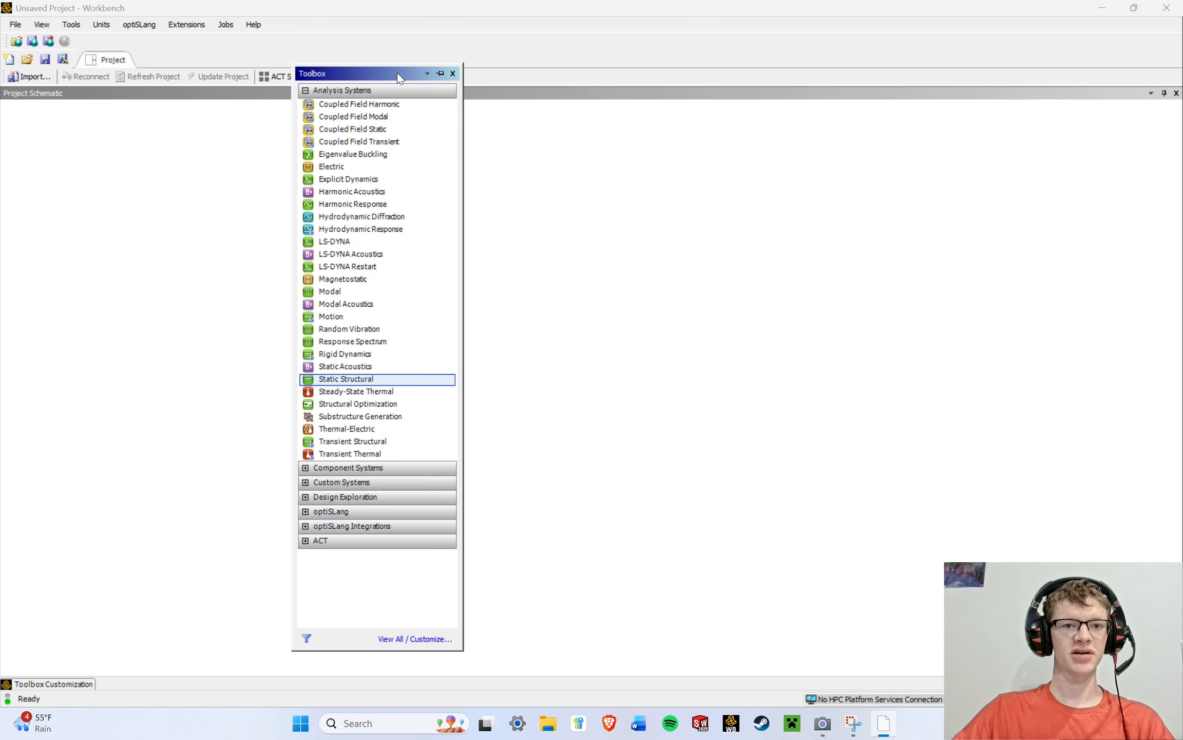
double_click(444, 74)
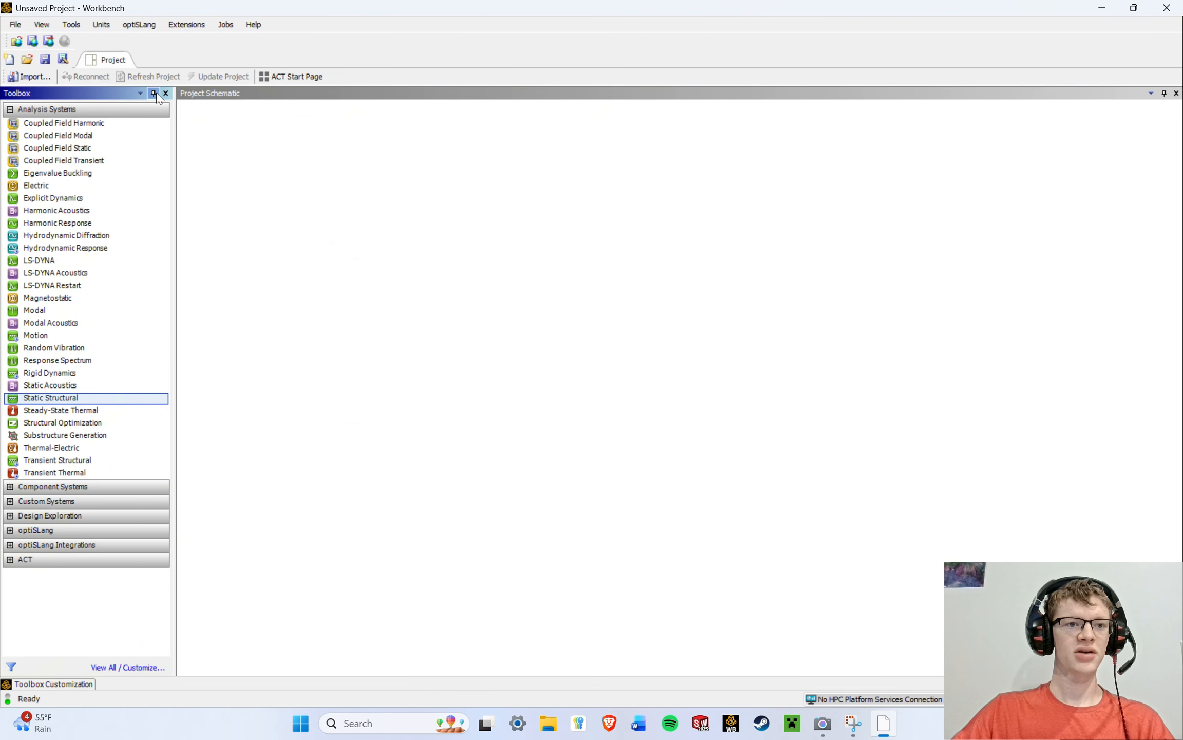
Restore the minimized Toolbox Customization pane, and close both it and the Toolbox.
left_click(43, 683)
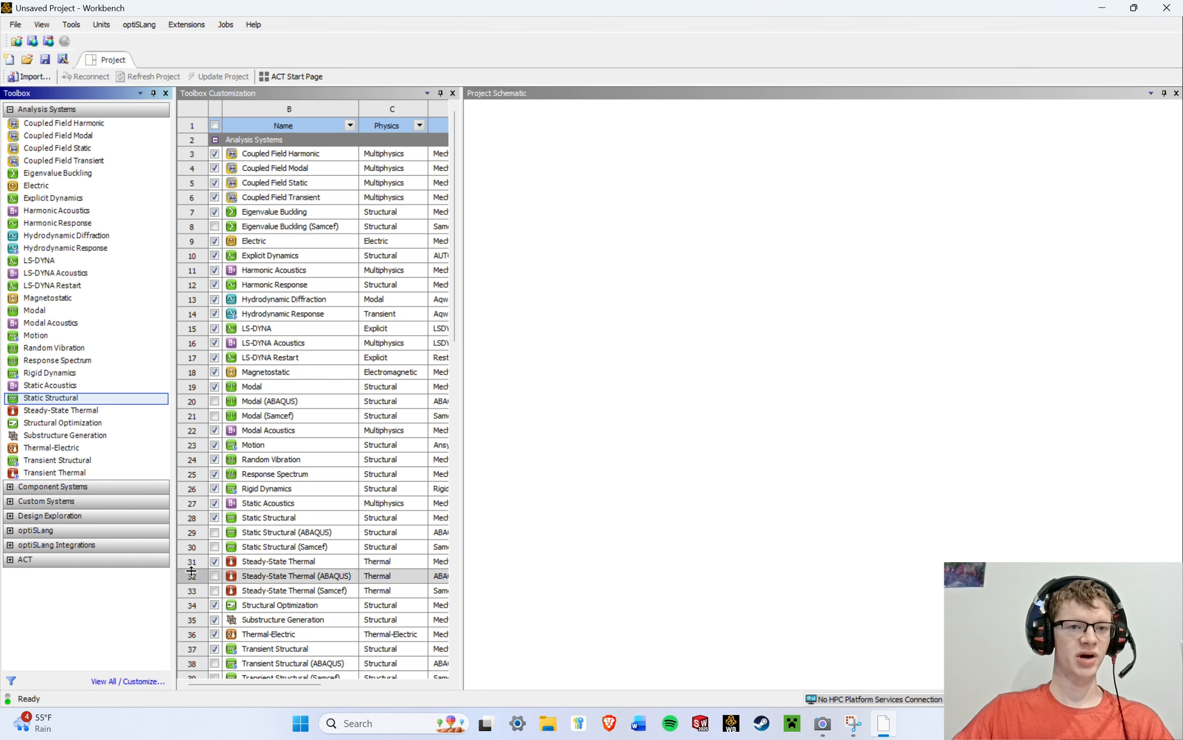
left_click(453, 94)
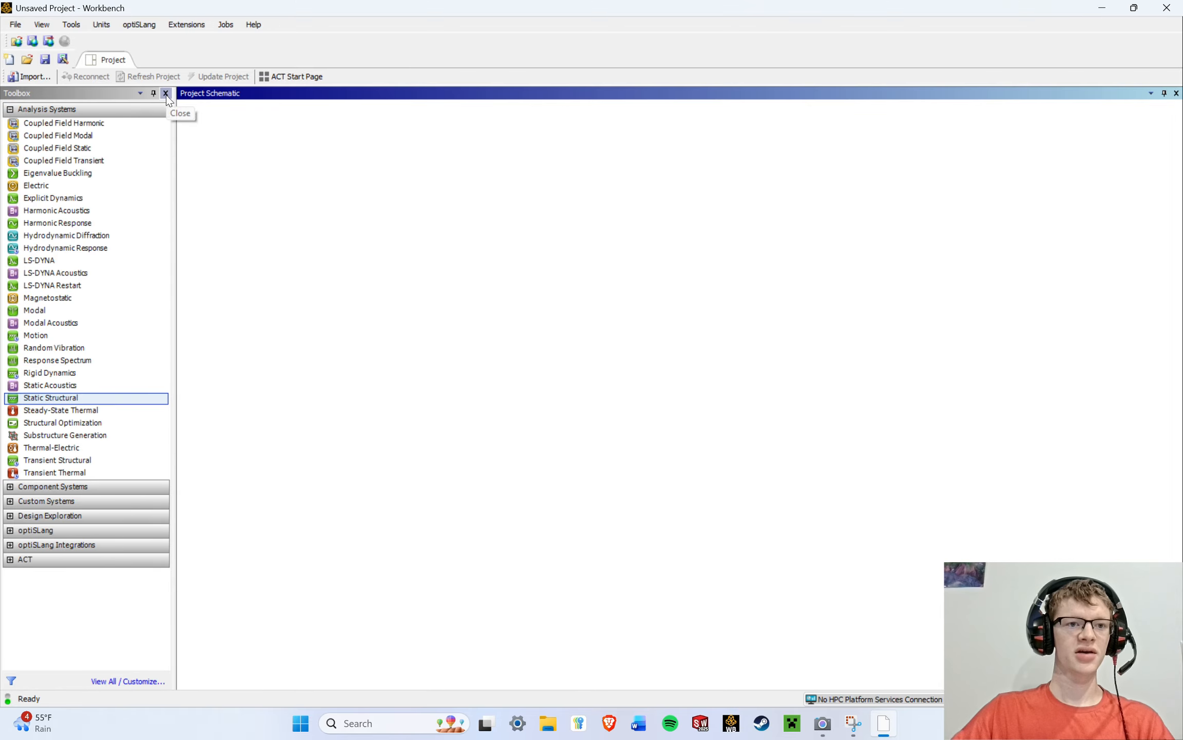
left_click(166, 94)
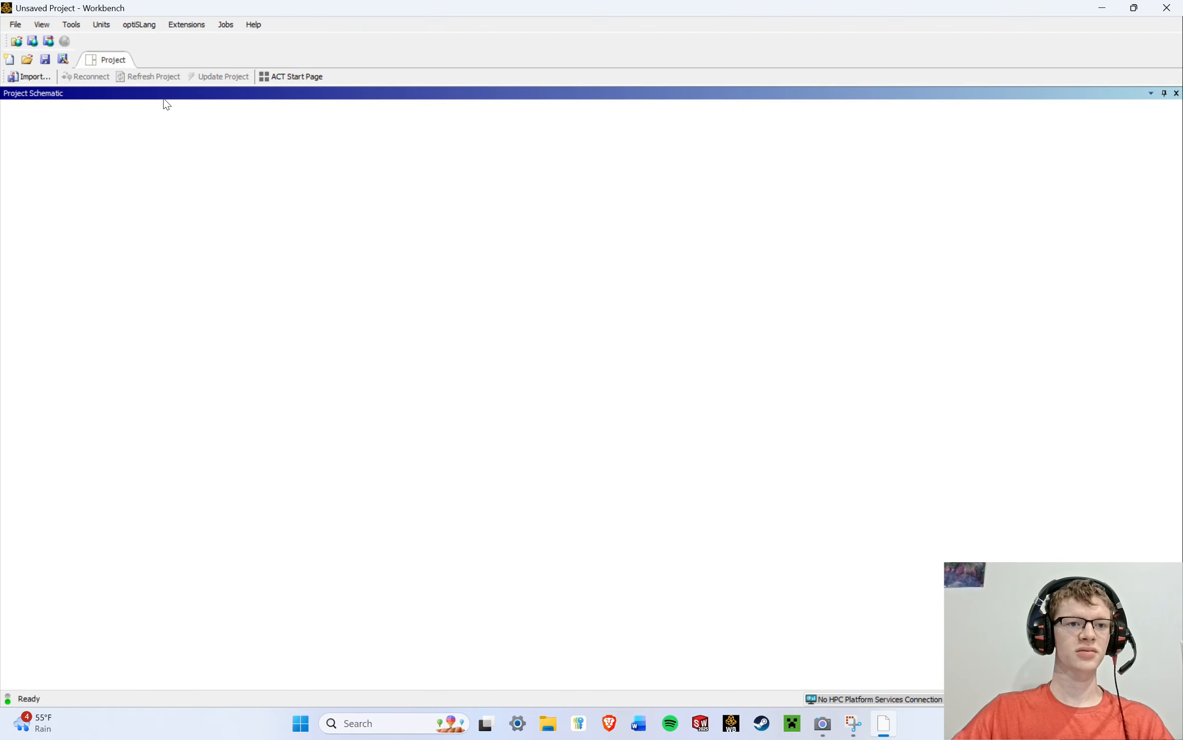
Minimize the Project Schematic pane and restore it.
left_click(1150, 94)
left_click(1131, 122)
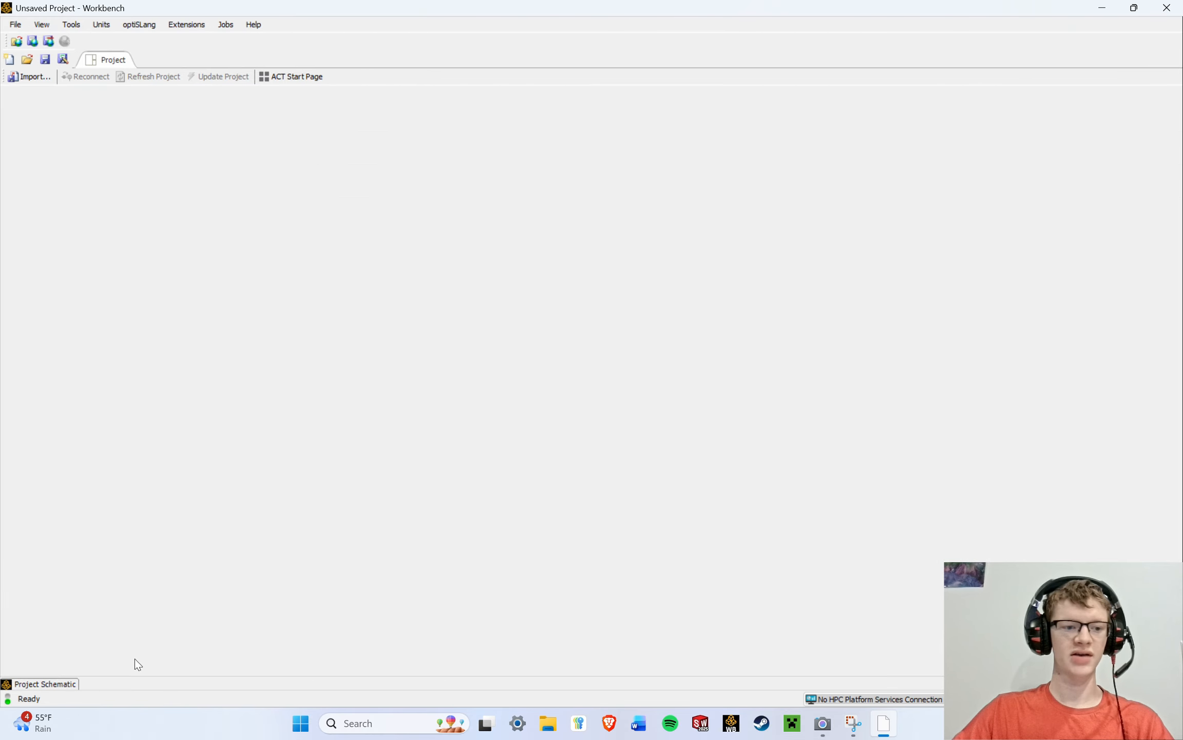
left_click(77, 684)
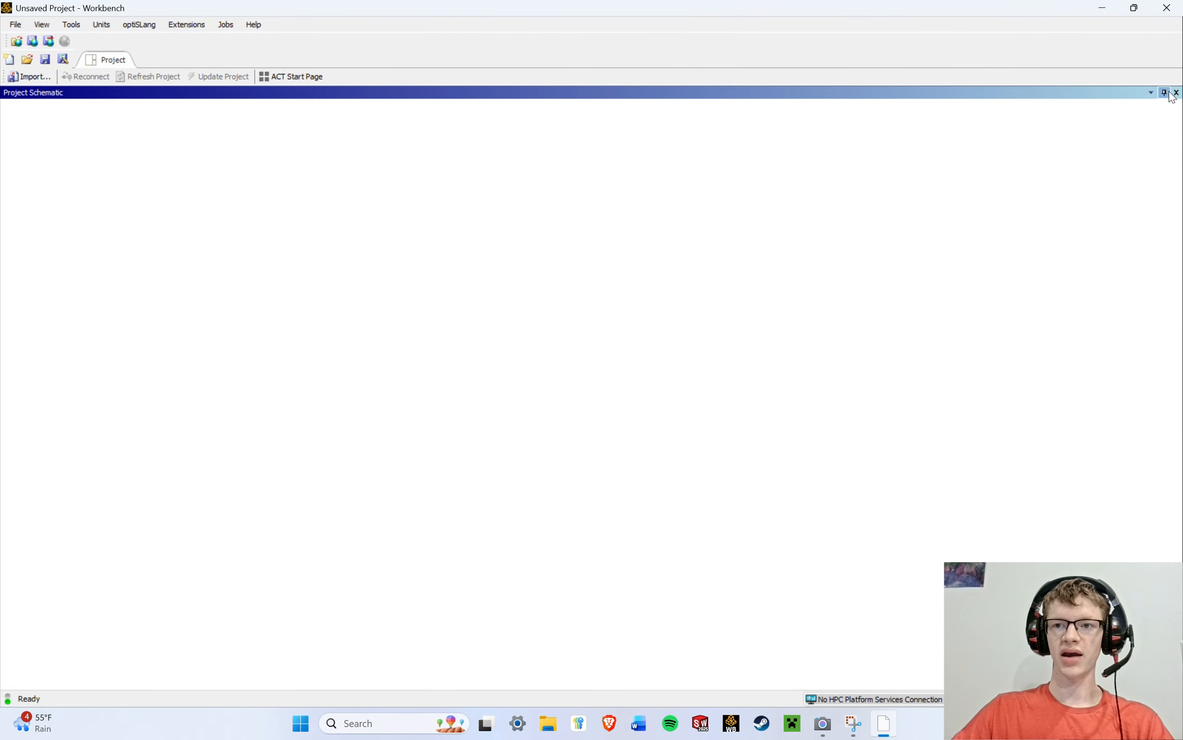
Undock the Project Schematic into a floating pane and close it.
left_click_drag(584, 97, 538, 66)
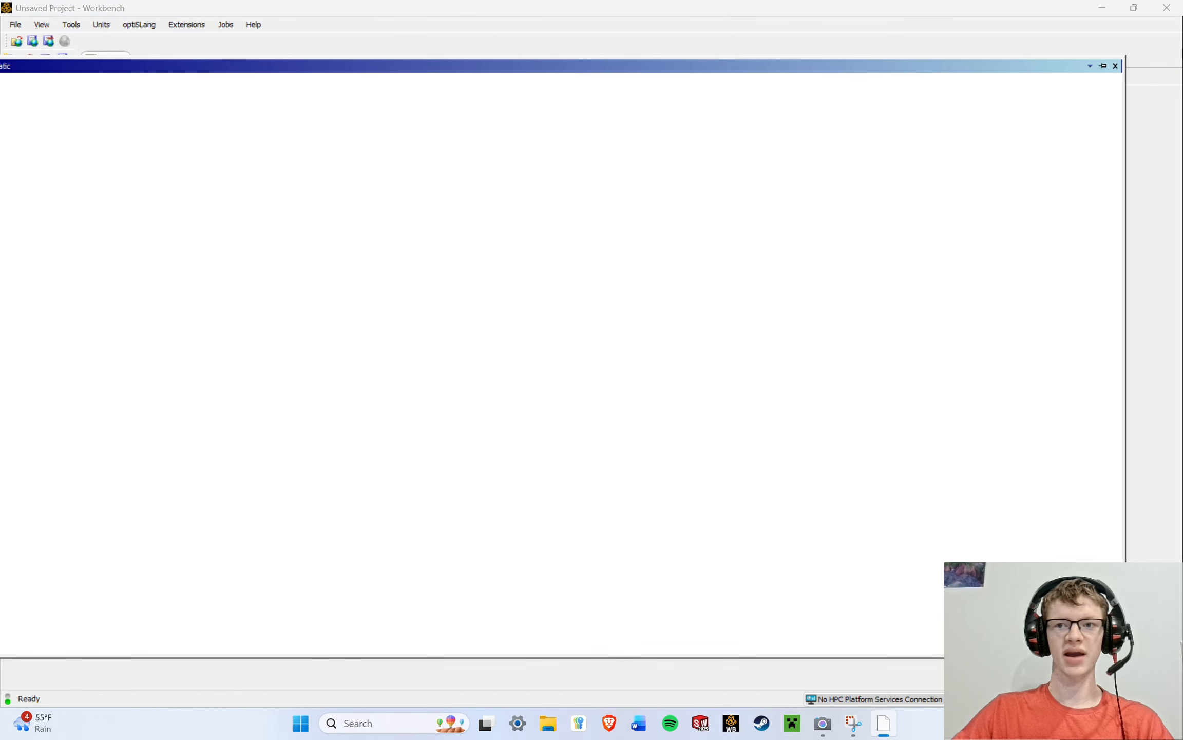
left_click(1115, 66)
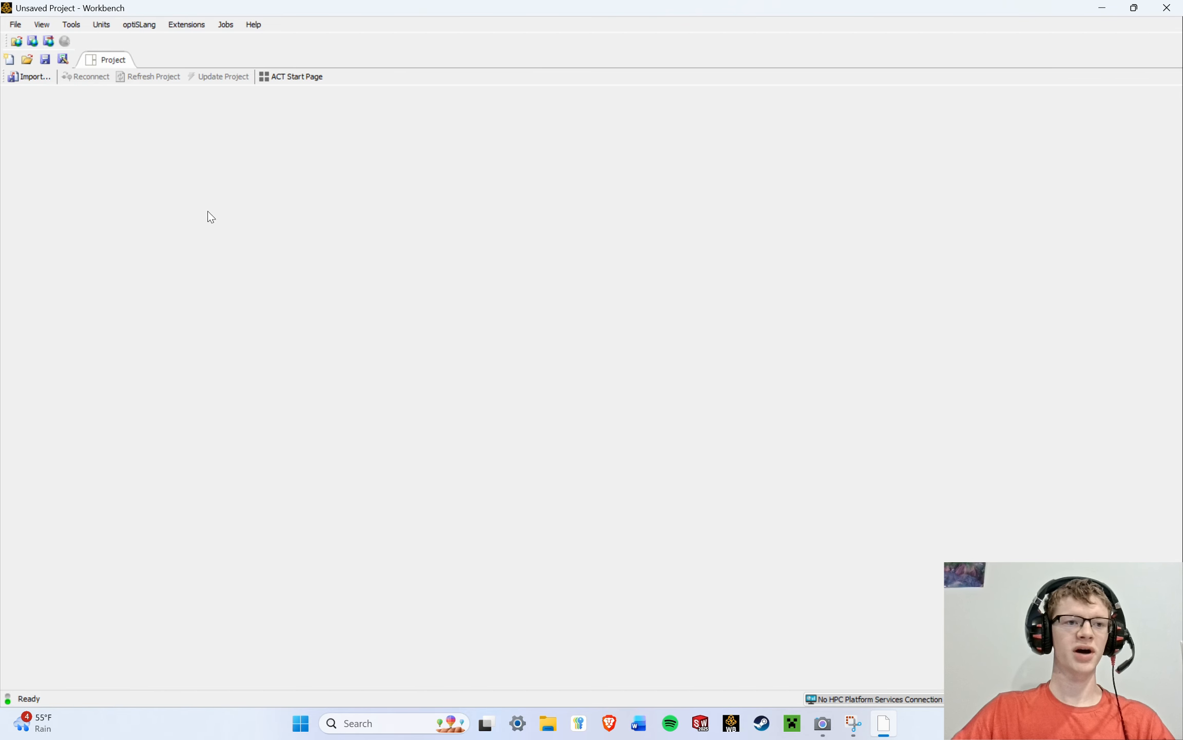
Reset the workspace to bring back the default Toolbox and Project Schematic layout.
left_click(49, 27)
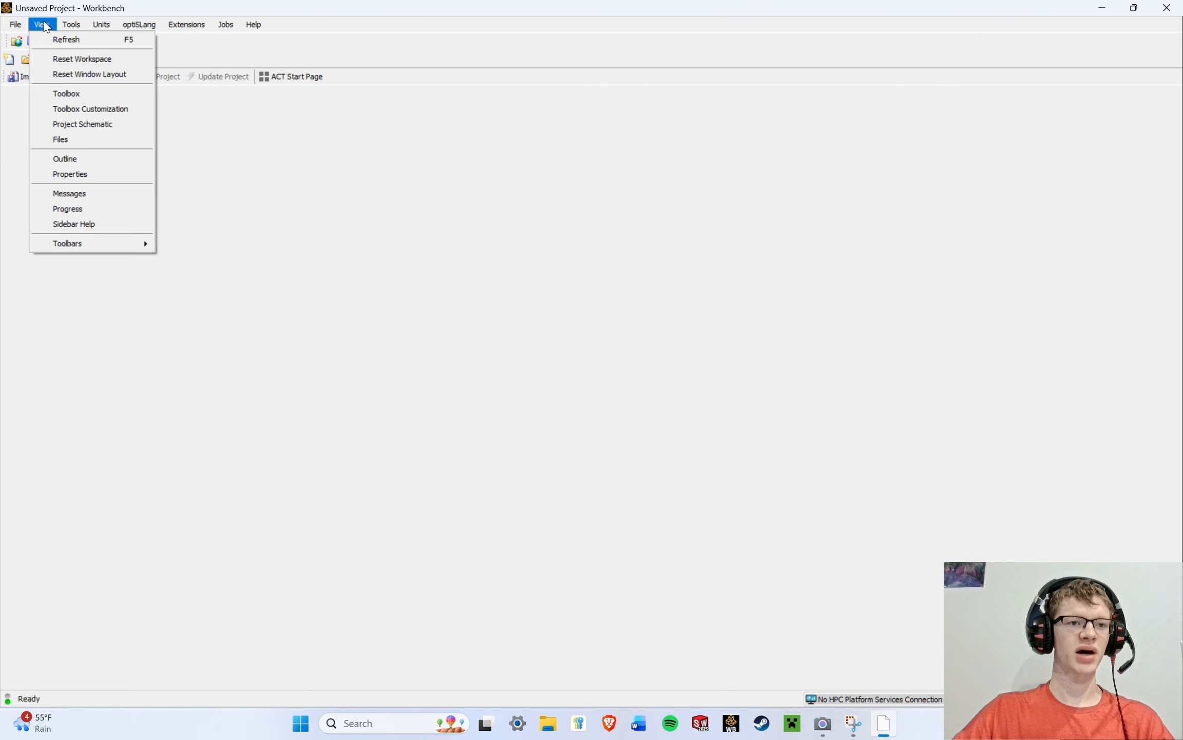
left_click(127, 59)
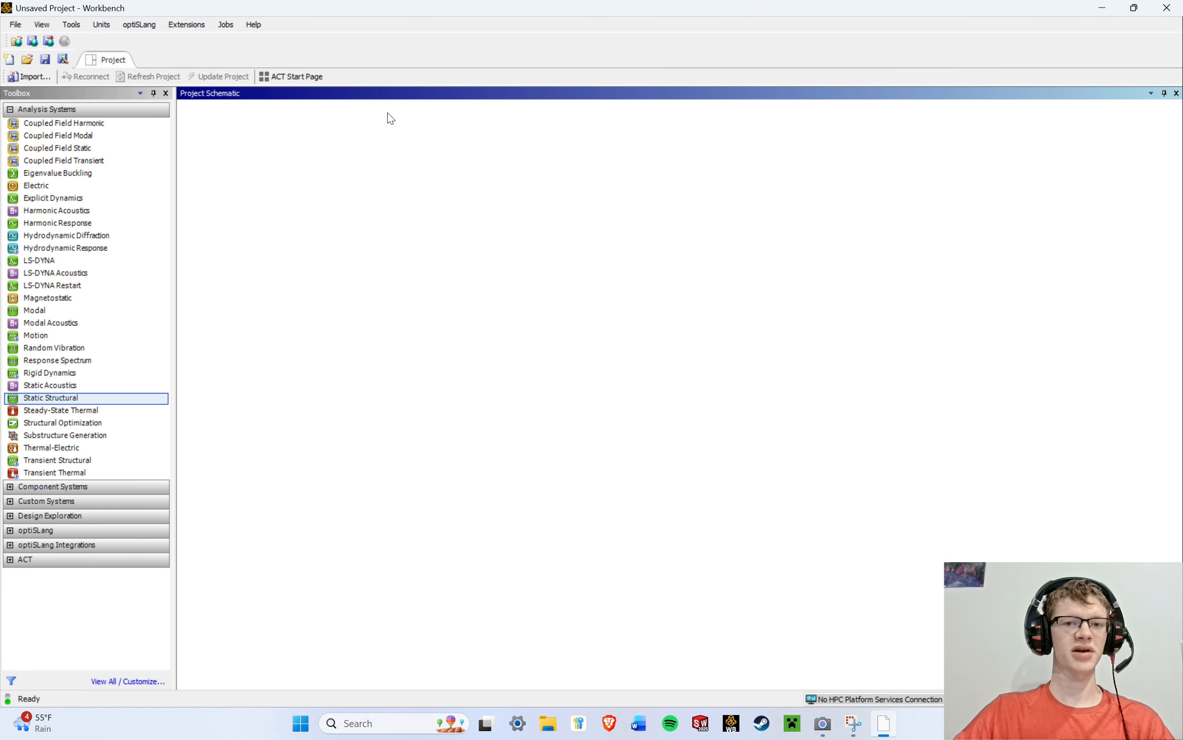
left_click(54, 25)
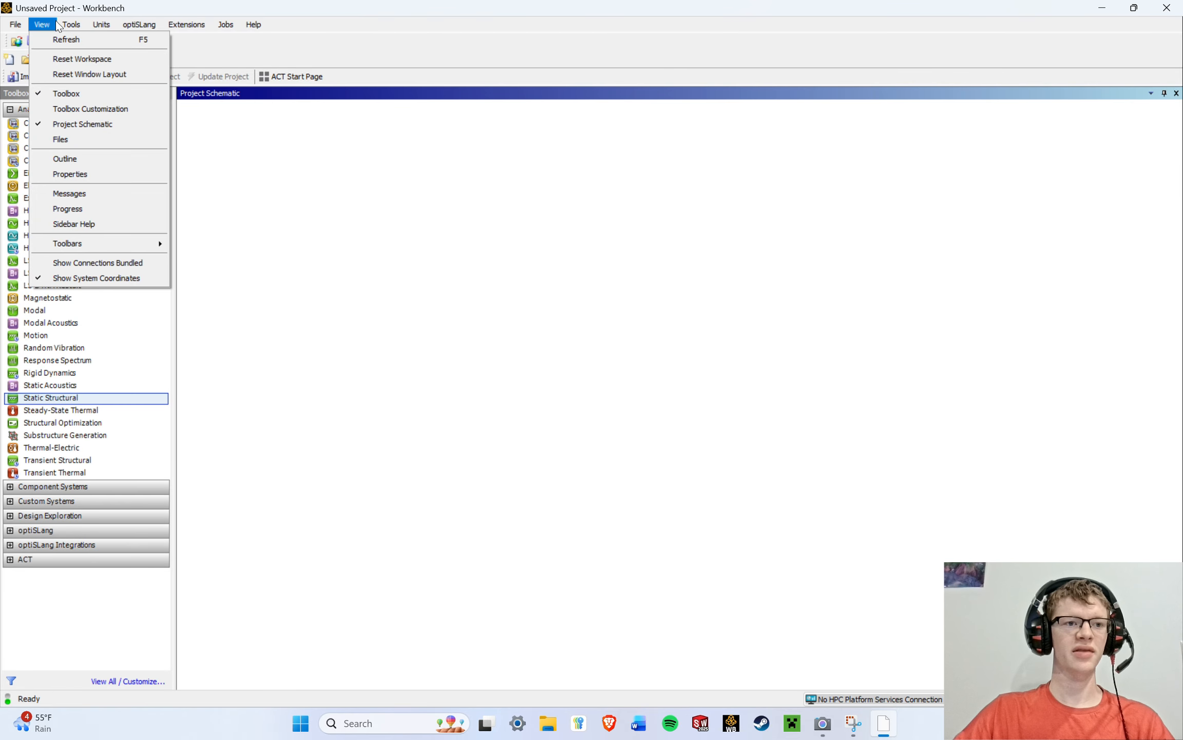
left_click(85, 58)
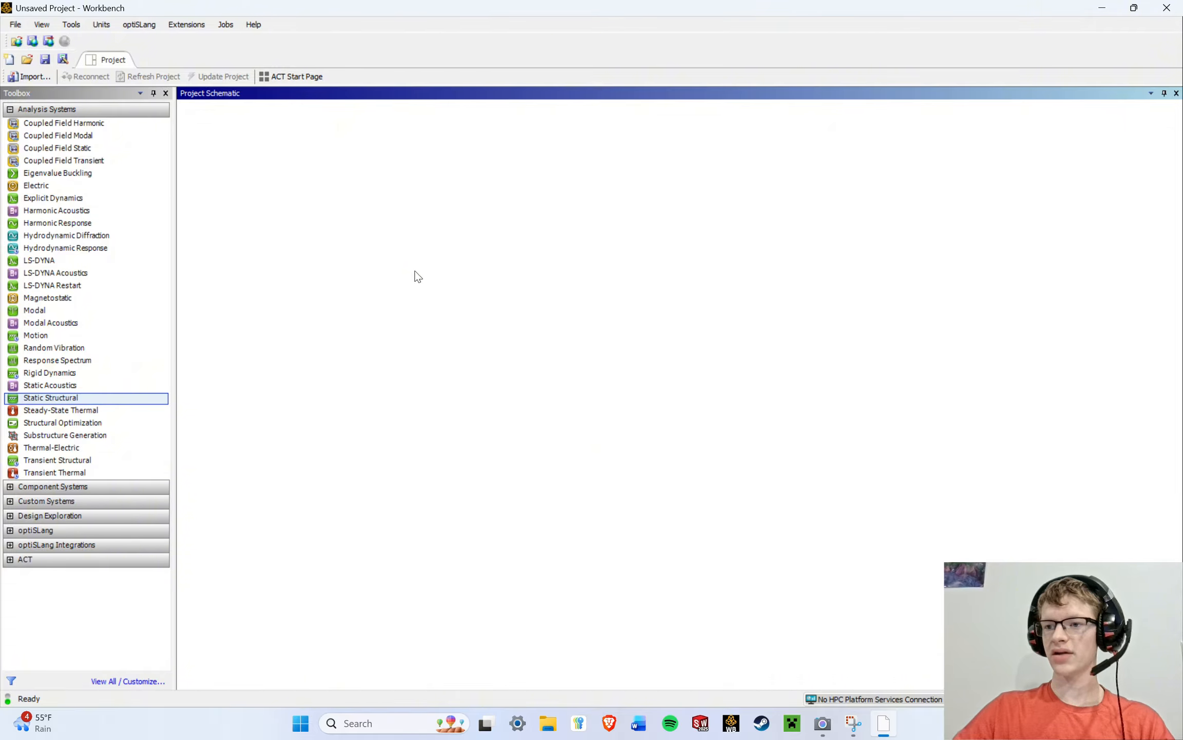
Add two Static Structural analysis systems side by side to the Project Schematic.
left_click(105, 402)
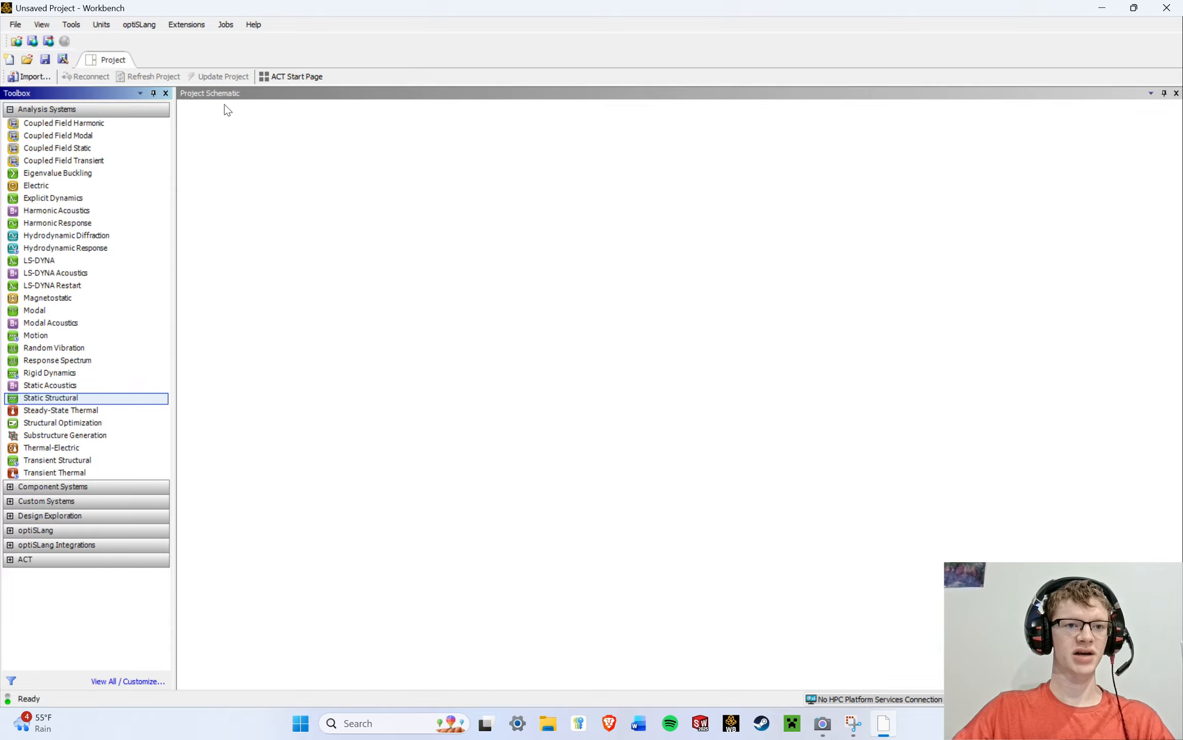
double_click(134, 401)
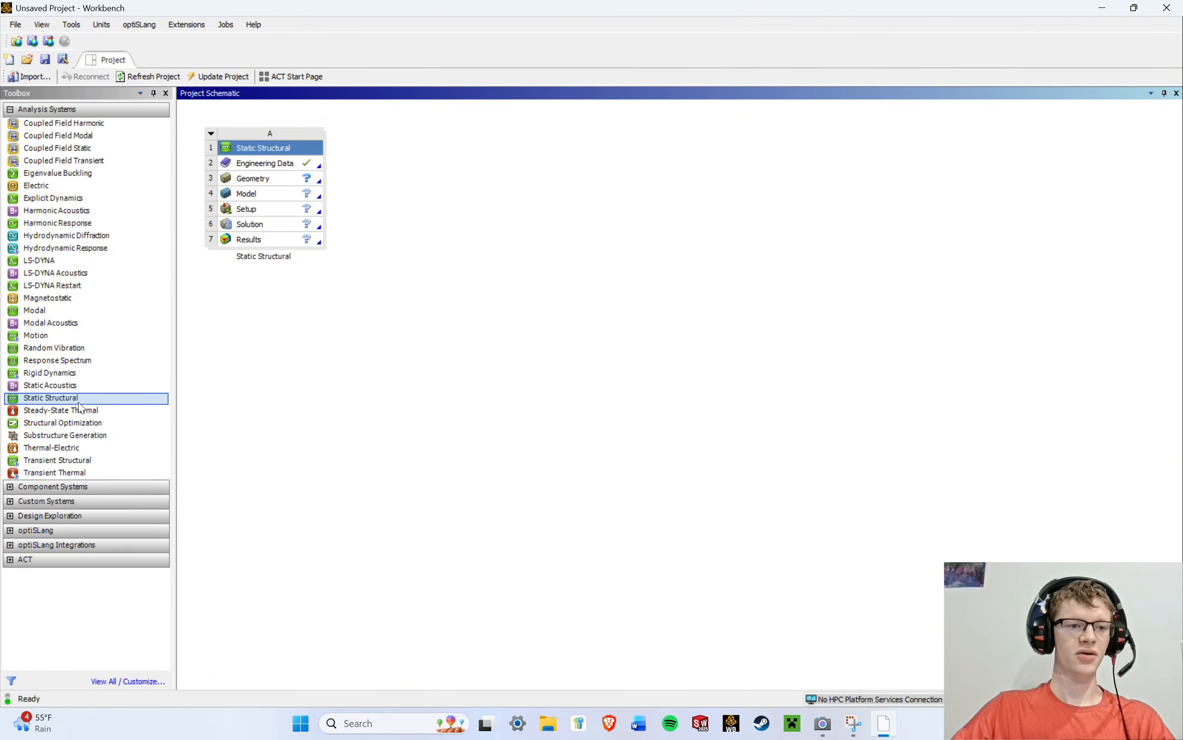
left_click_drag(68, 399, 438, 148)
left_click(360, 406)
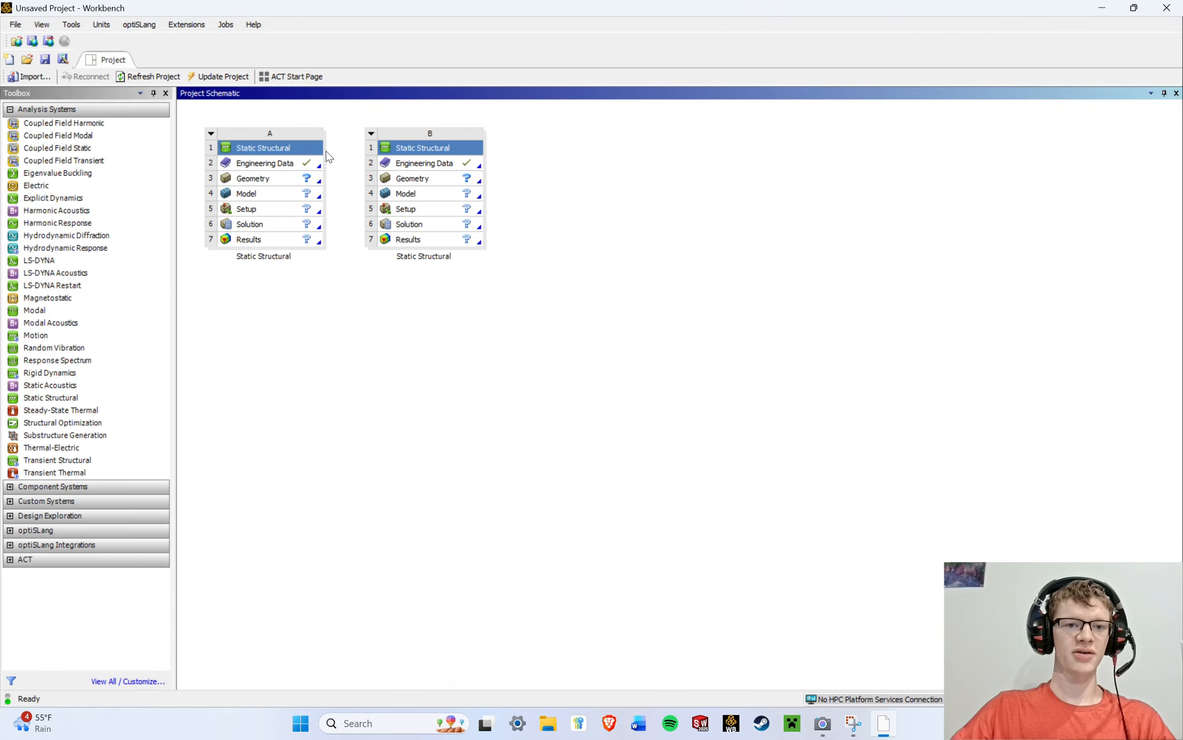
Delete both side-by-side Static Structural systems from the Project Schematic.
left_click(371, 133)
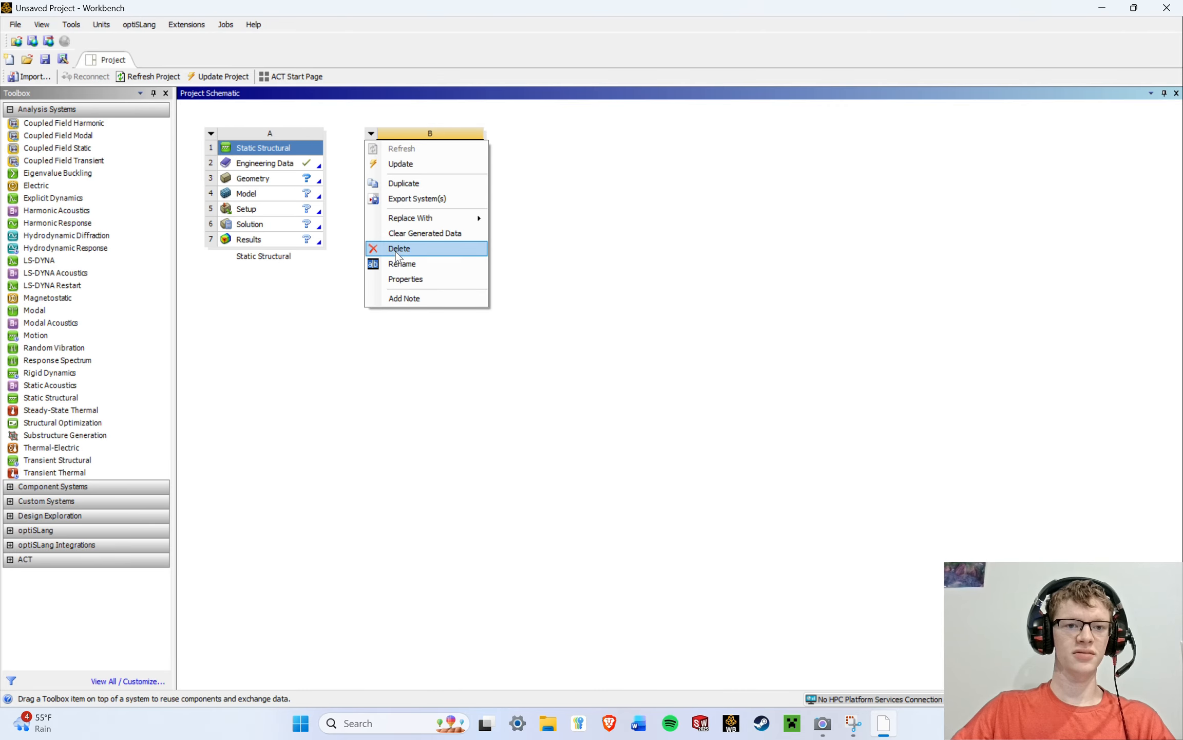
left_click(398, 246)
left_click(608, 383)
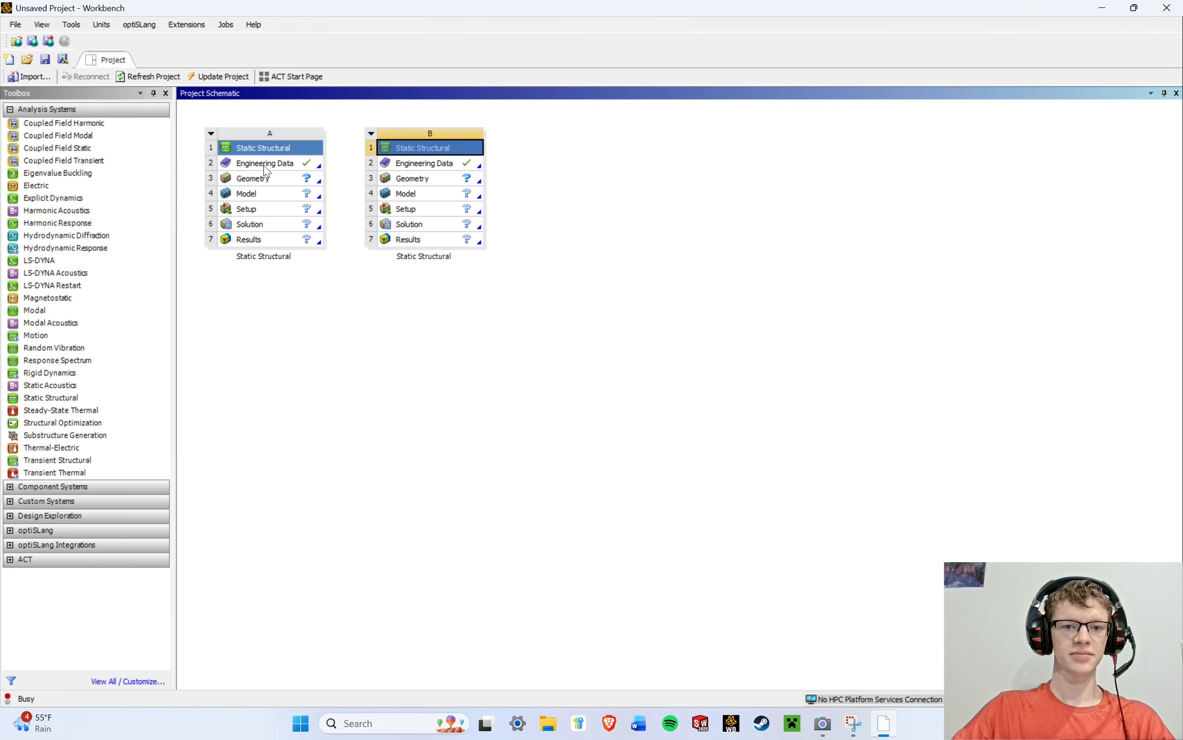
left_click(214, 134)
left_click(295, 248)
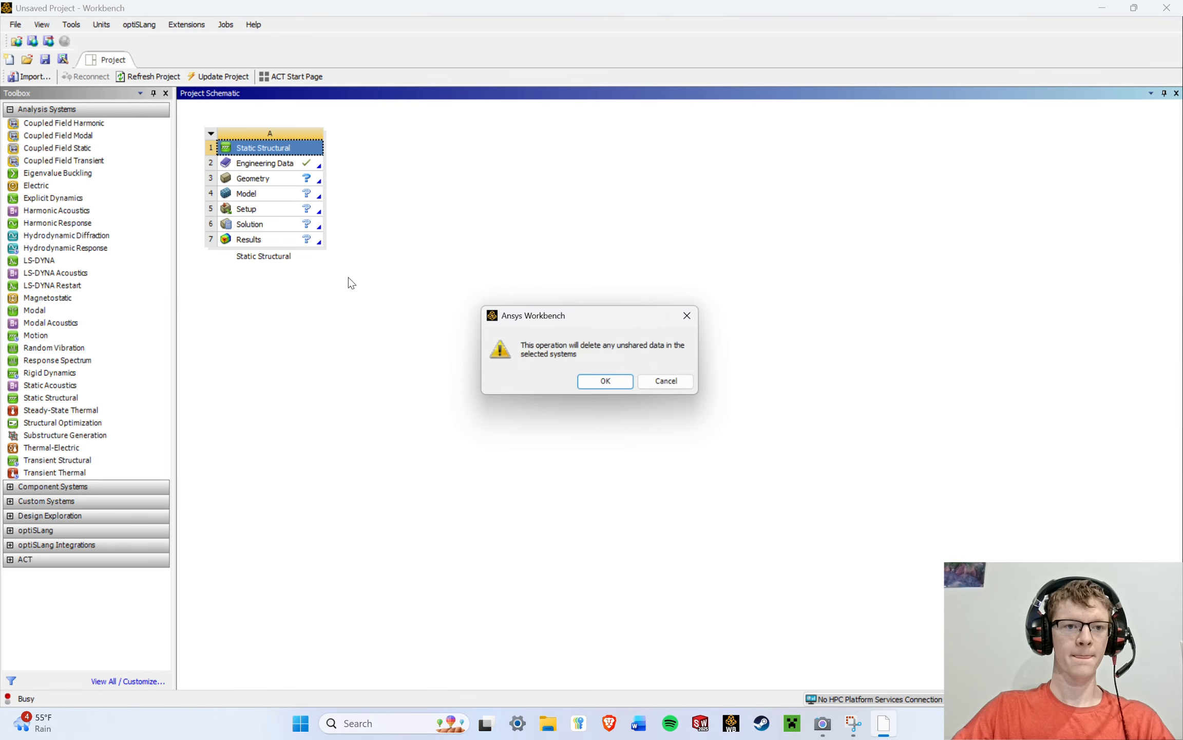
left_click(606, 385)
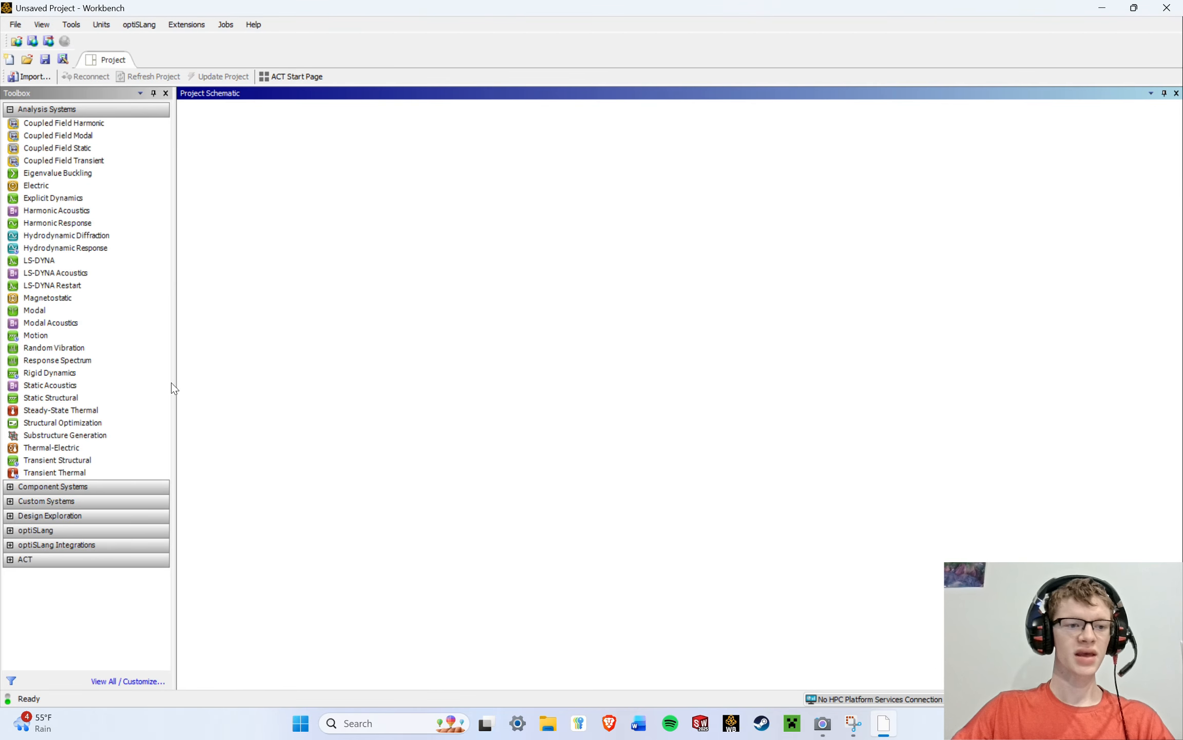
Add four Static Structural systems to the Project Schematic, one in the upper row and three side by side beneath it.
left_click_drag(68, 398, 269, 167)
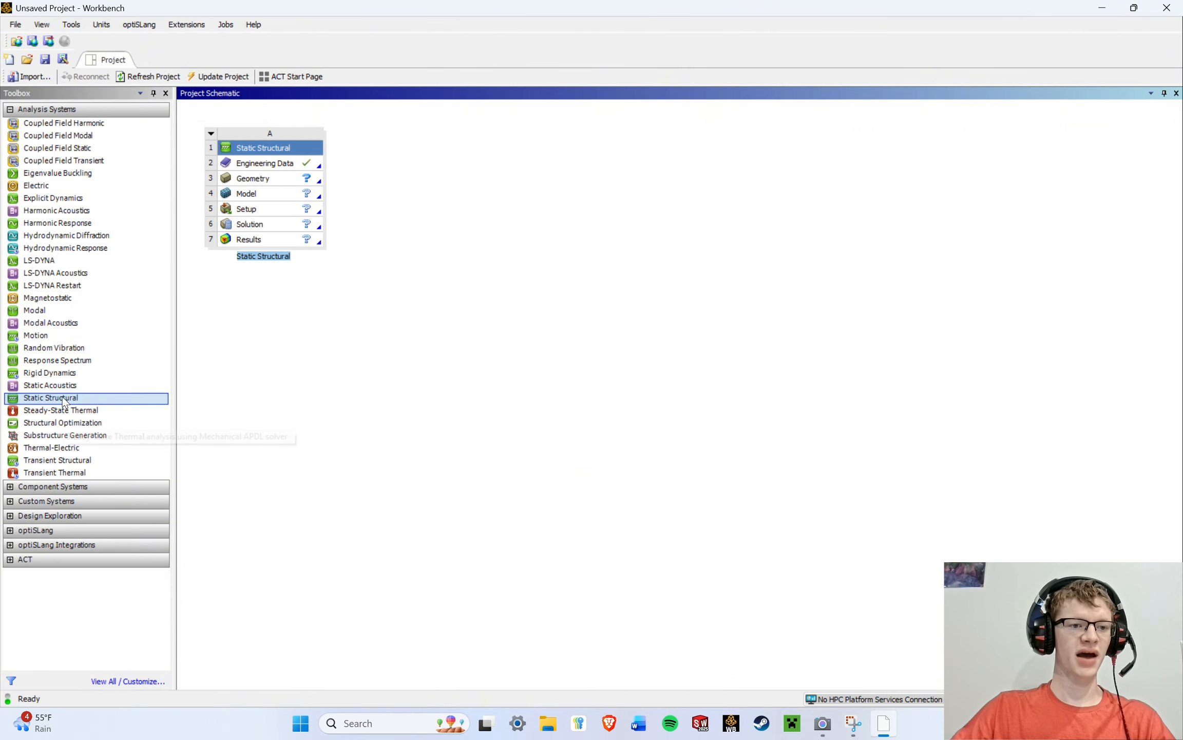
left_click_drag(66, 400, 264, 280)
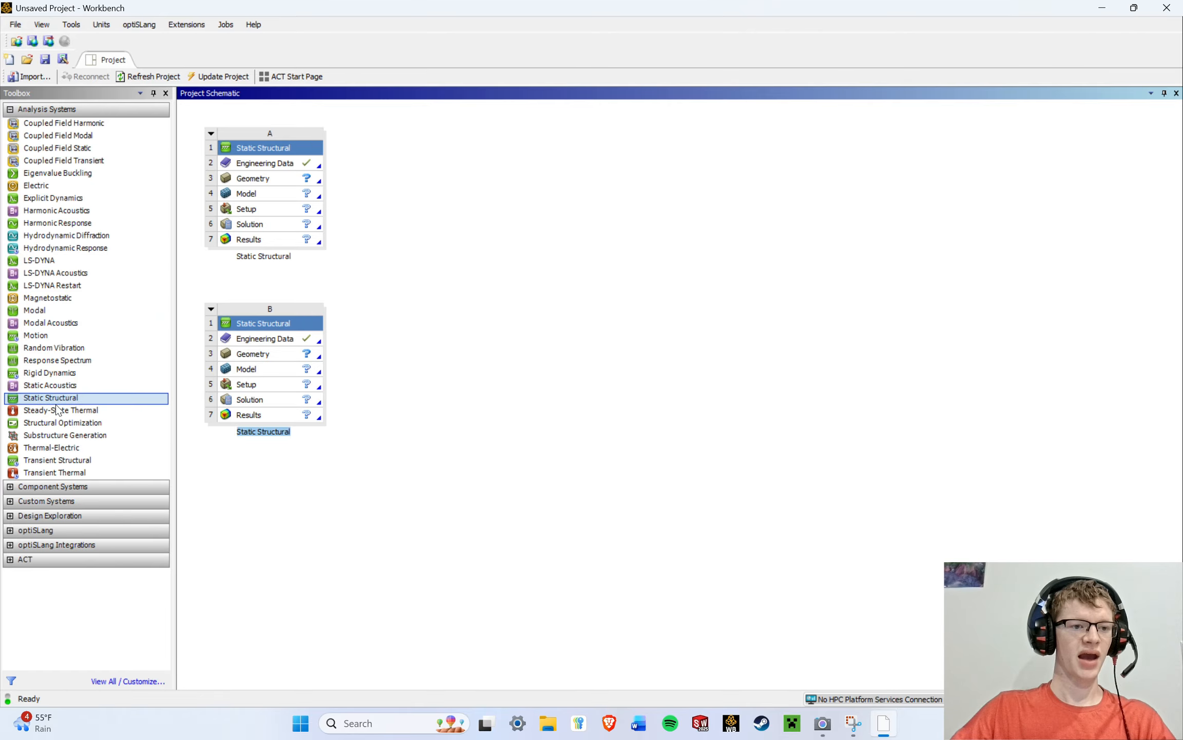
left_click_drag(54, 399, 423, 330)
left_click_drag(46, 400, 586, 349)
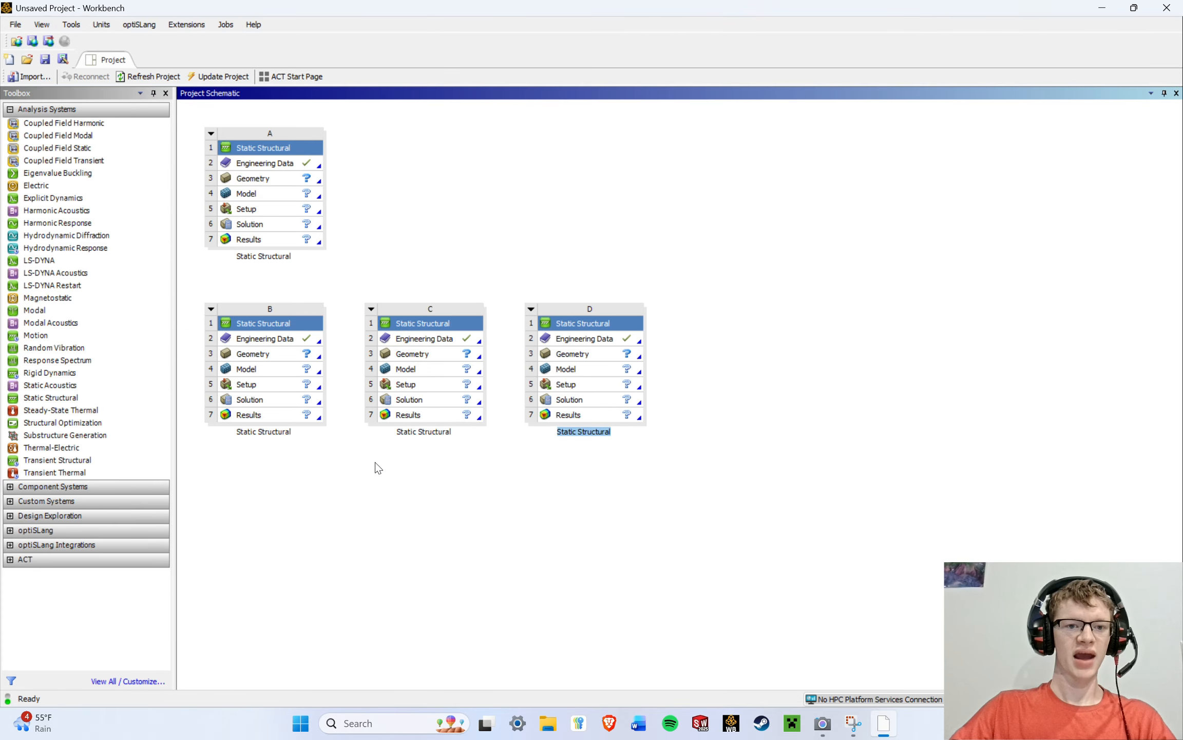
left_click(410, 480)
Delete all four Static Structural systems, D, C, B and A, leaving the Project Schematic empty.
left_click(531, 308)
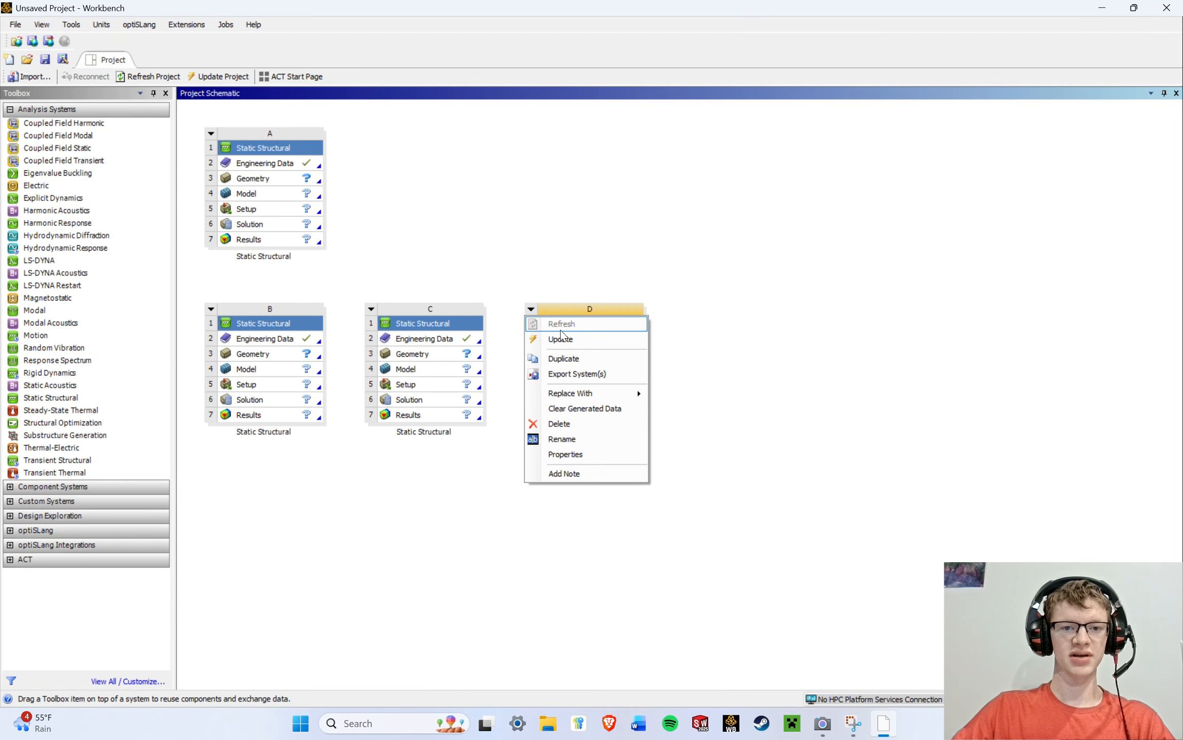
left_click(559, 424)
left_click(604, 382)
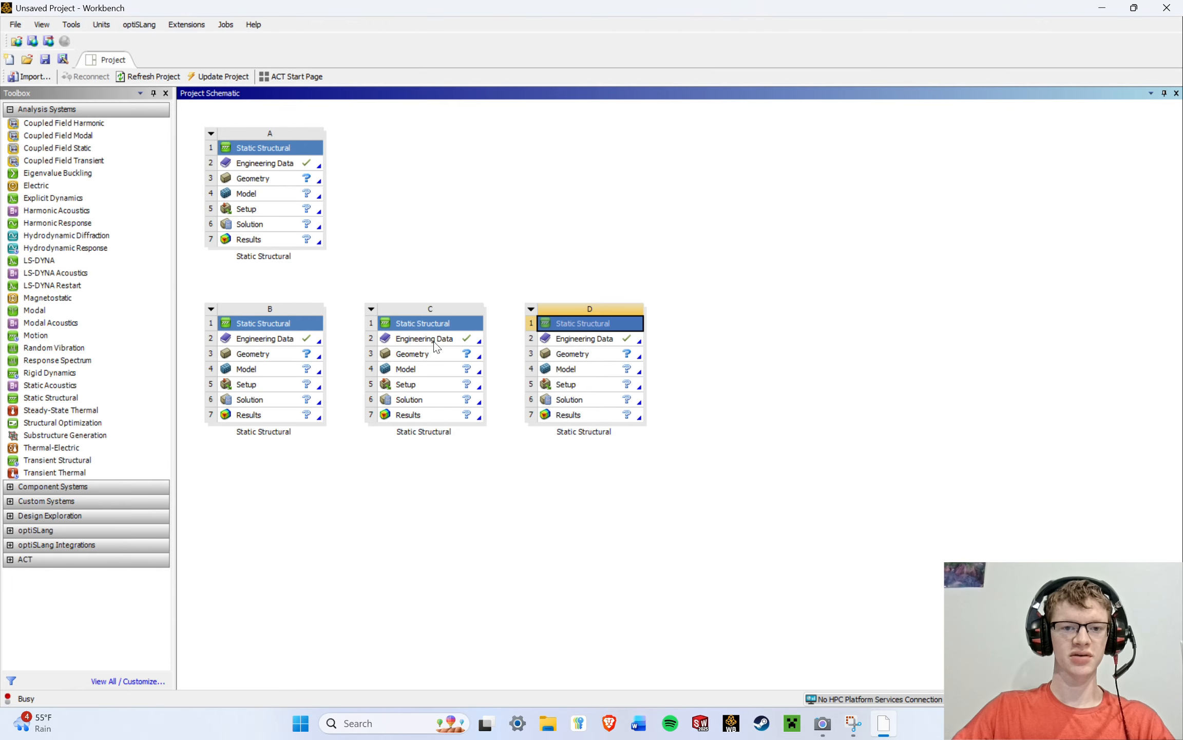
left_click(373, 309)
left_click(406, 423)
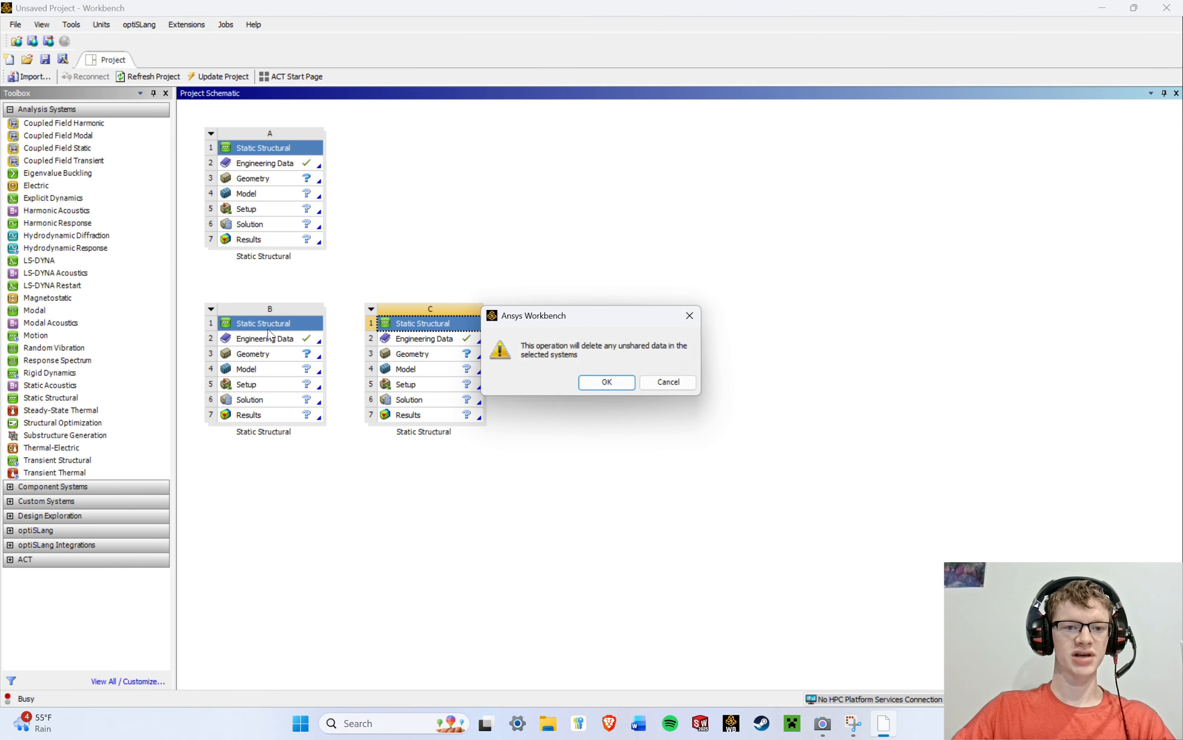
left_click(623, 390)
left_click(211, 308)
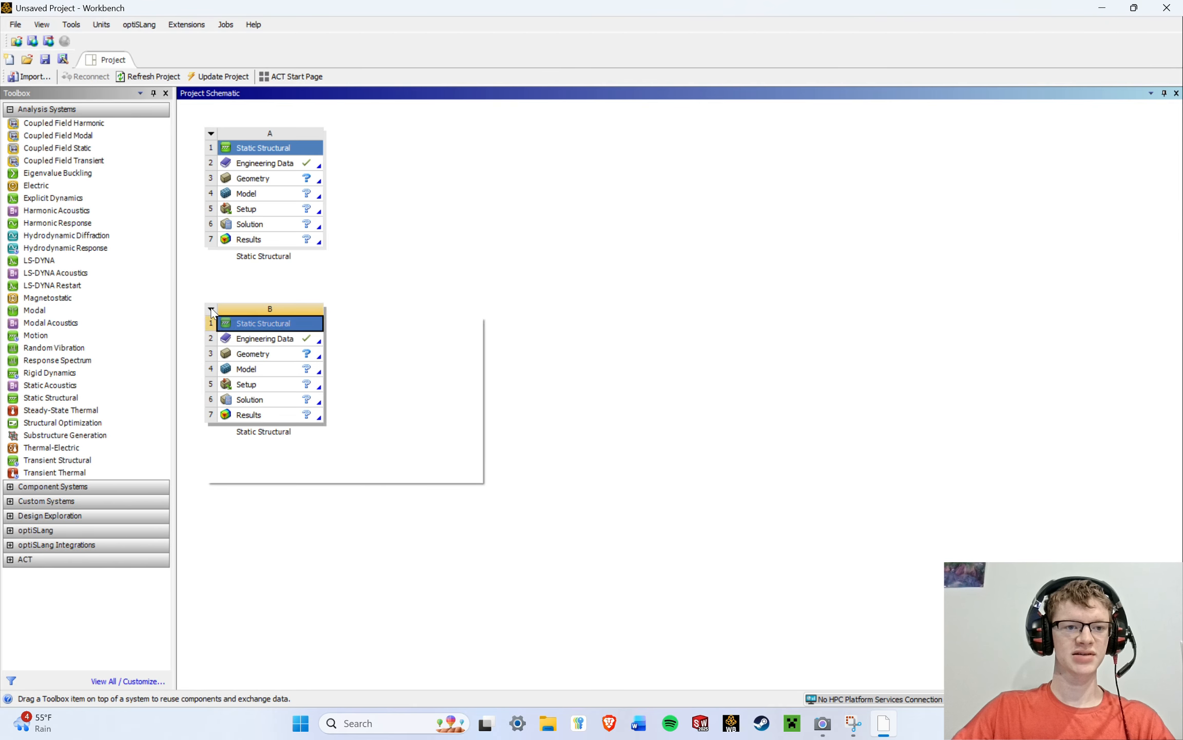
left_click(267, 424)
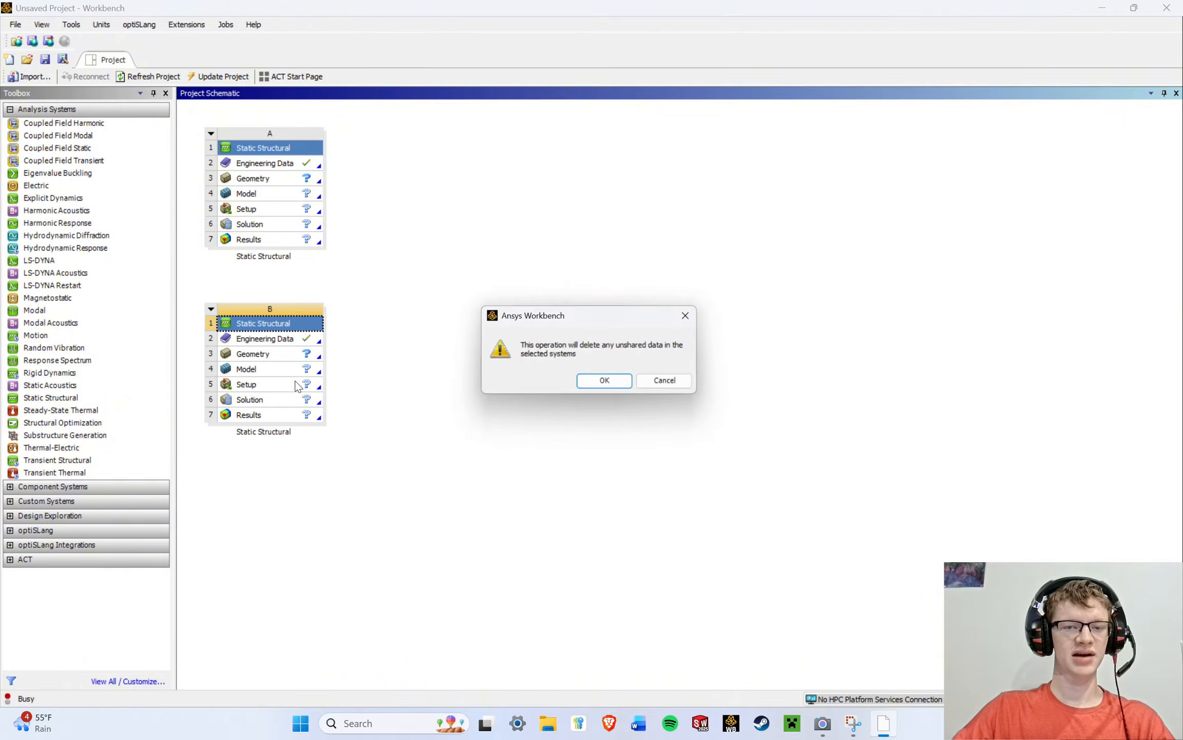
left_click(607, 383)
left_click(211, 133)
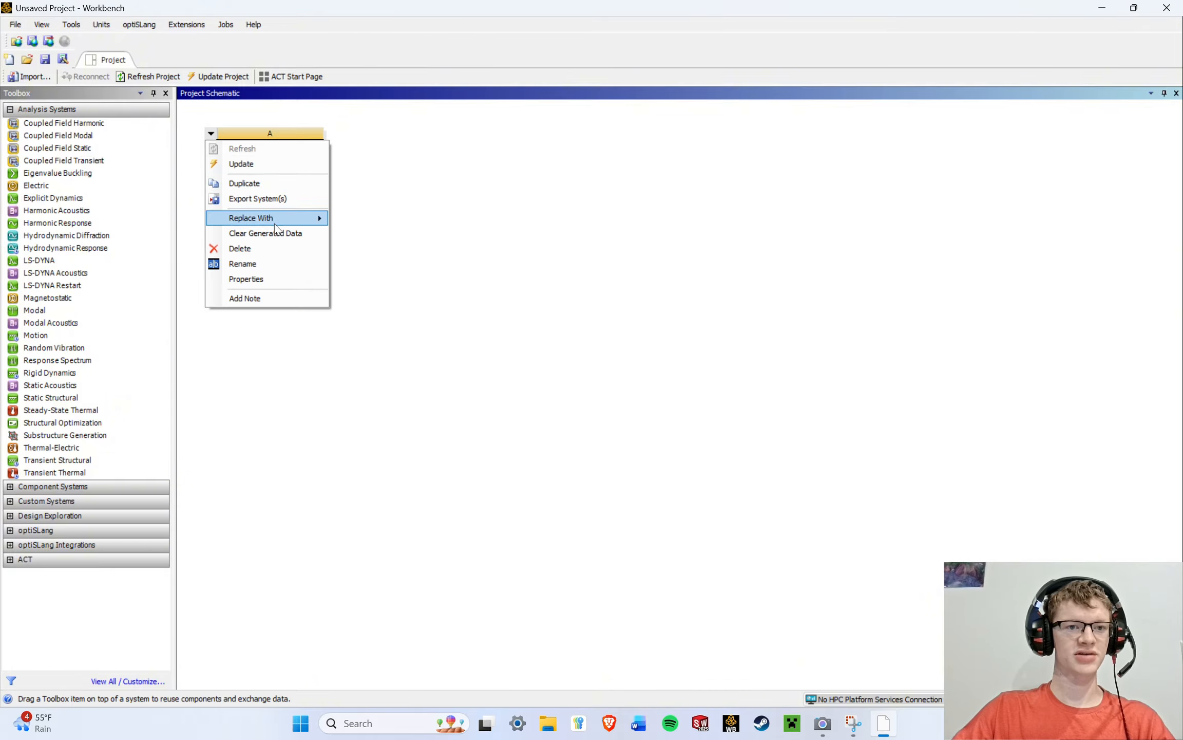
left_click(267, 249)
left_click(611, 385)
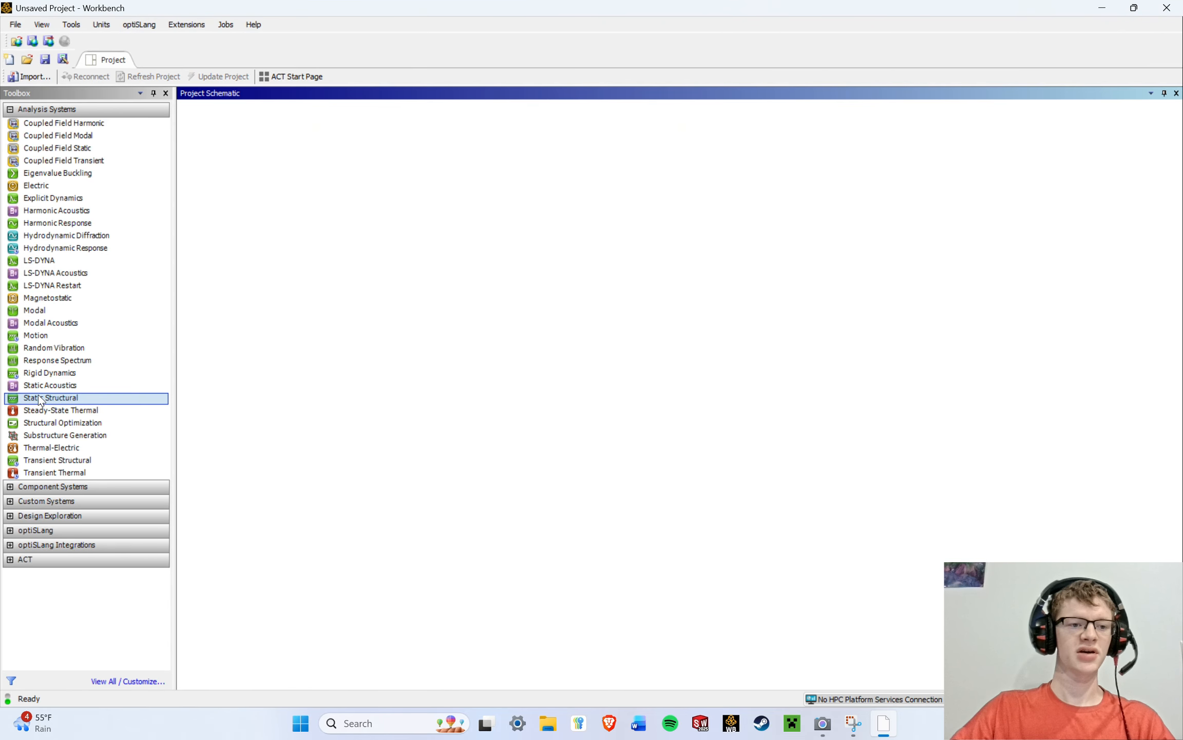
Add one Static Structural system to the Project Schematic and name it Tutorial System #1.
left_click_drag(40, 399, 254, 156)
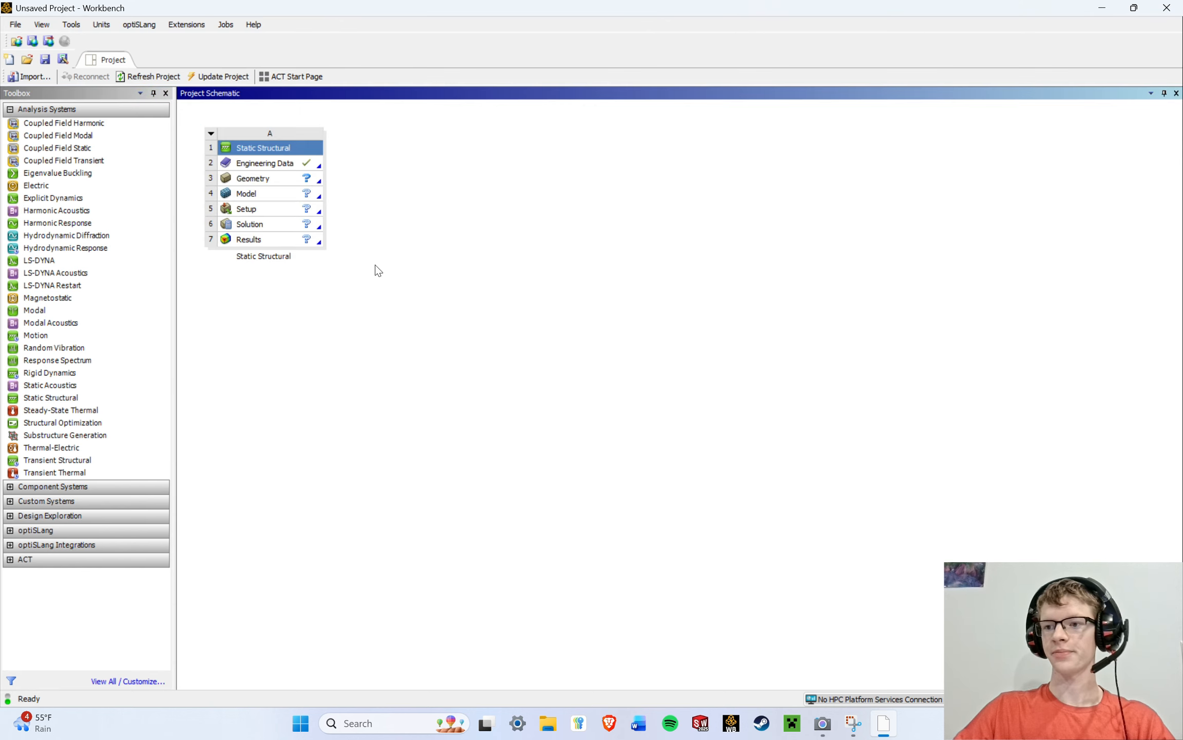
double_click(277, 256)
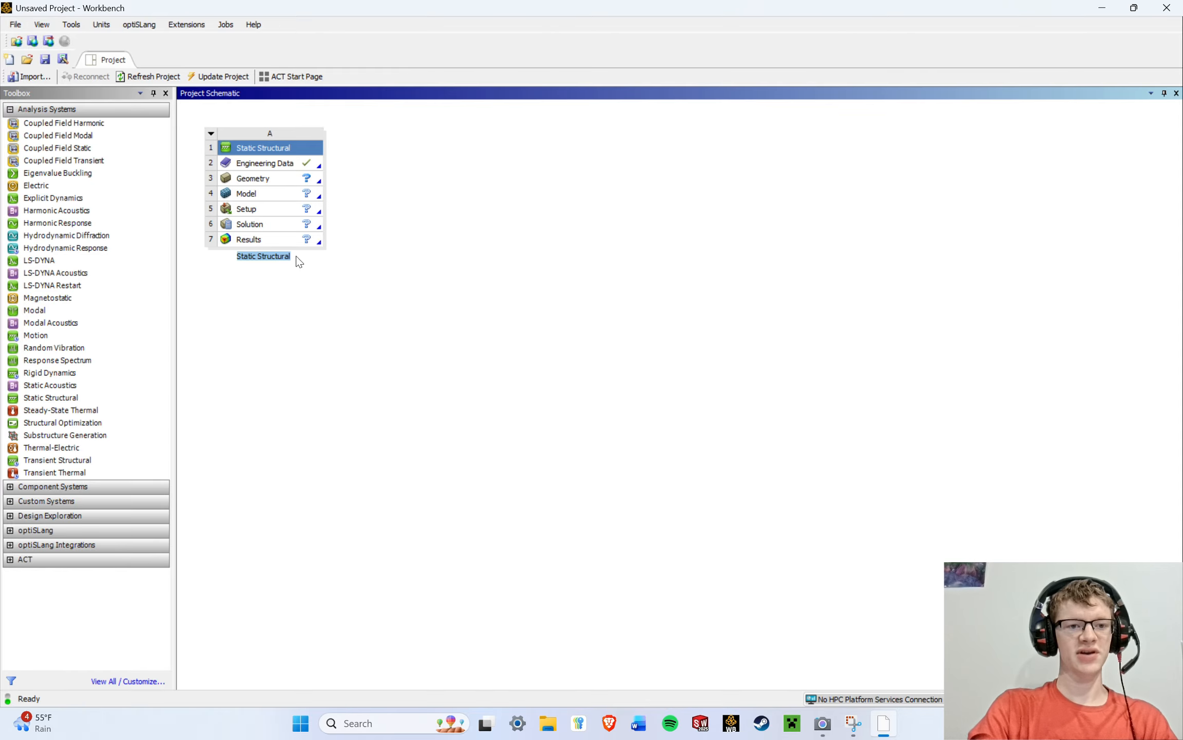
type("Tuto")
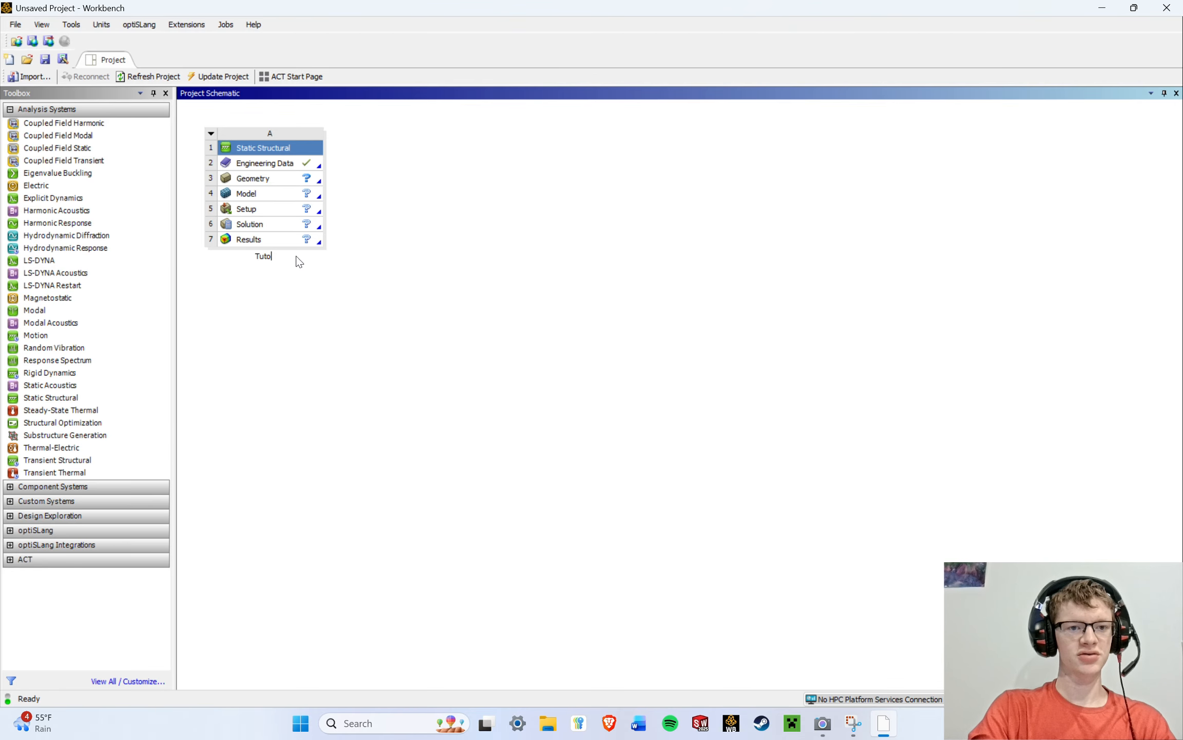
type("rial System #1")
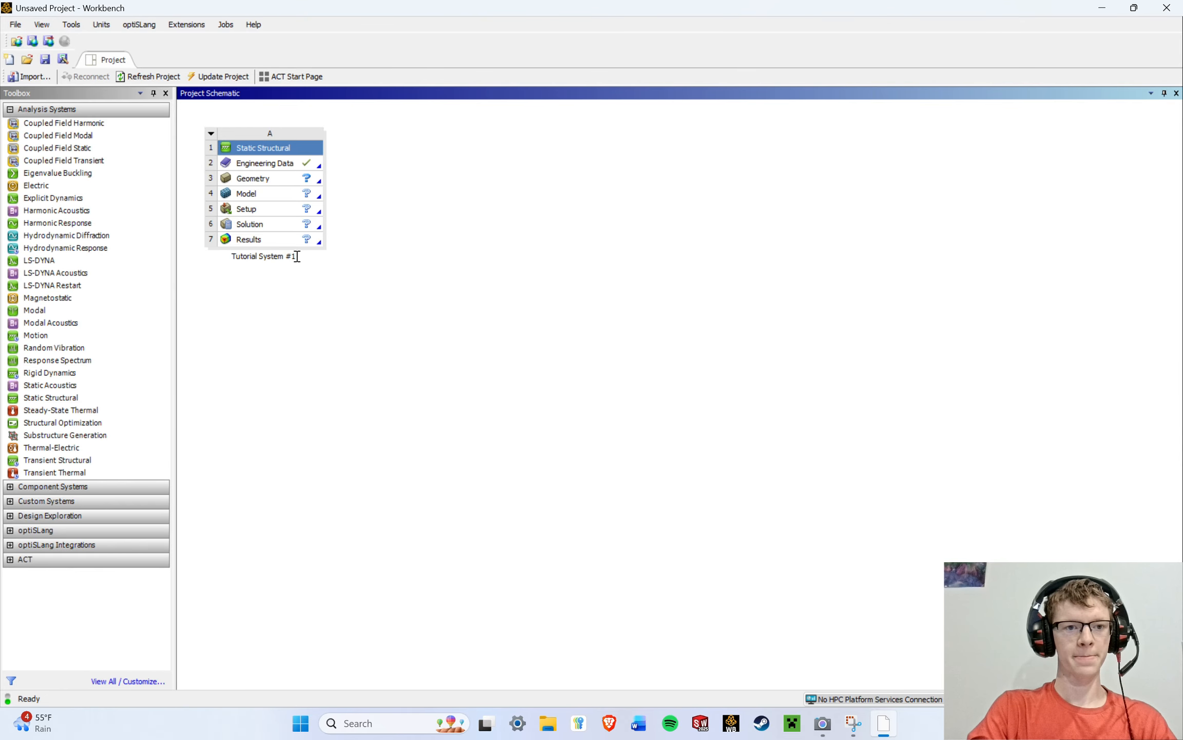
key("Return")
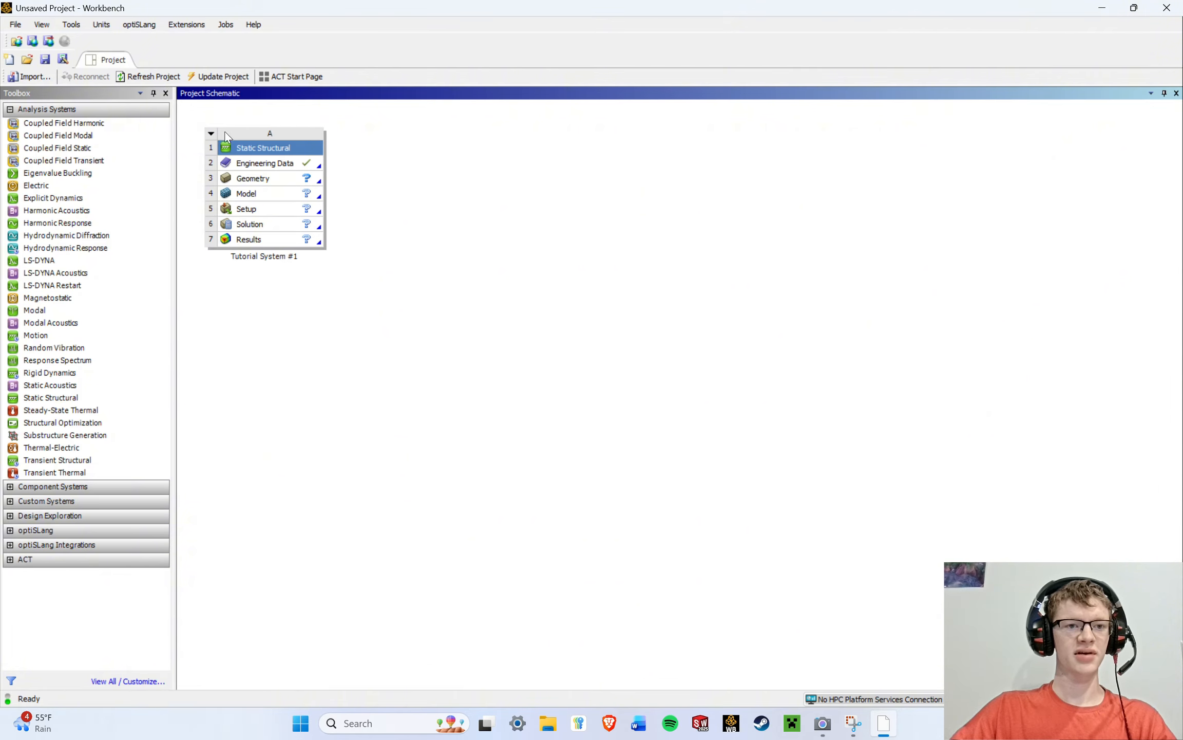
Examine the cells of Tutorial System #1 and the actions available for the system, such as Duplicate, Replace With and Rename.
left_click(259, 199)
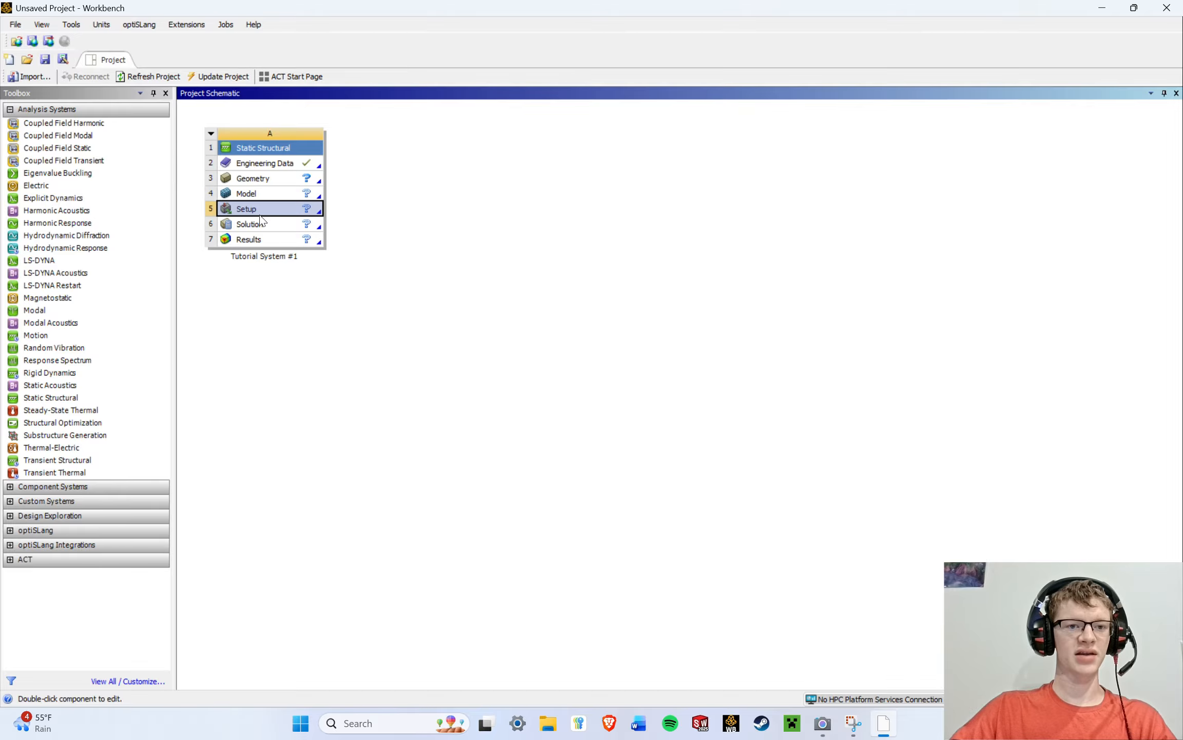
left_click(270, 165)
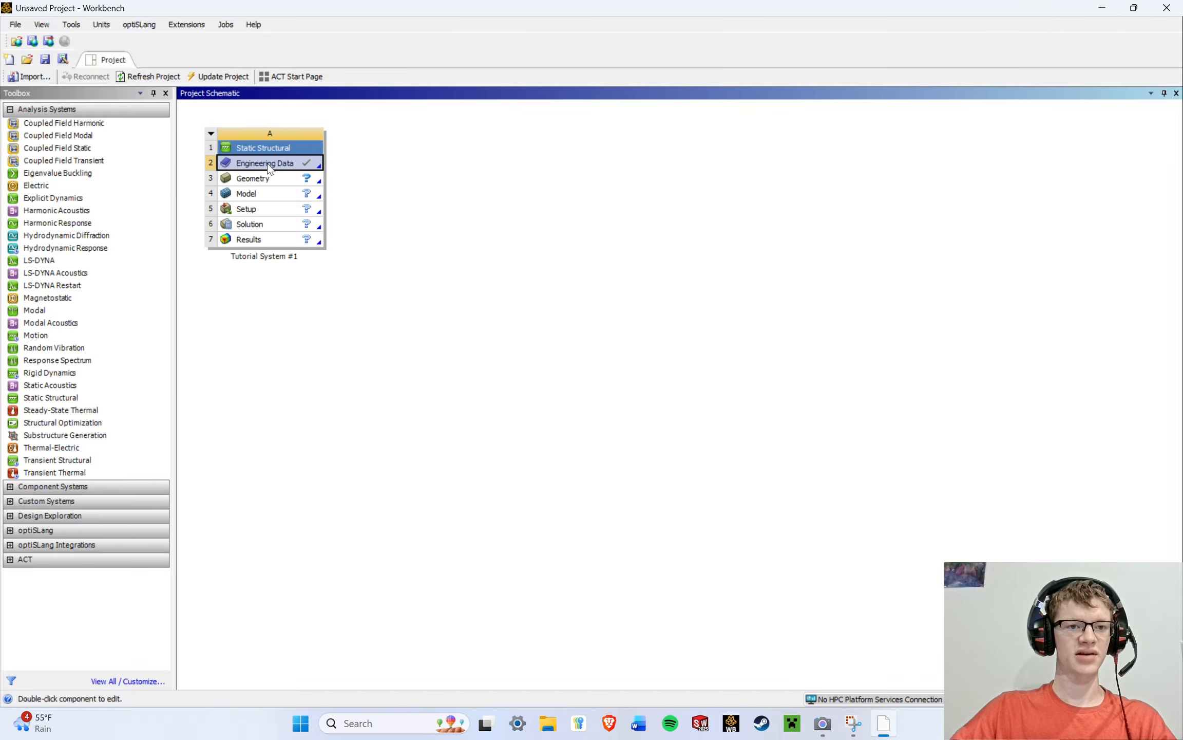
left_click(211, 134)
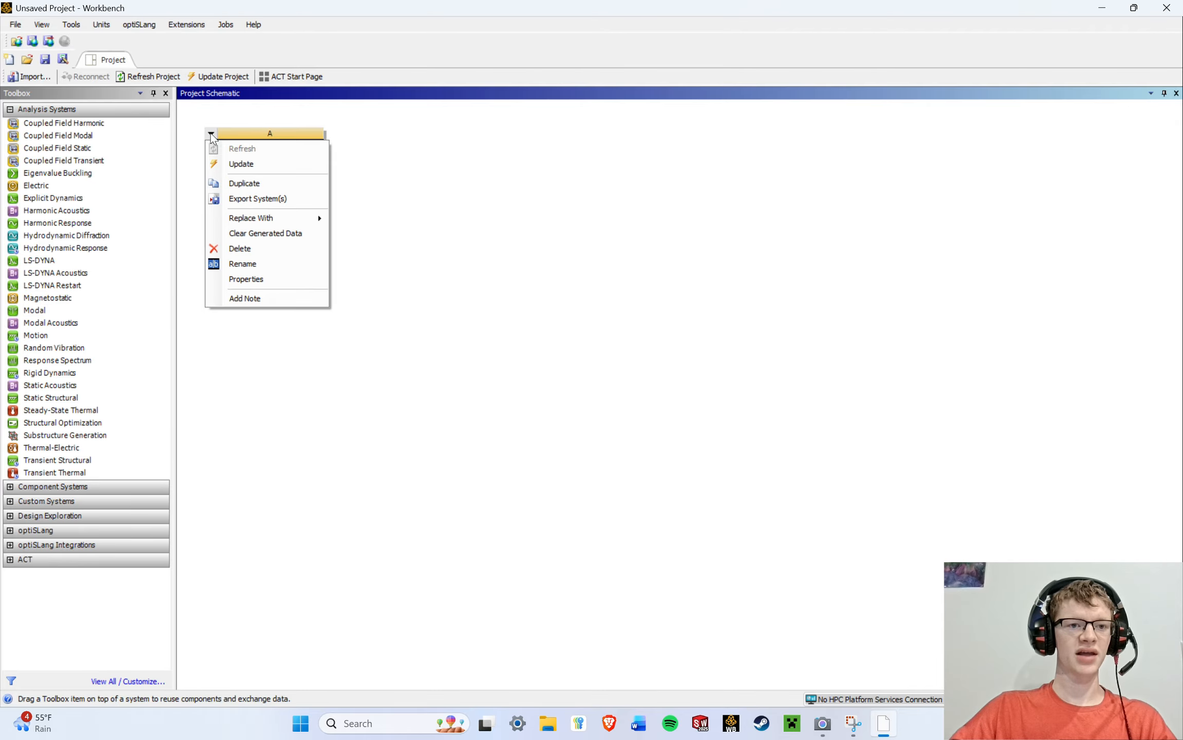
left_click(381, 203)
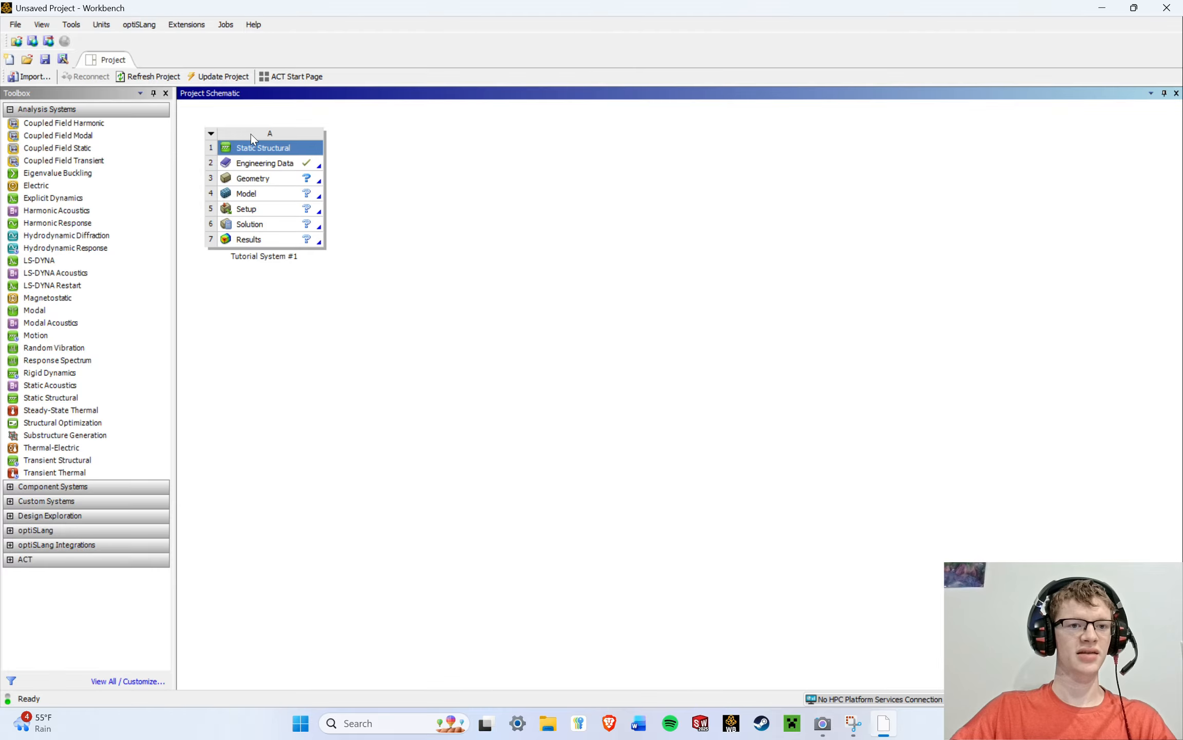
left_click(211, 135)
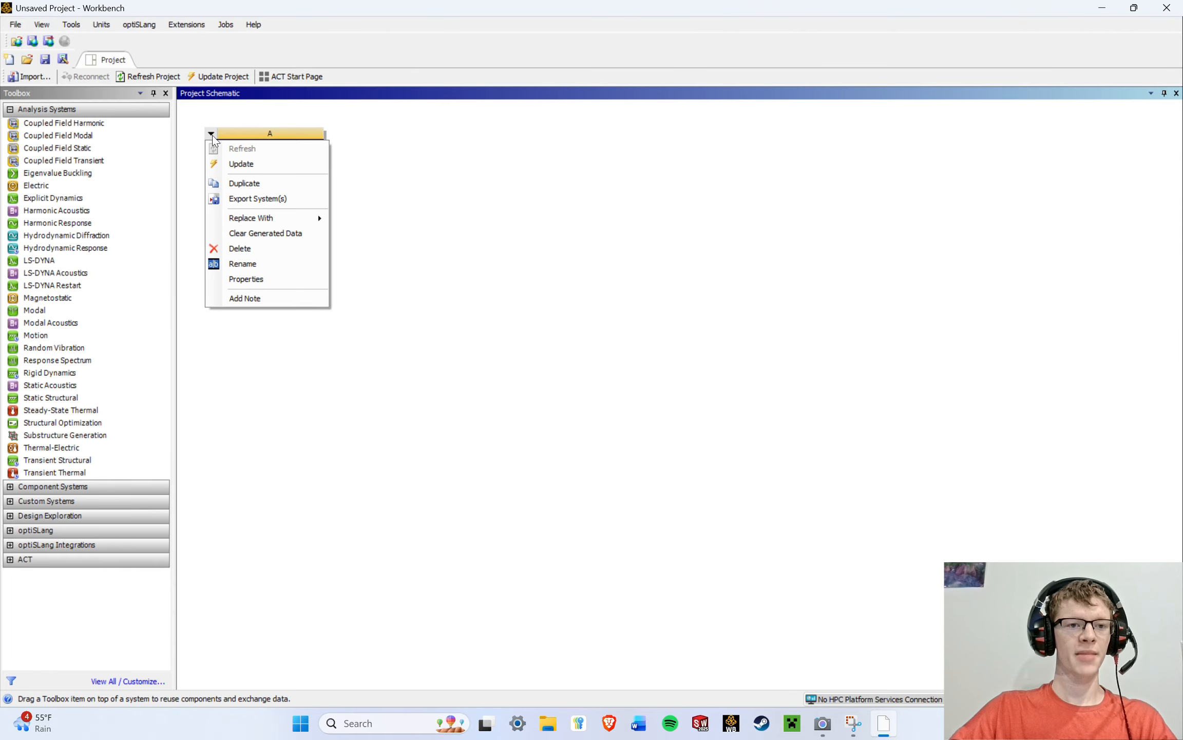
left_click(212, 135)
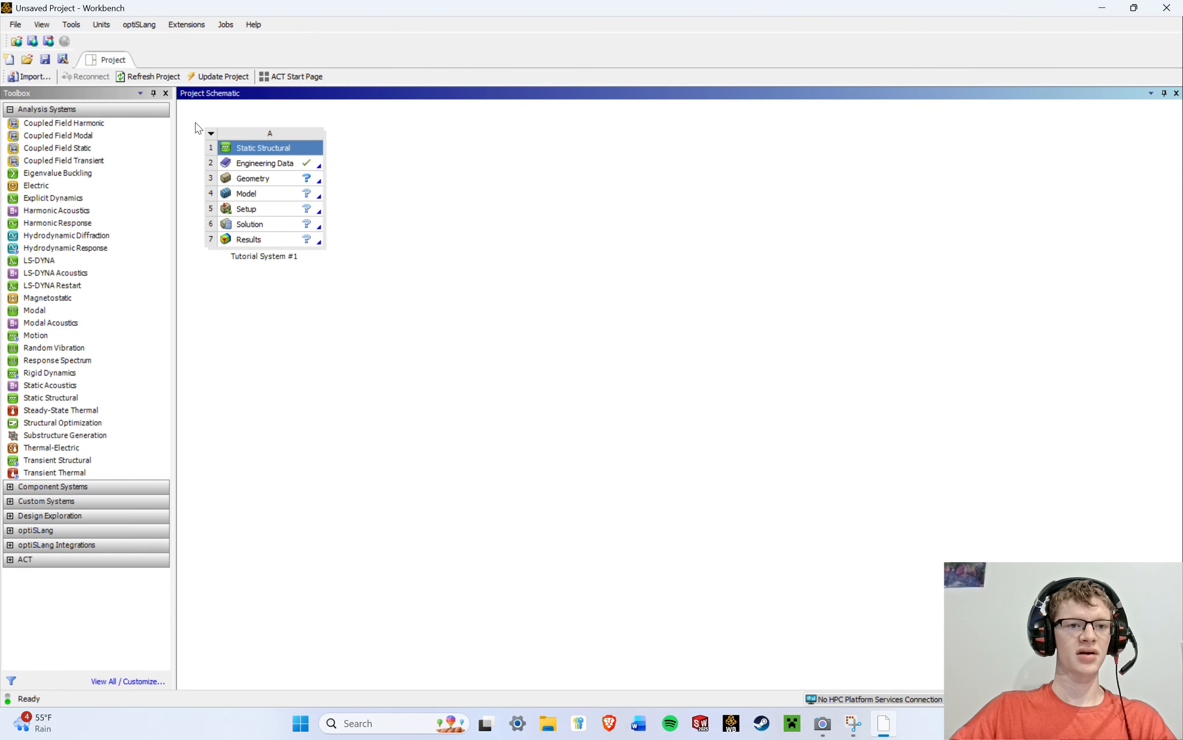
left_click(212, 132)
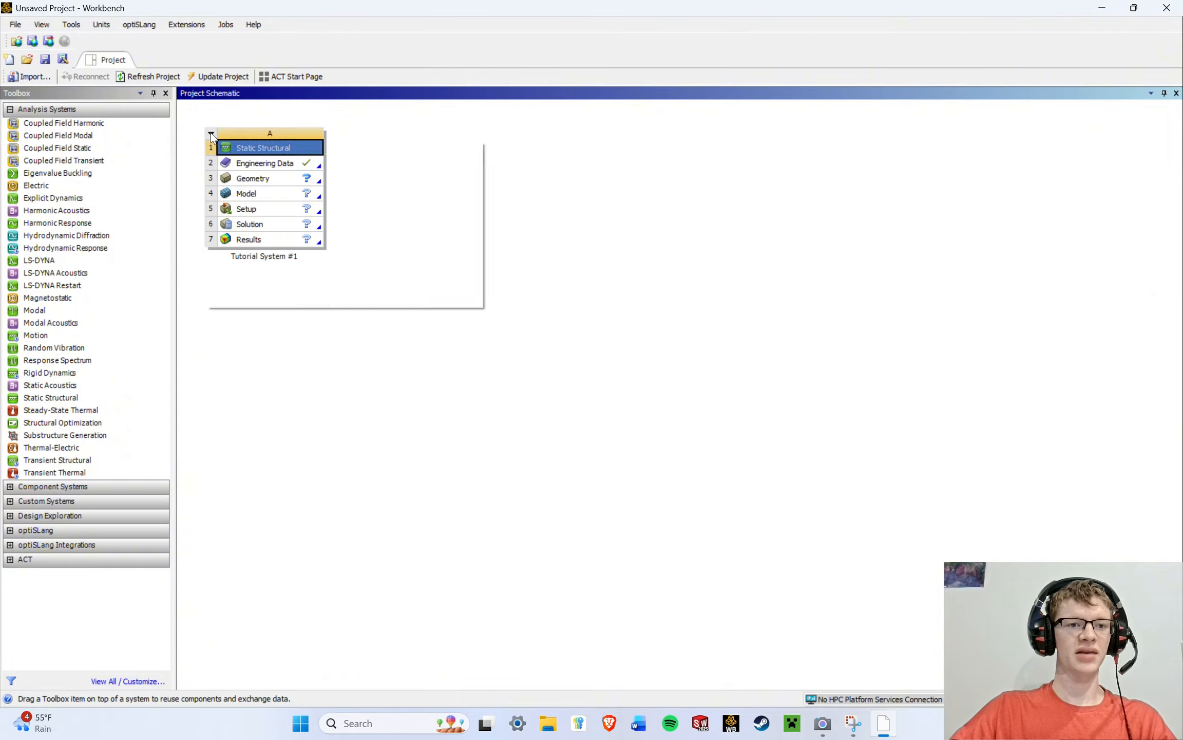
left_click(211, 133)
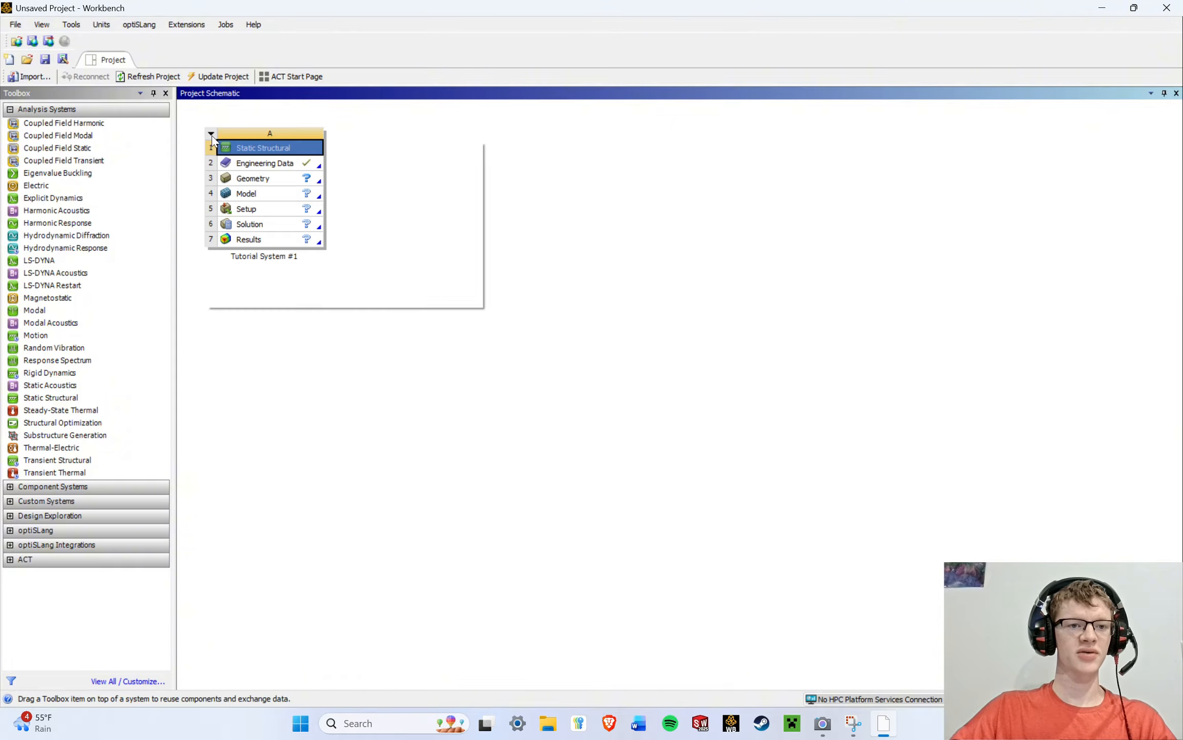
left_click(211, 134)
left_click(209, 133)
left_click(211, 134)
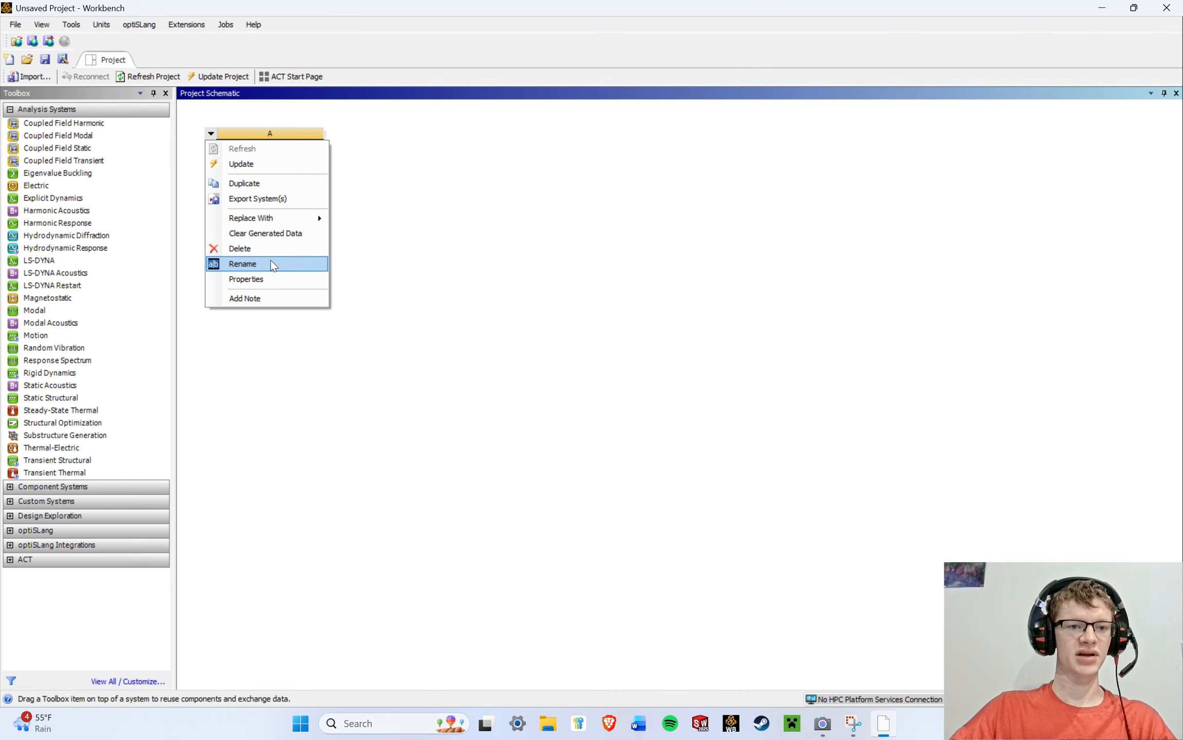
left_click(374, 273)
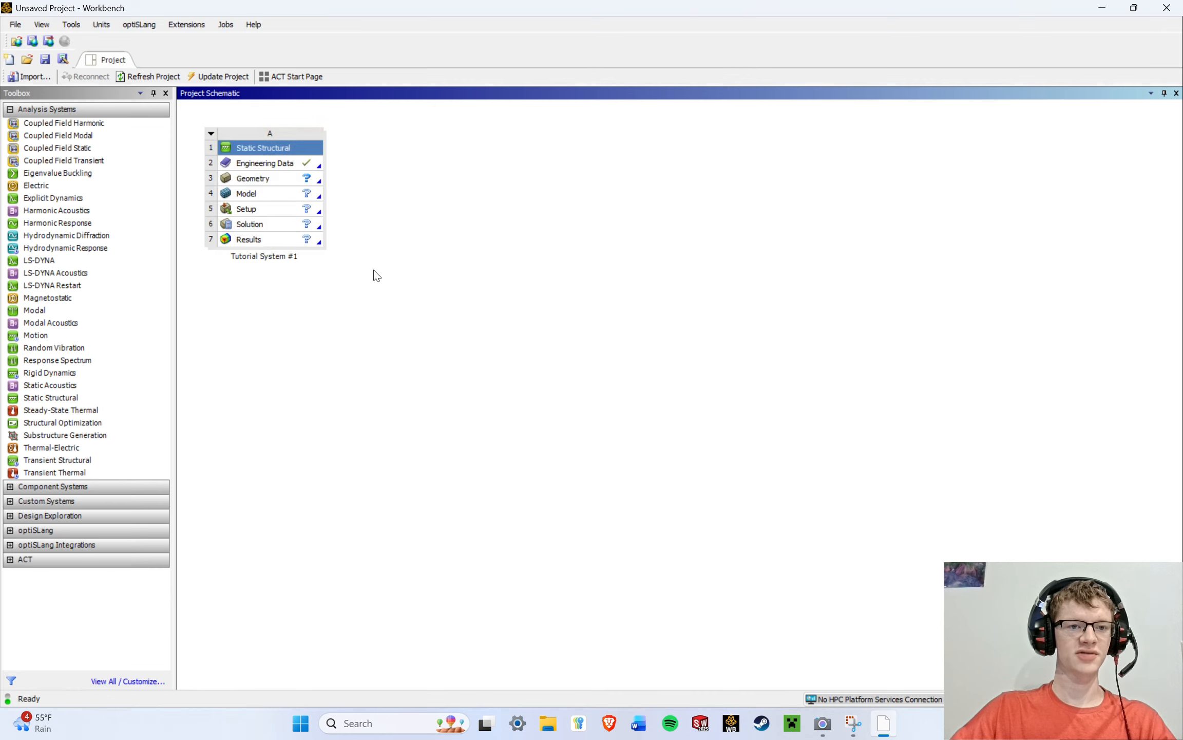
Inspect the status indicators of the system's cells, from Engineering Data and Geometry to Results.
left_click(301, 163)
double_click(292, 179)
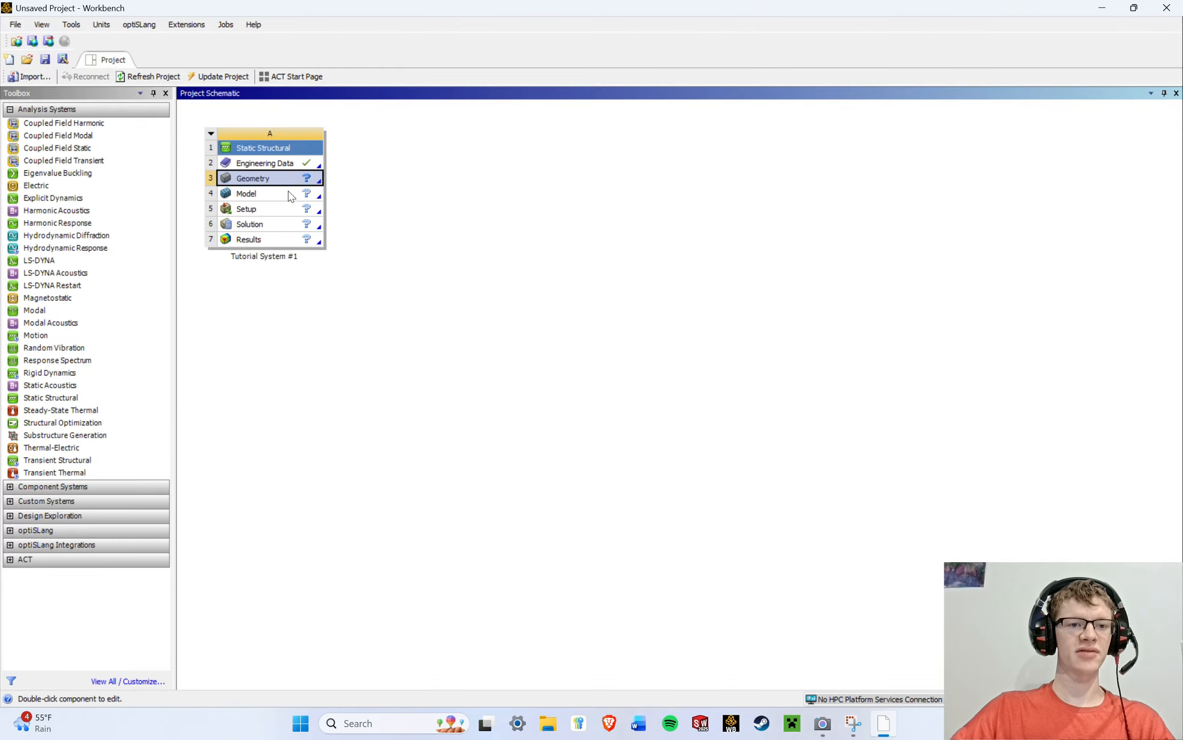
left_click(307, 240)
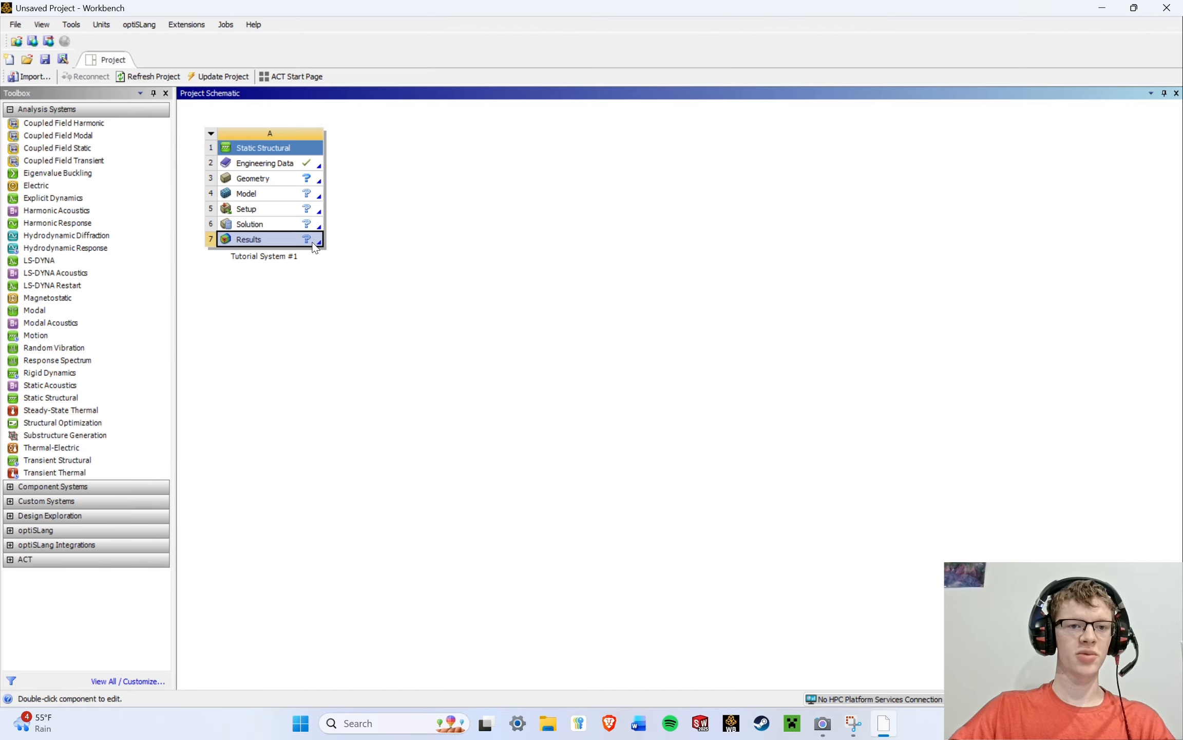
left_click(338, 185)
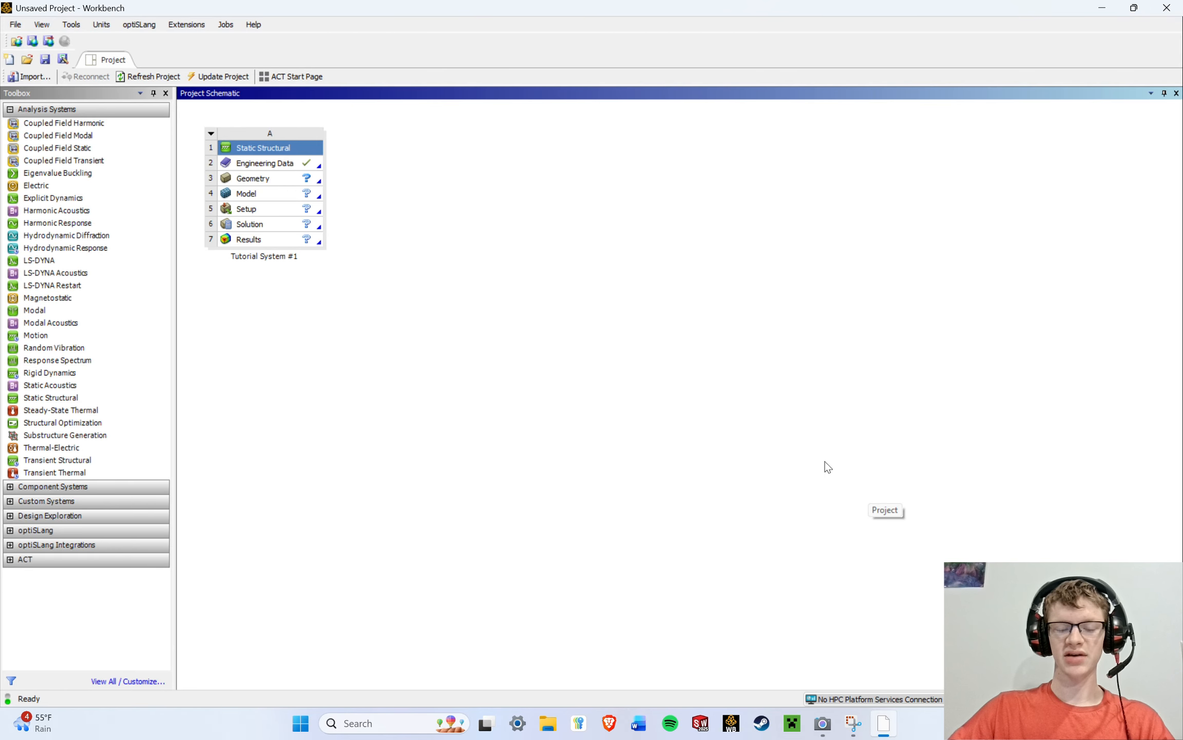
Start saving the project under a new name and create a folder named Tutorial System Holding Folder inside the 2025 Ansys files folder.
left_click(62, 59)
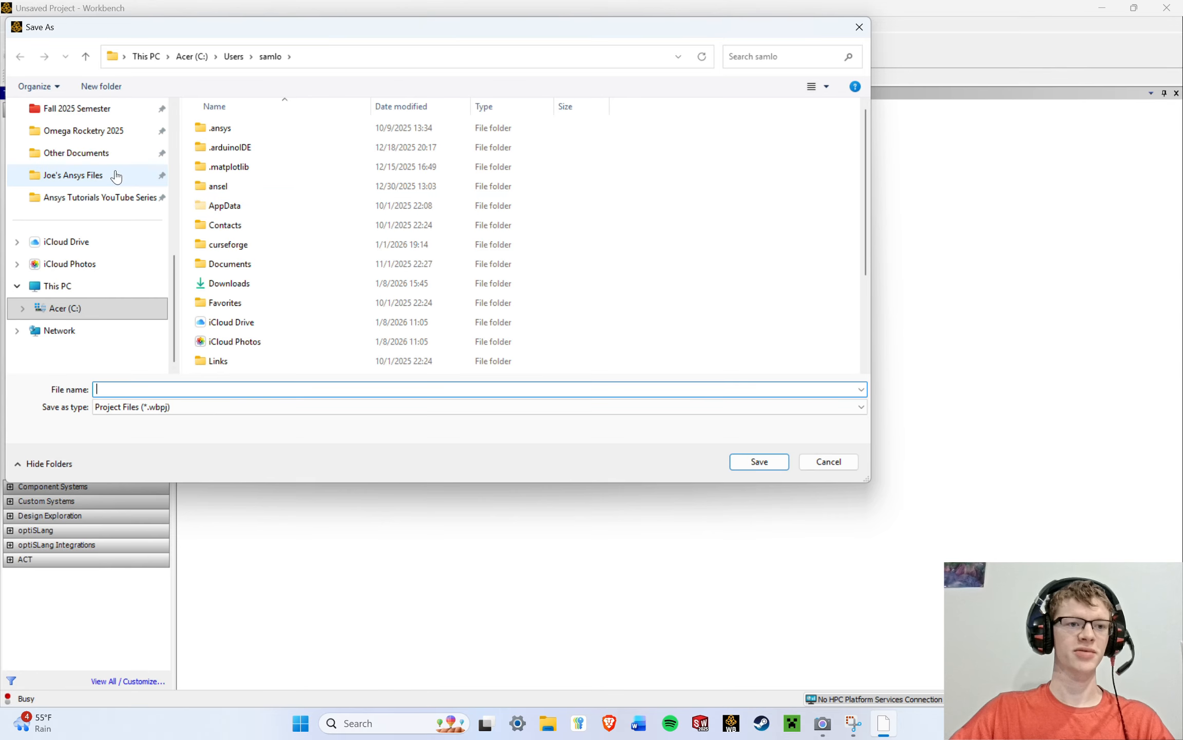
left_click(65, 177)
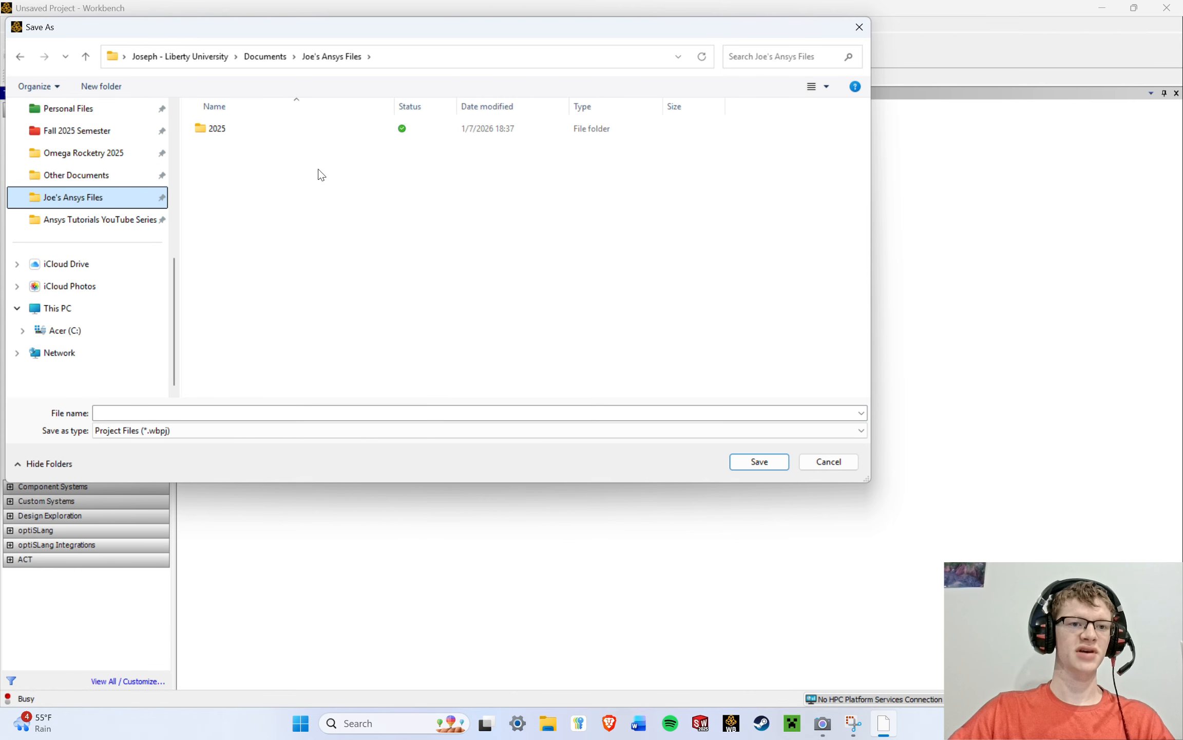
double_click(297, 127)
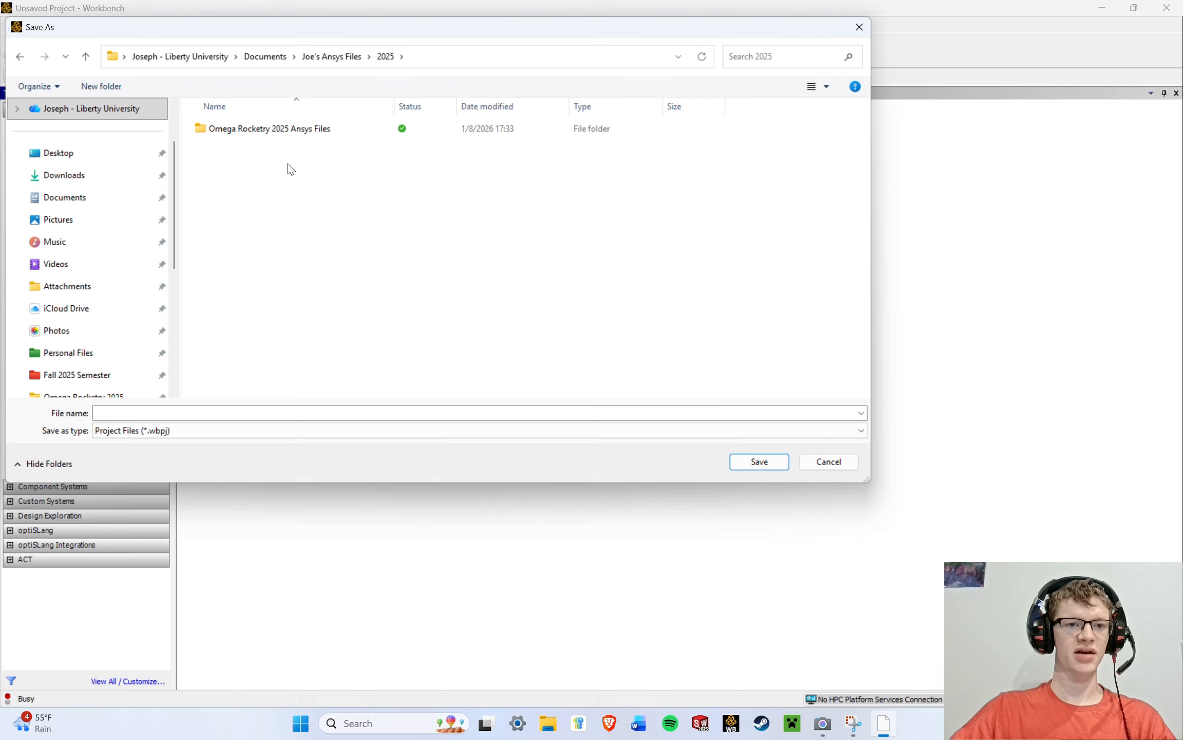
right_click(259, 170)
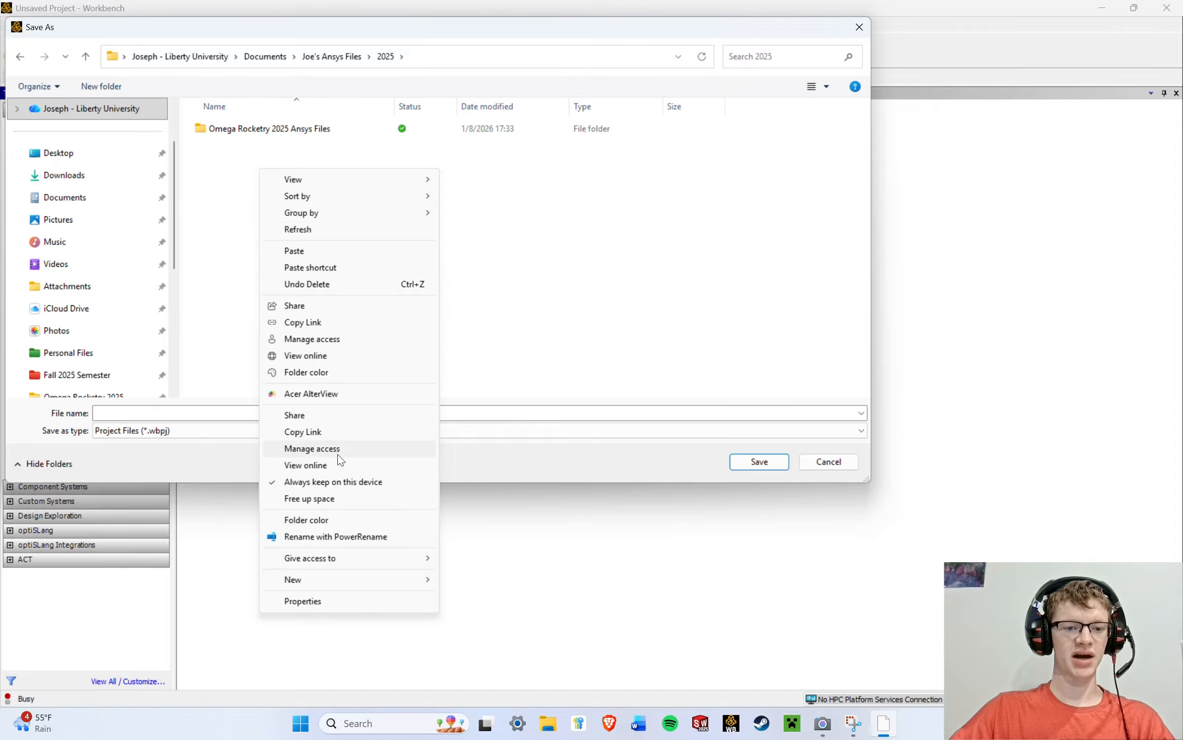
mouse_move(330, 578)
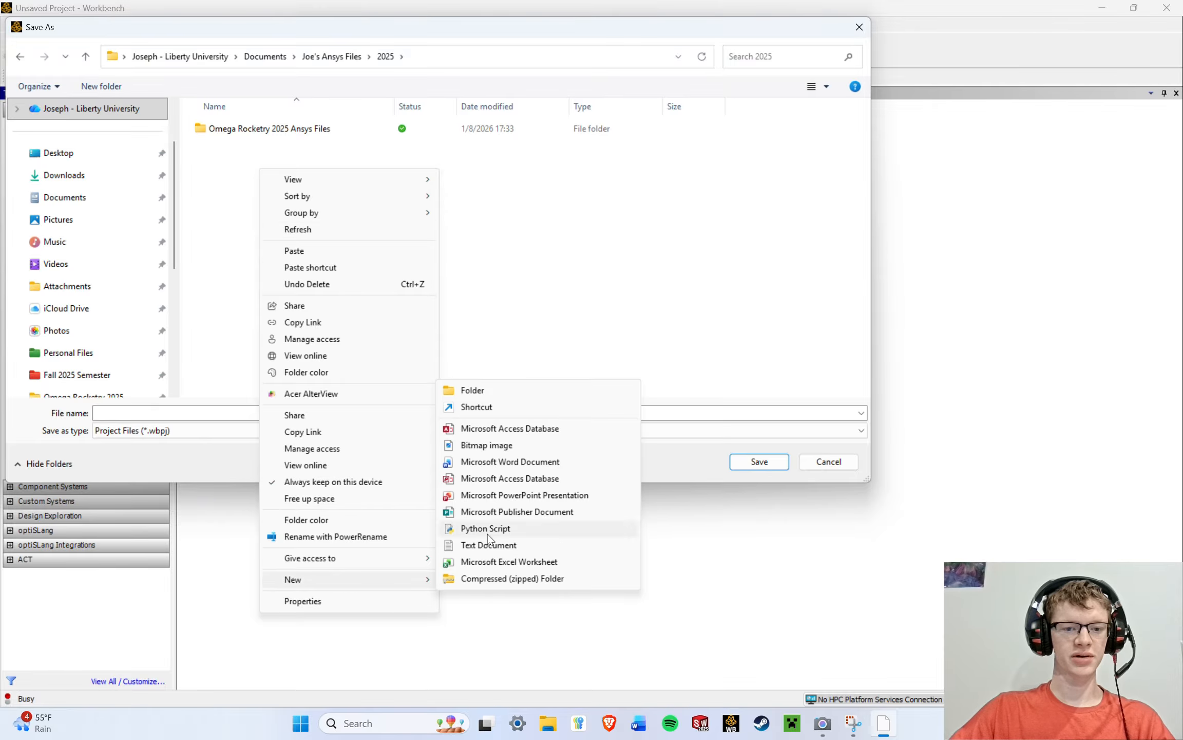
left_click(500, 390)
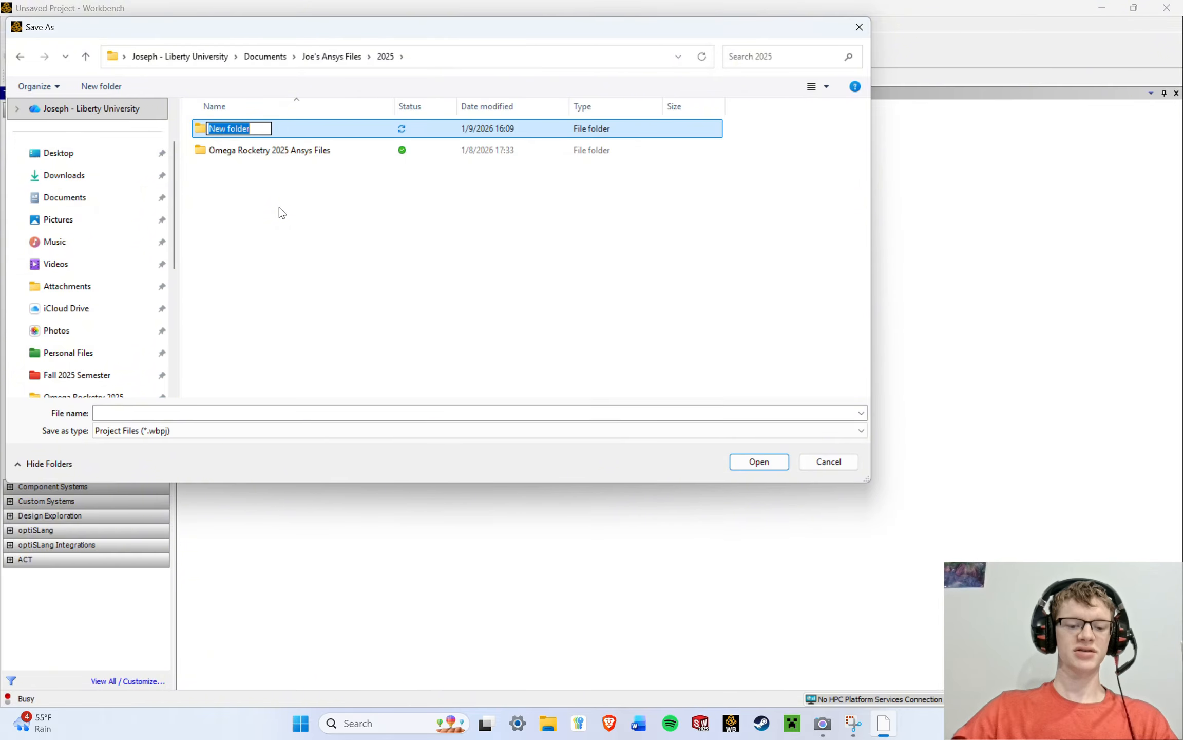
type("Tutorial System")
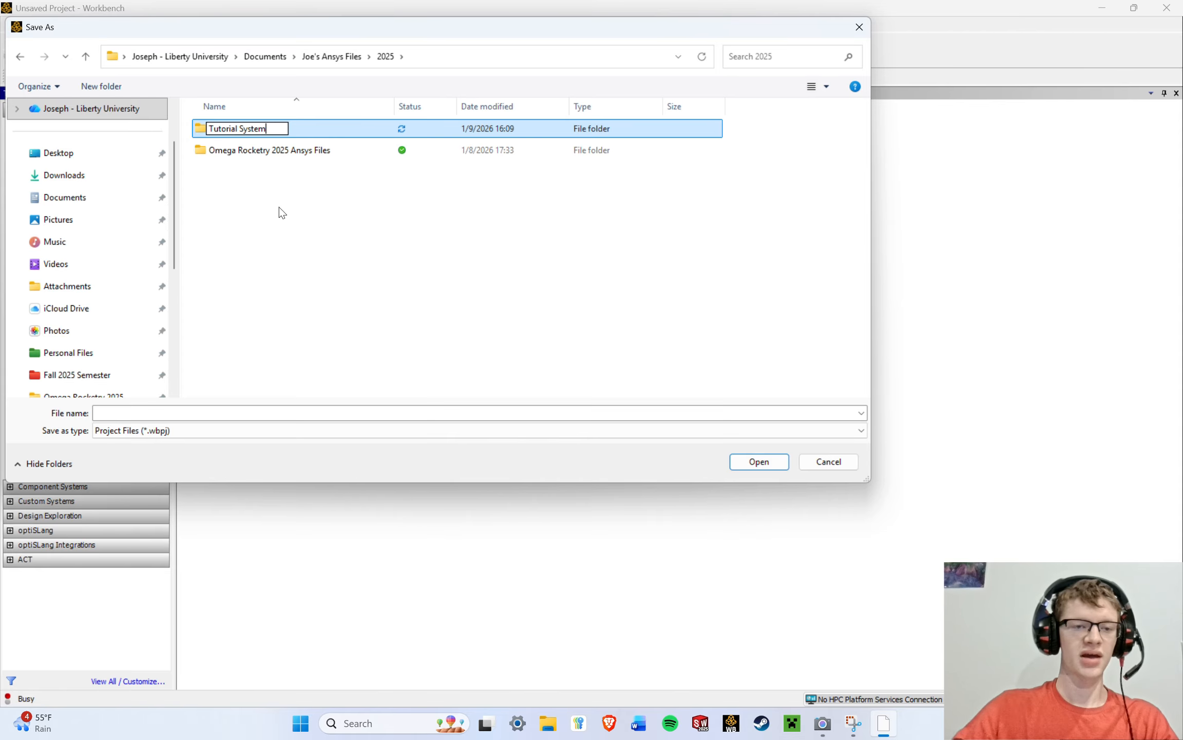
type(" Holdin")
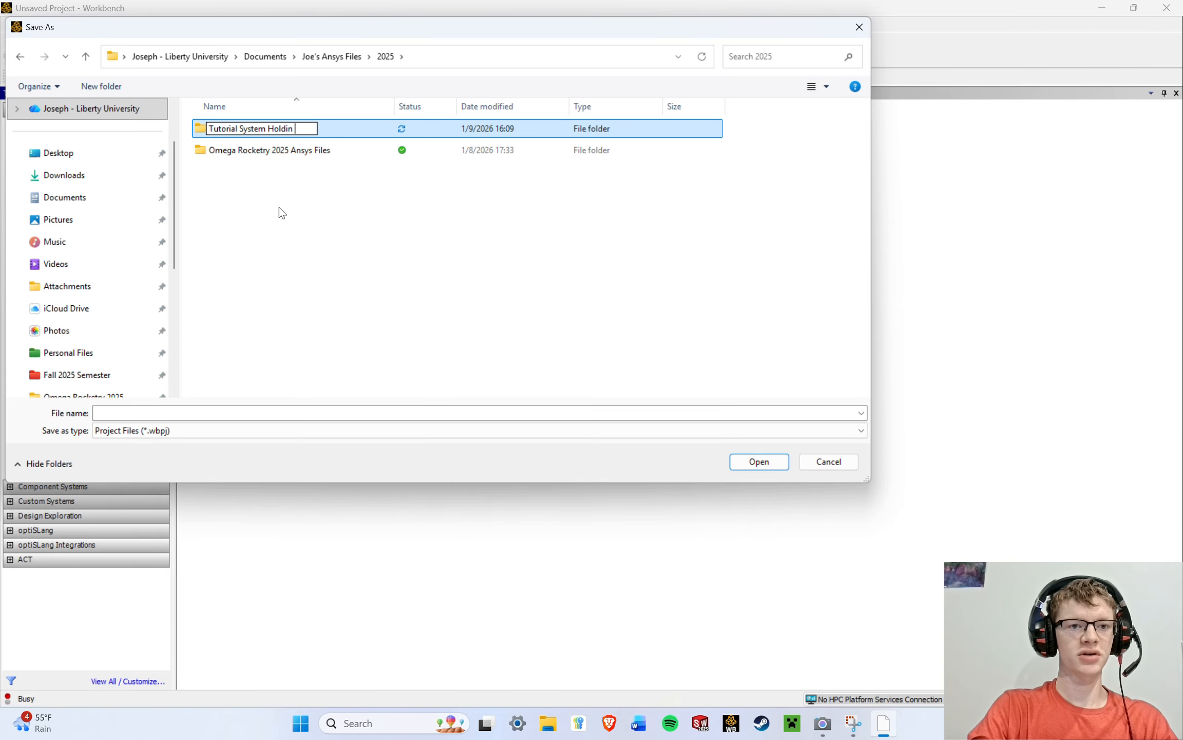
type("g Folder")
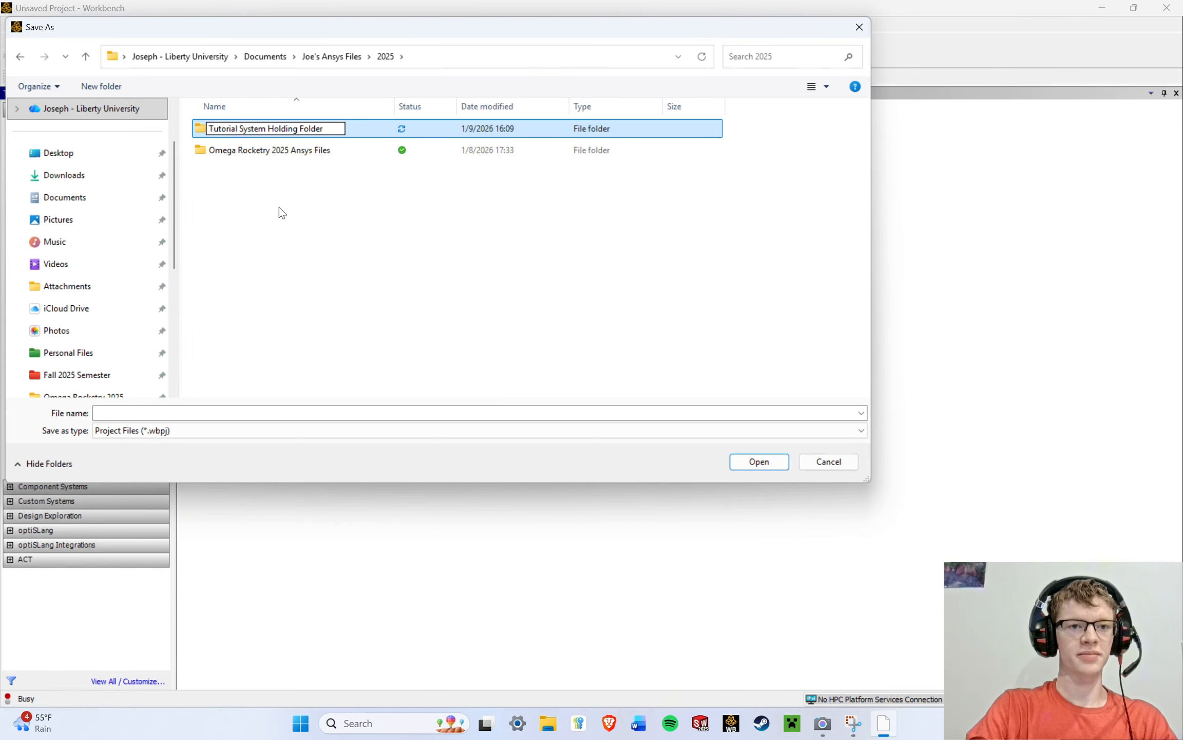
key("Return")
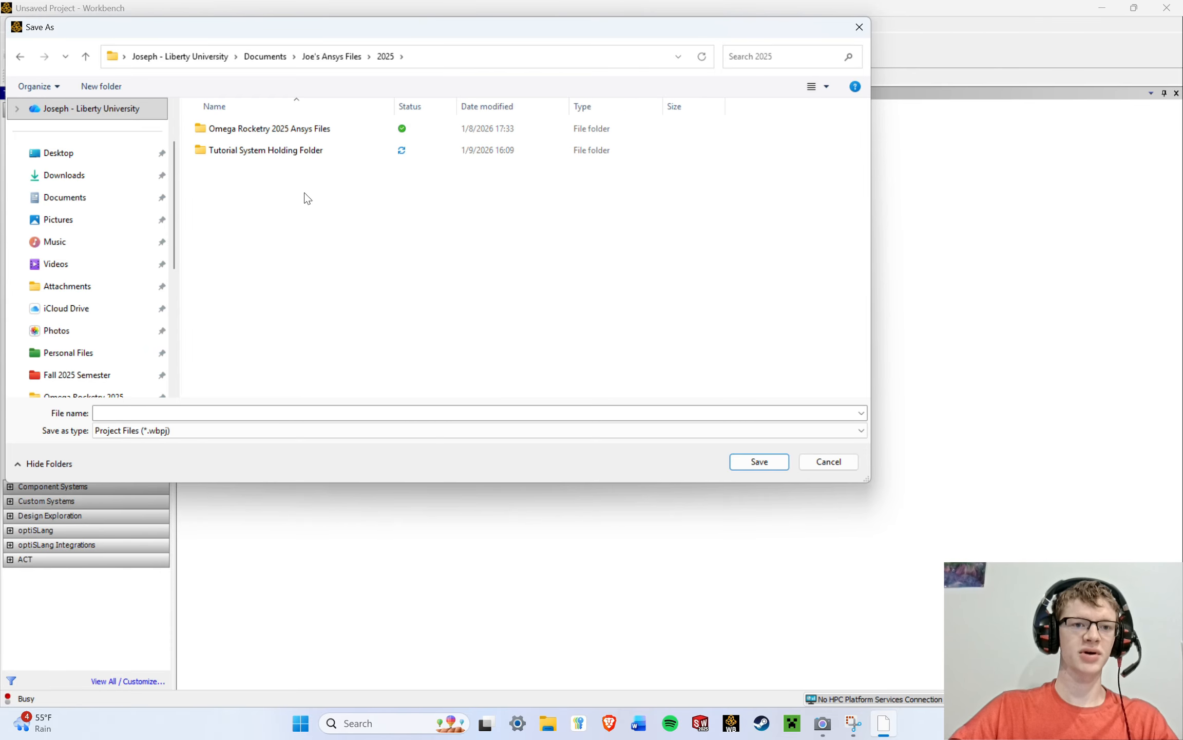
Save the project as Tutorial System in the Tutorial System Holding Folder, and save it once more.
double_click(292, 150)
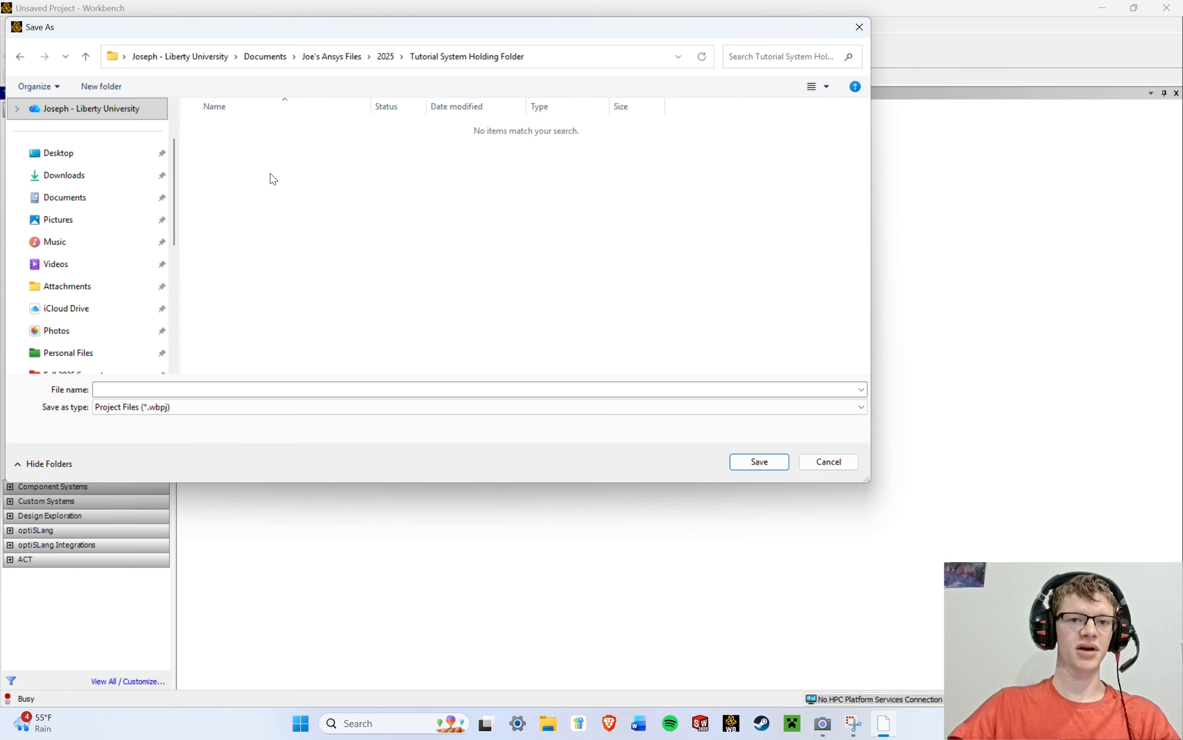
left_click(176, 389)
type("Tutorial System")
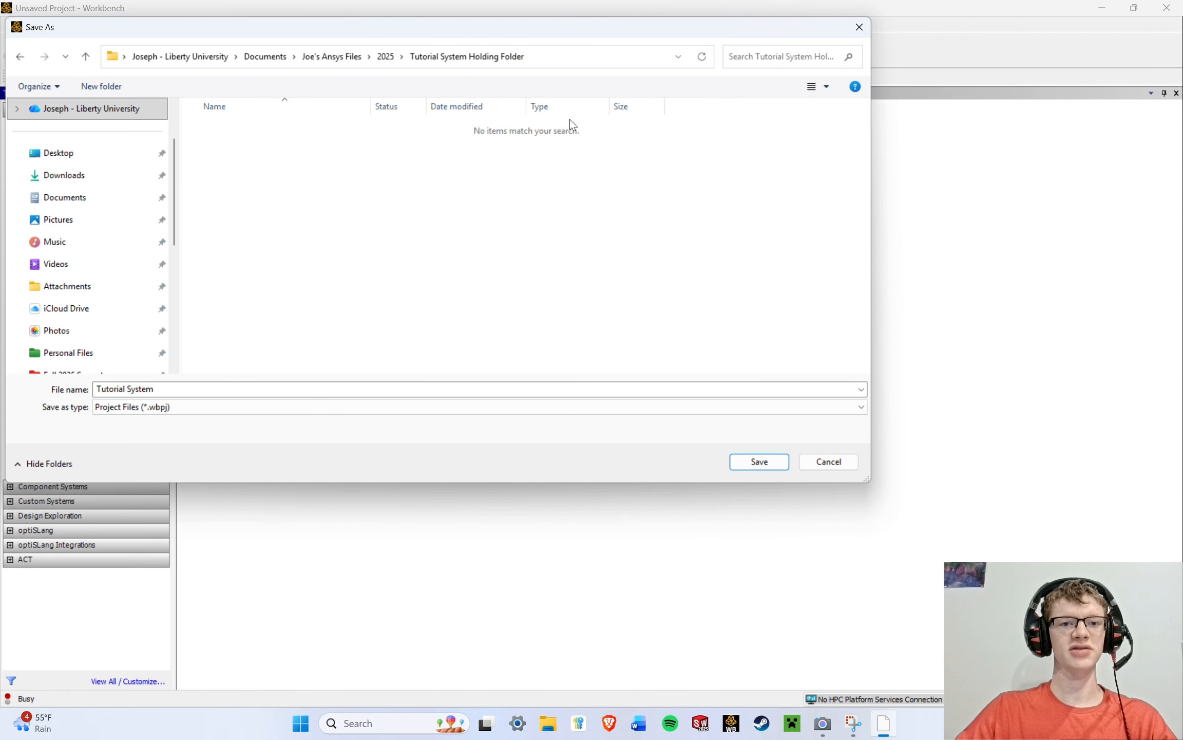
left_click(732, 457)
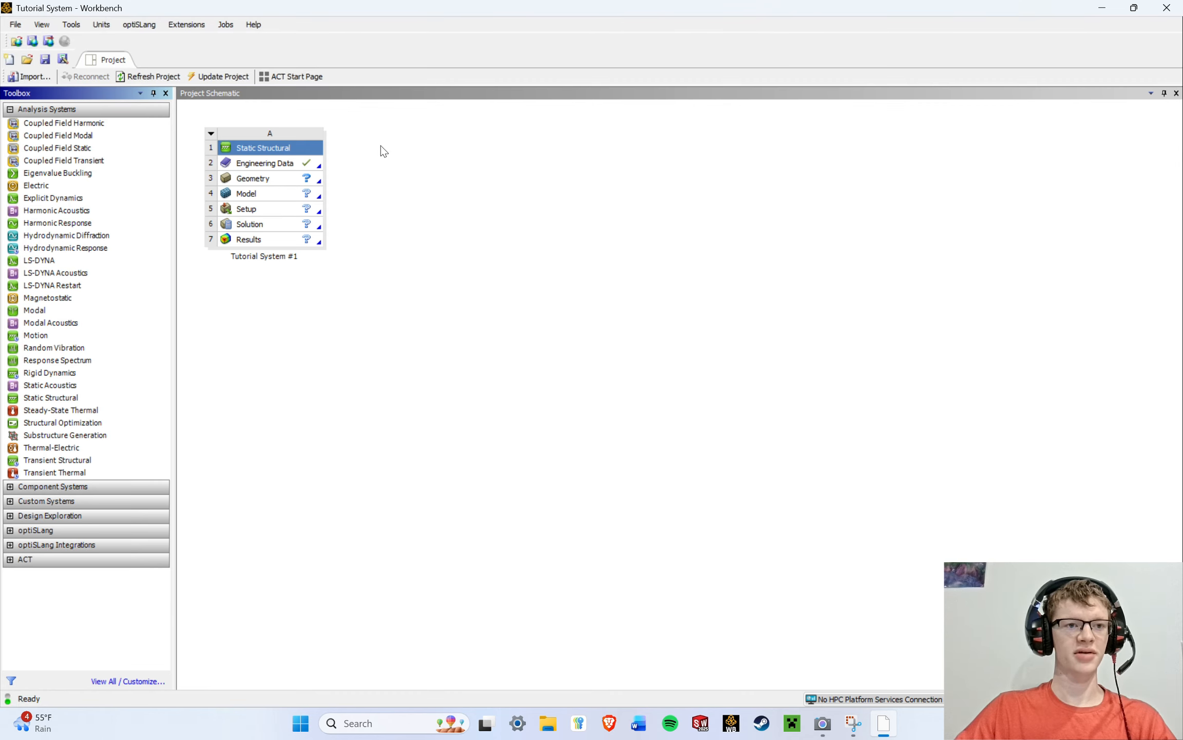
left_click(46, 60)
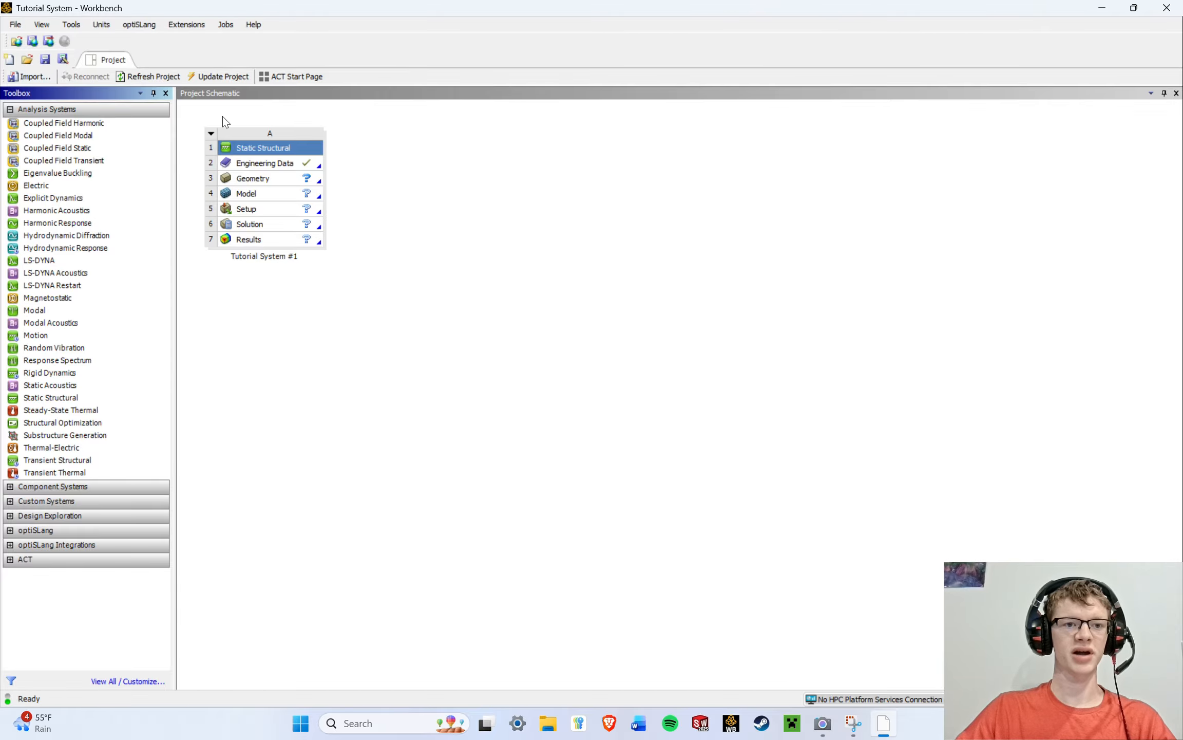
Review the saved project files available to open and the actions offered for the Static Structural system, changing nothing.
left_click(27, 60)
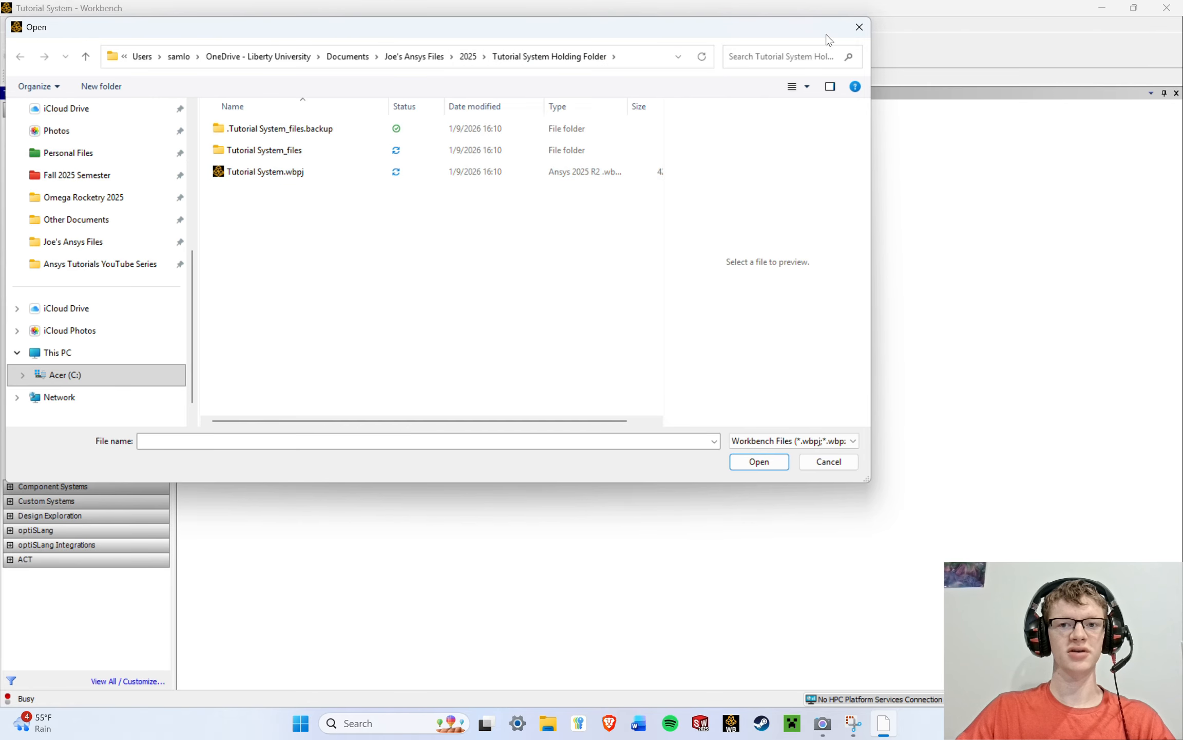
left_click(859, 27)
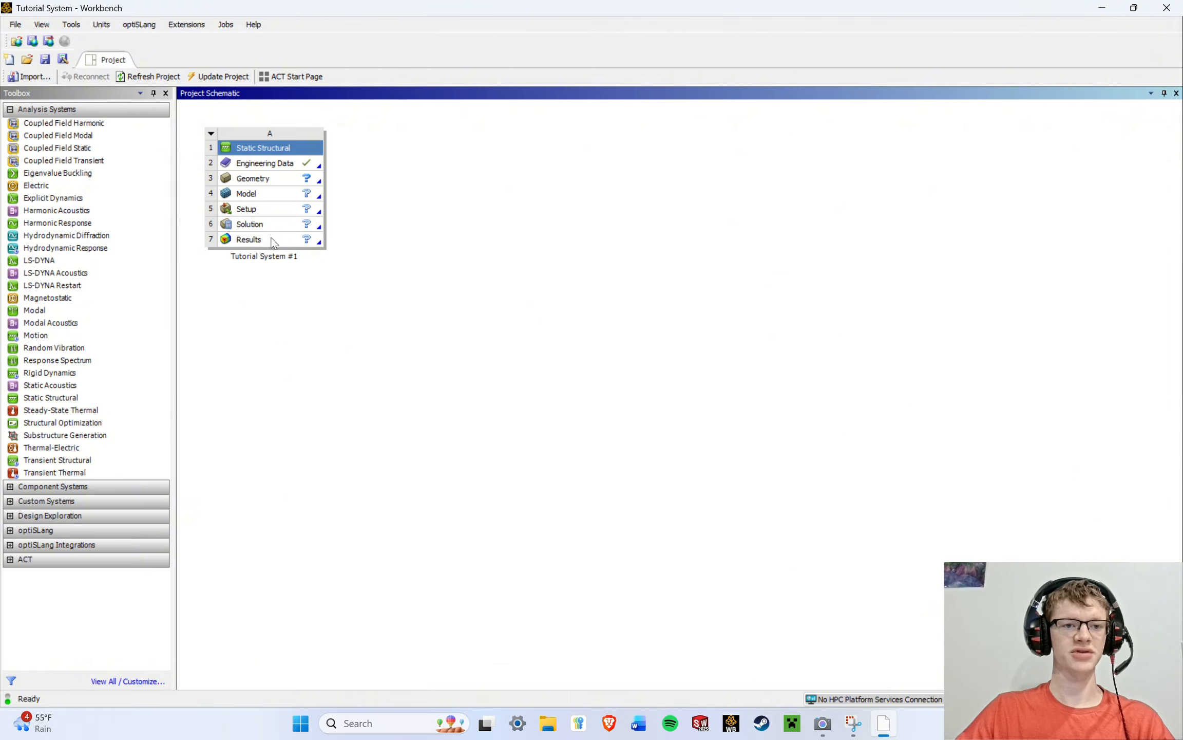
left_click(255, 149)
left_click(330, 148)
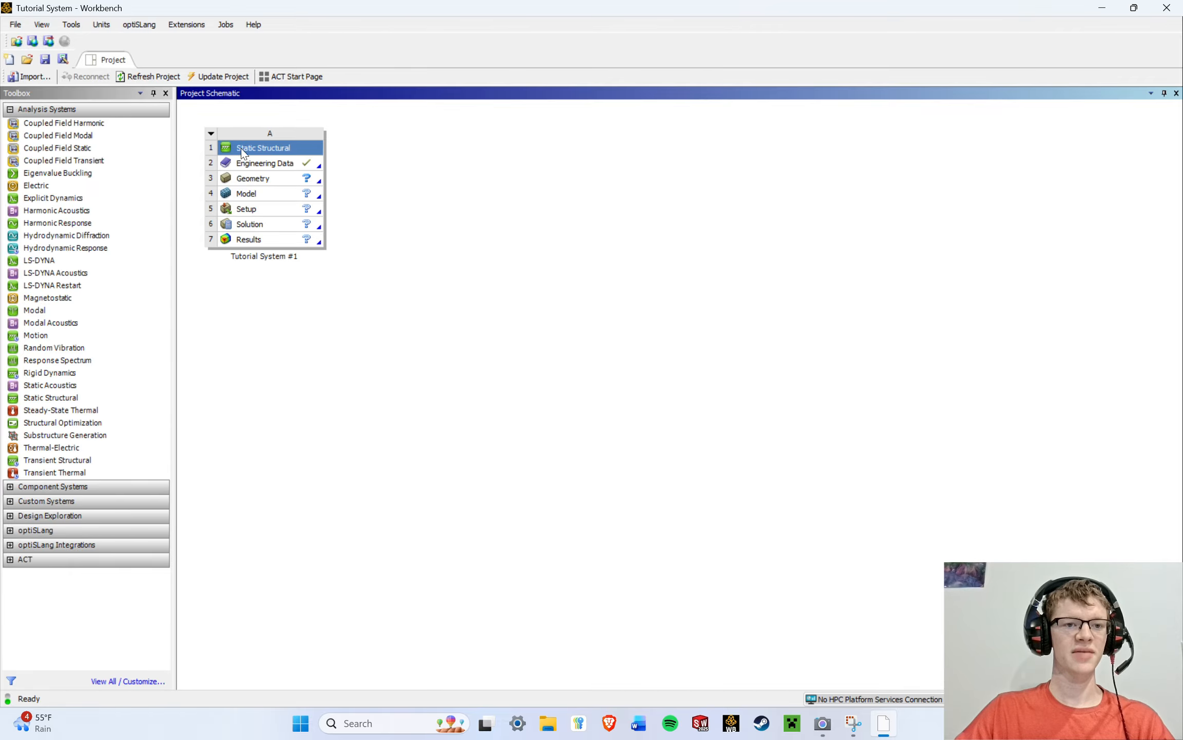
left_click(301, 151)
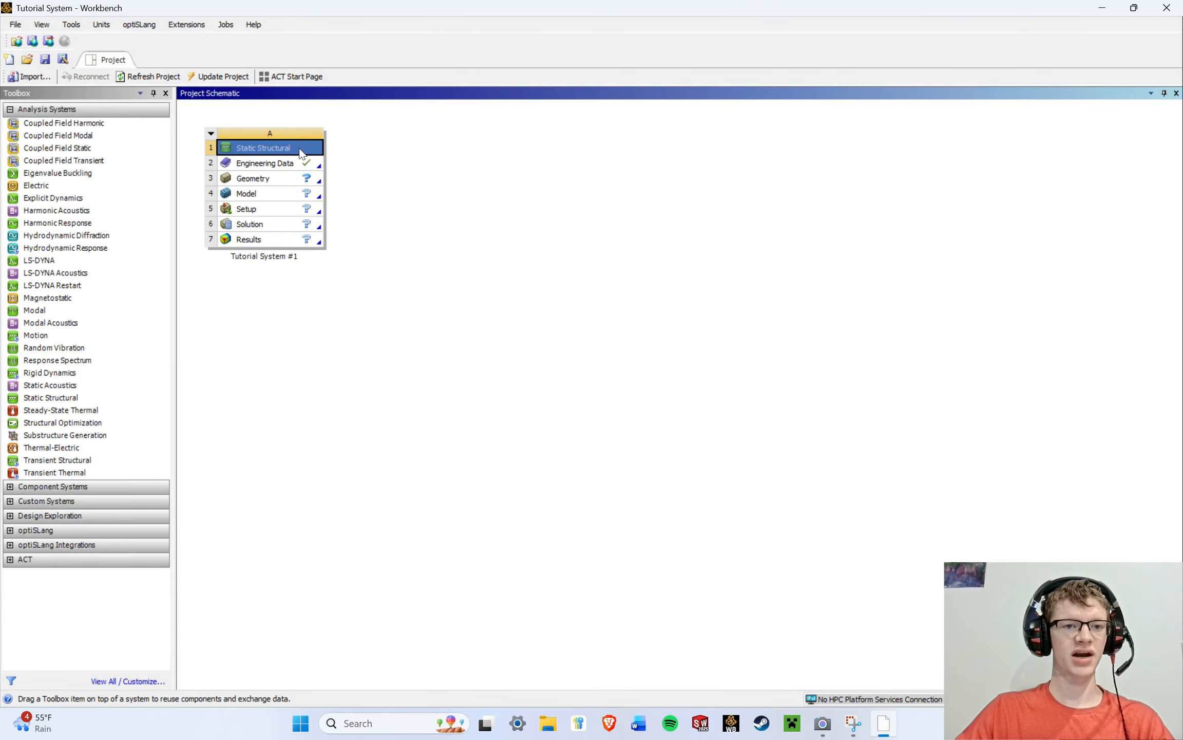
right_click(302, 153)
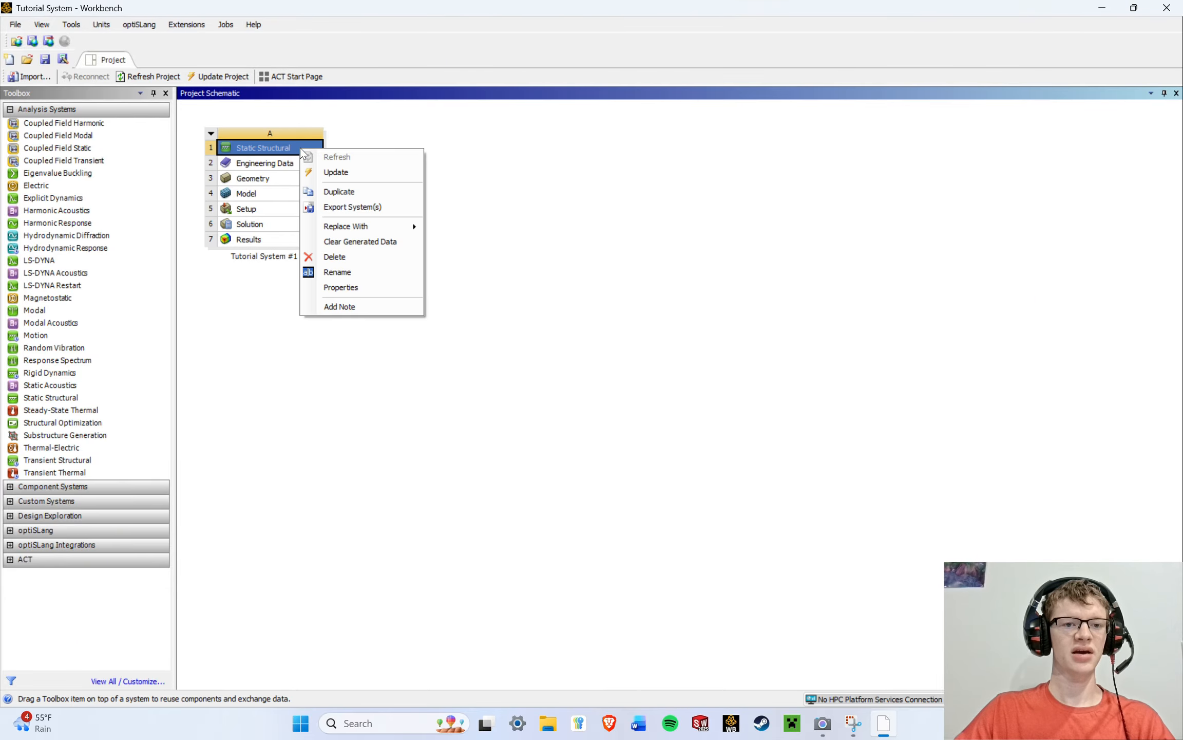
left_click(326, 135)
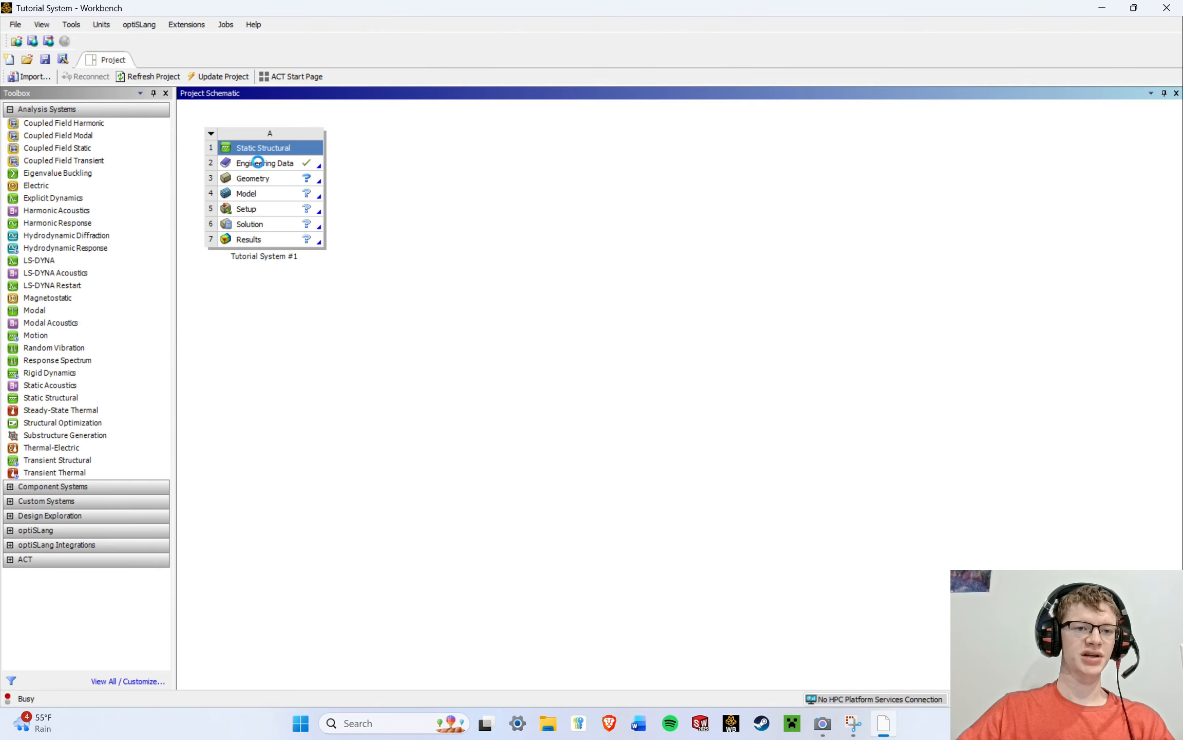
Open the Engineering Data of Tutorial System #1 and switch between it and the Project Schematic.
double_click(256, 163)
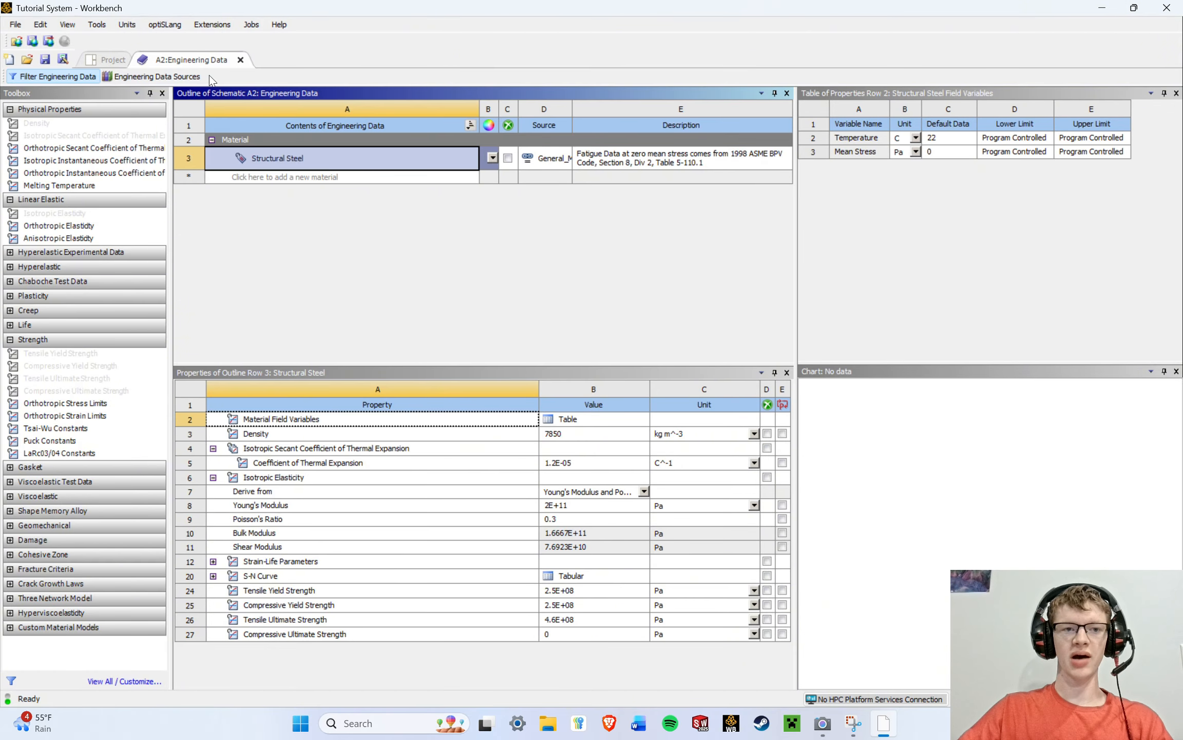
left_click(103, 59)
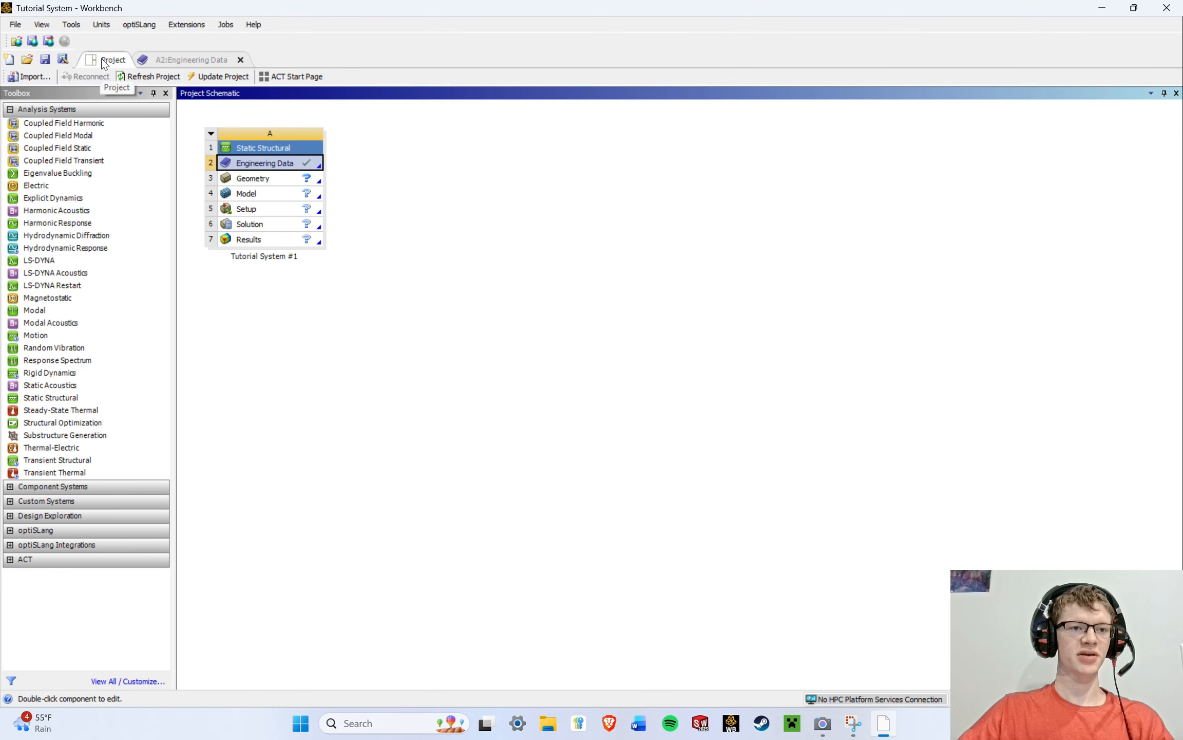
left_click(193, 61)
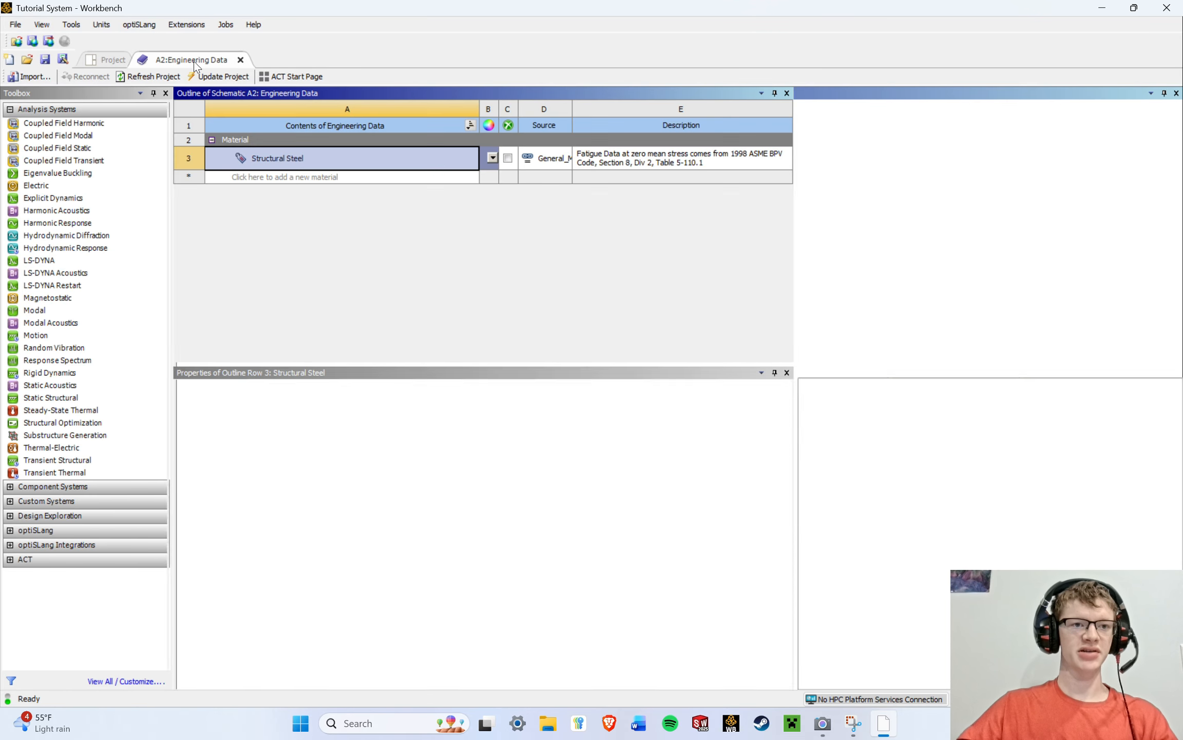
left_click(104, 60)
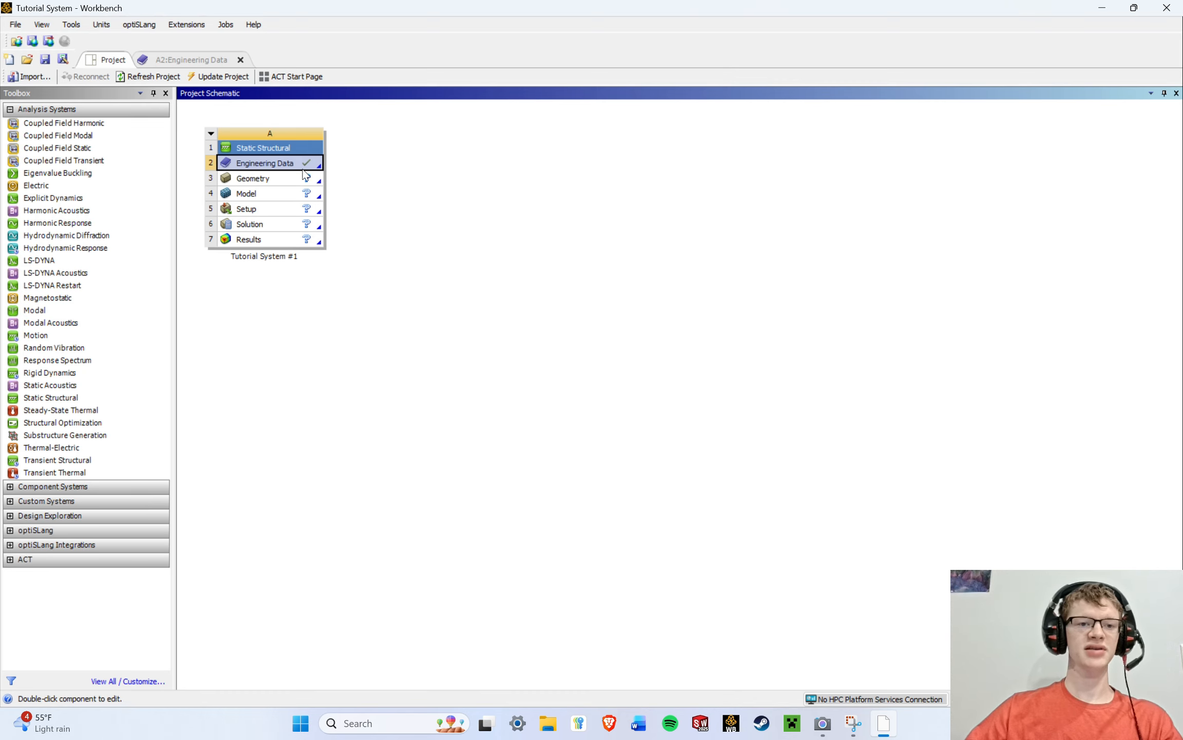
left_click(267, 180)
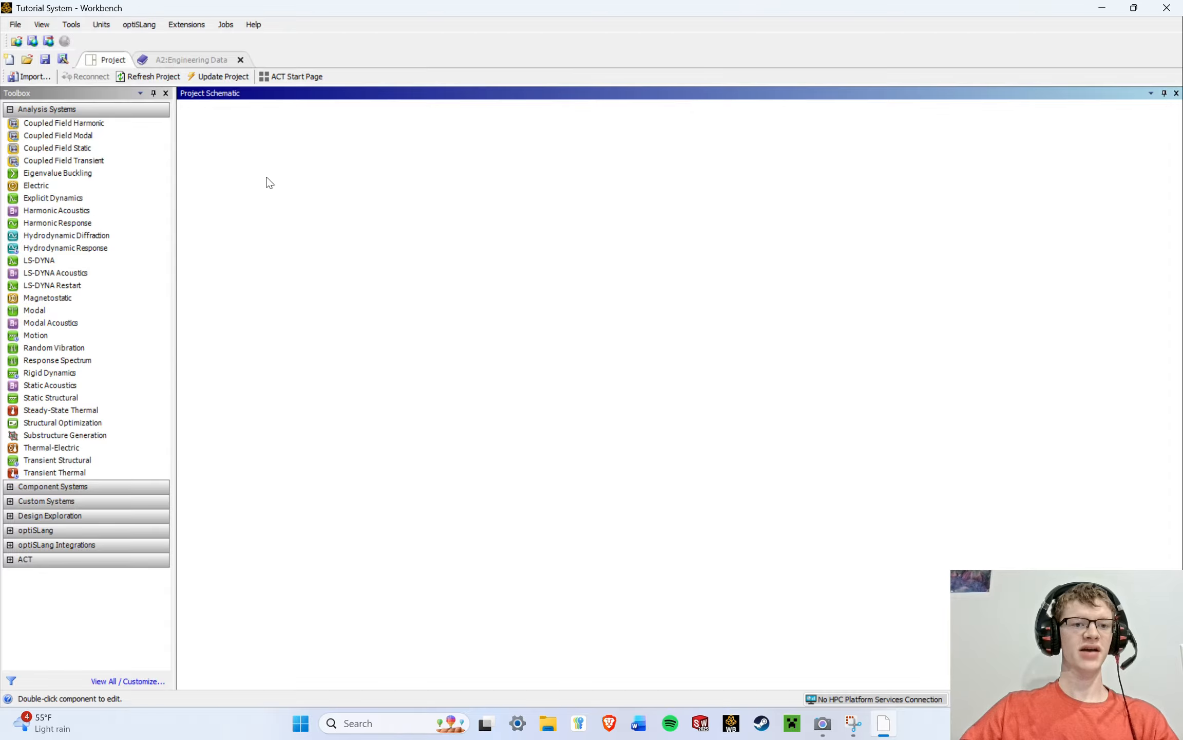
left_click(376, 188)
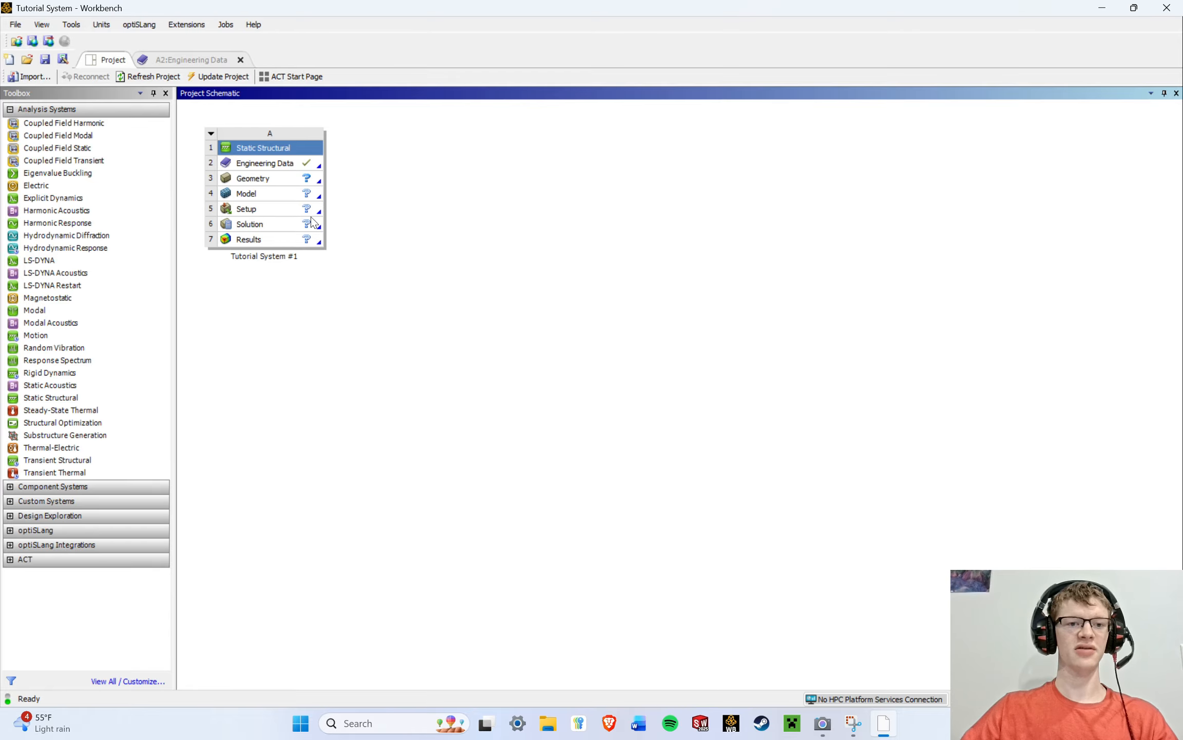
Return to Engineering Data and examine its Outline, Properties, Table and Chart panes for Structural Steel.
left_click(186, 60)
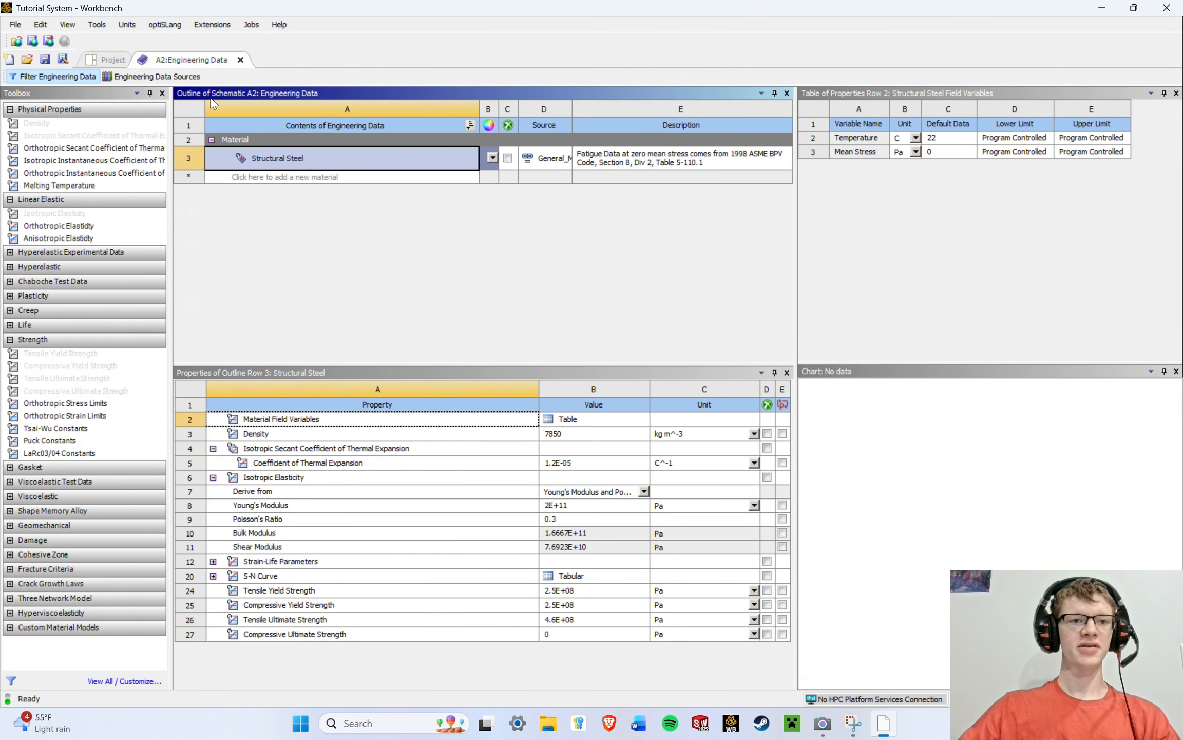
left_click(205, 377)
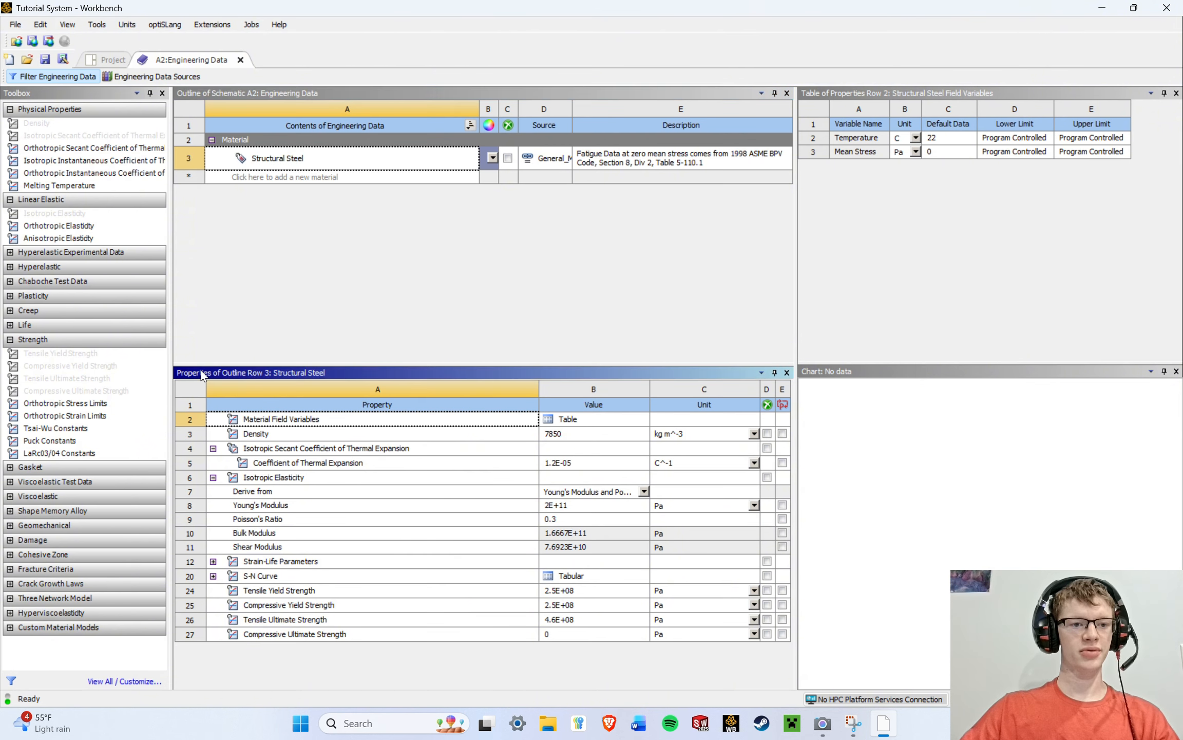
left_click(825, 93)
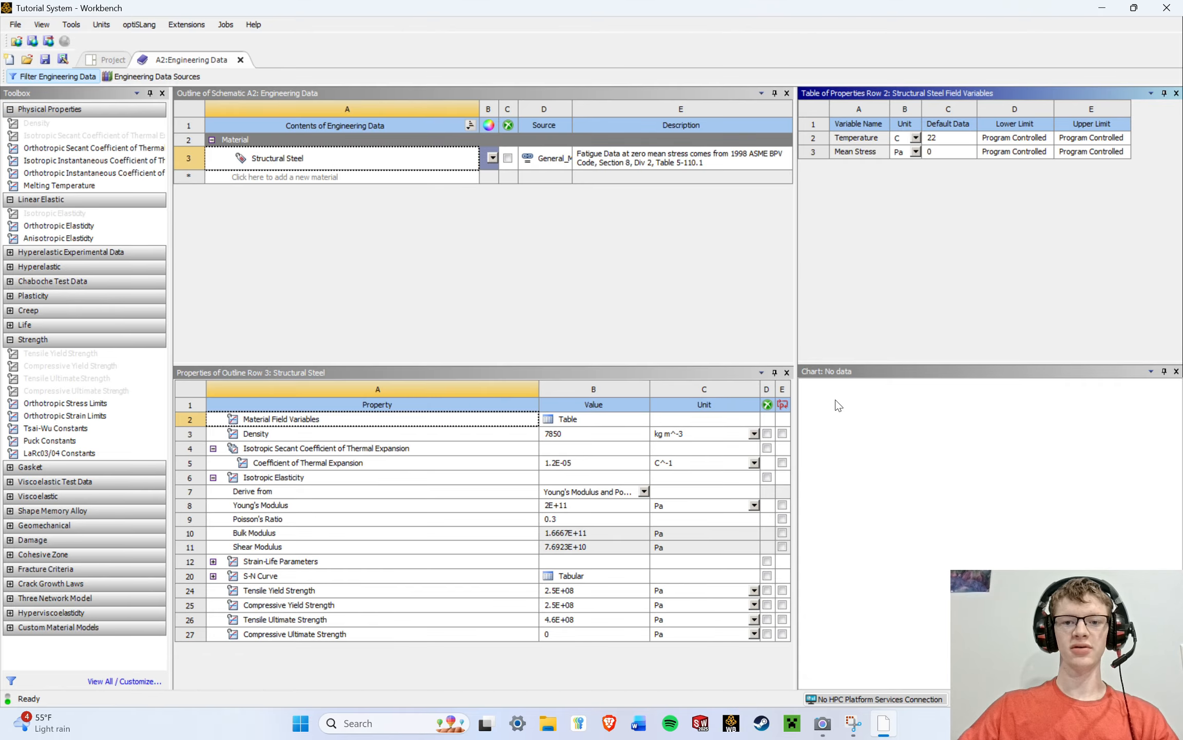
left_click(843, 376)
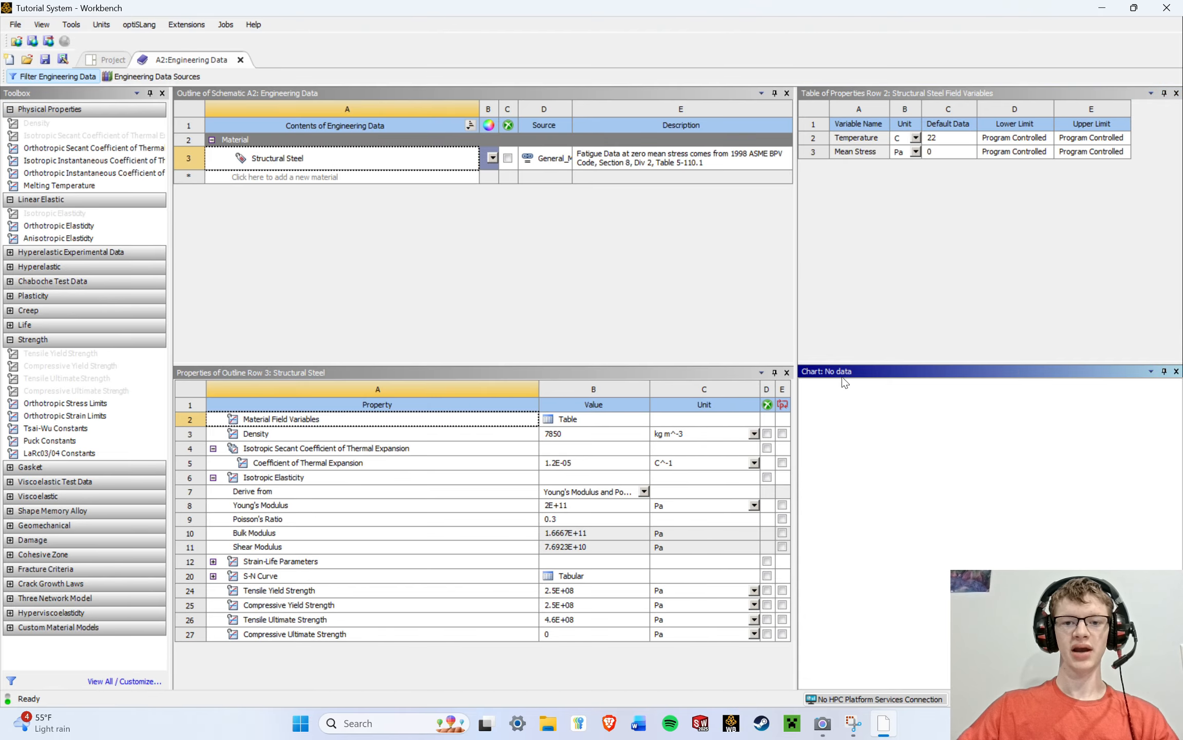
Close the Table and Chart panes of Engineering Data and bring them back by resetting the workspace.
left_click(1176, 93)
left_click(1176, 93)
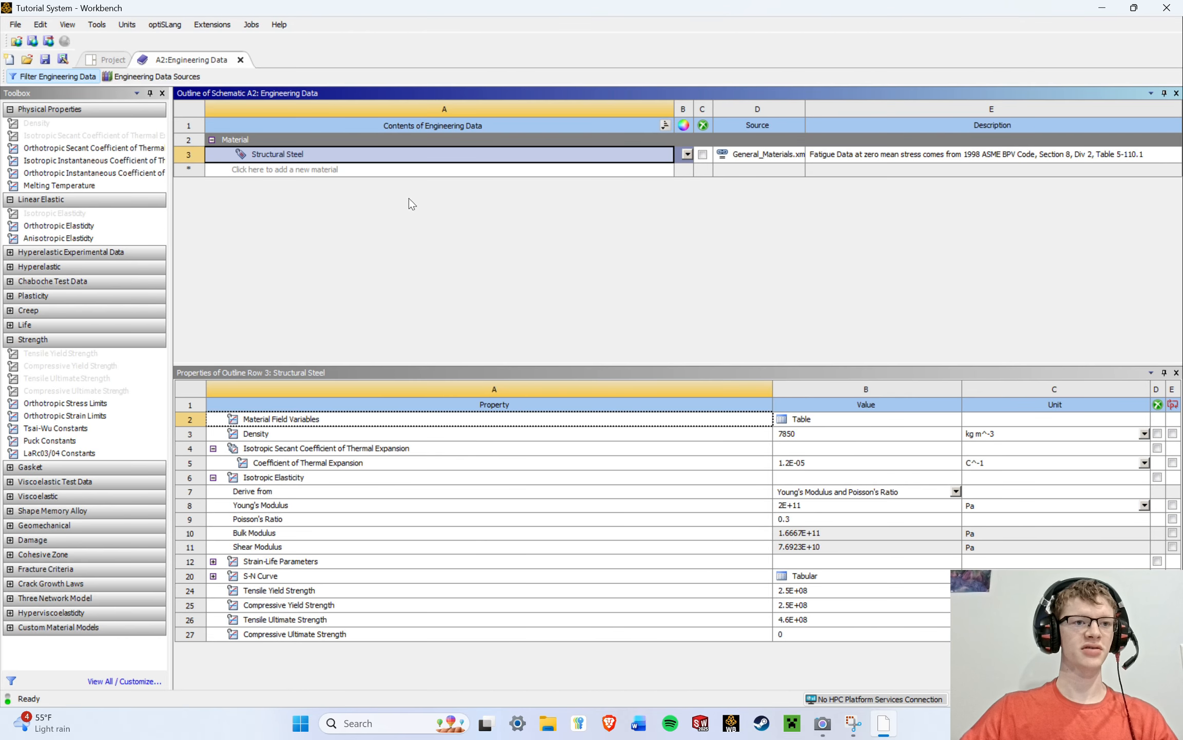
left_click(68, 25)
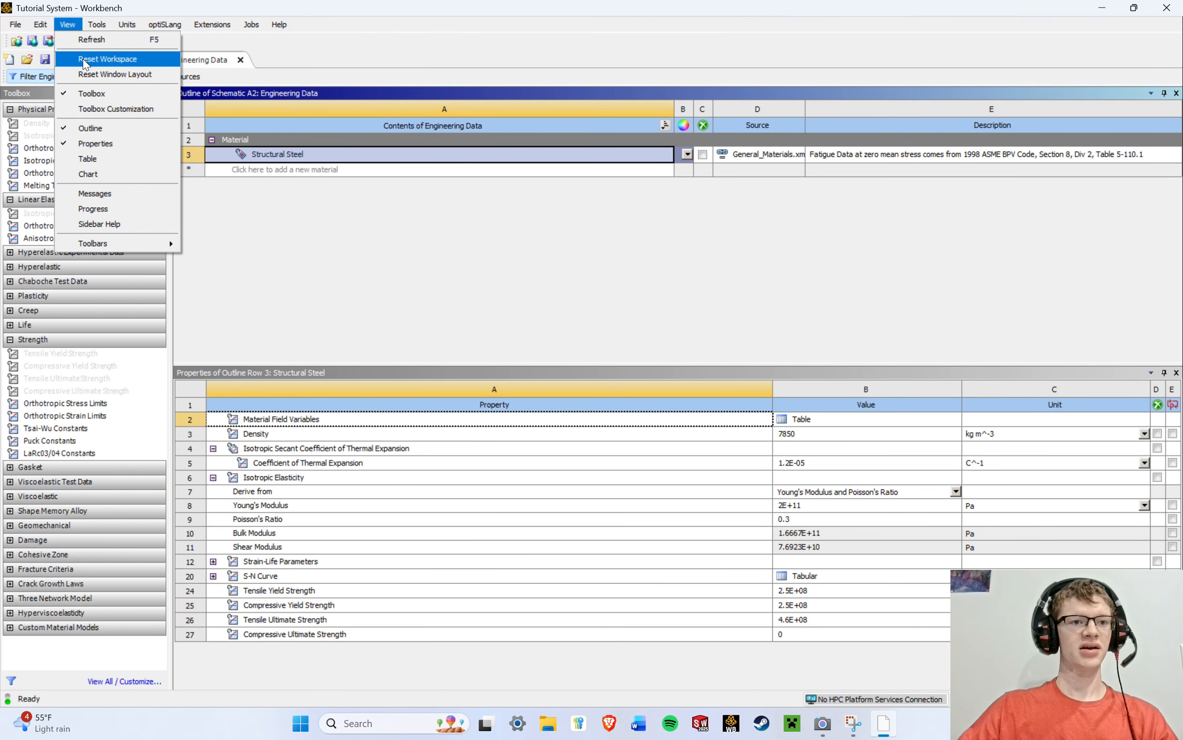
left_click(82, 57)
Close the Table of Properties and Chart panes so only the Outline and Properties panes remain beside the Toolbox.
left_click(1177, 93)
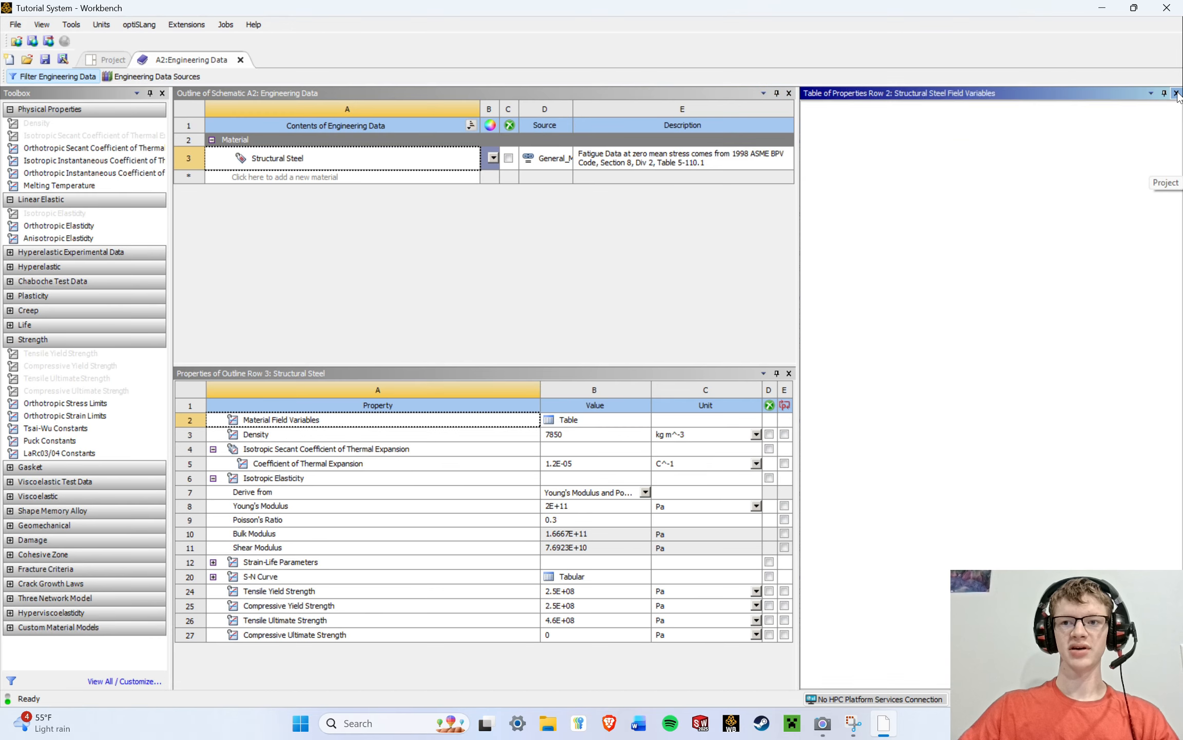
left_click(1176, 93)
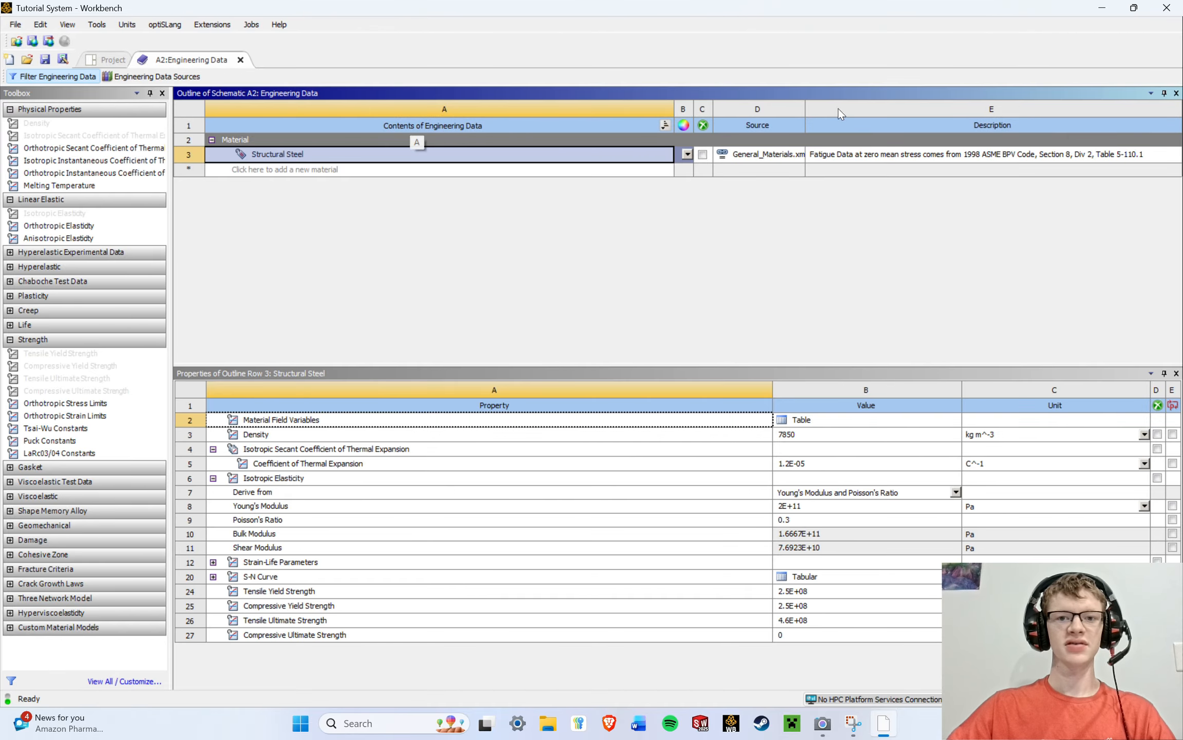
Review the sorting and filtering options for the Contents of Engineering Data column and the actions available for Structural Steel.
left_click(665, 124)
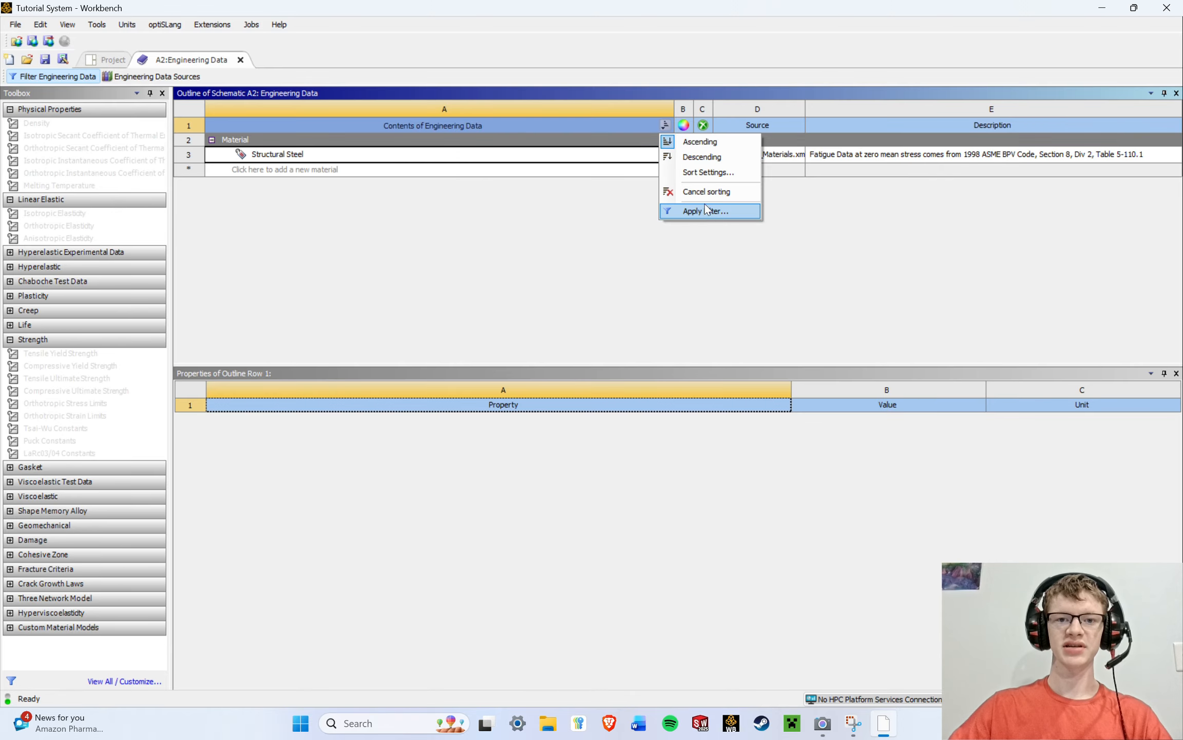
left_click(604, 212)
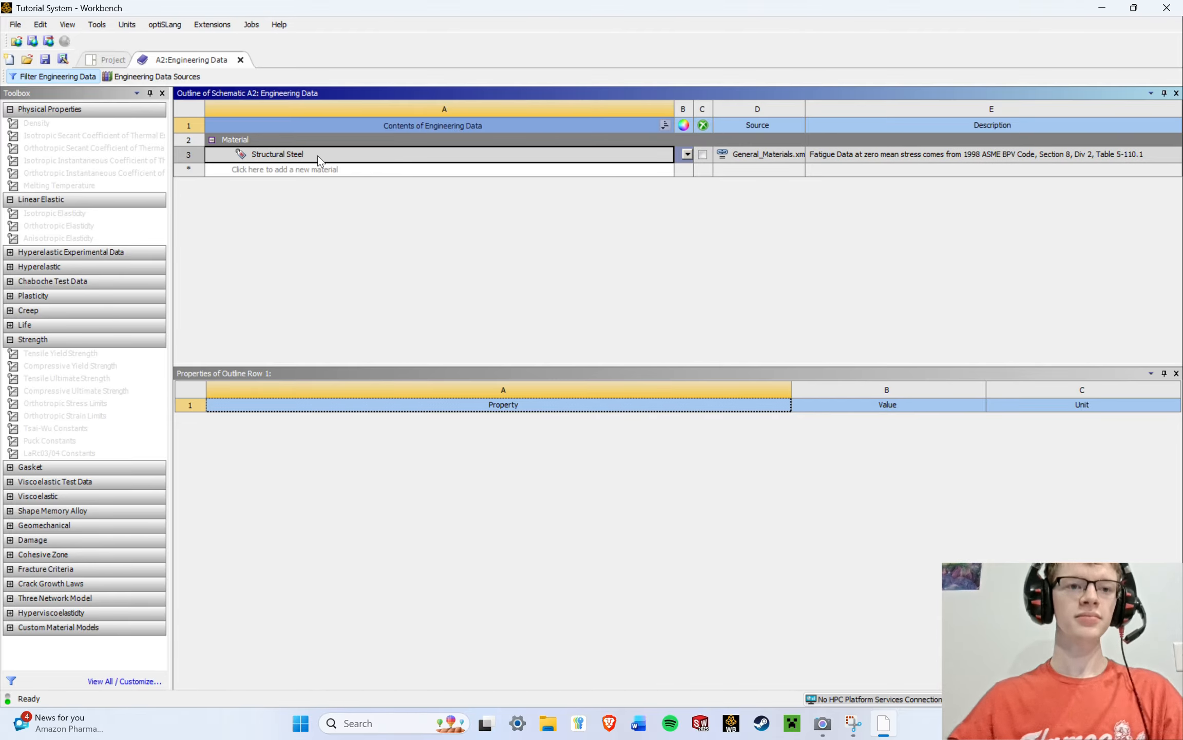
left_click(349, 154)
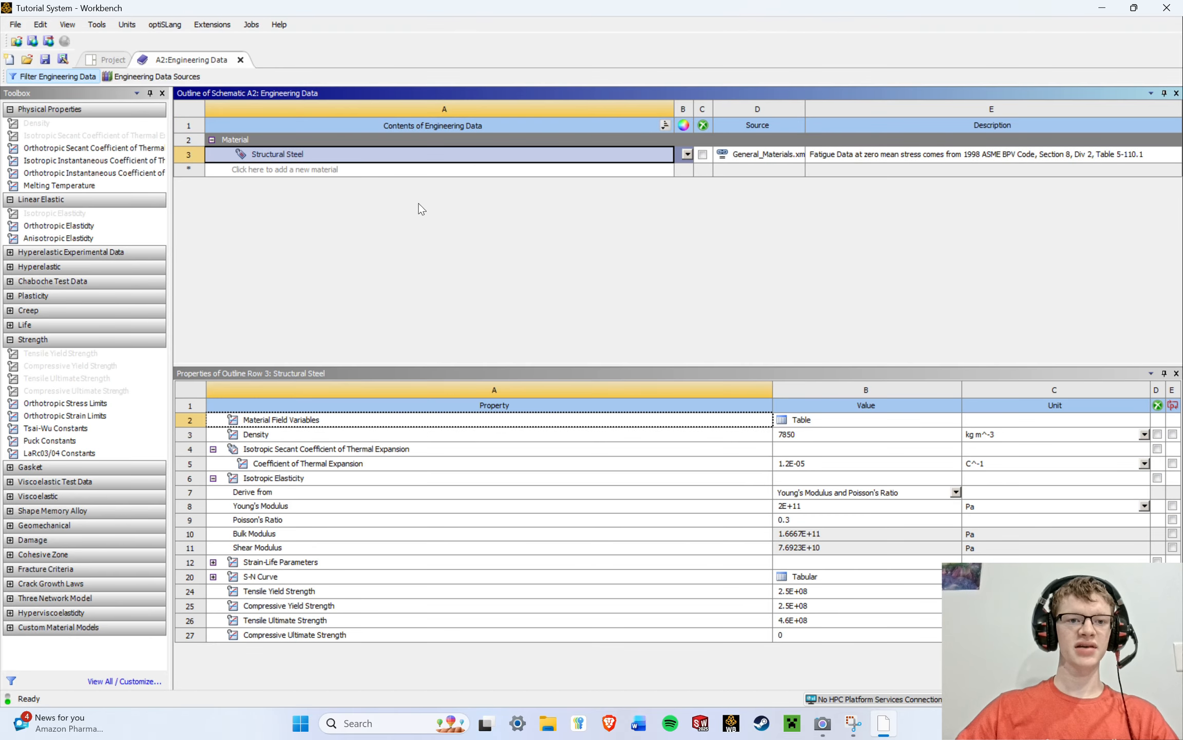
left_click(451, 156)
left_click(381, 227)
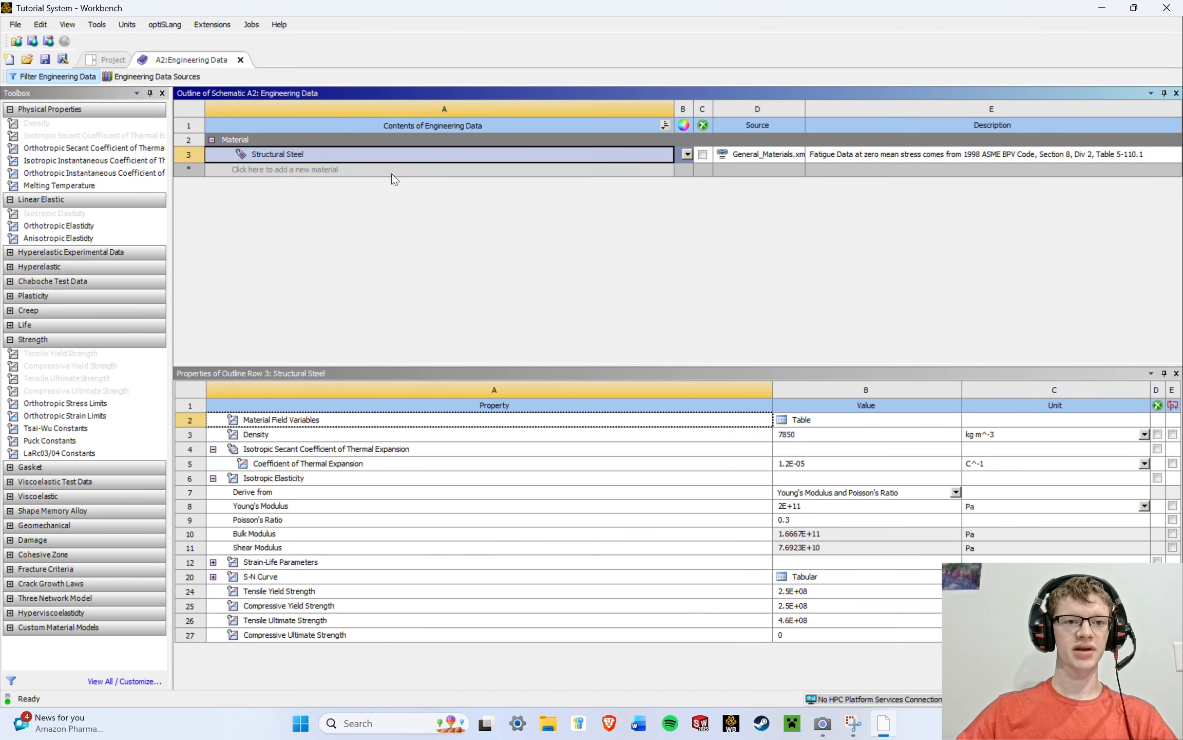
right_click(395, 156)
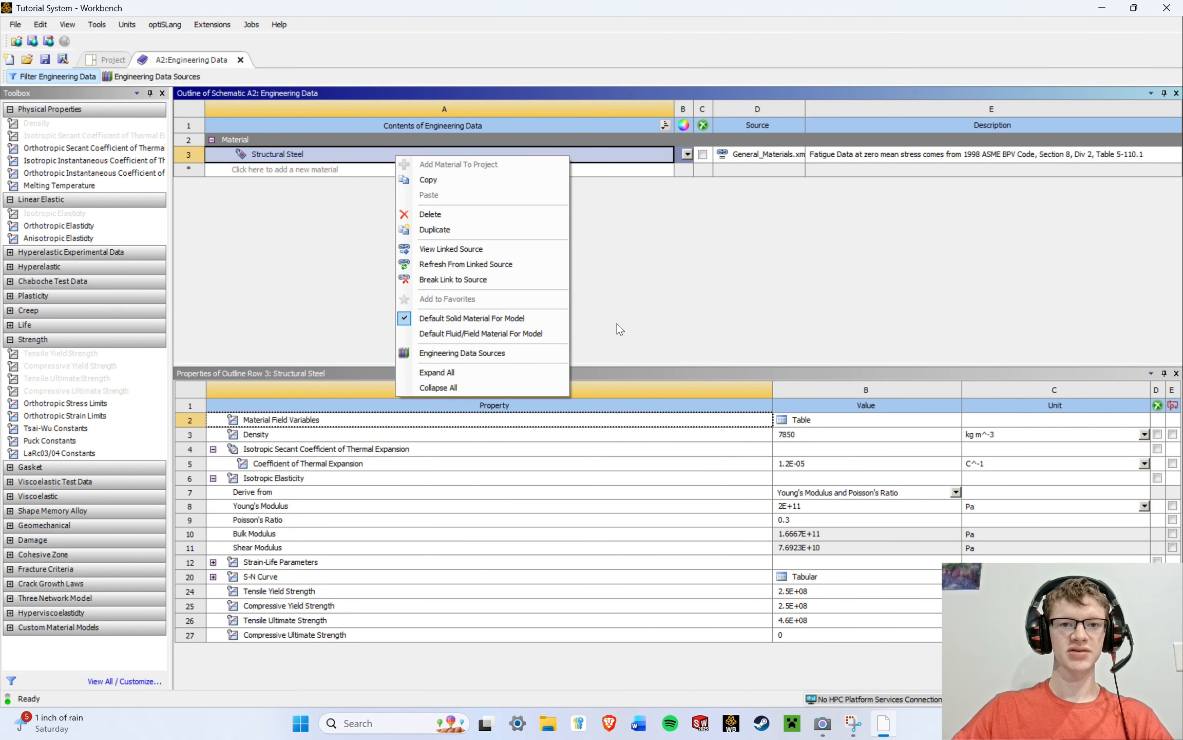
left_click(645, 208)
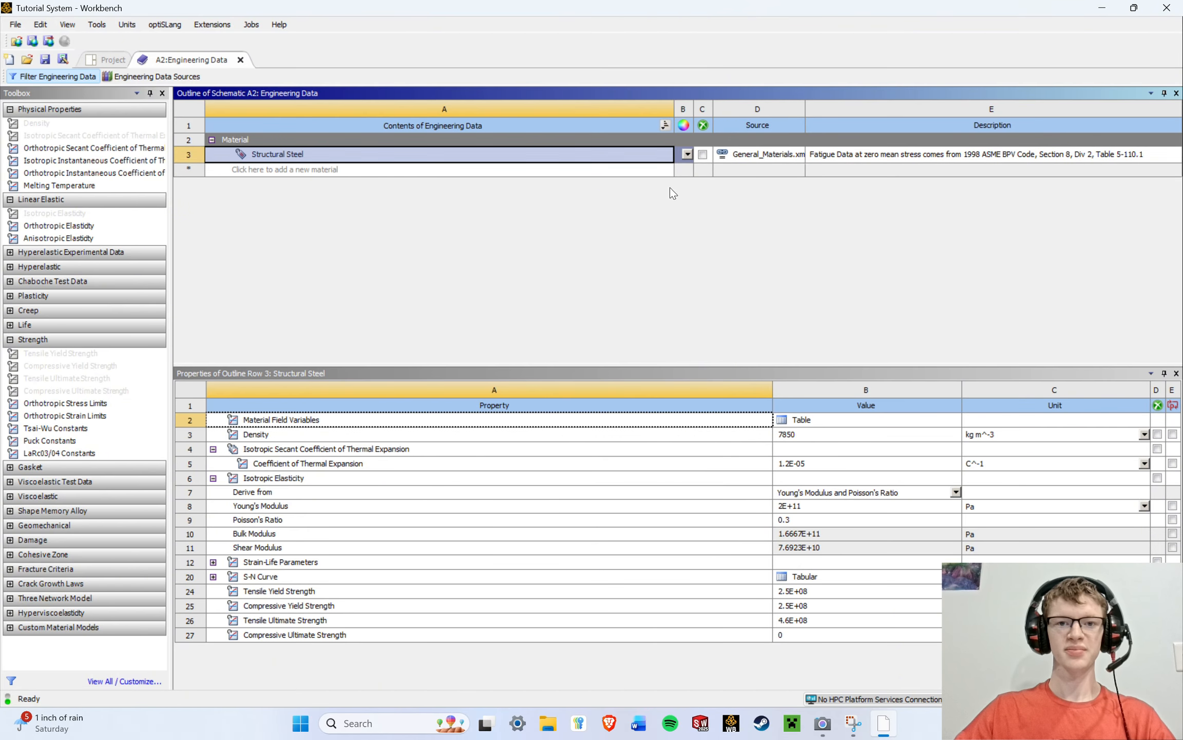
Inspect the colour picker for Structural Steel and toggle the material's suppression on and back off.
left_click(688, 154)
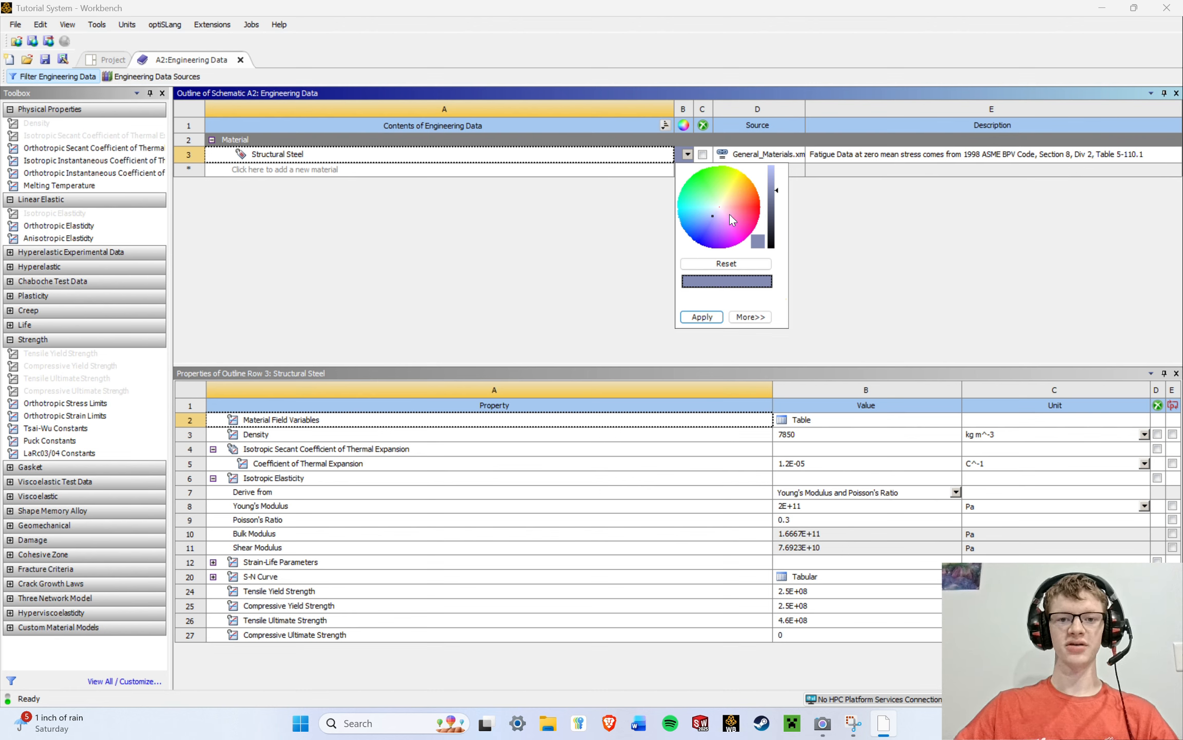
left_click(633, 290)
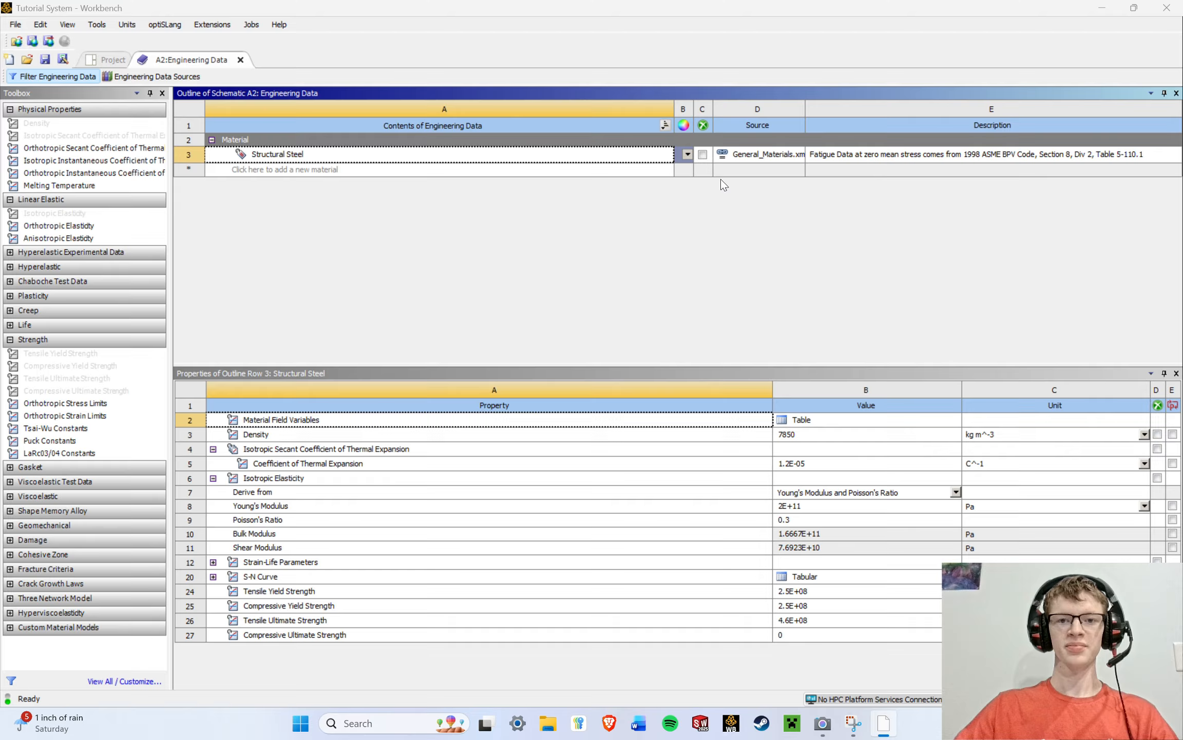
left_click(702, 154)
left_click(702, 154)
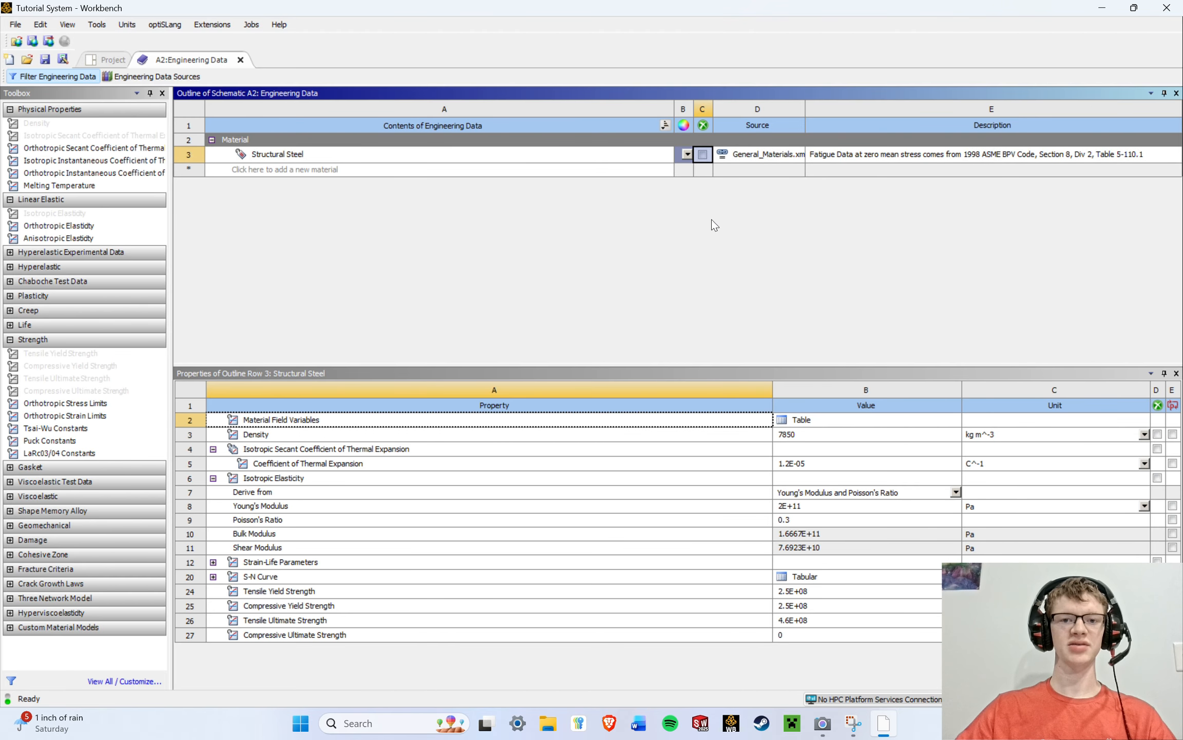
Examine the Source and Description cells of Structural Steel and the actions available for them.
left_click(761, 152)
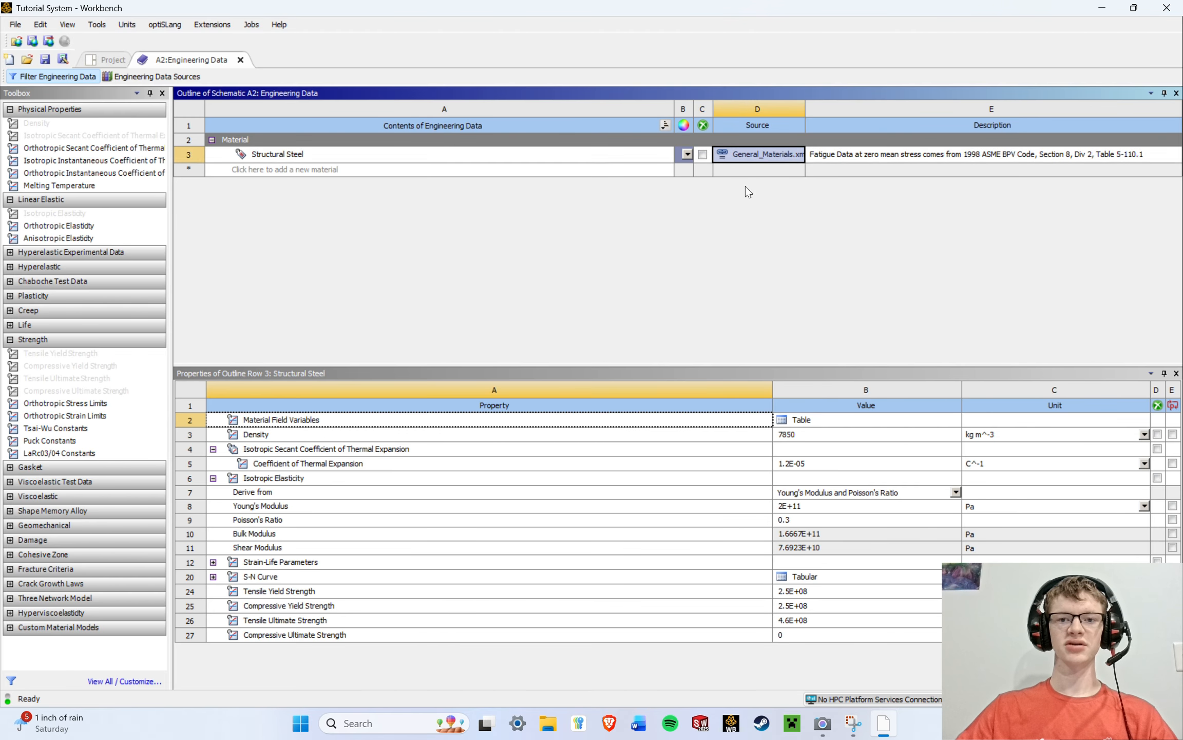
right_click(775, 154)
left_click(751, 227)
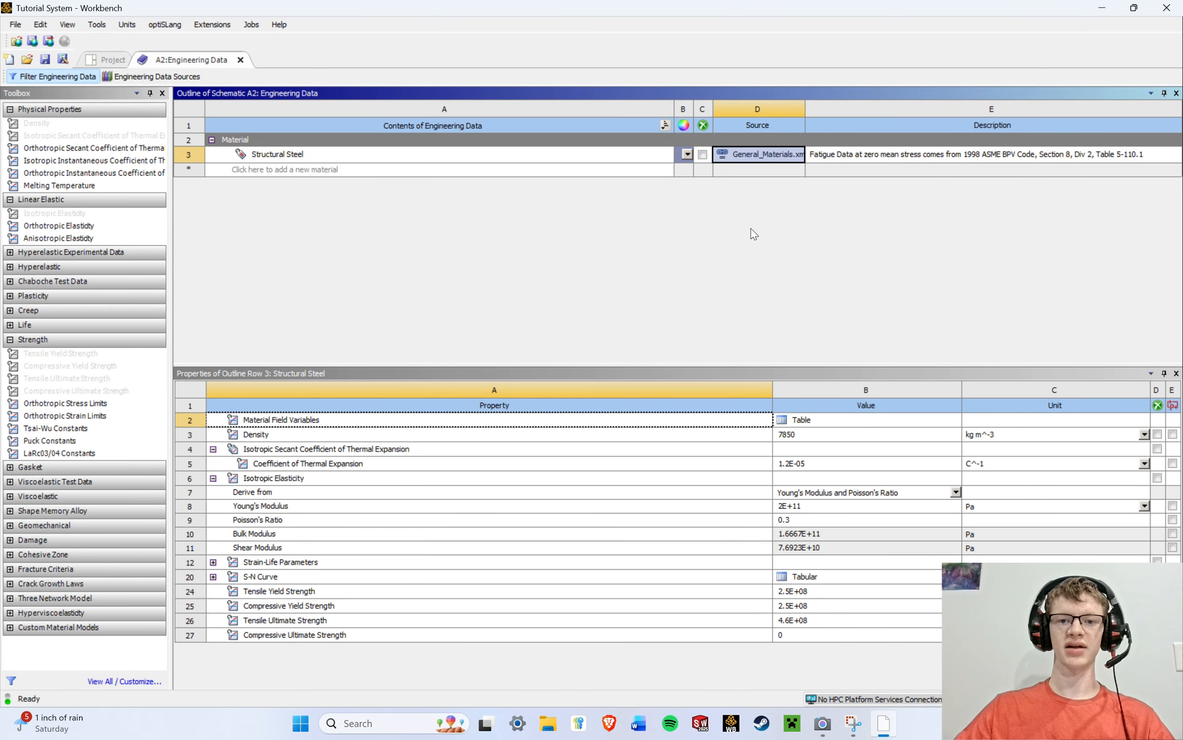
left_click(907, 160)
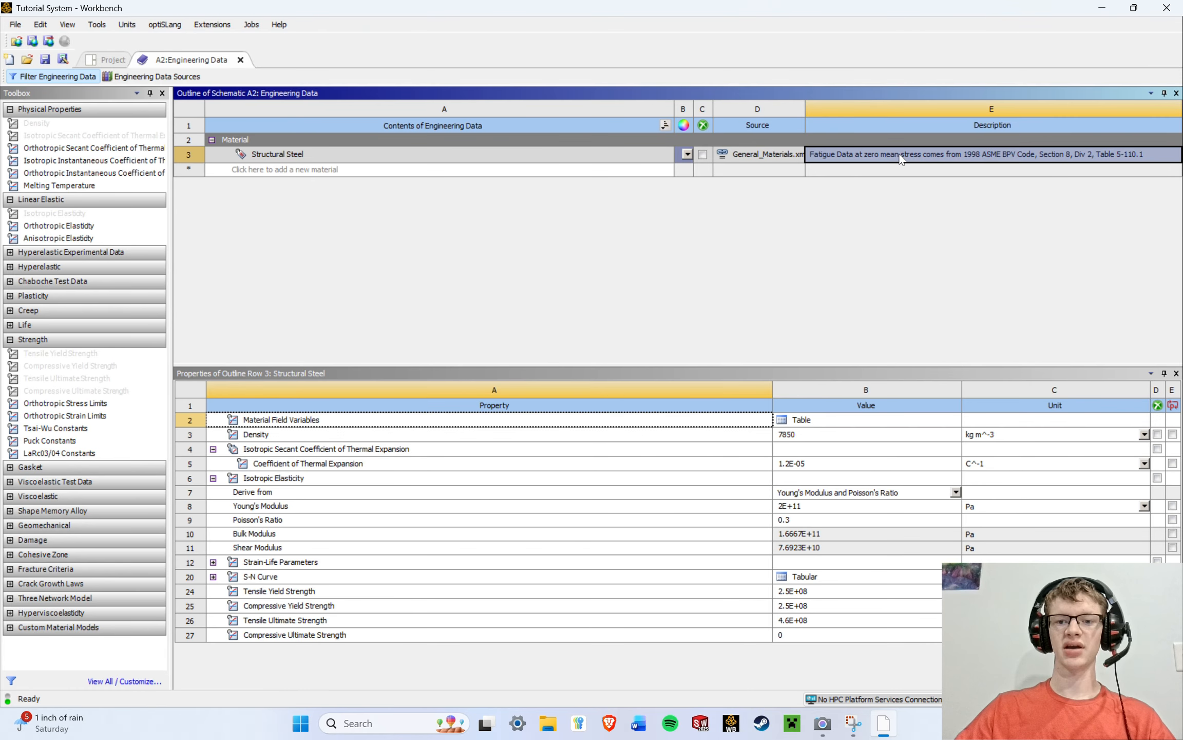
right_click(842, 152)
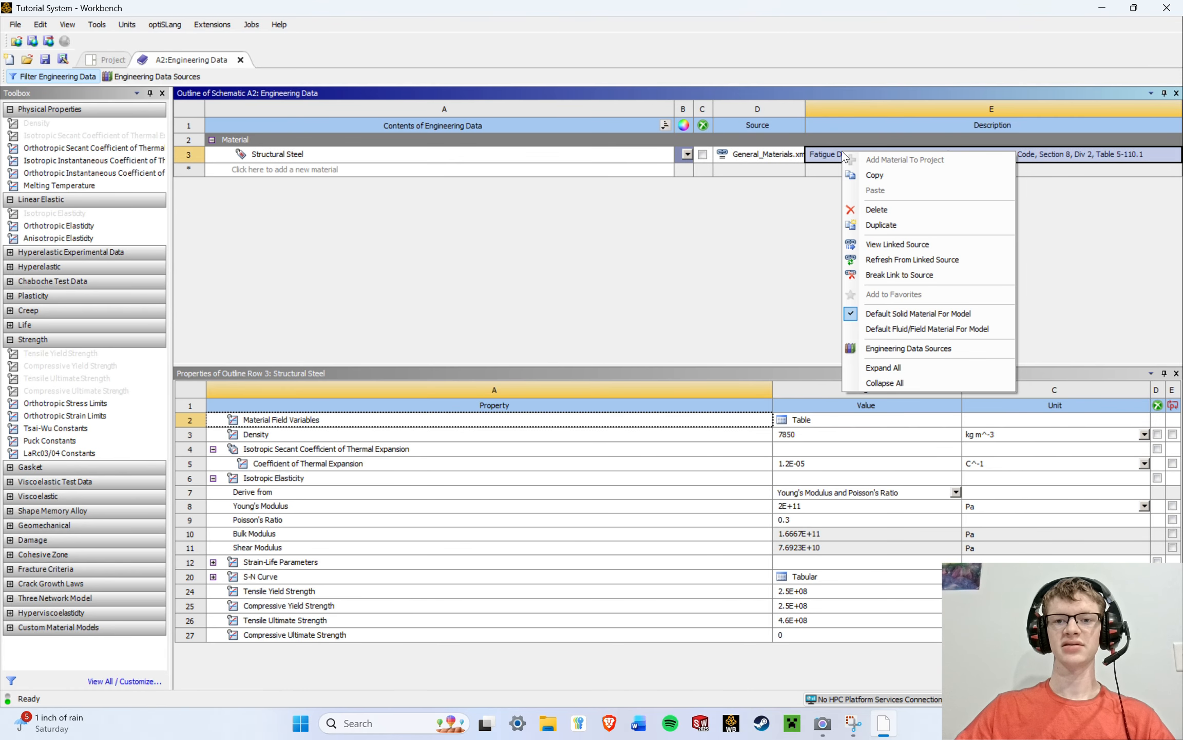
left_click(777, 200)
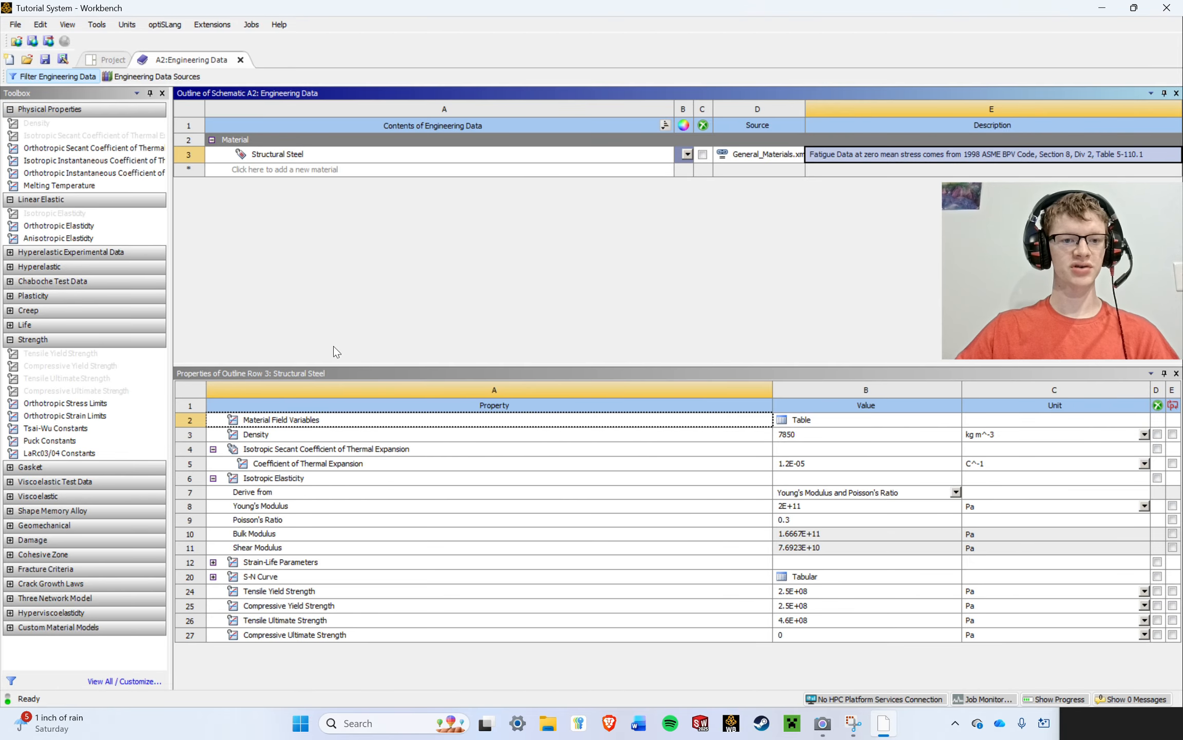
Examine the Material Field Variables and Density entries in the Structural Steel properties.
left_click(281, 425)
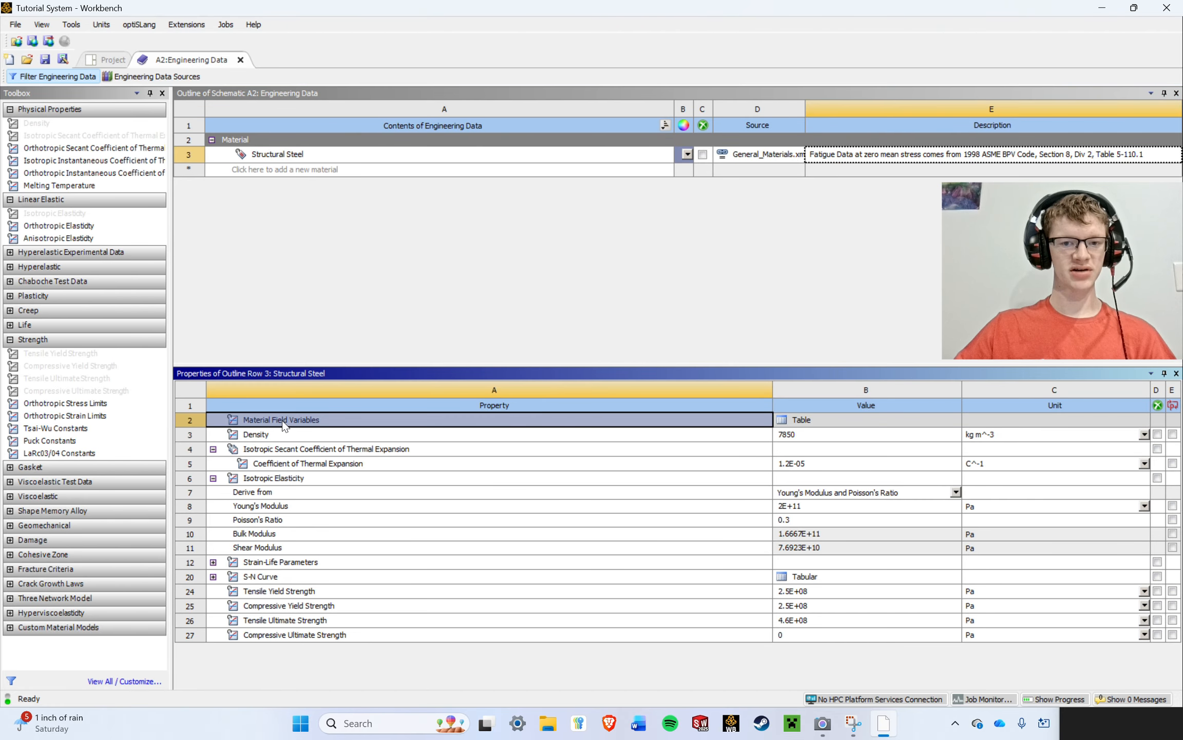
left_click(831, 425)
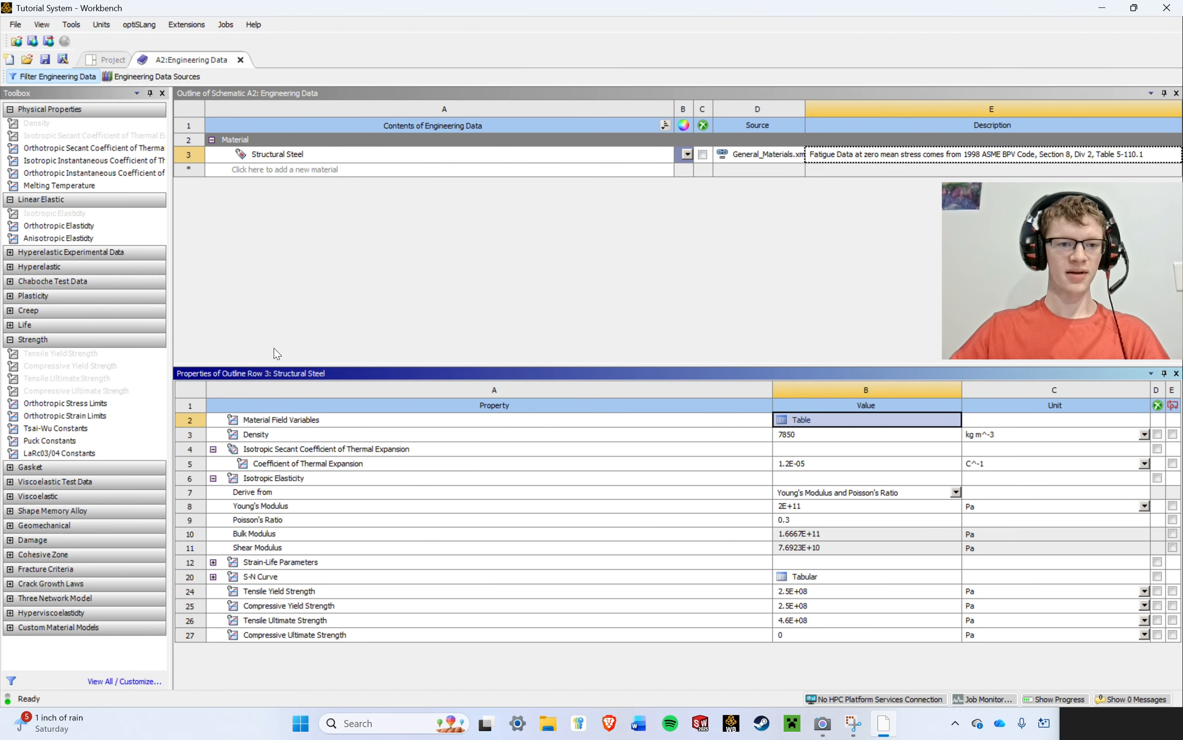
left_click(272, 432)
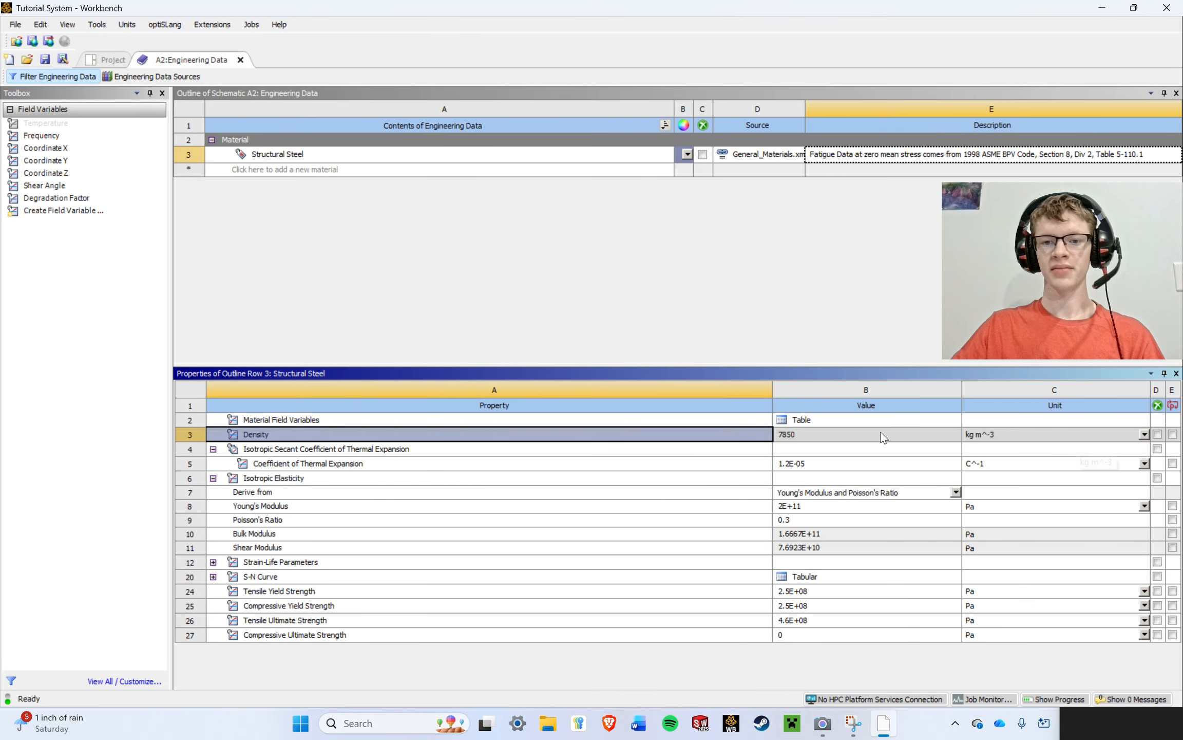
left_click(850, 436)
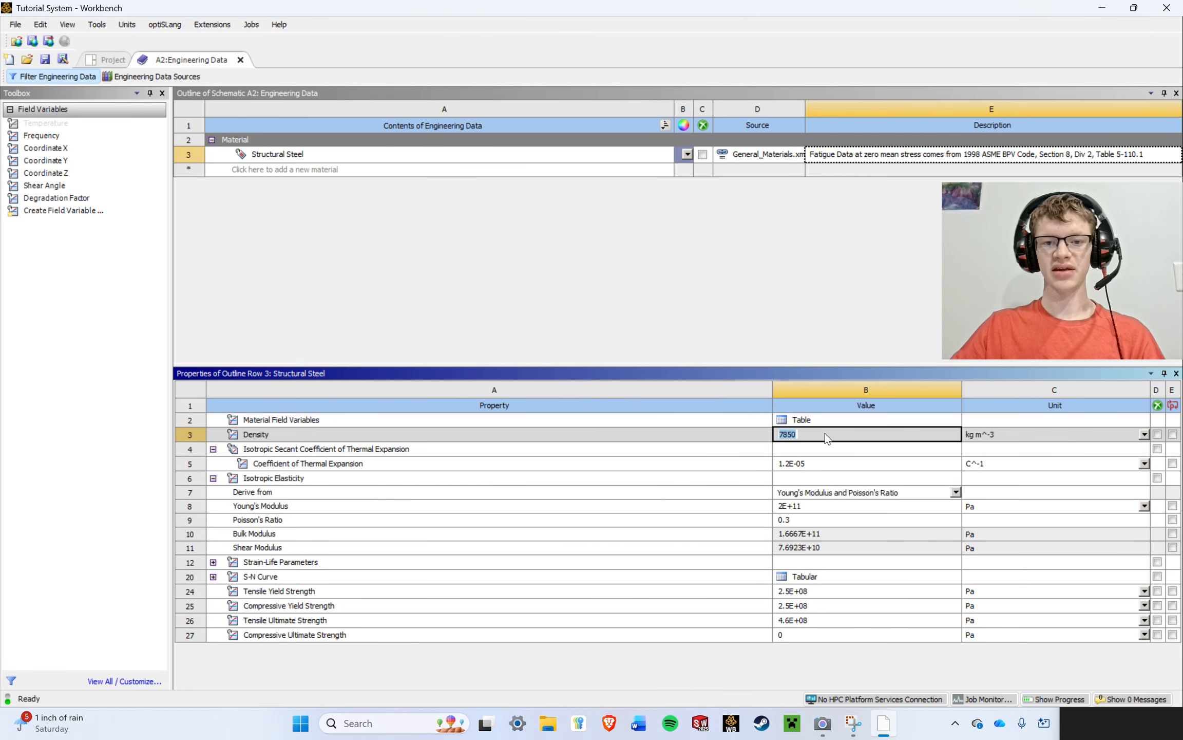
left_click(828, 326)
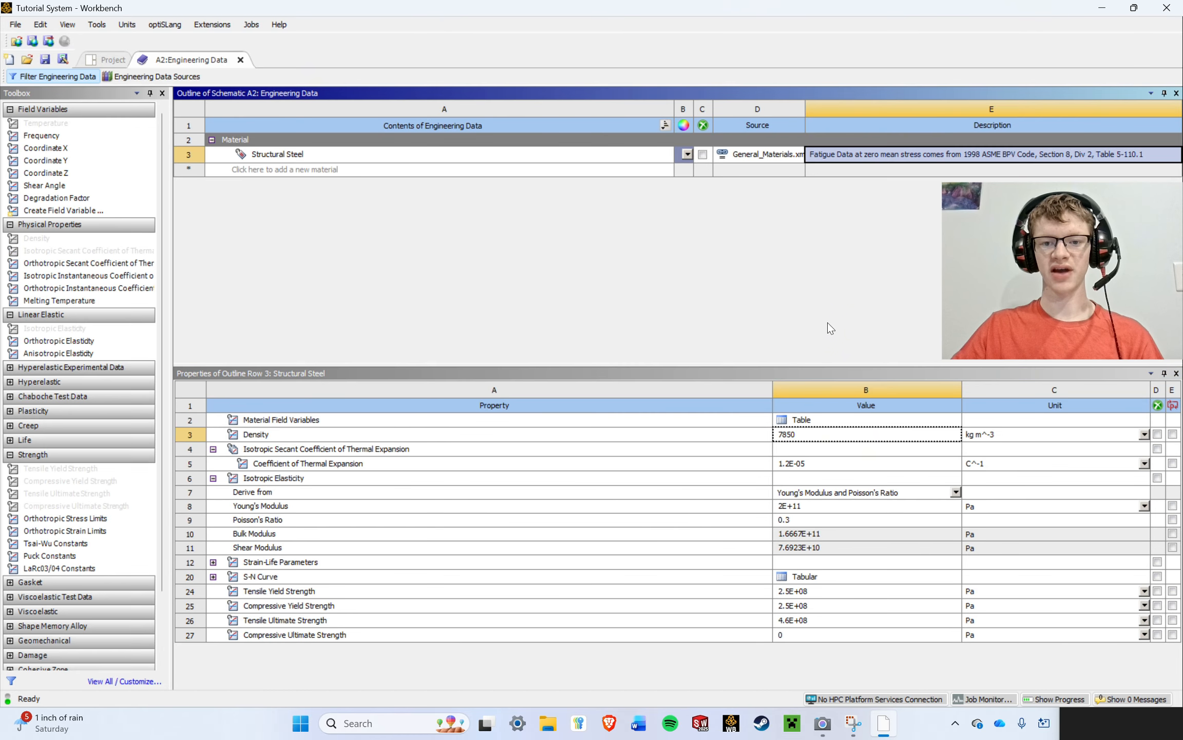
Try g cm^-3 and tonne mm^-3 as the Density unit of Structural Steel, then restore kg m^-3.
left_click(1144, 434)
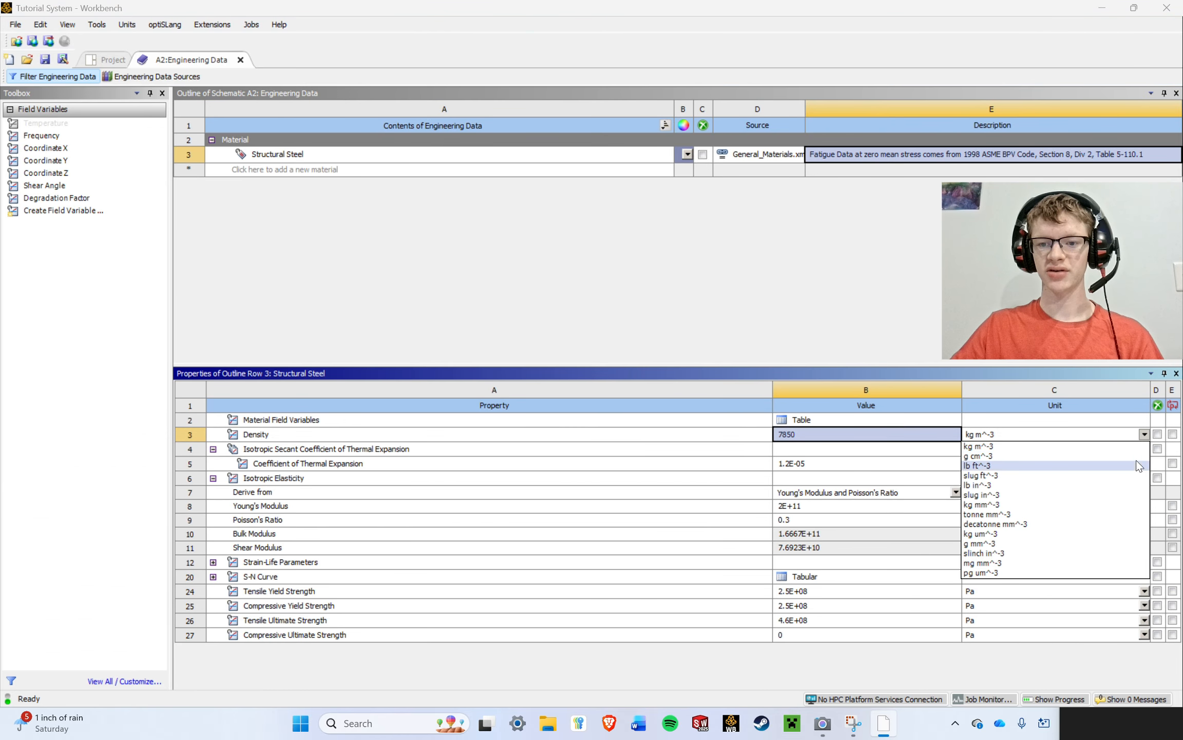
left_click(1096, 358)
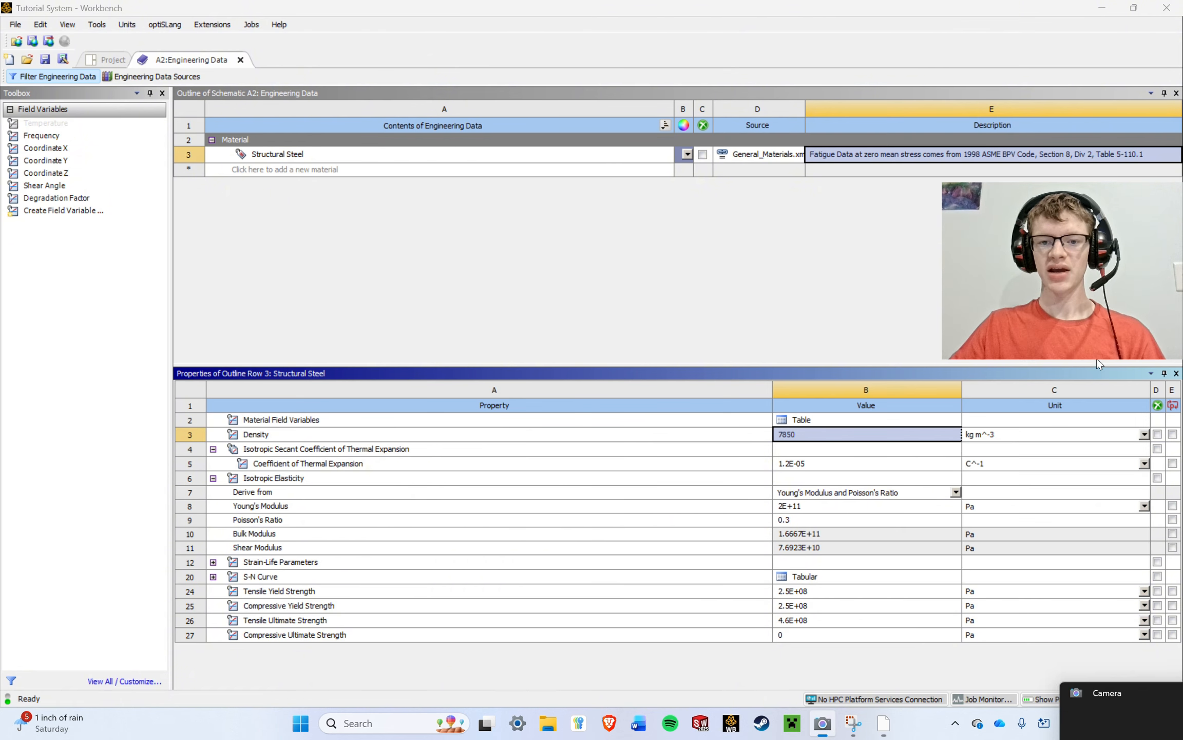
left_click(1146, 434)
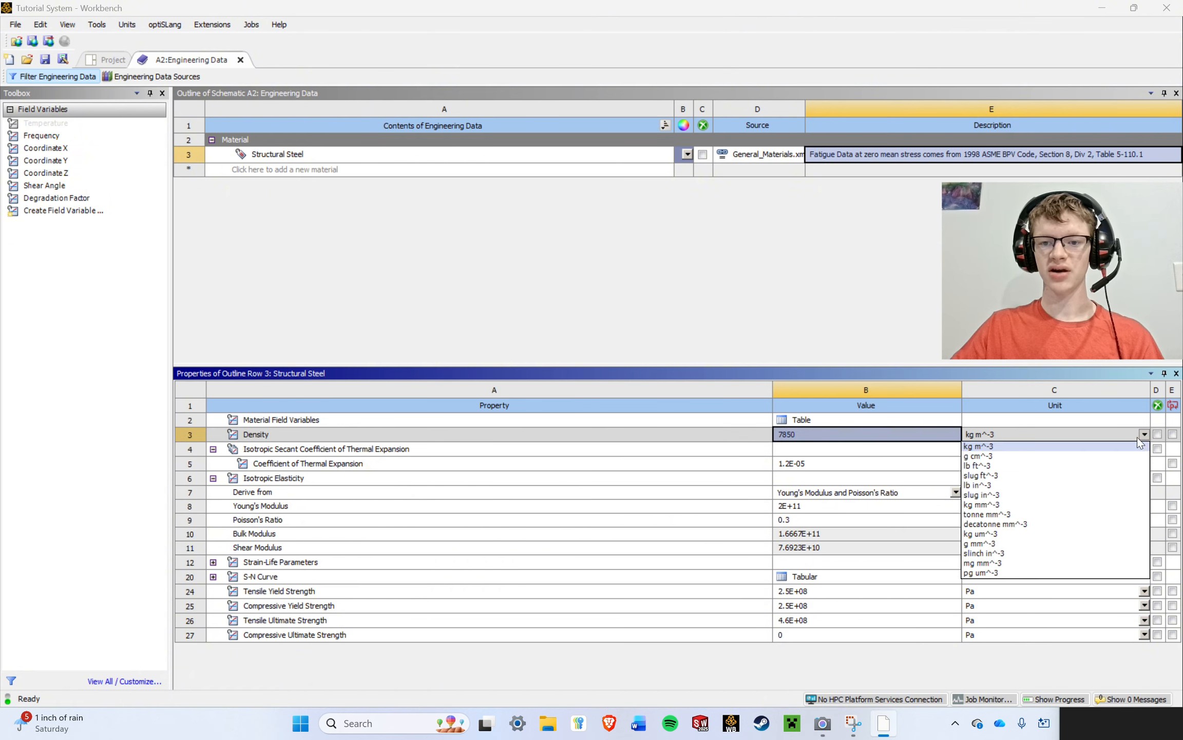
left_click(1011, 456)
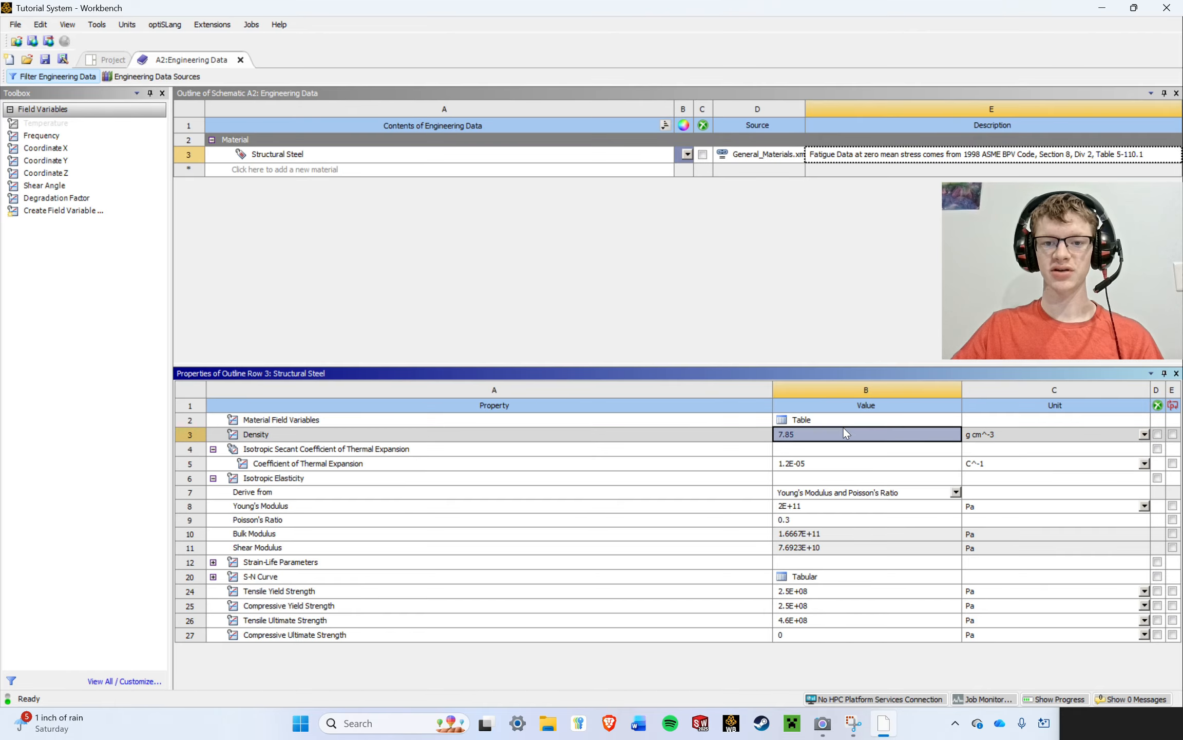
left_click(1144, 434)
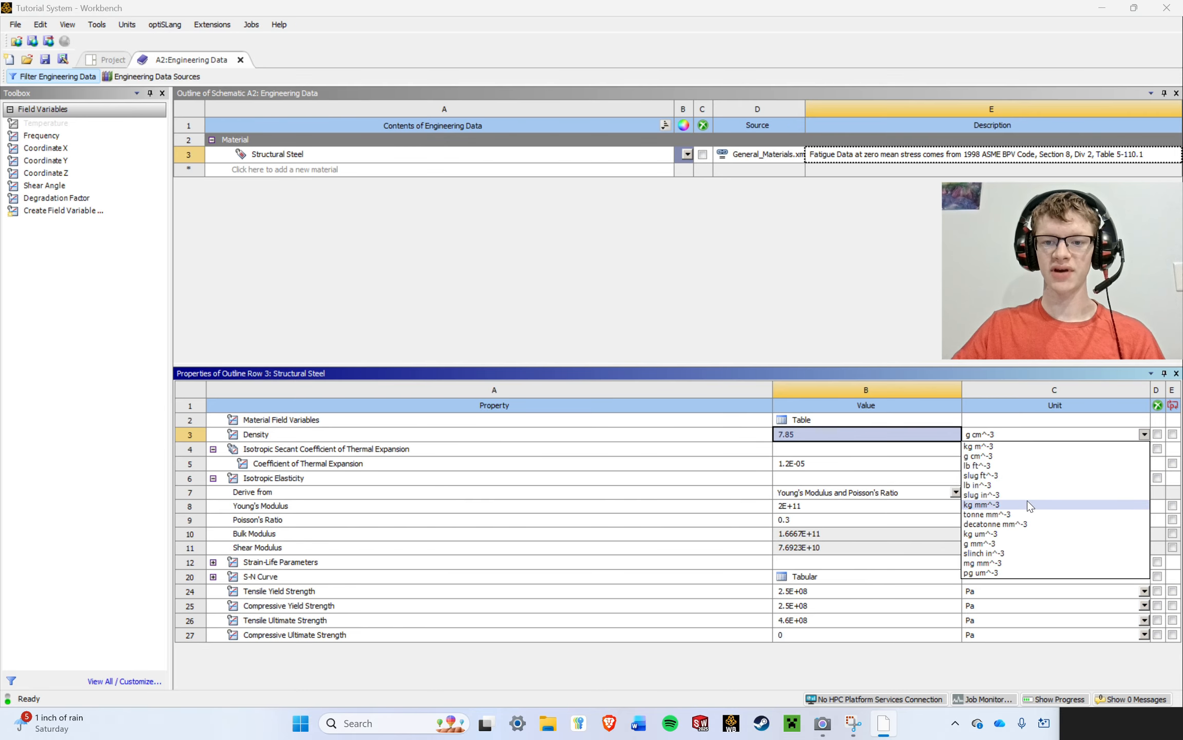
left_click(1027, 513)
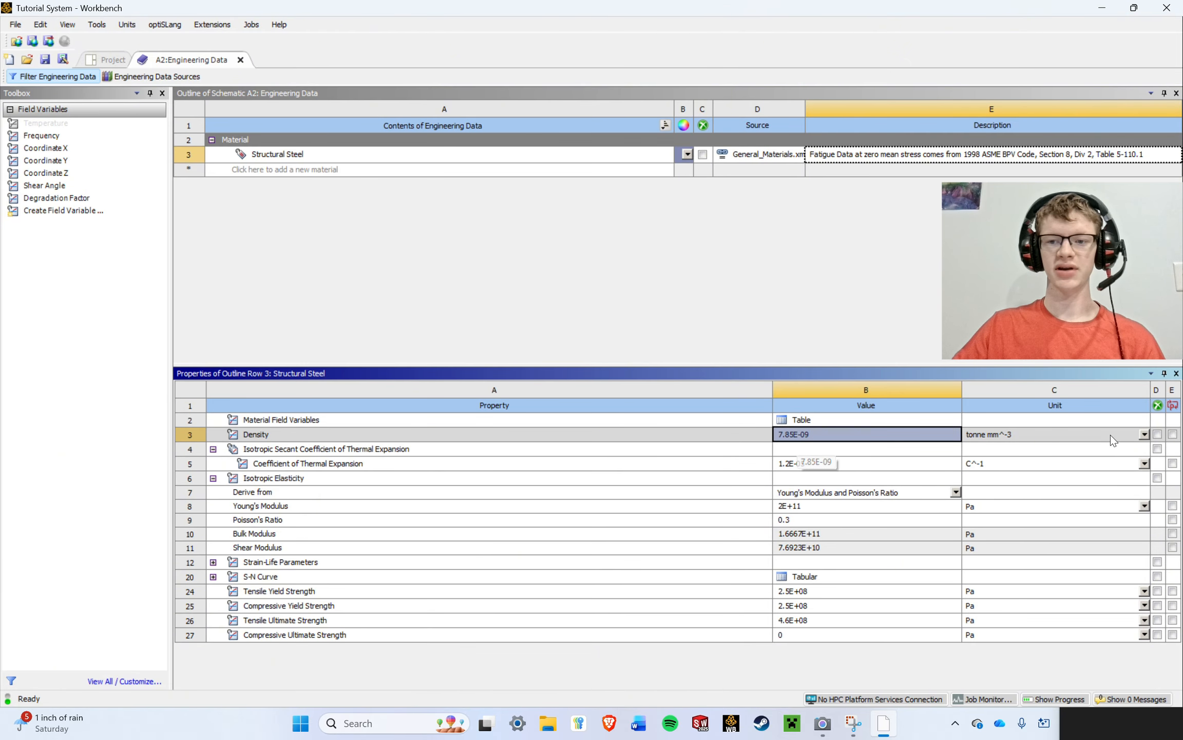
left_click(1143, 436)
left_click(1050, 448)
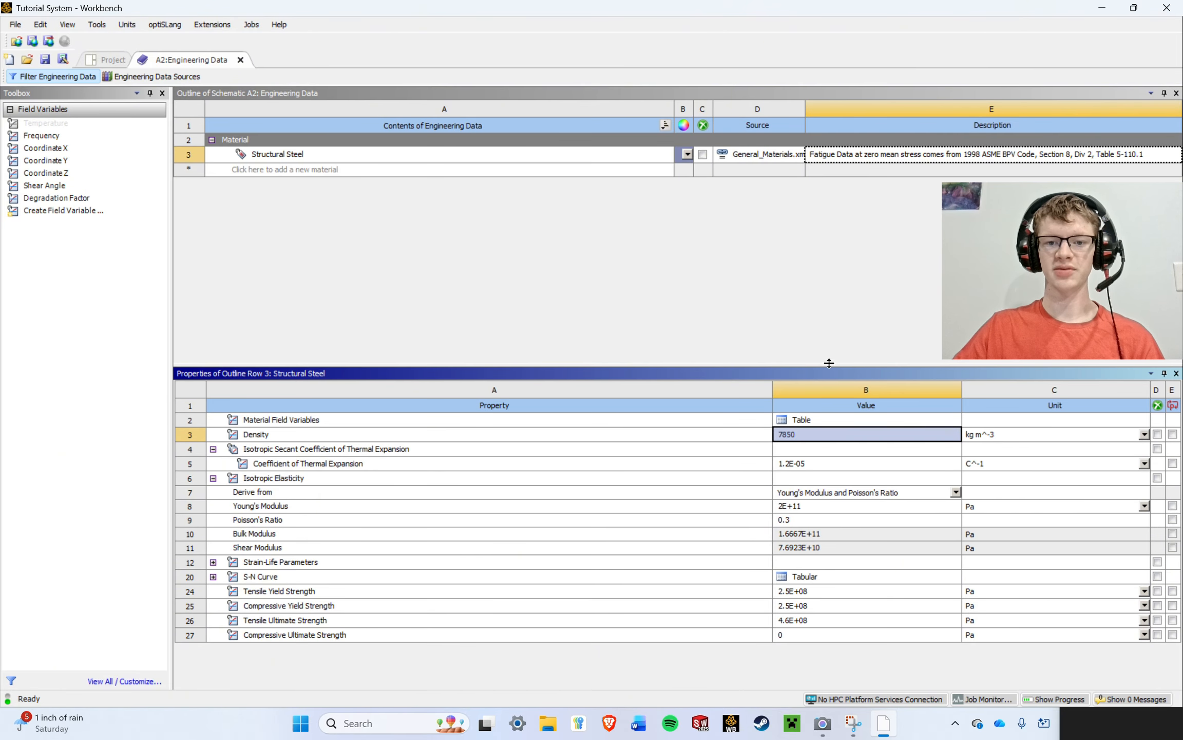
left_click(843, 329)
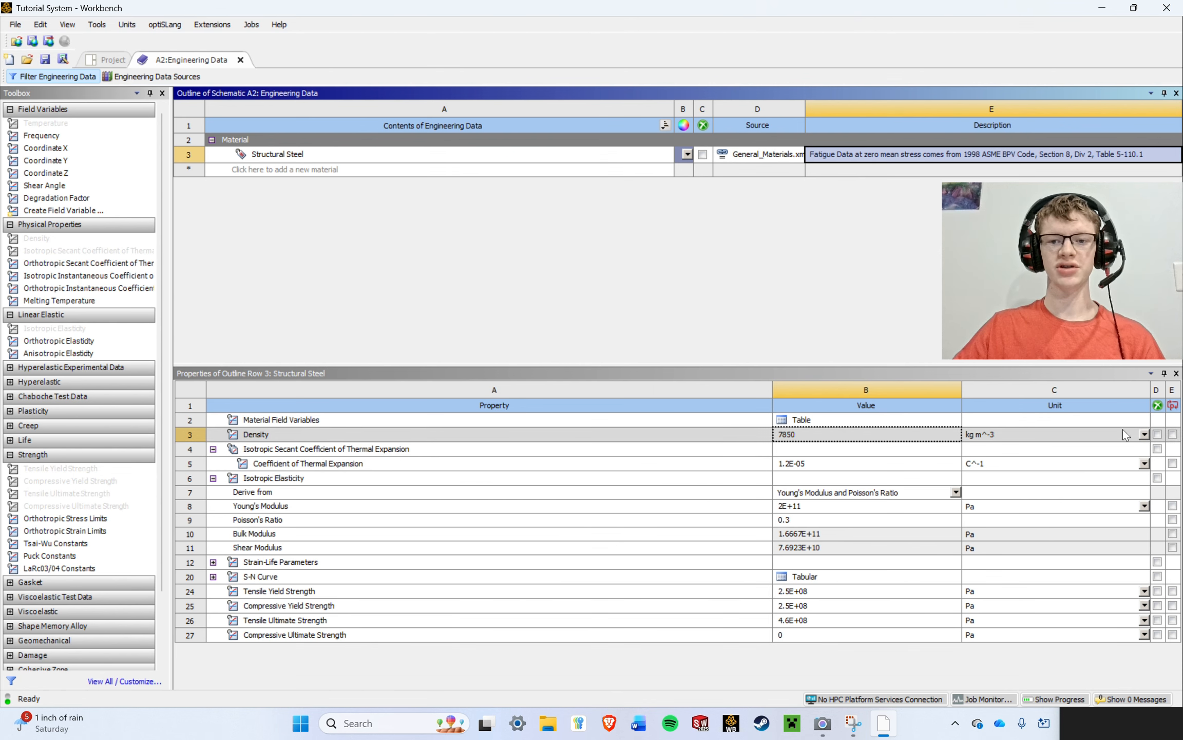
Review the list of units available for the Density of Structural Steel.
left_click(1145, 434)
left_click(1144, 435)
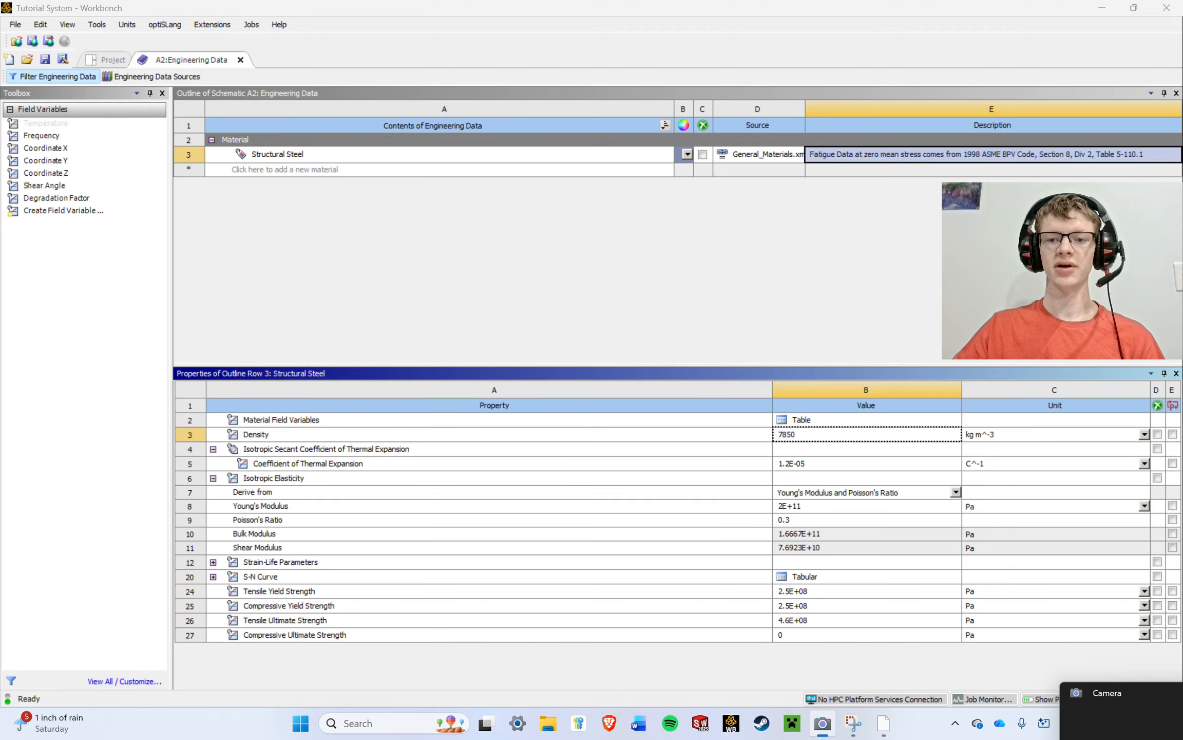
left_click(1141, 434)
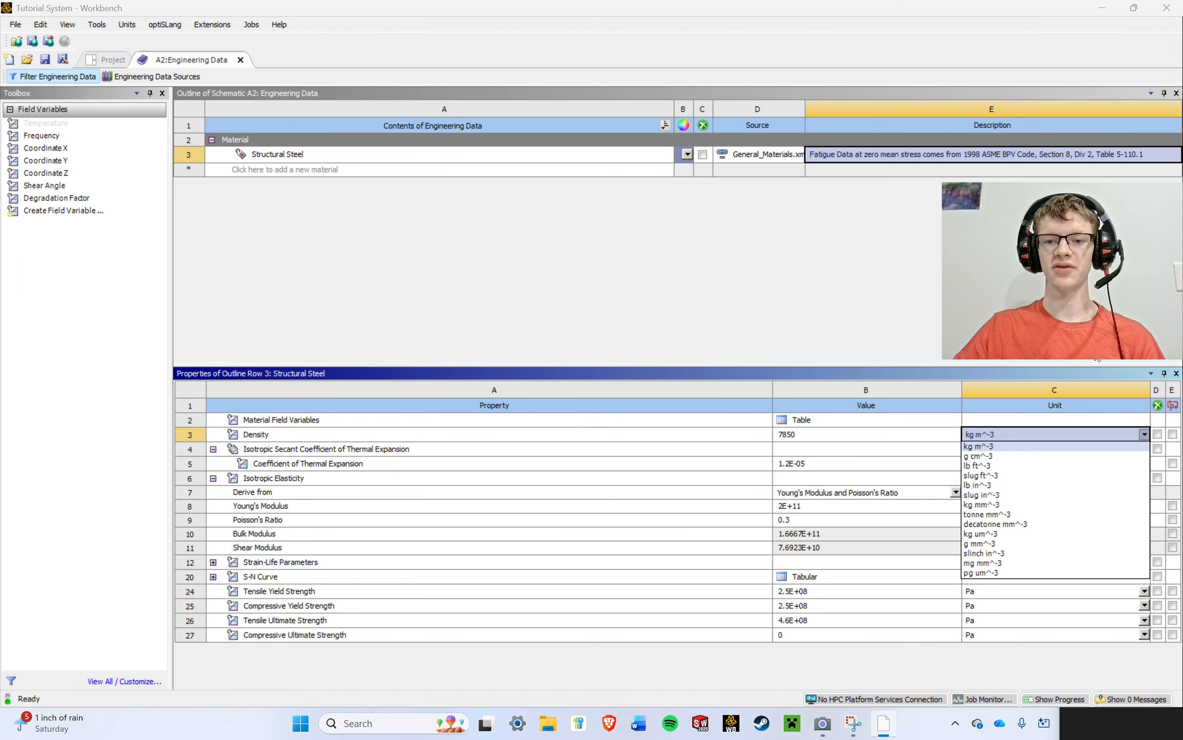
left_click(1058, 334)
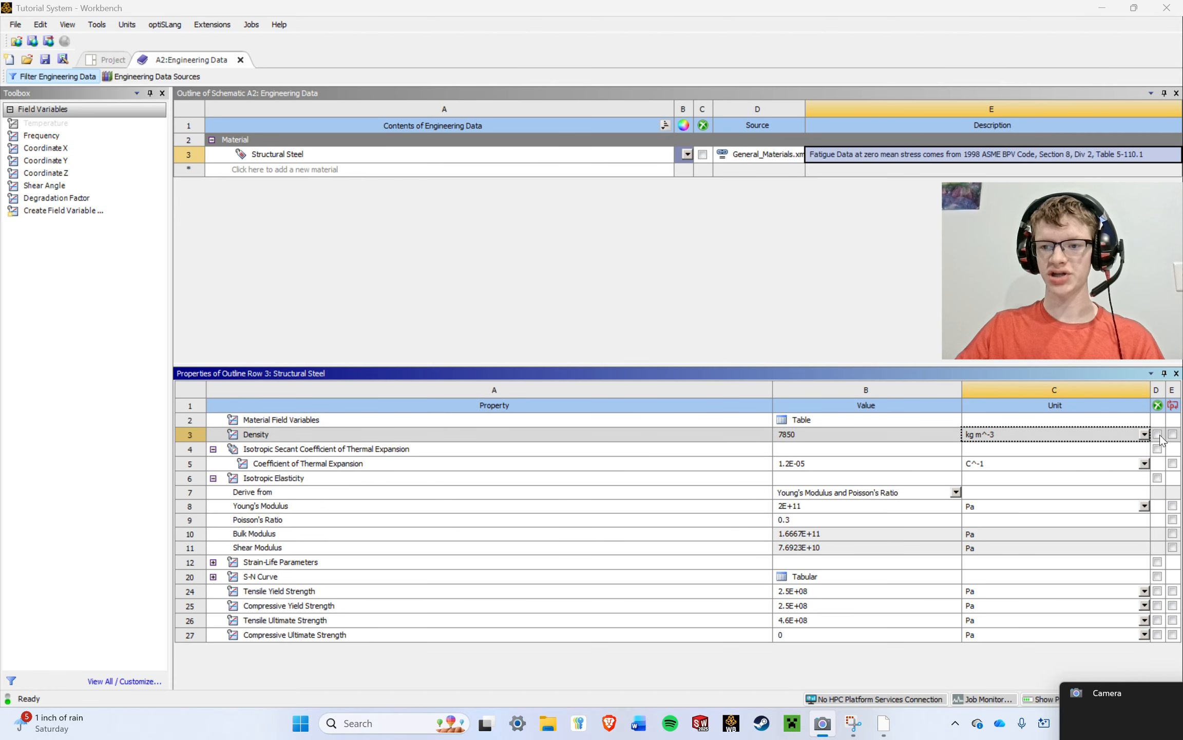
Suppress the Isotropic Elasticity property of Structural Steel and unsuppress it again.
left_click(1158, 479)
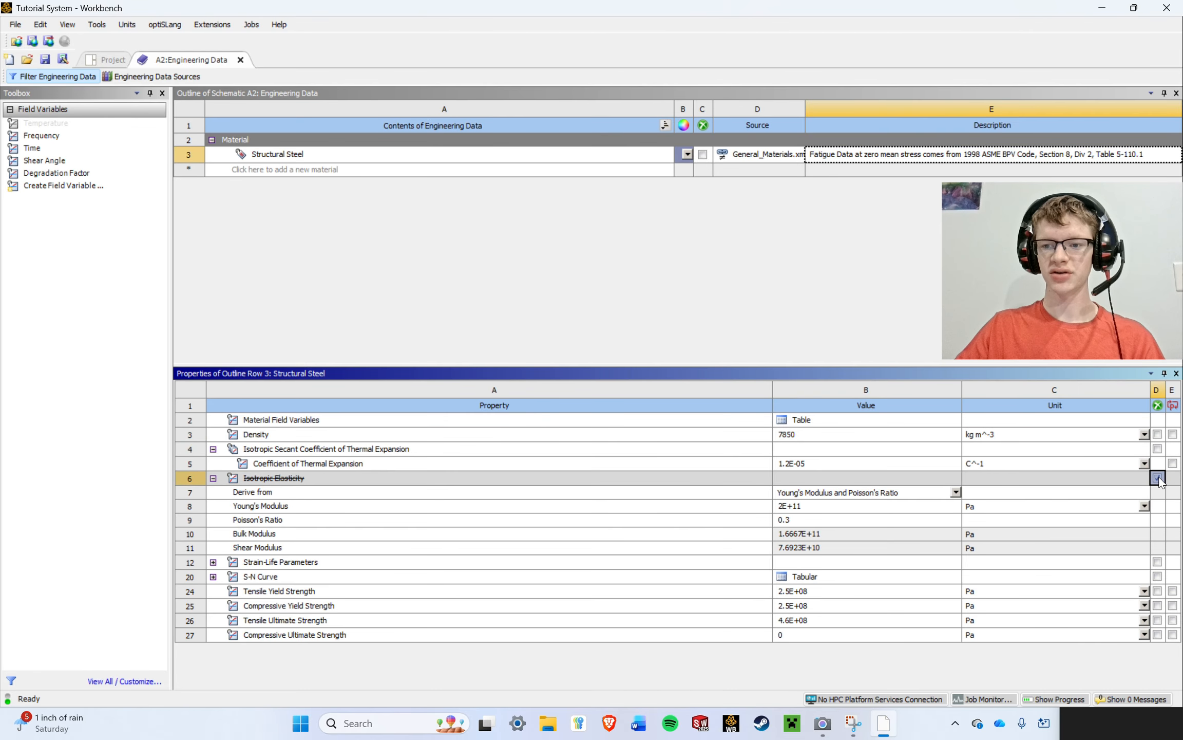
left_click(1157, 478)
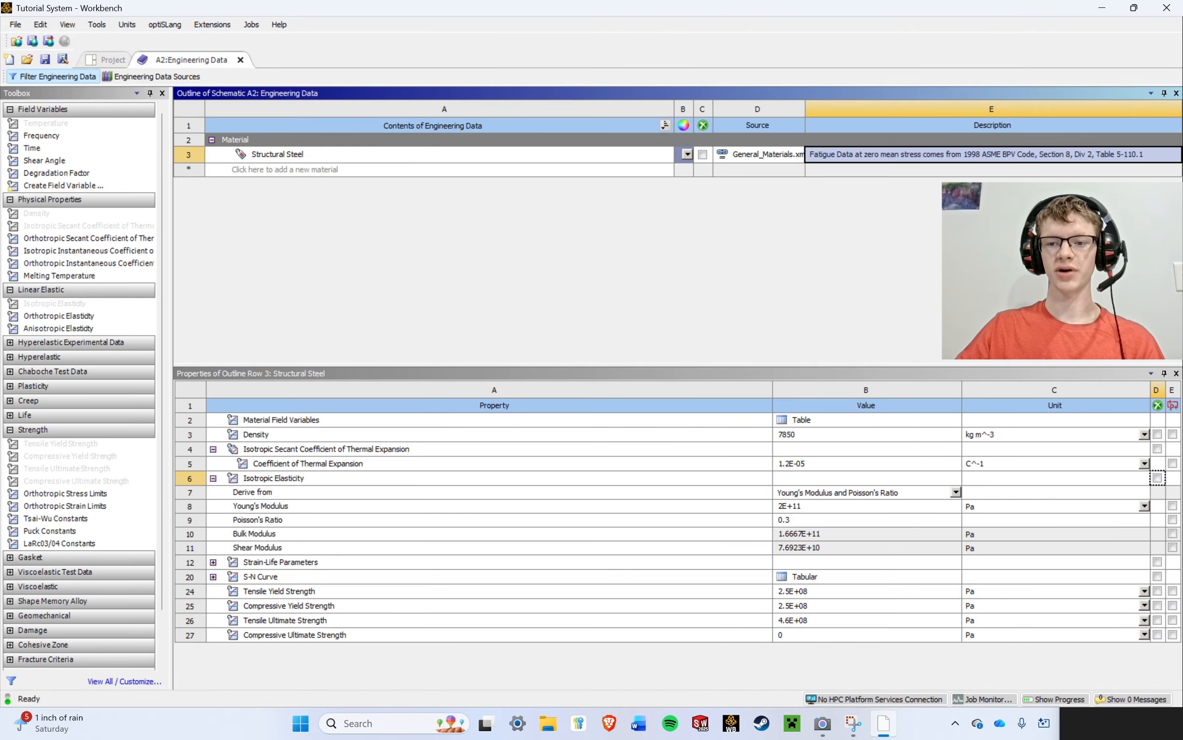
Parameterize the Density of Structural Steel and view the resulting Parameter Set in the Project Schematic.
left_click(99, 60)
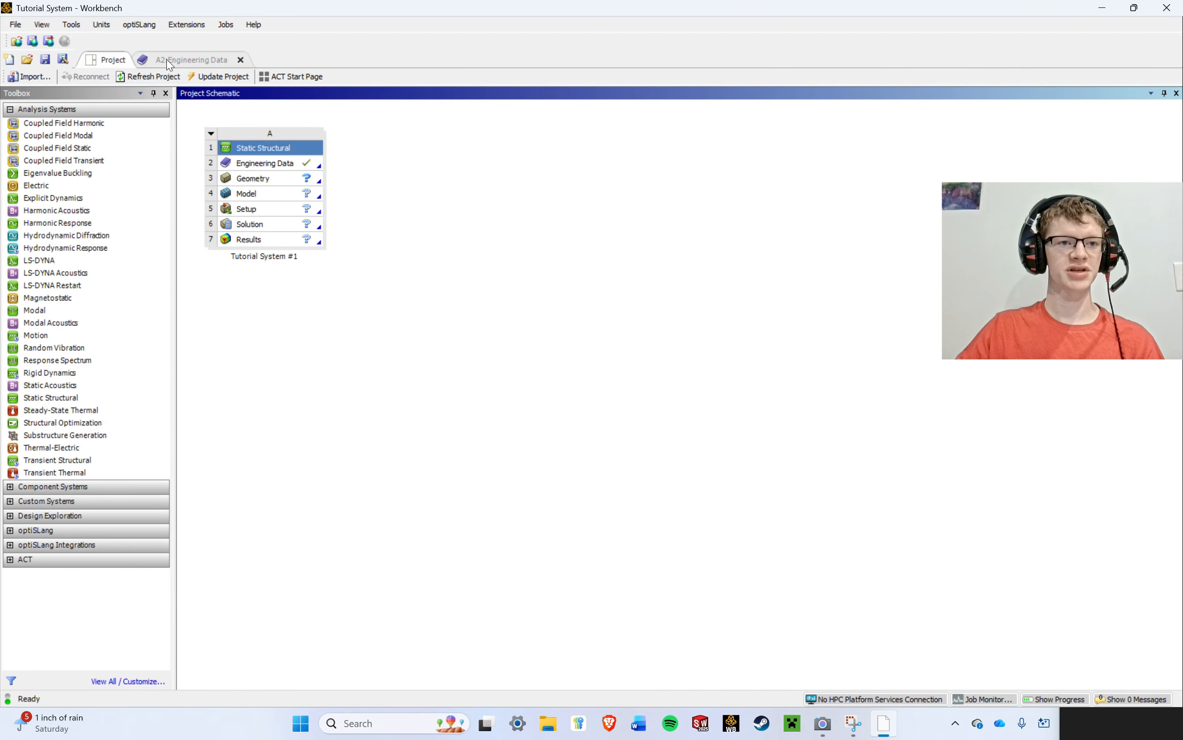
left_click(166, 59)
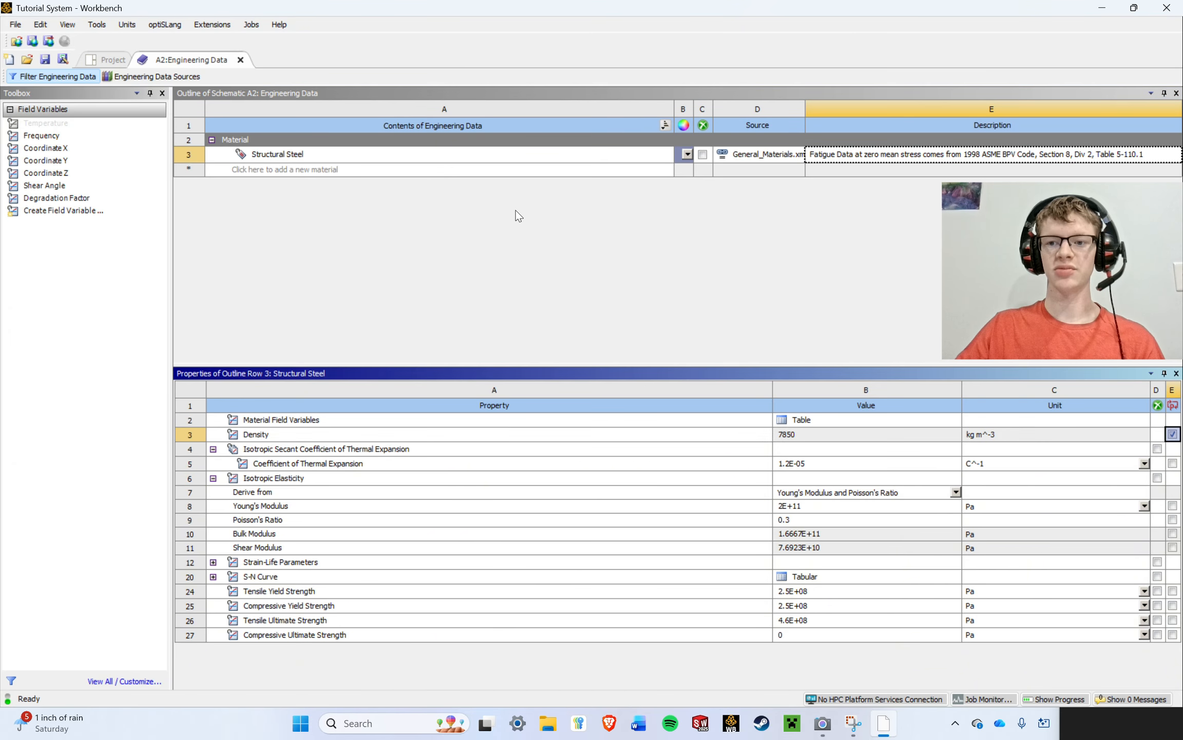
left_click(107, 60)
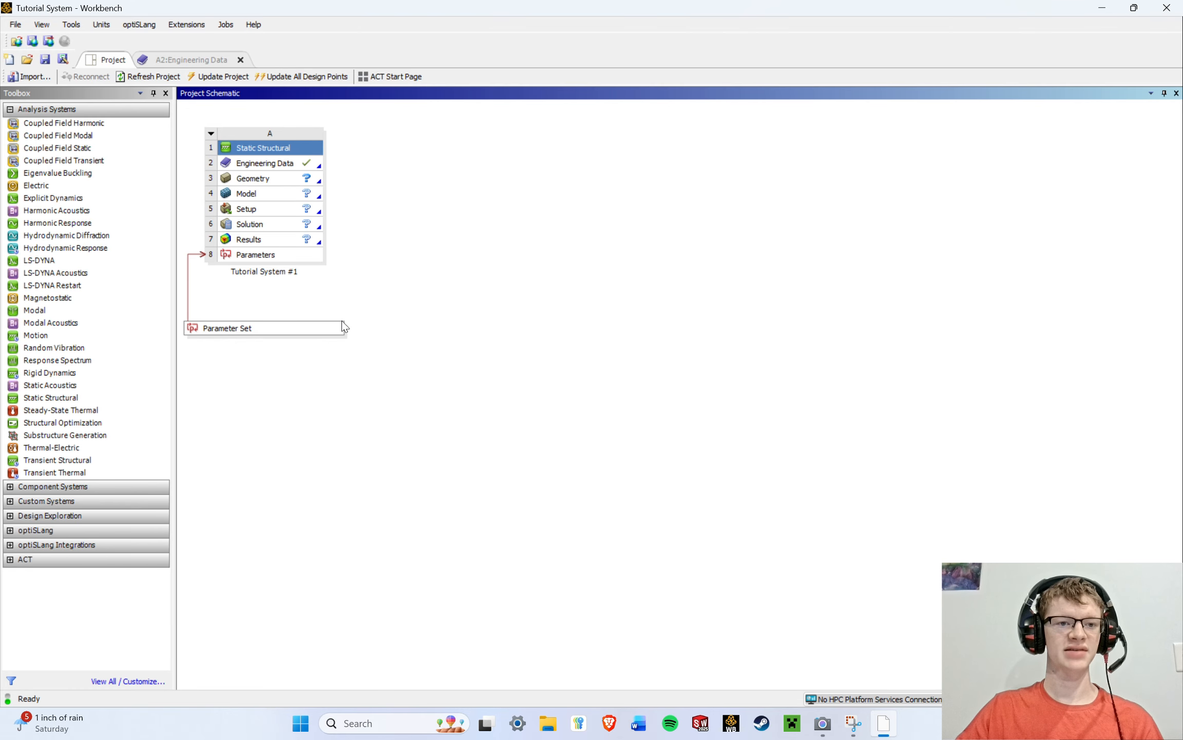
Open the Parameter Set to review the Density input parameter, then close it and return to the Project Schematic.
left_click(283, 327)
left_click(272, 362)
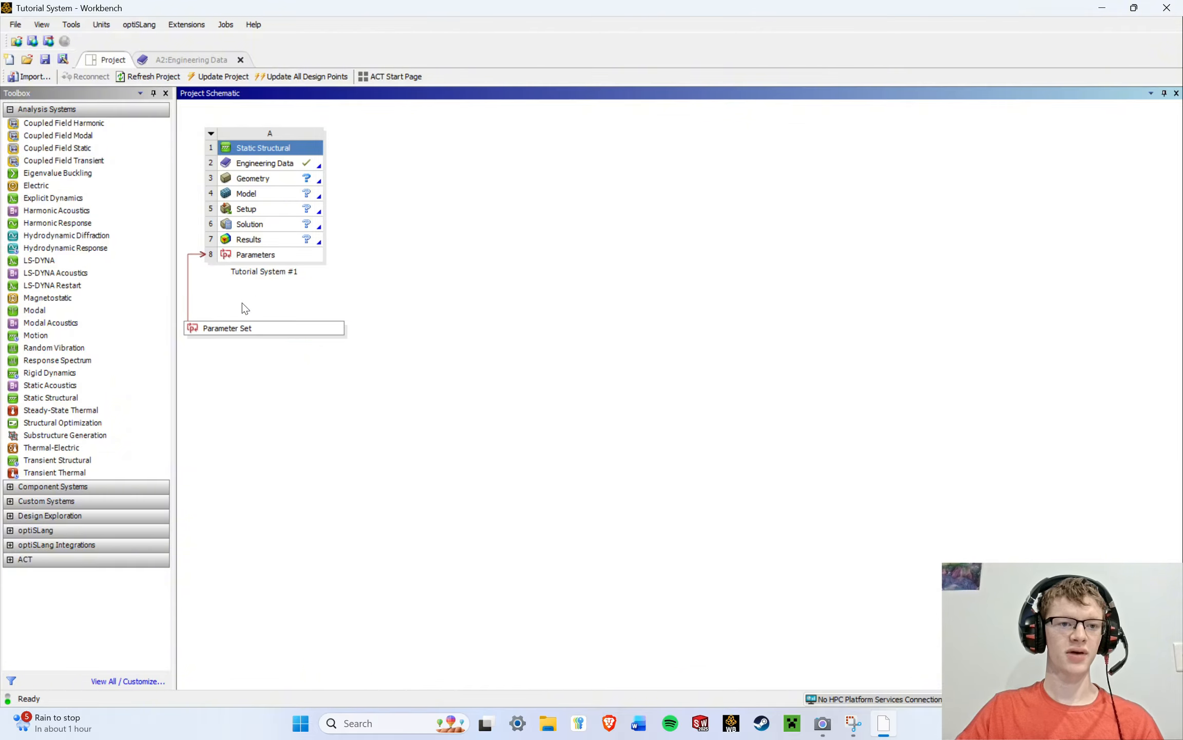
left_click(244, 329)
double_click(243, 329)
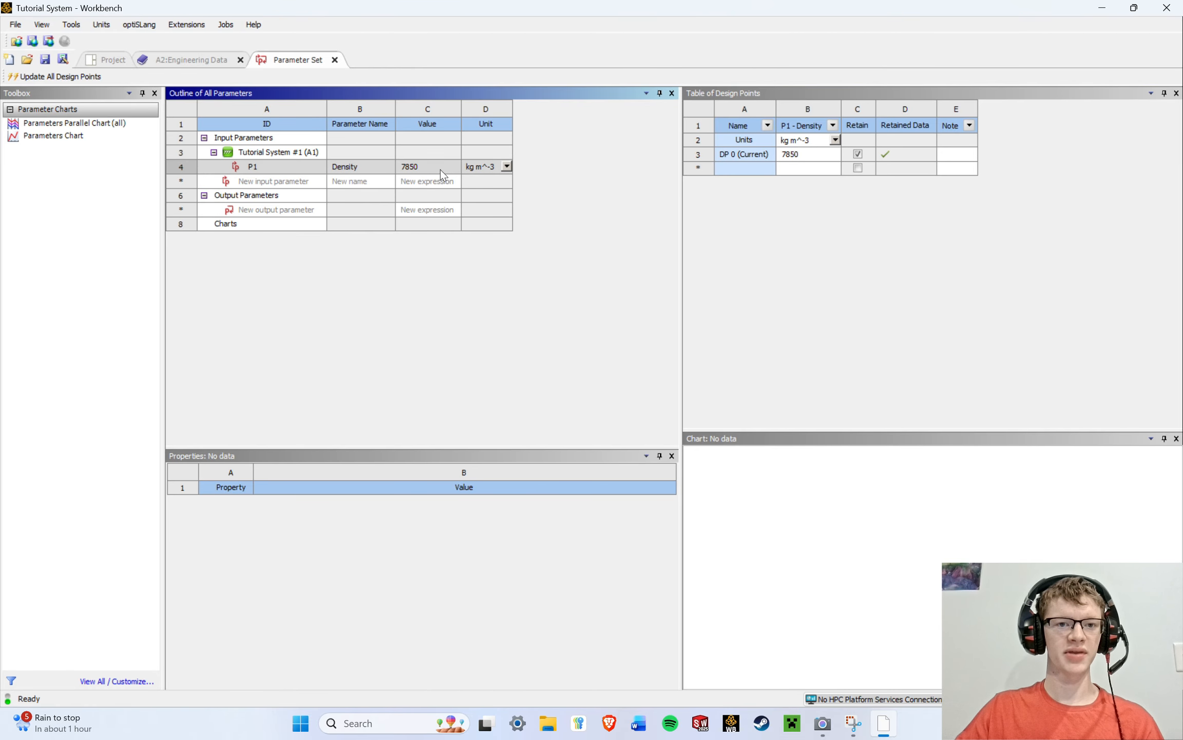
left_click(335, 60)
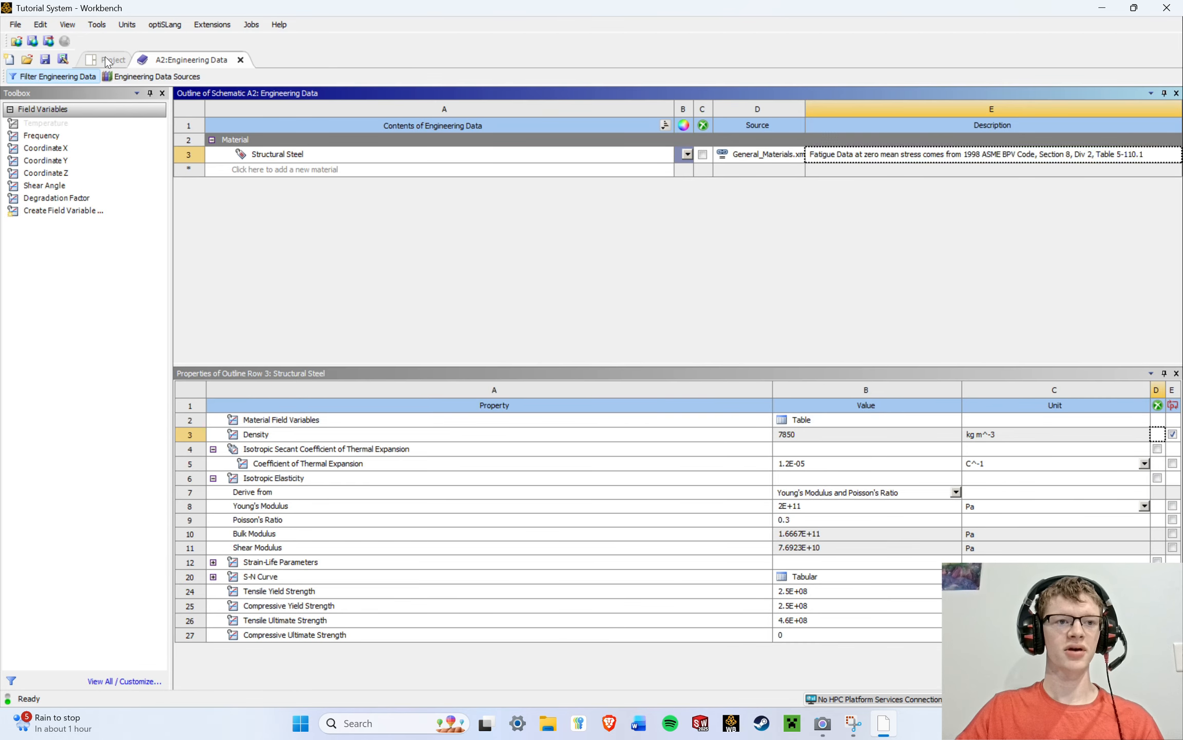
left_click(109, 60)
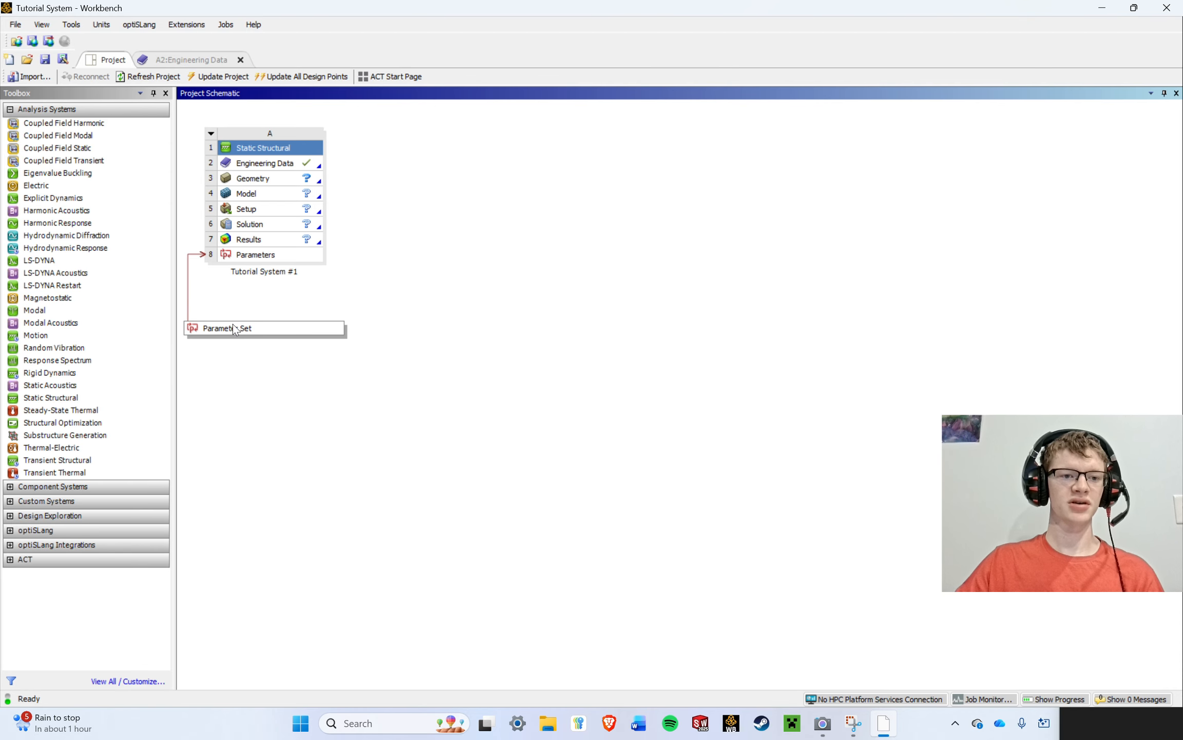
Return to Engineering Data and collapse and re-expand the Isotropic Elasticity group of Structural Steel.
left_click(194, 62)
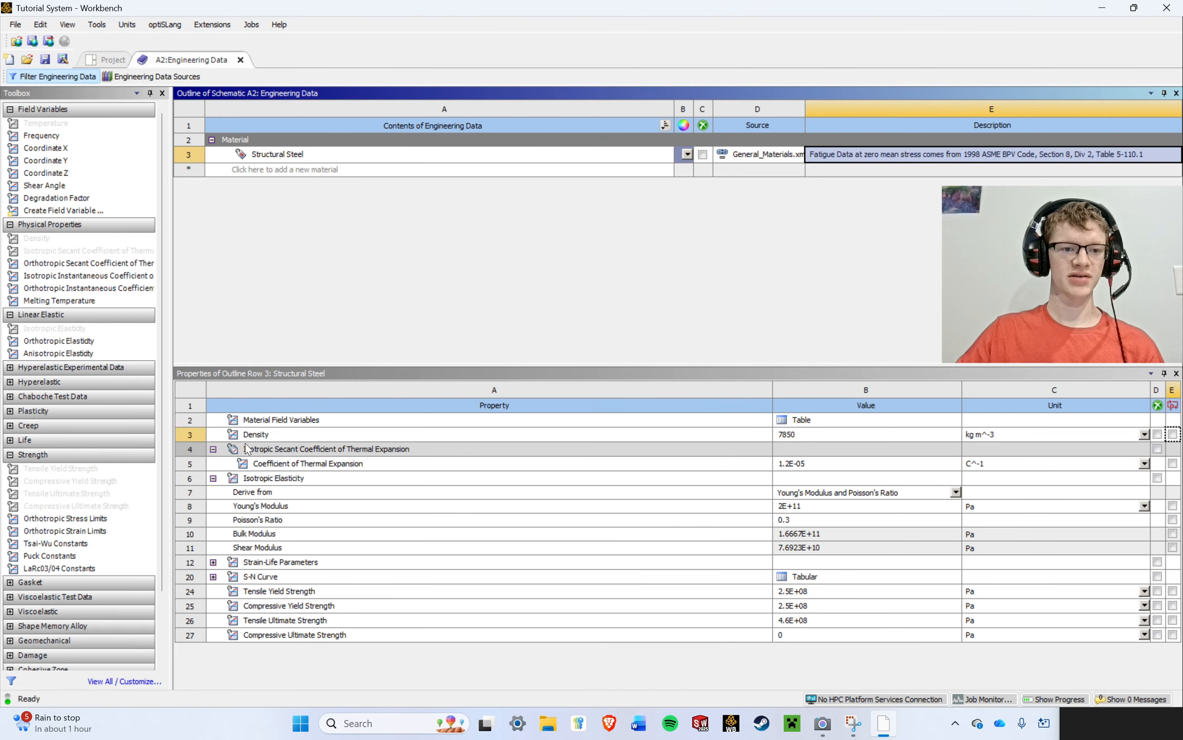
left_click(214, 450)
left_click(213, 449)
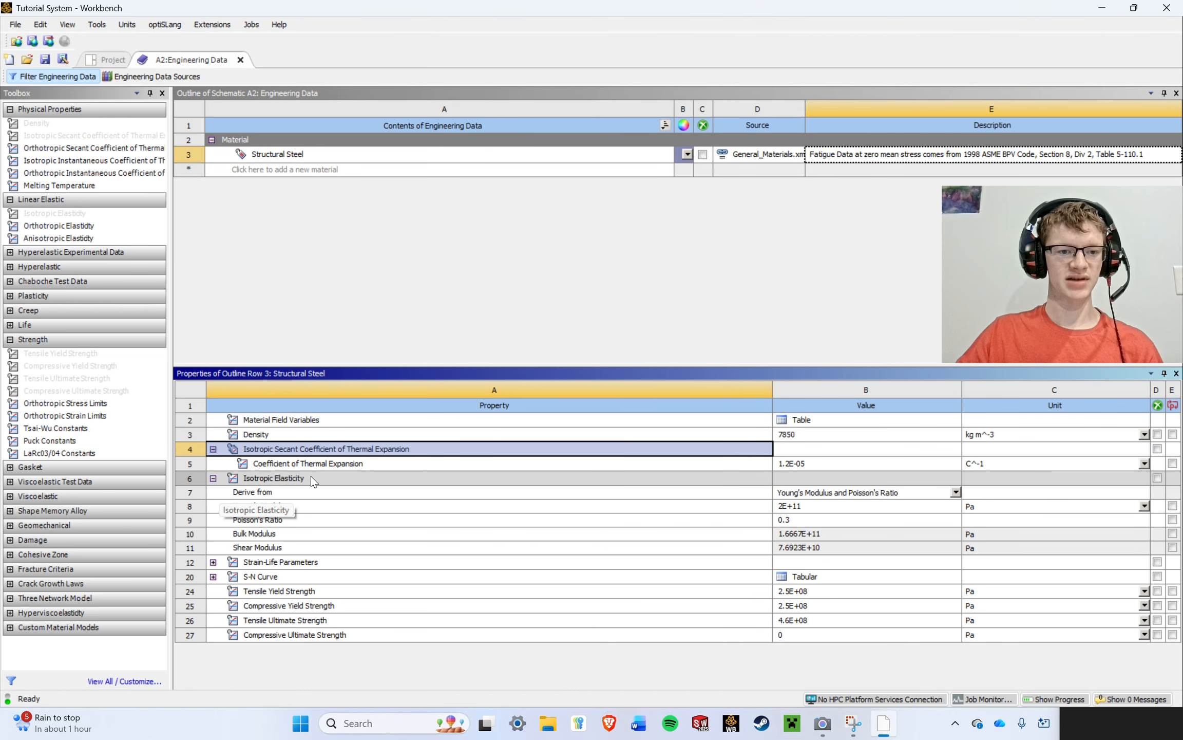
left_click(213, 479)
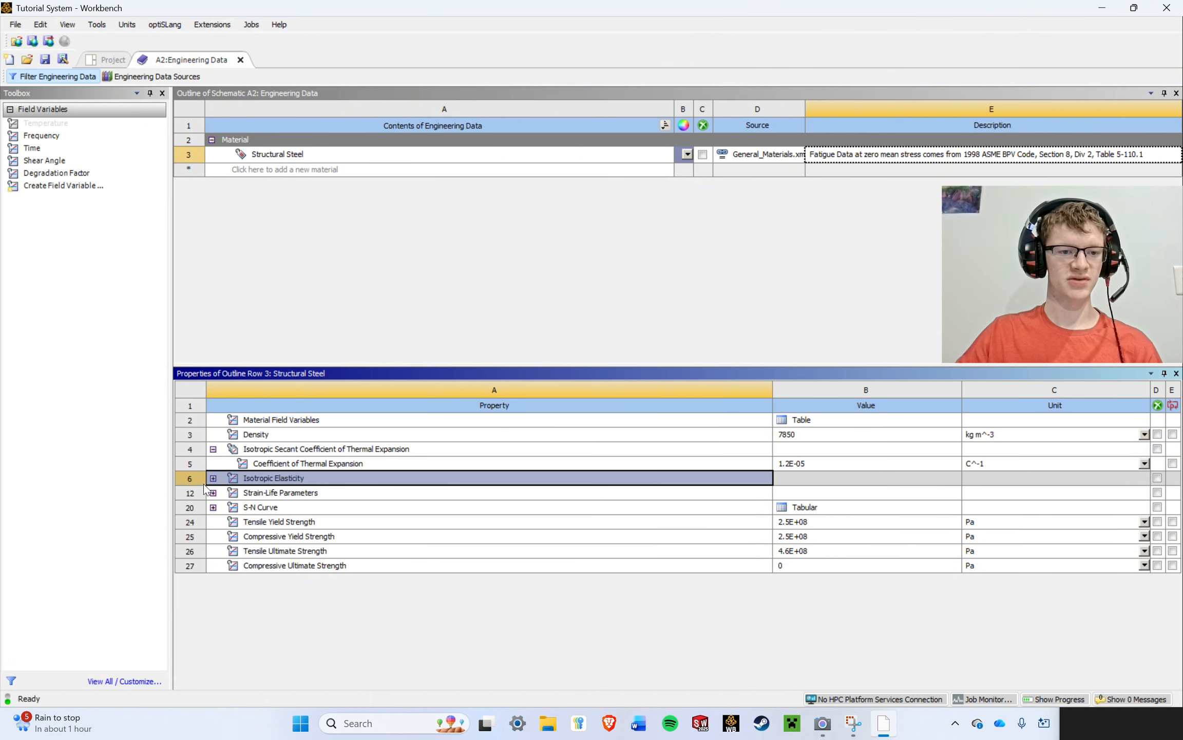
left_click(213, 478)
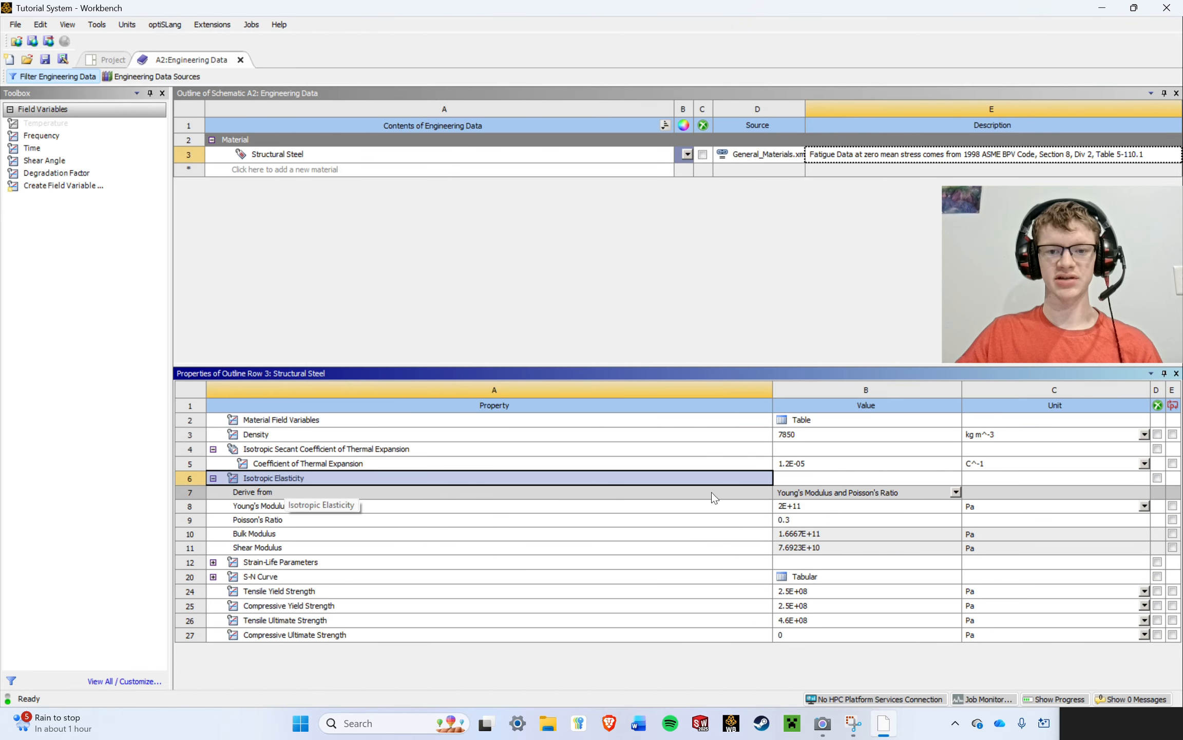
Review the Derive from options for the Isotropic Elasticity of Structural Steel without changing the selection.
left_click(270, 493)
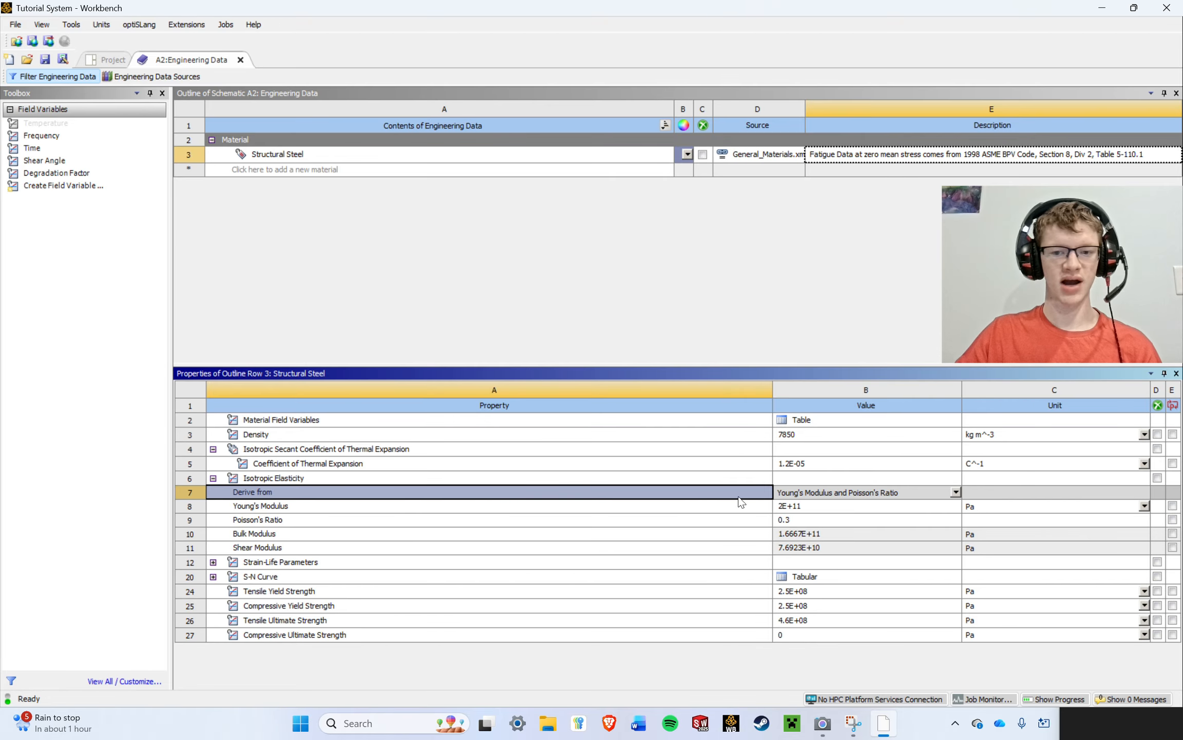
left_click(953, 491)
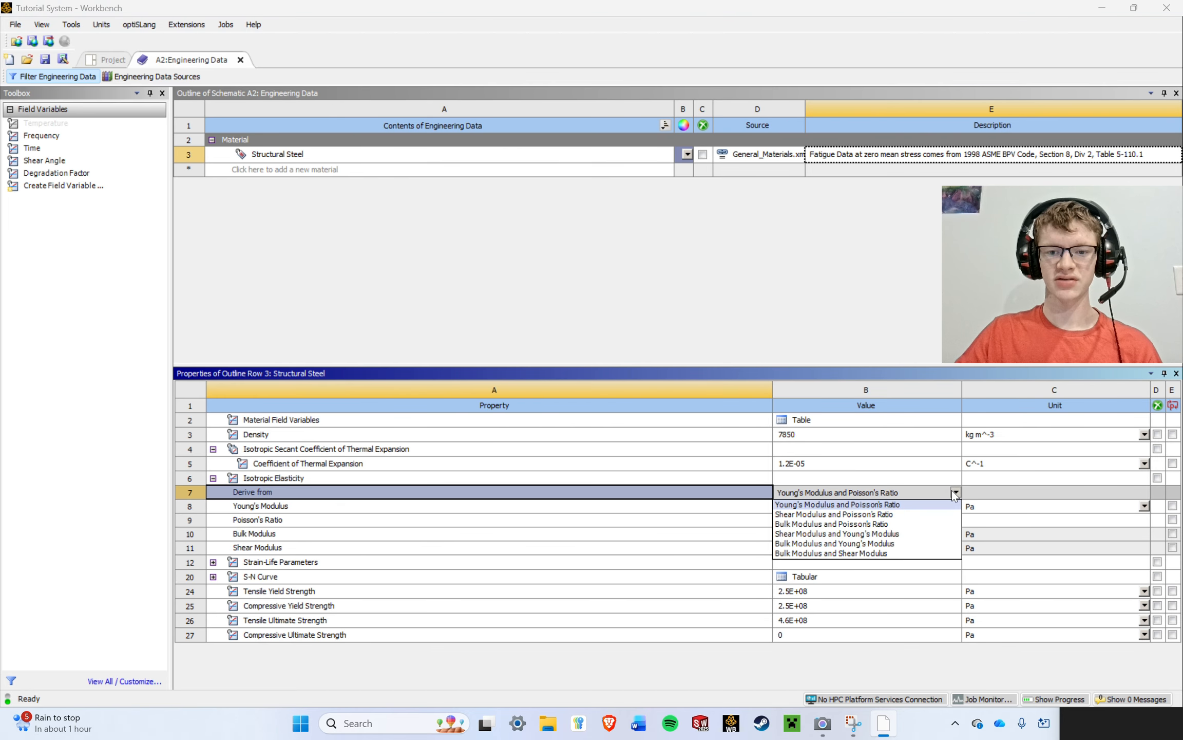
left_click(953, 491)
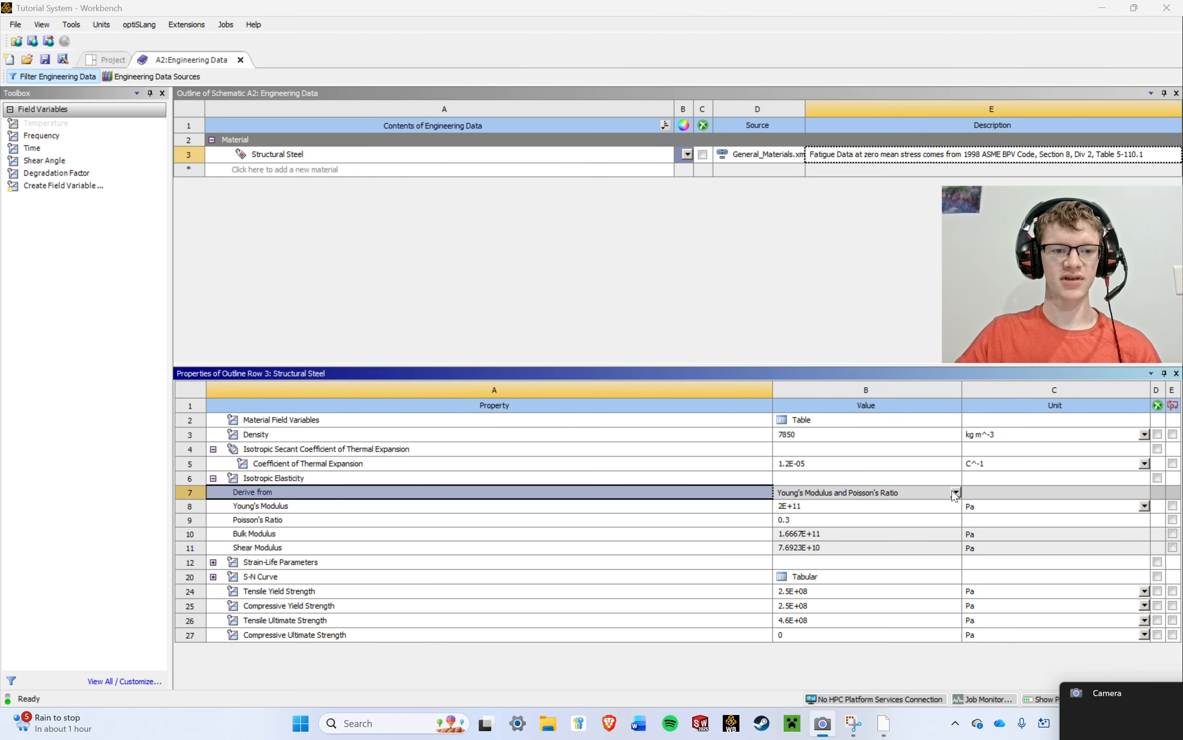
left_click(954, 492)
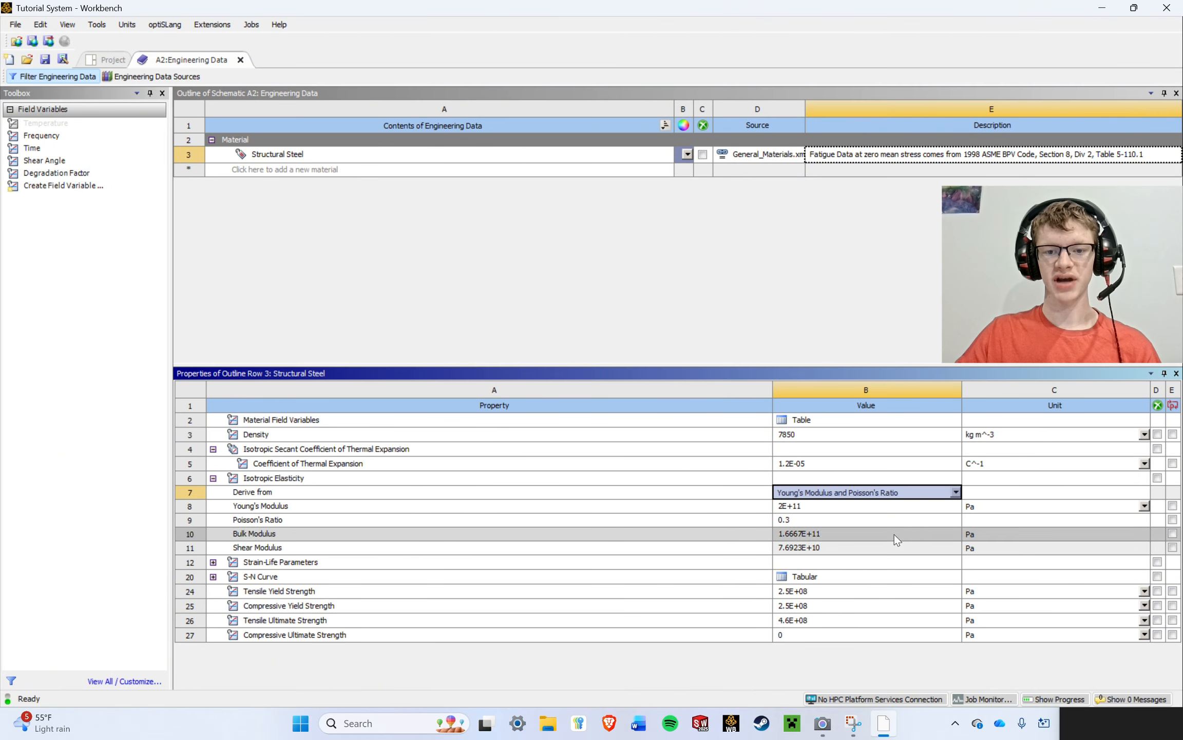
left_click(955, 492)
left_click(956, 492)
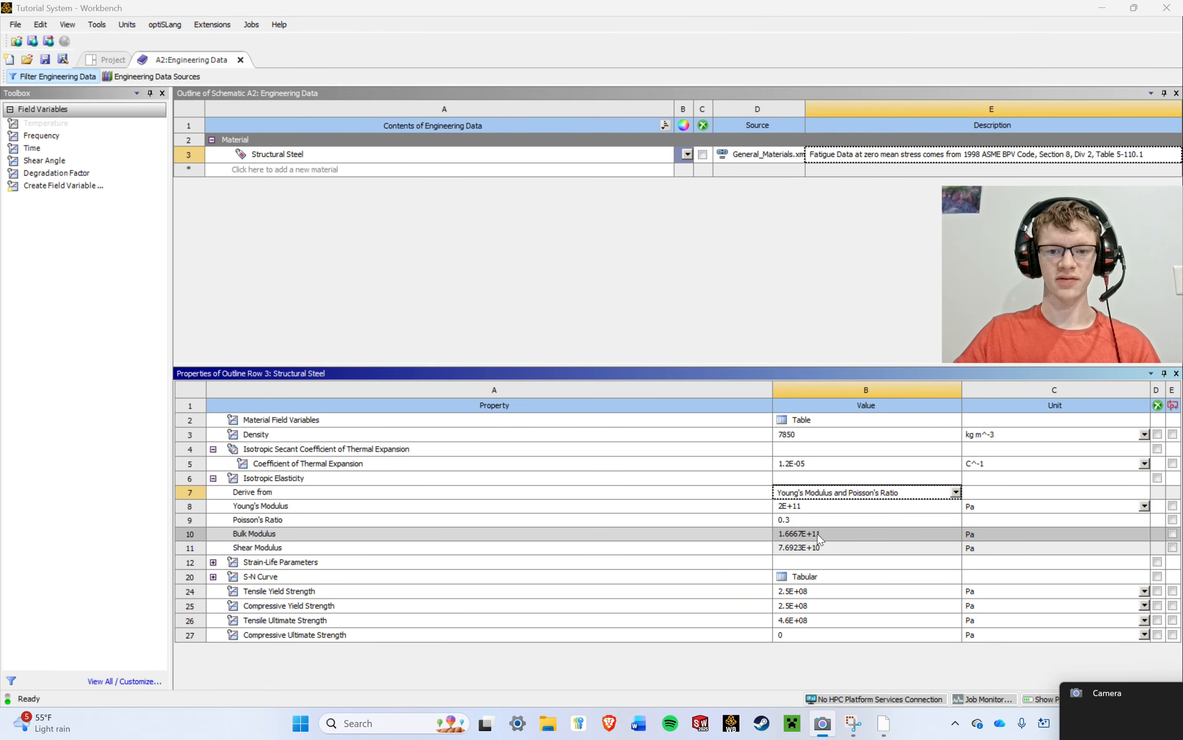
left_click(827, 285)
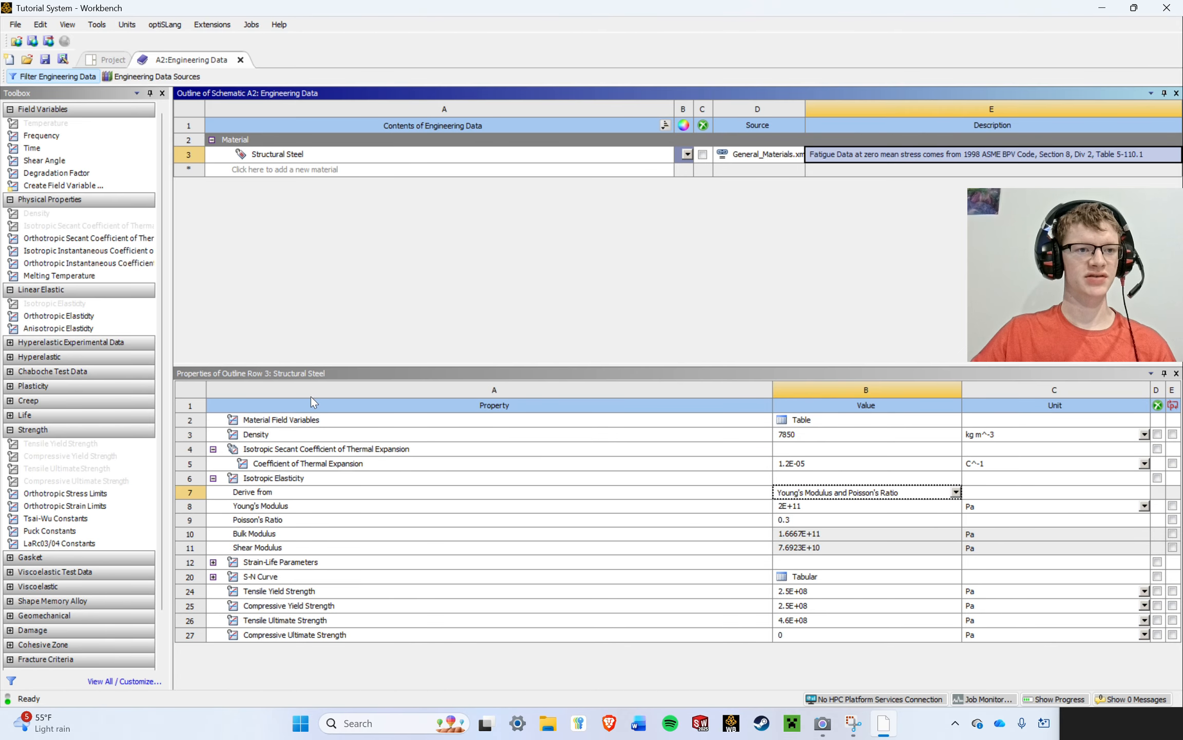
Add the Puck Constants strength property to Structural Steel and expand its entries.
scroll(106, 480, "down", 1)
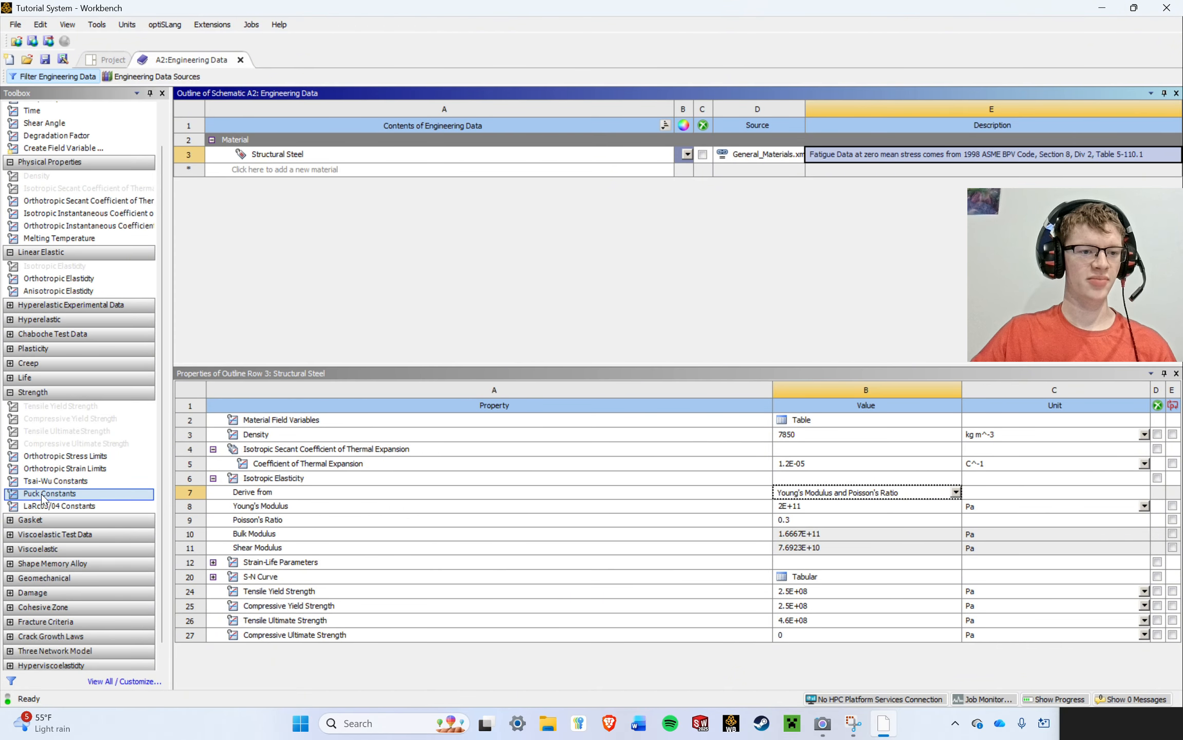
left_click_drag(43, 494, 280, 416)
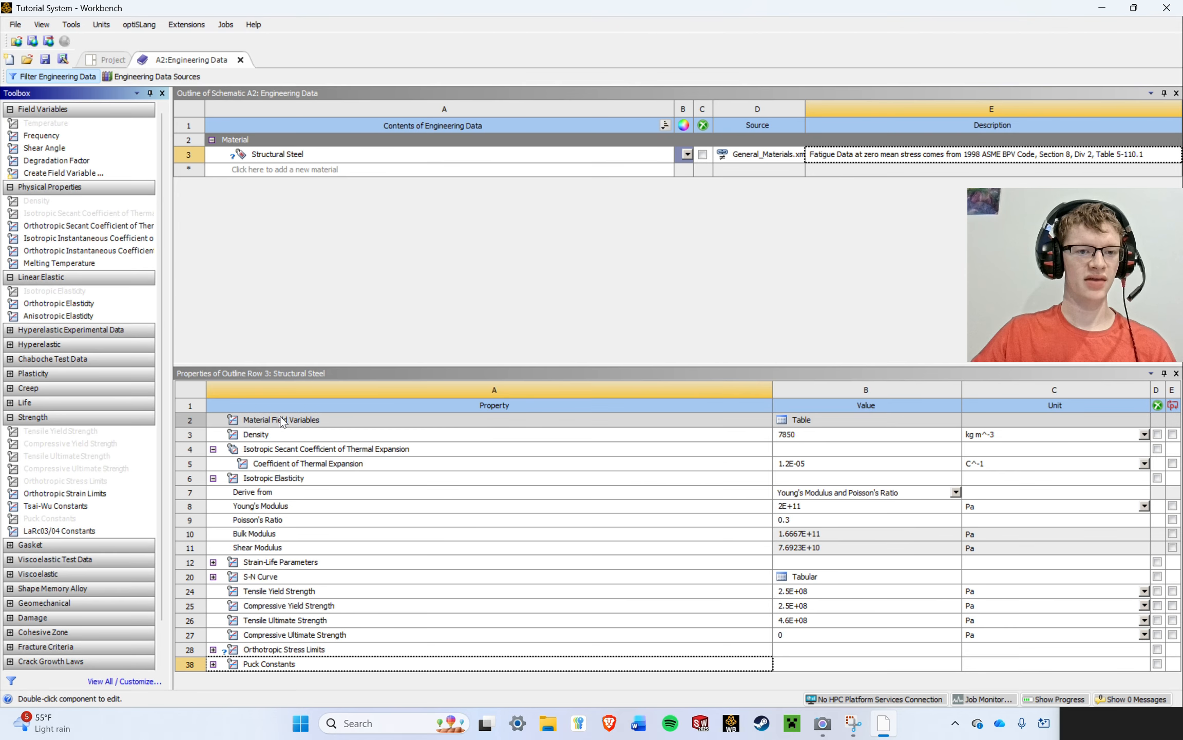
left_click(214, 664)
scroll(246, 617, "down", 1)
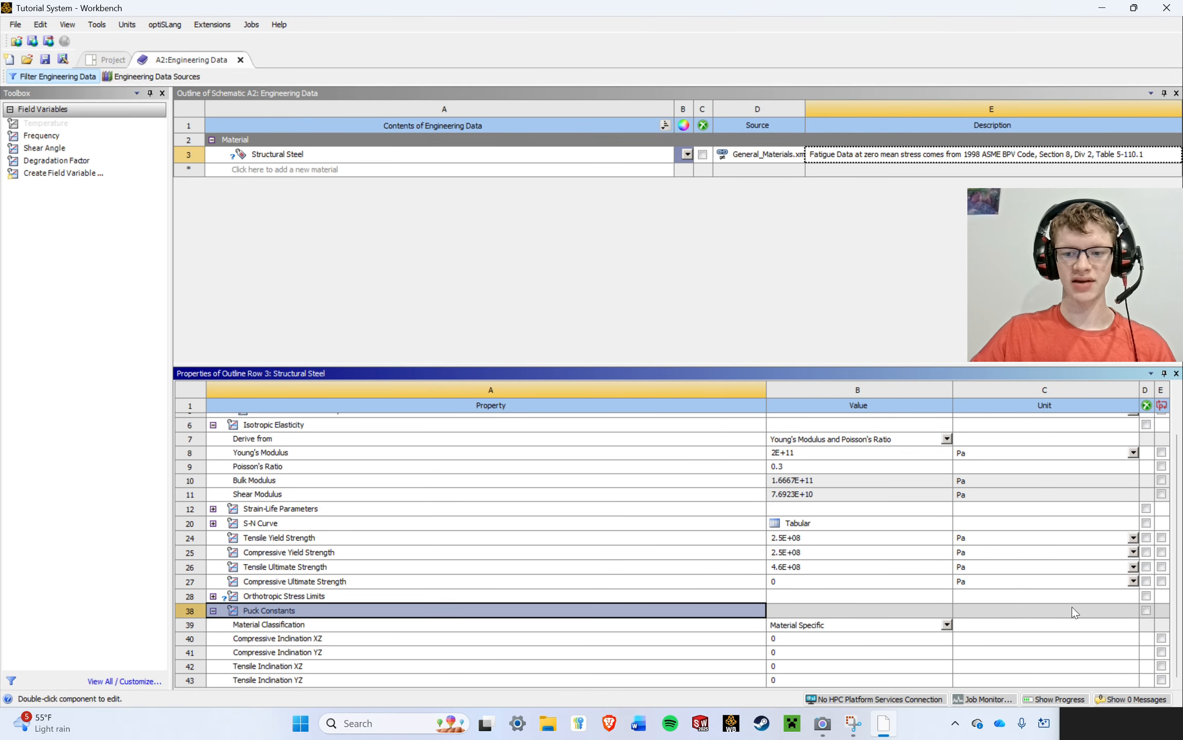
Delete the Puck Constants and Strain-Life Parameters properties from Structural Steel.
right_click(285, 613)
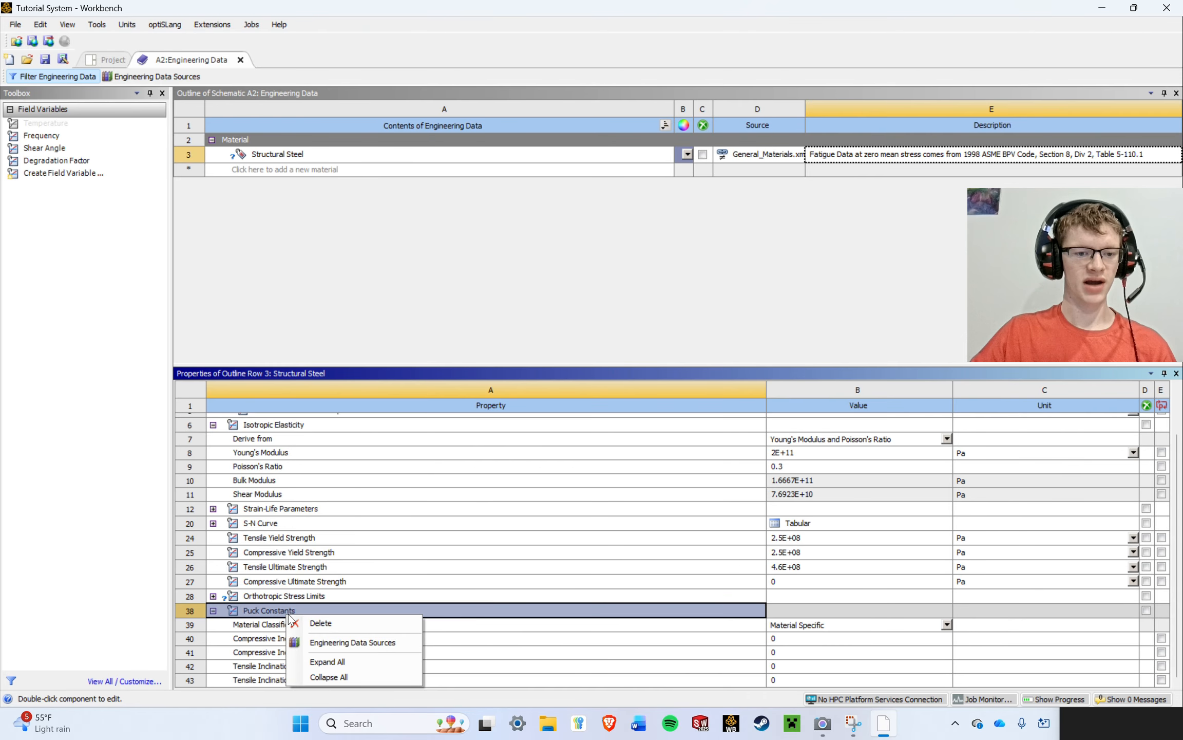
left_click(348, 628)
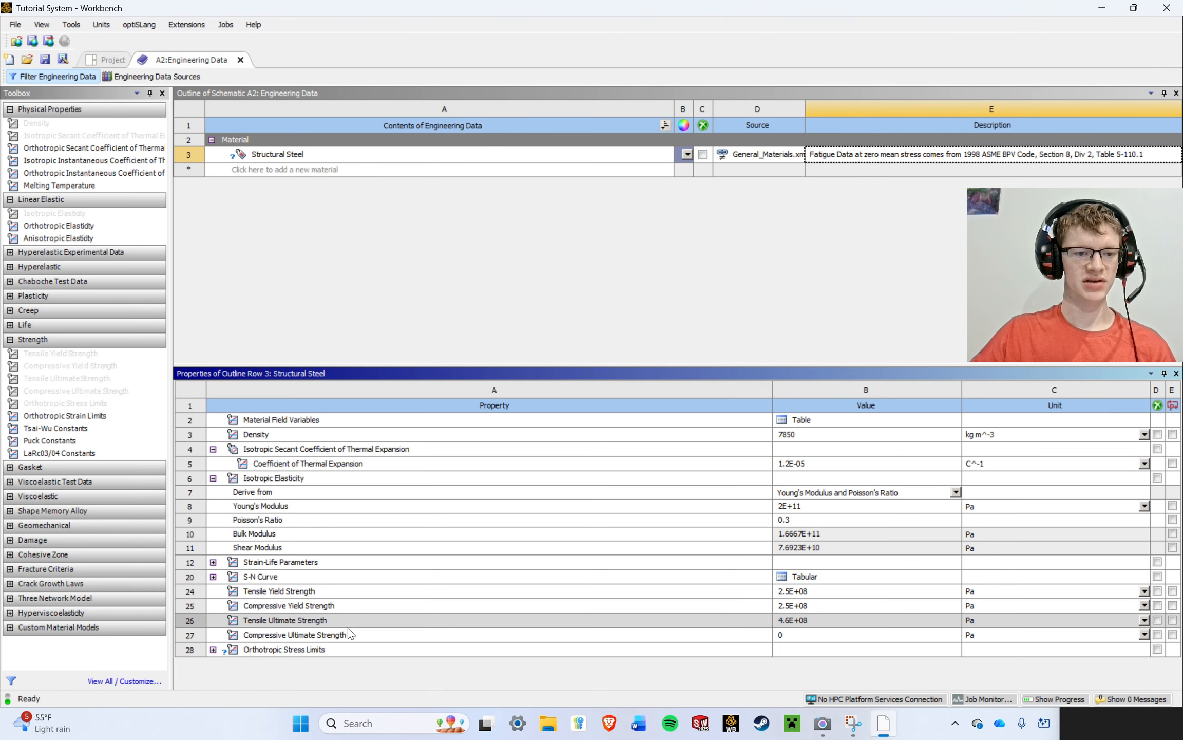
right_click(300, 562)
left_click(328, 573)
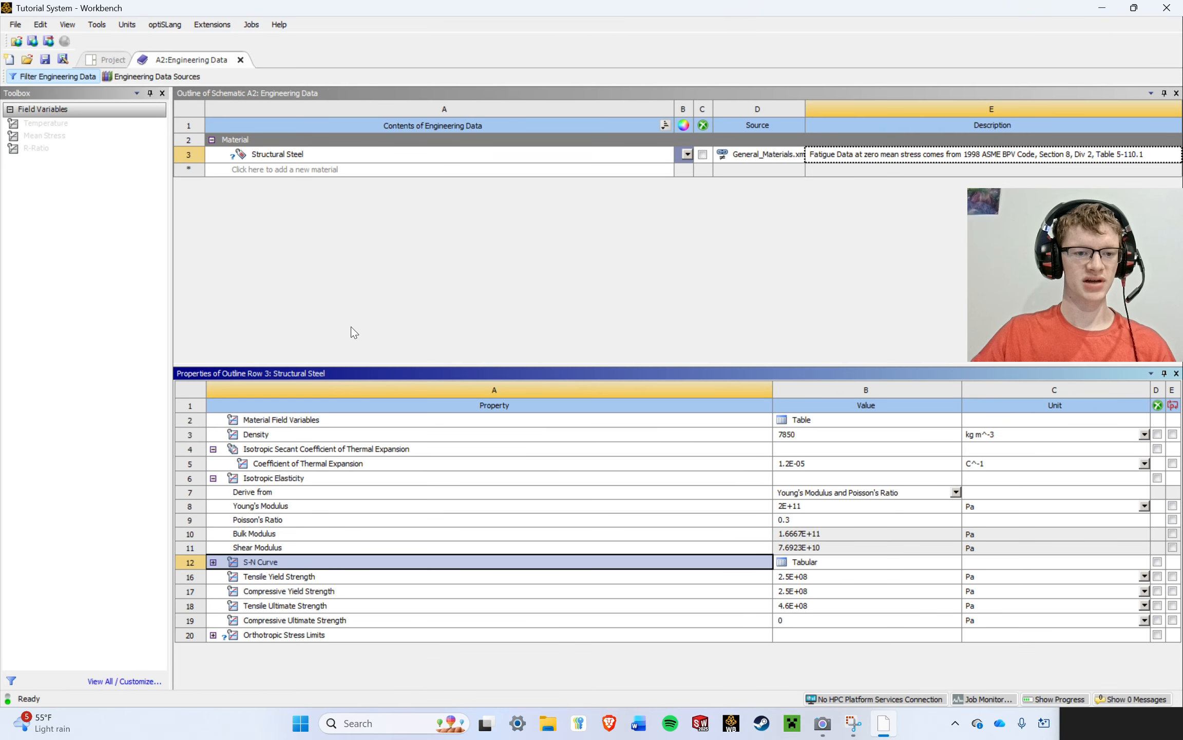
left_click(352, 323)
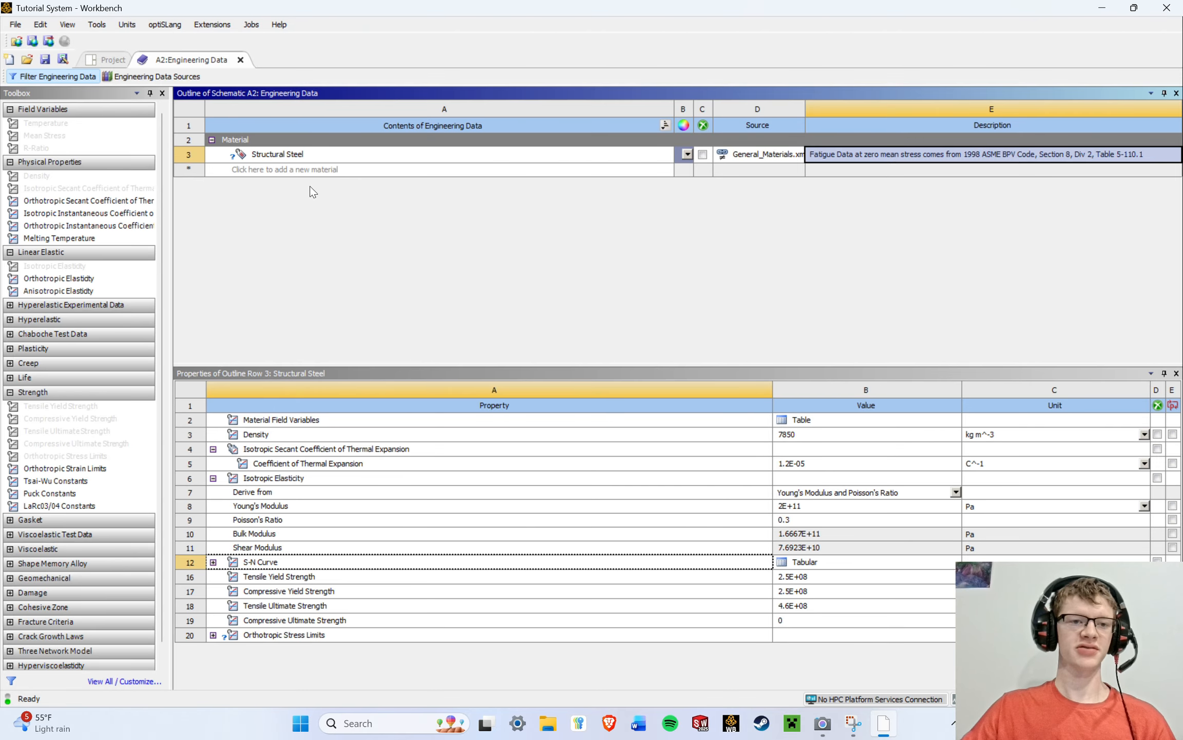
View the Engineering Data Sources briefly and return to the outline containing Structural Steel.
left_click(325, 156)
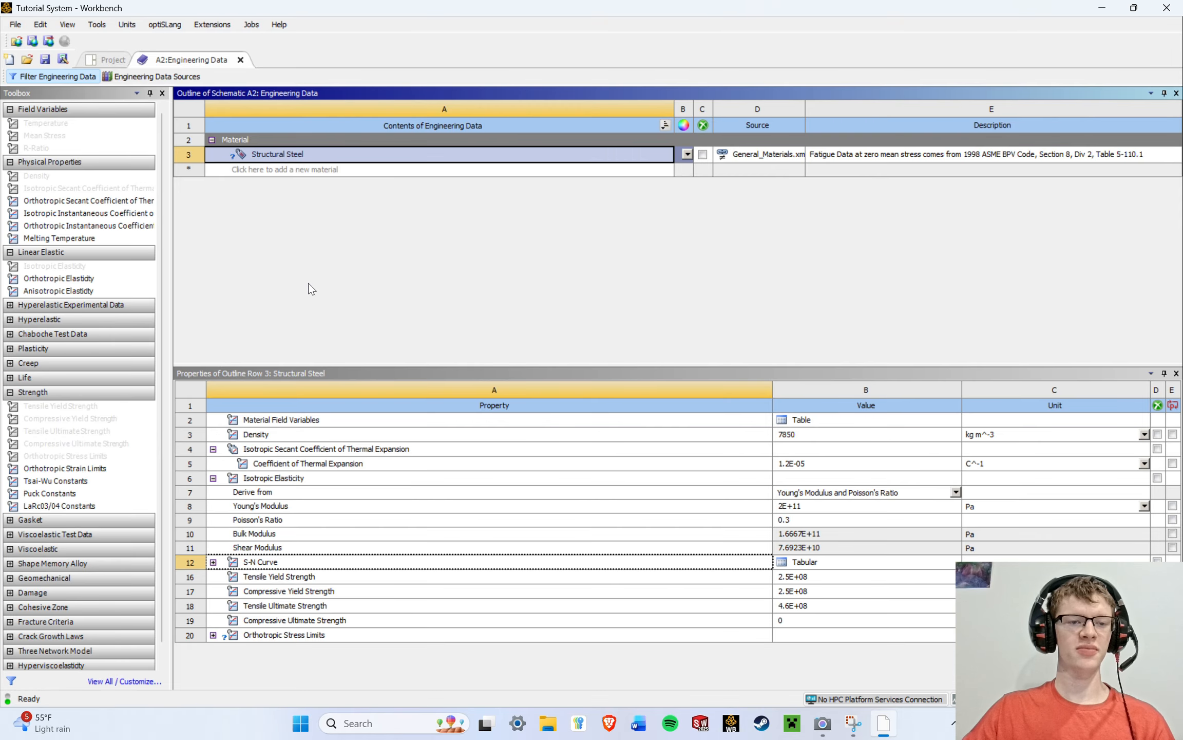
left_click(156, 77)
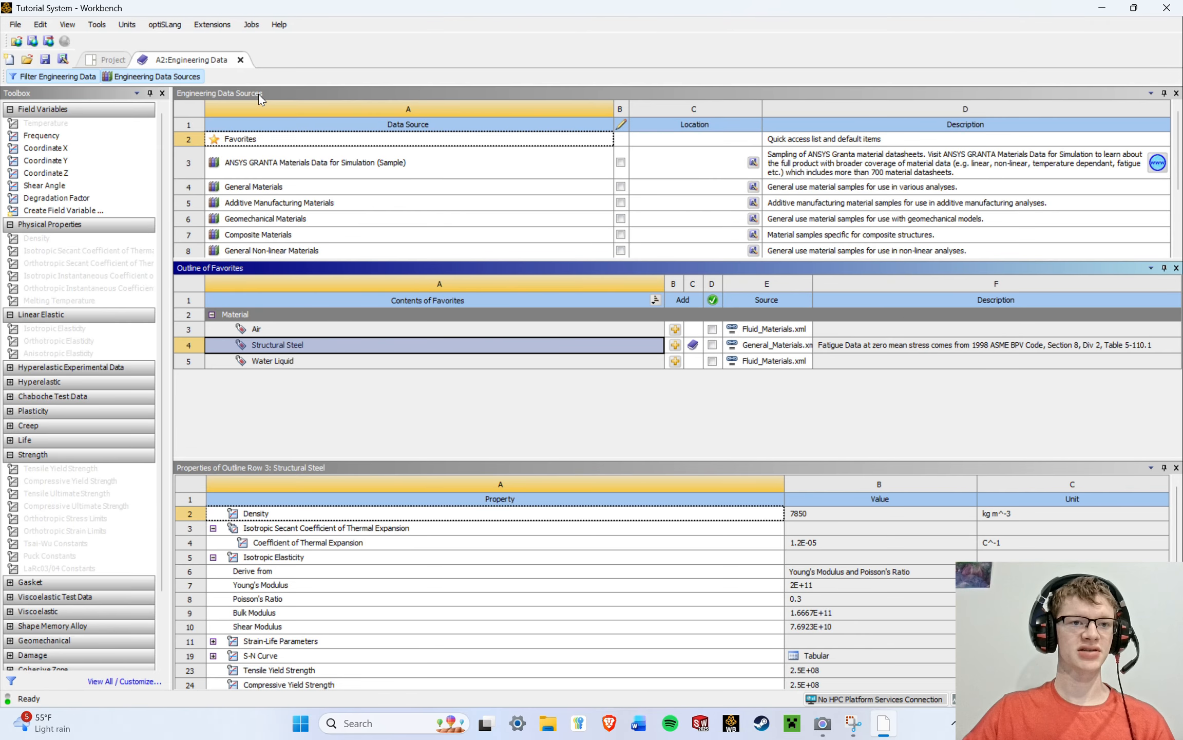
left_click(134, 77)
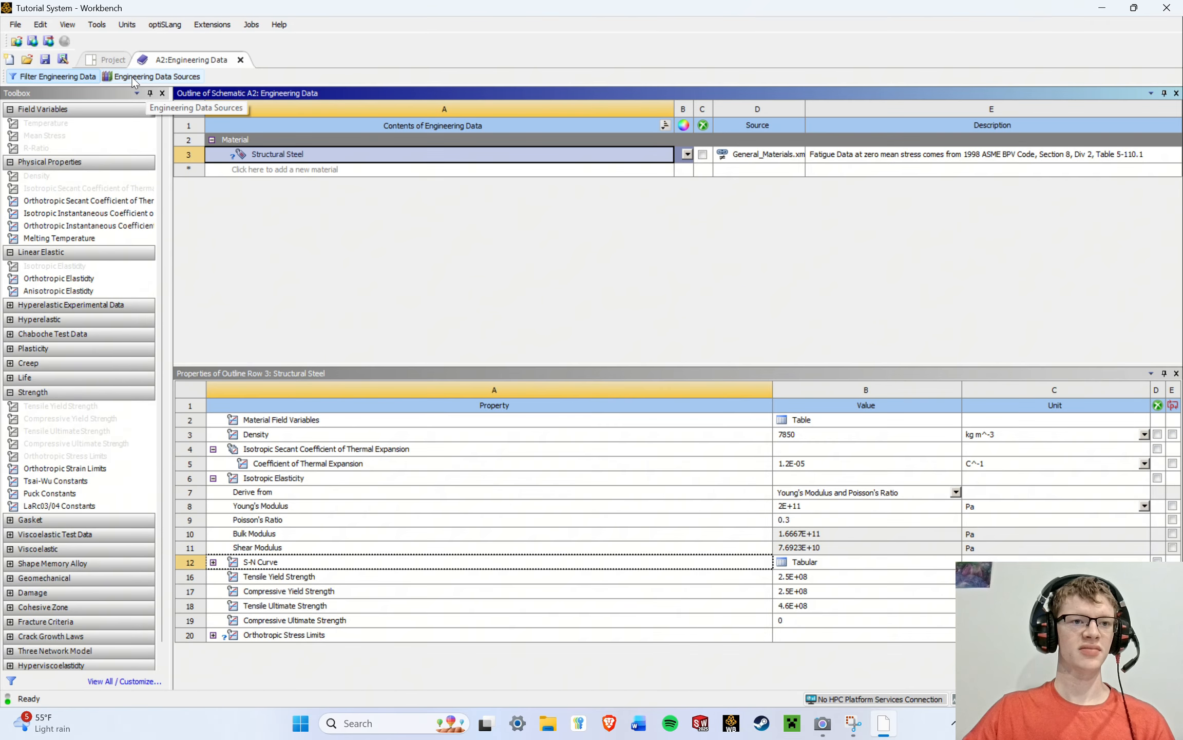
Open the Engineering Data Sources from Structural Steel and enlarge the data source and Favorites areas.
right_click(291, 156)
left_click(359, 351)
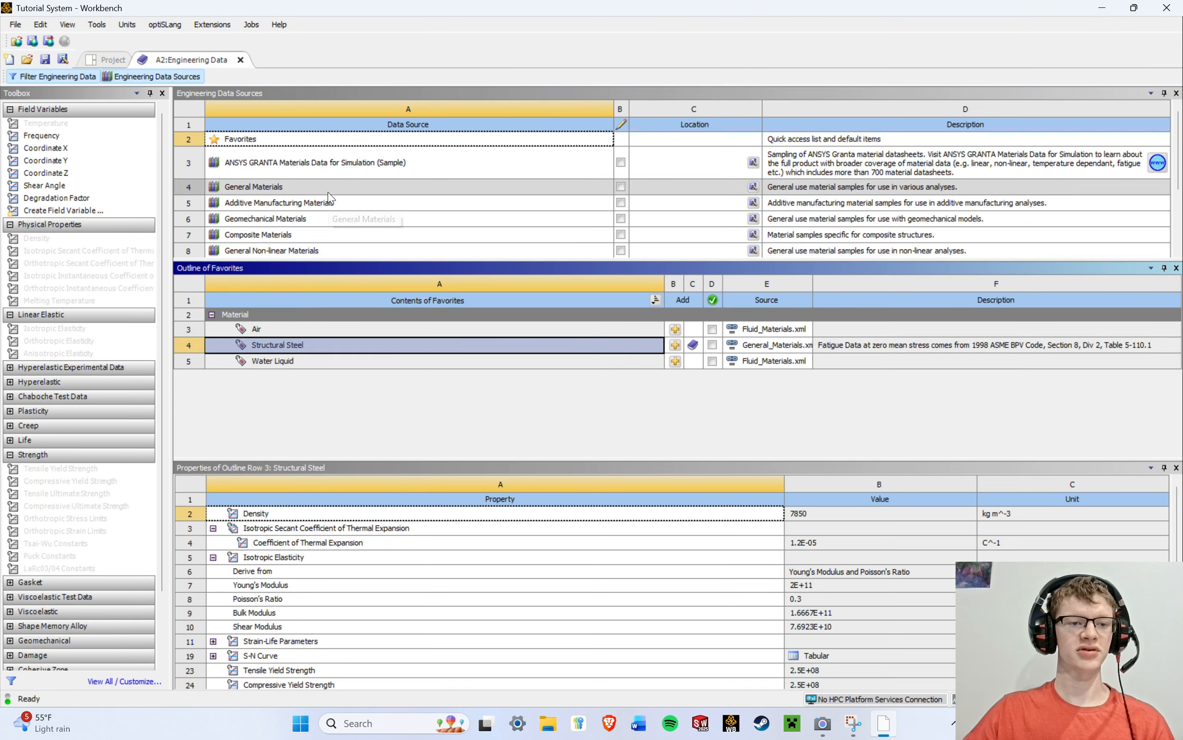
left_click_drag(408, 259, 404, 308)
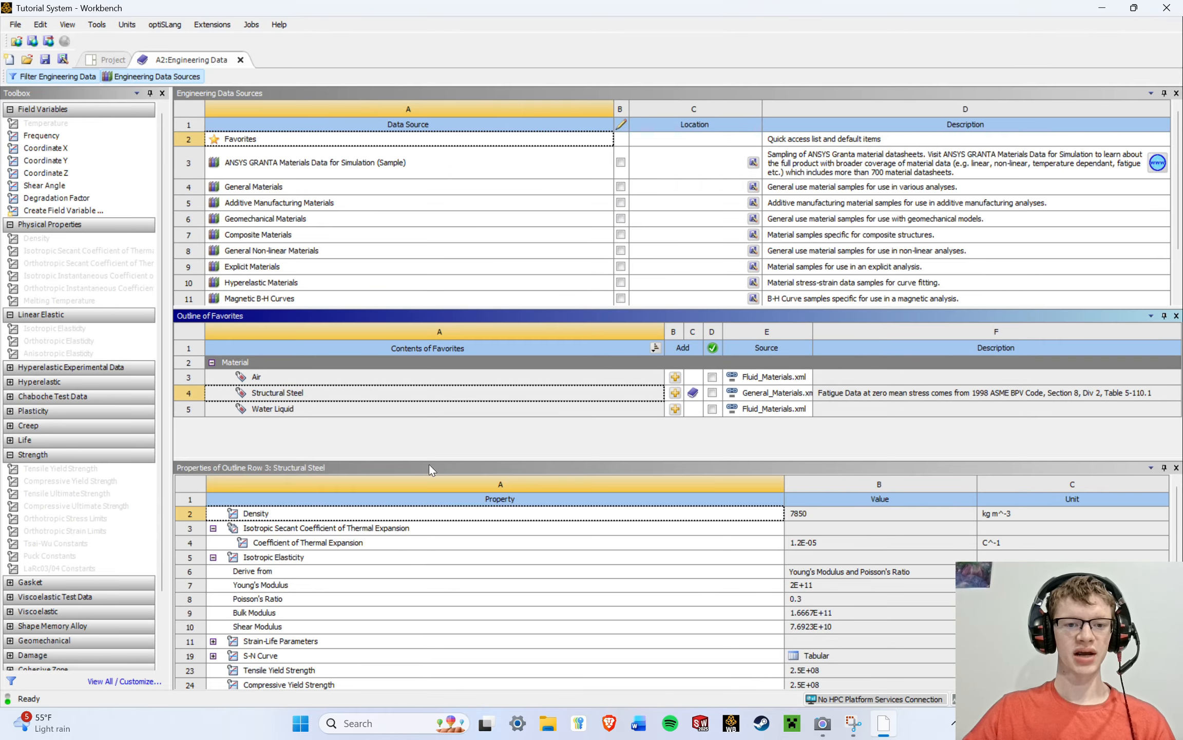
left_click_drag(430, 458, 427, 477)
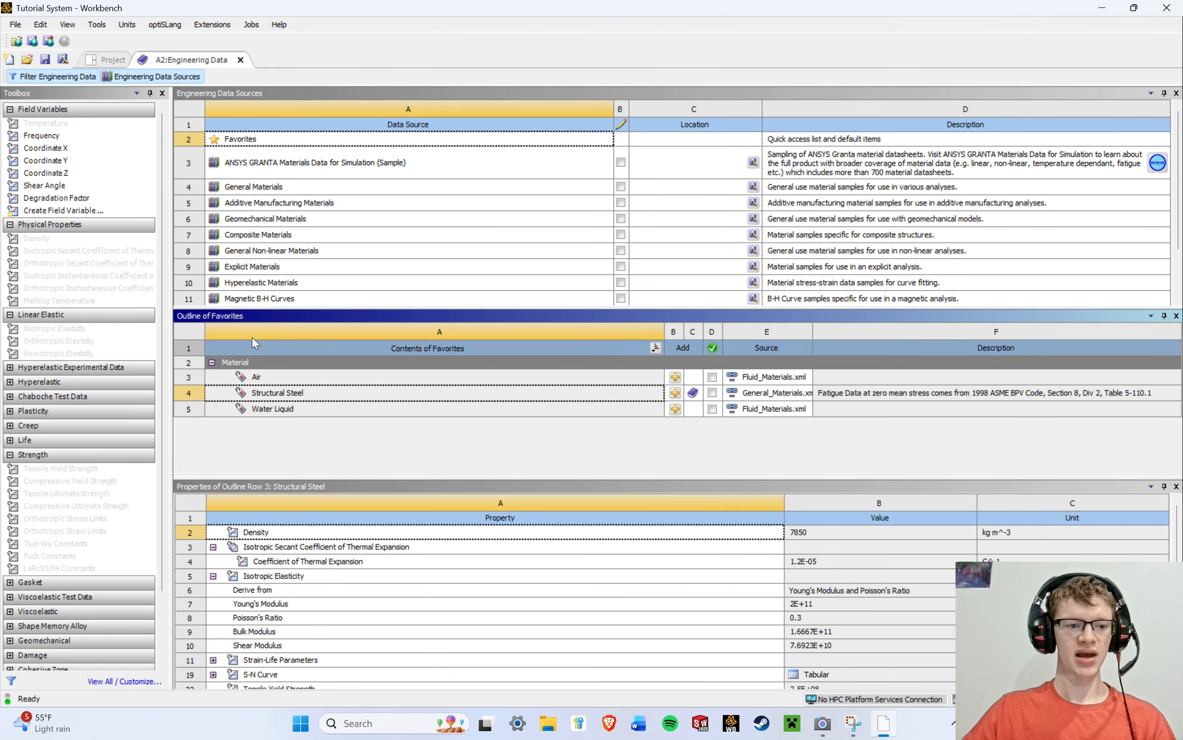
Reset the workspace layout and close the Density table and chart panes.
left_click(67, 24)
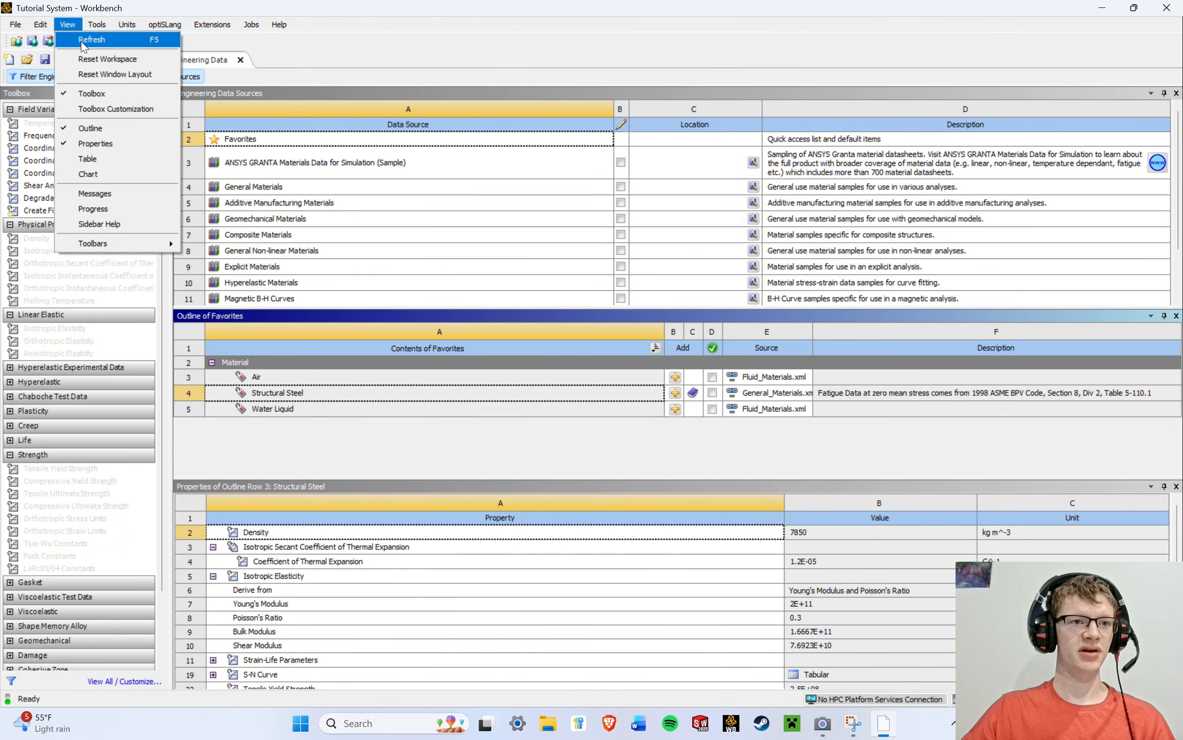
left_click(107, 60)
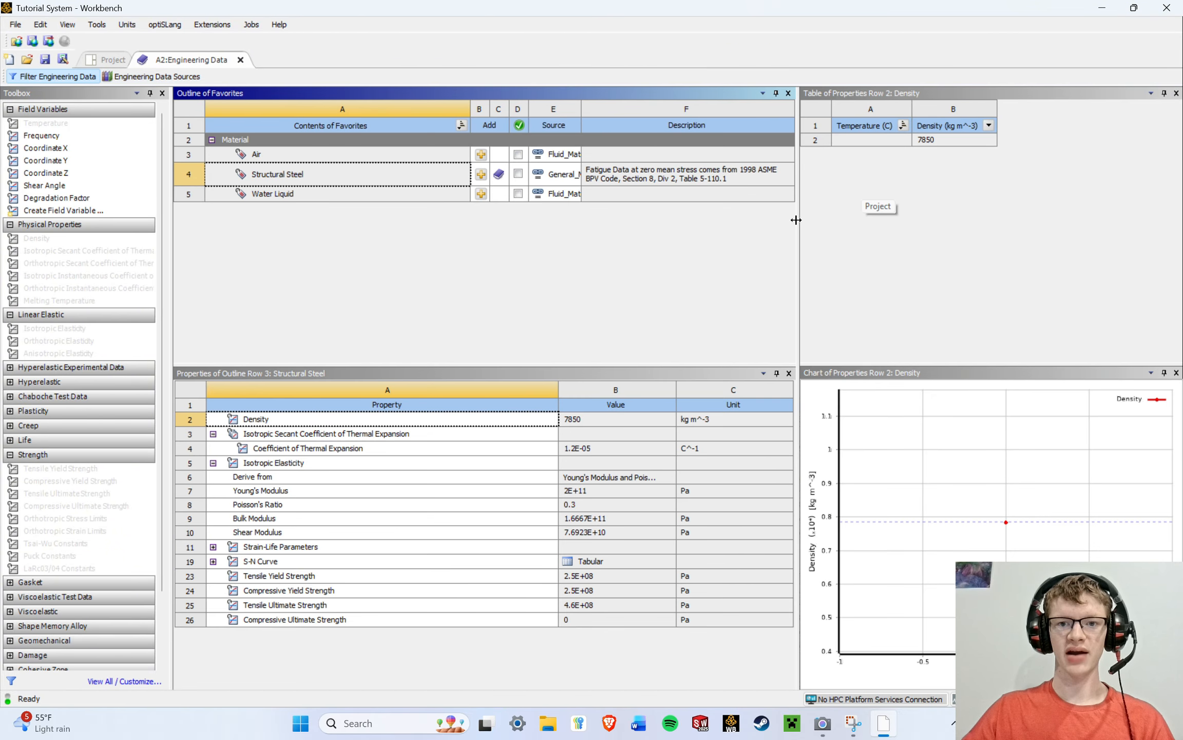
left_click_drag(796, 220, 819, 226)
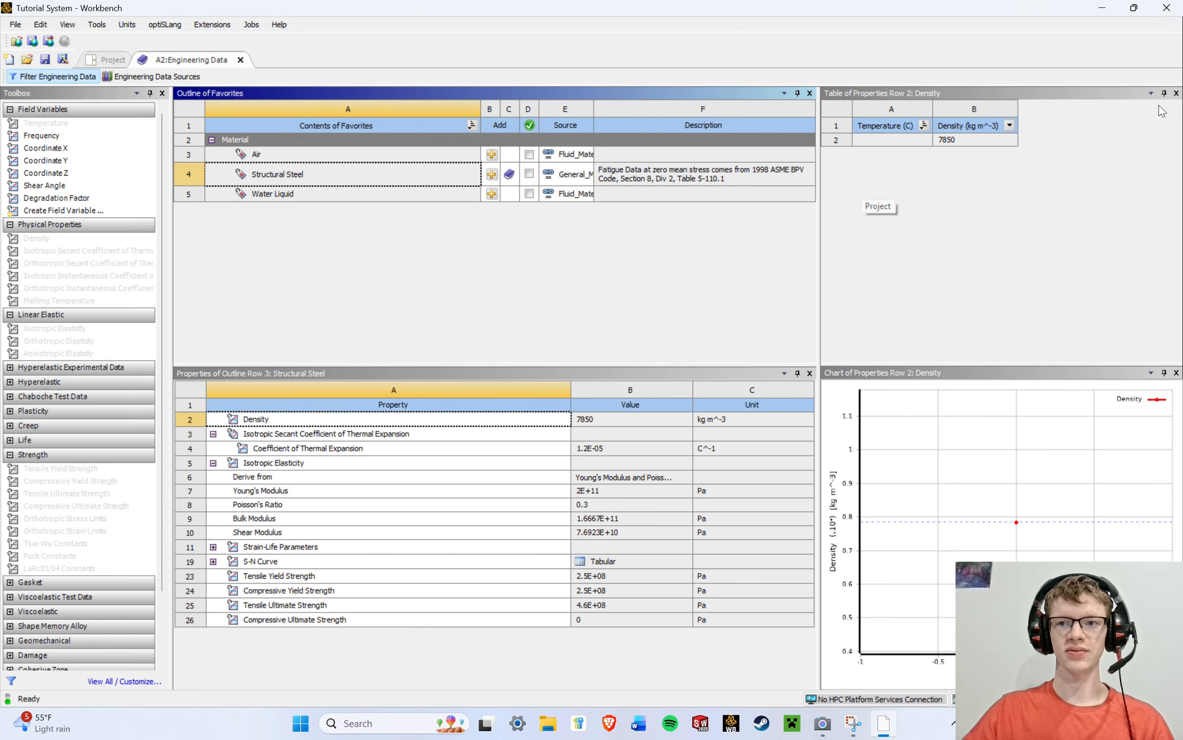
left_click(1176, 93)
left_click(1176, 92)
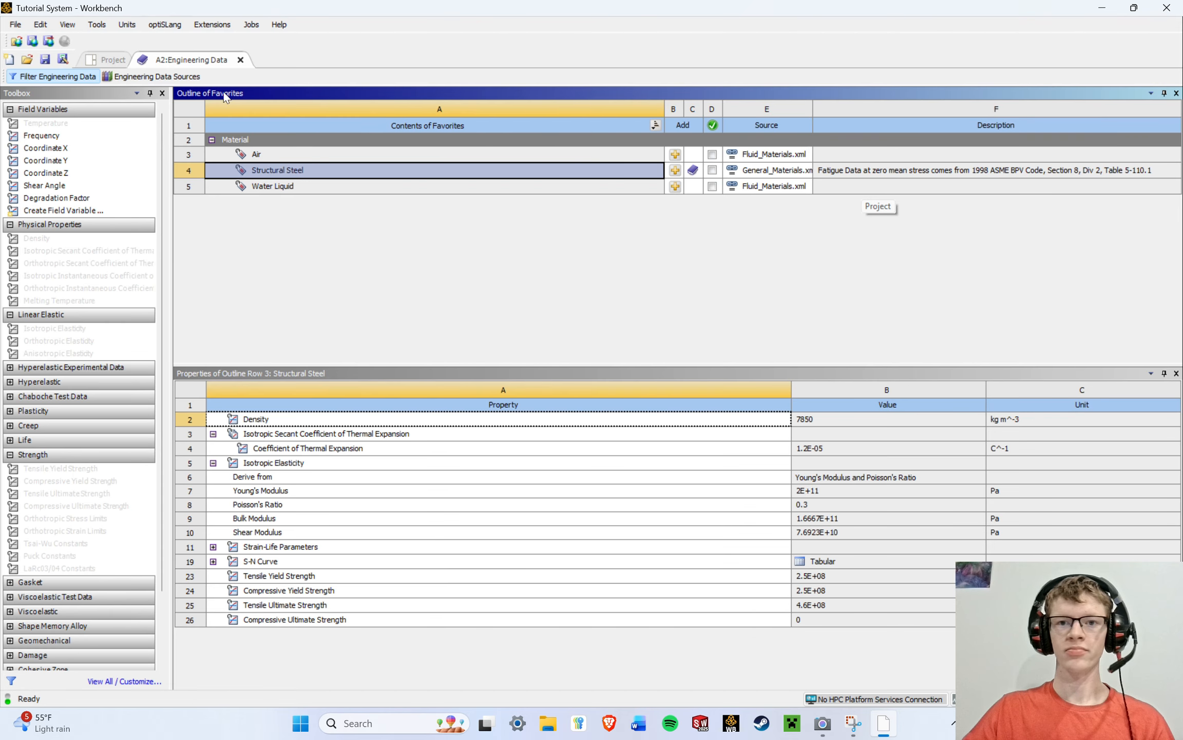
Reopen the Engineering Data Sources, enlarge the data source list and browse its material libraries.
left_click(142, 77)
left_click_drag(354, 260, 358, 327)
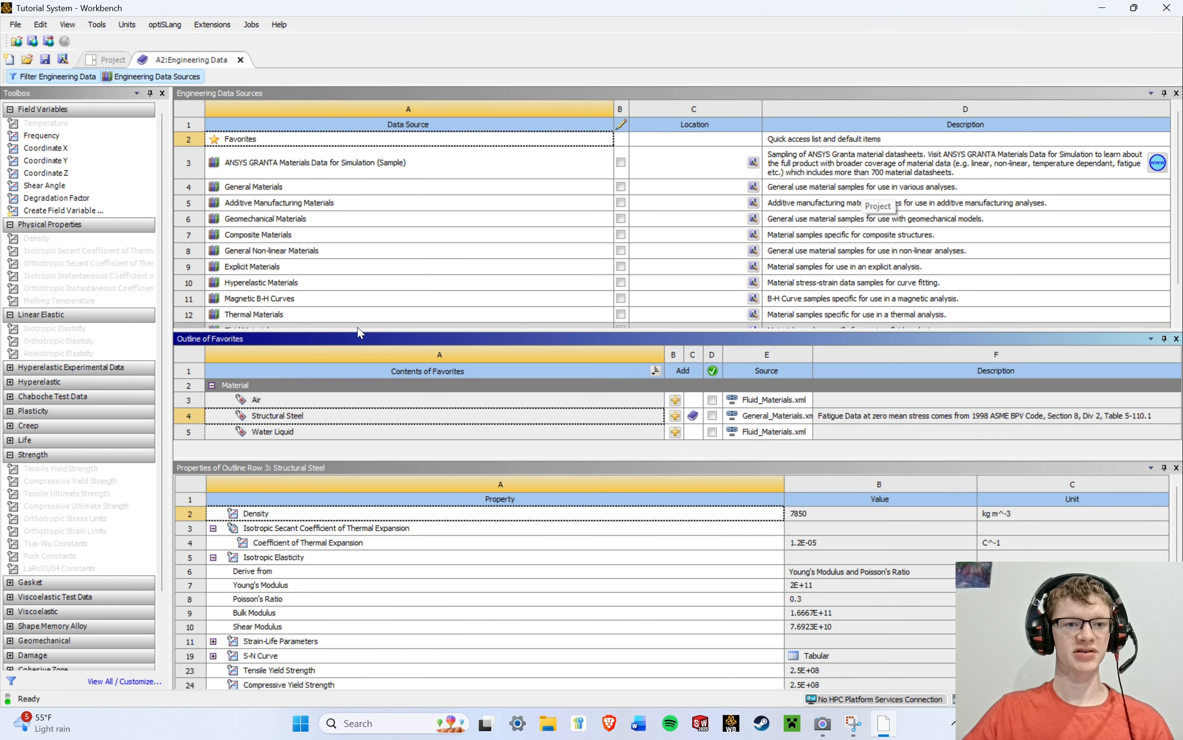
scroll(361, 264, "down", 2)
scroll(361, 263, "up", 2)
scroll(370, 246, "down", 2)
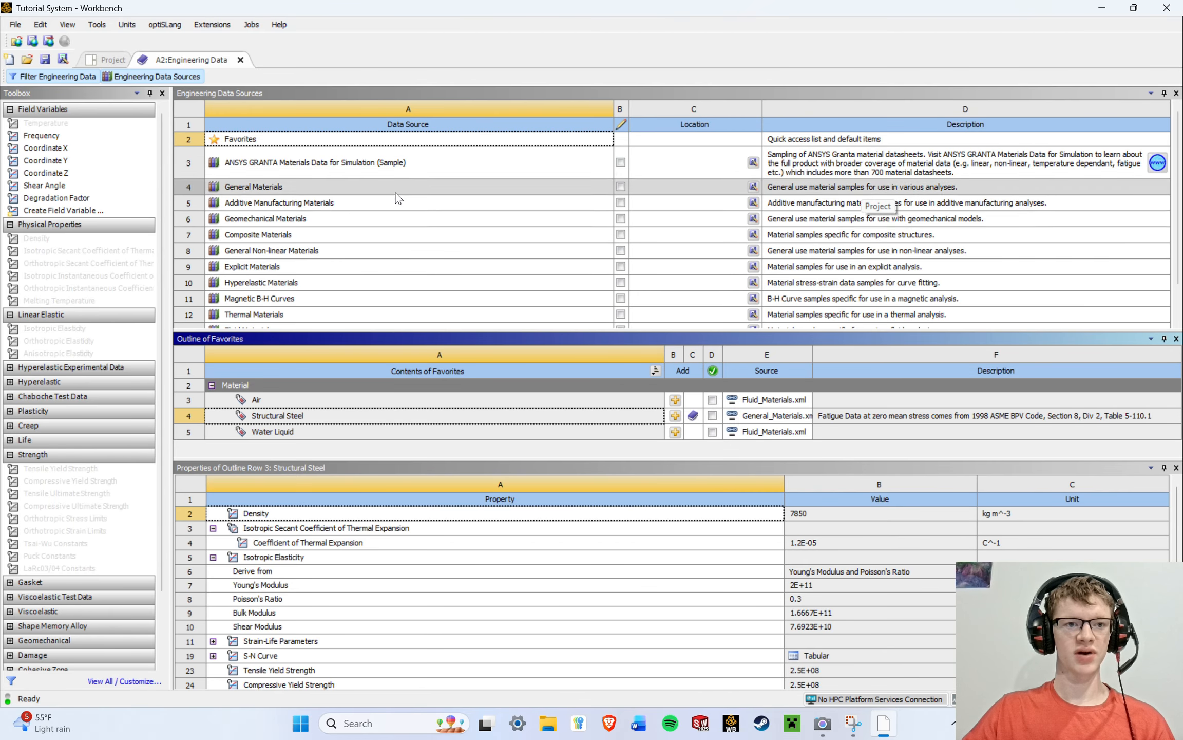
scroll(395, 192, "up", 2)
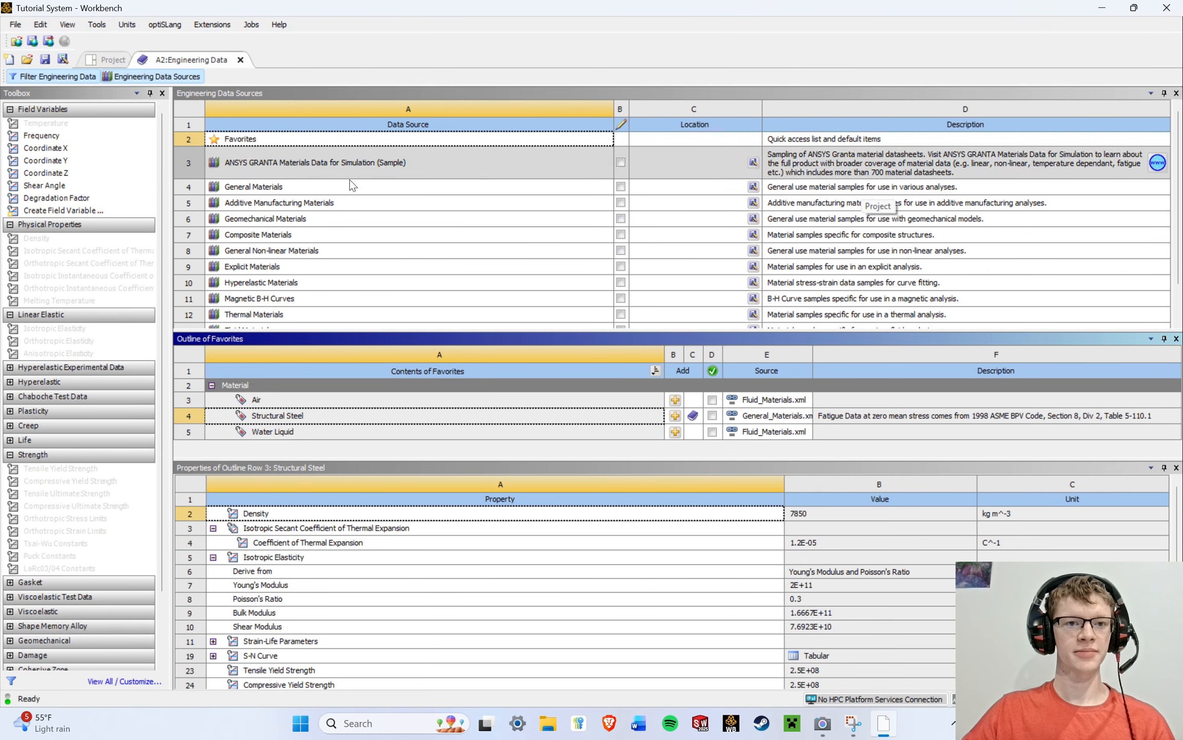
scroll(291, 182, "down", 2)
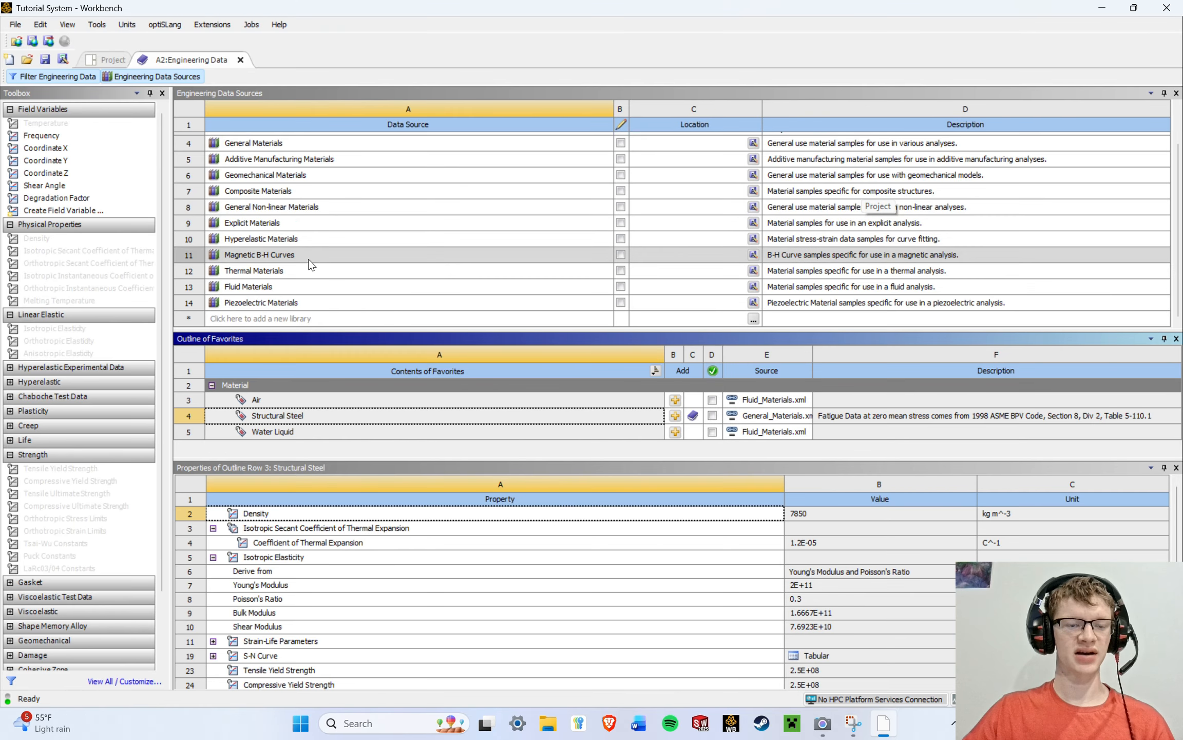
Show the contents of the General Materials library and enlarge its outline area so every material is listed.
scroll(298, 237, "up", 3)
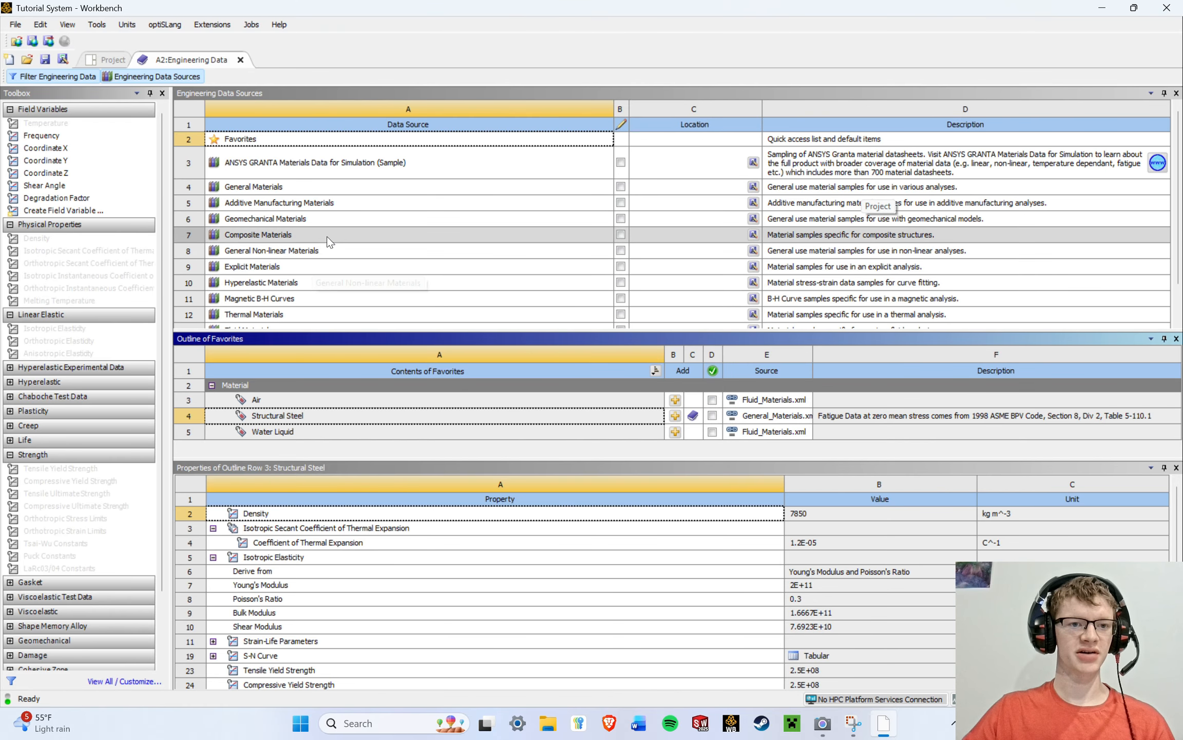
left_click(304, 187)
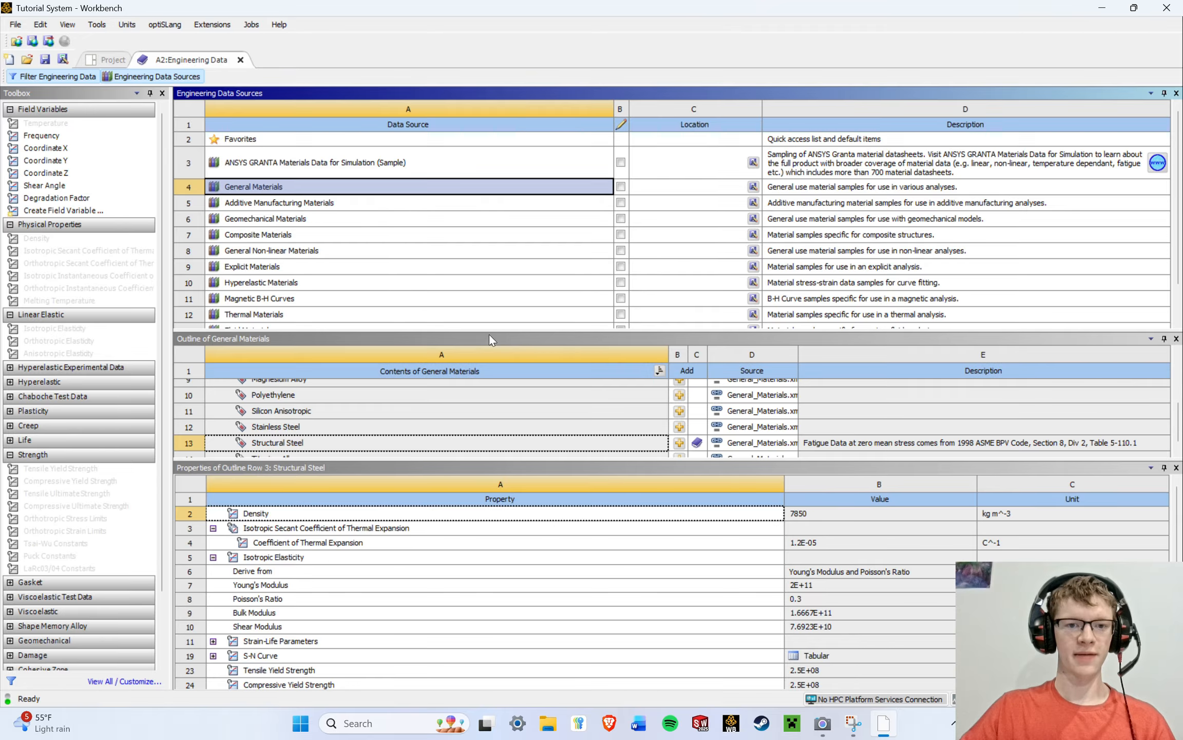
left_click_drag(491, 339, 493, 186)
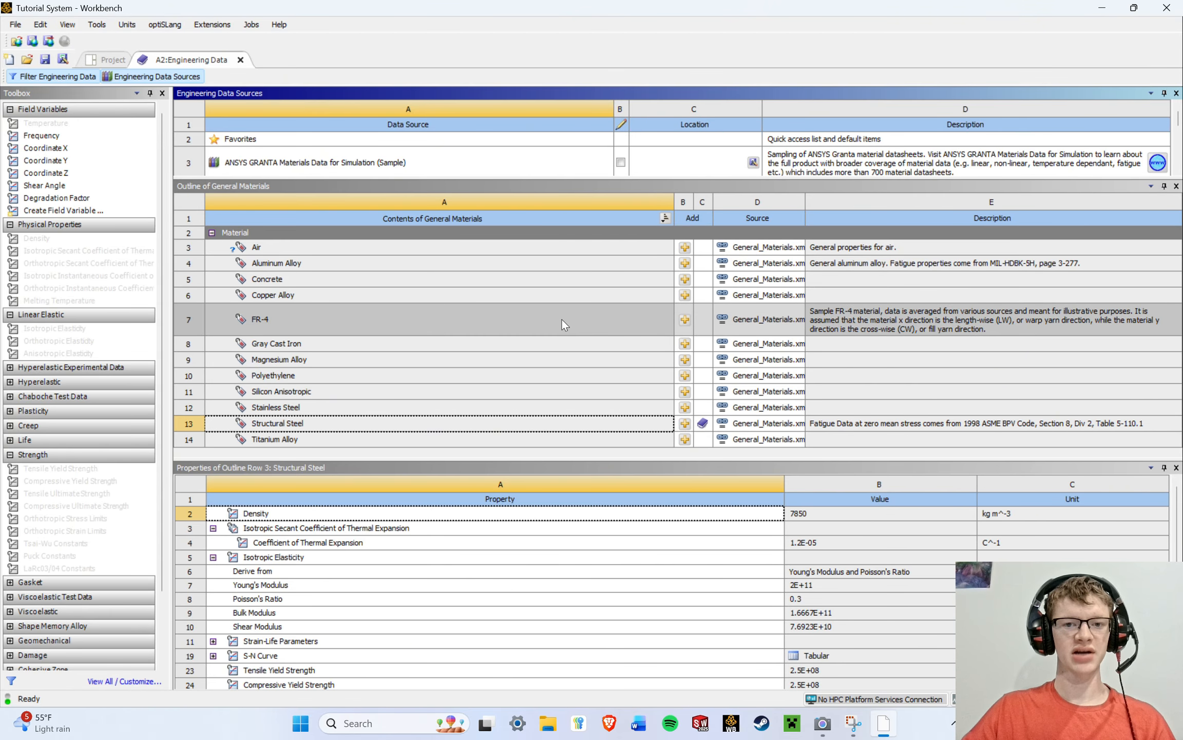
mouse_move(415, 178)
left_mouse_down()
mouse_move(409, 229)
mouse_move(422, 154)
left_mouse_up()
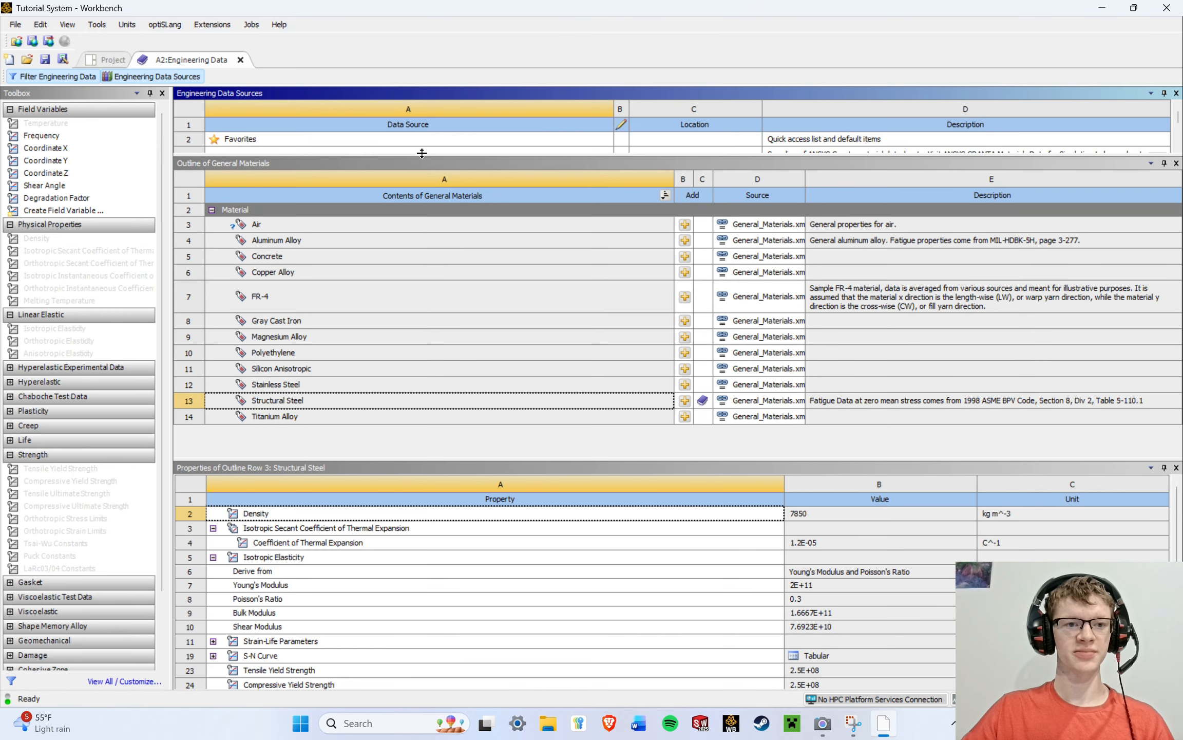
Examine the properties of several general materials, including Air, Concrete, Copper Alloy, Structural Steel and Titanium Alloy.
left_click(352, 221)
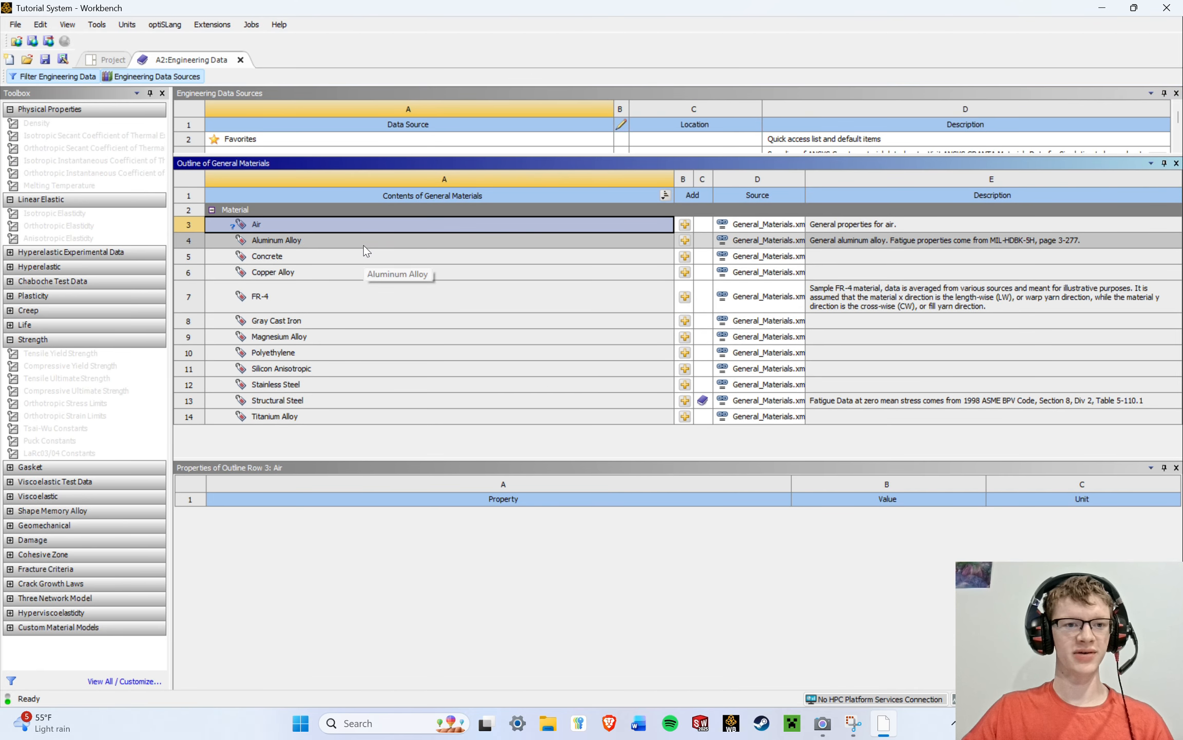
left_click(361, 242)
left_click(340, 252)
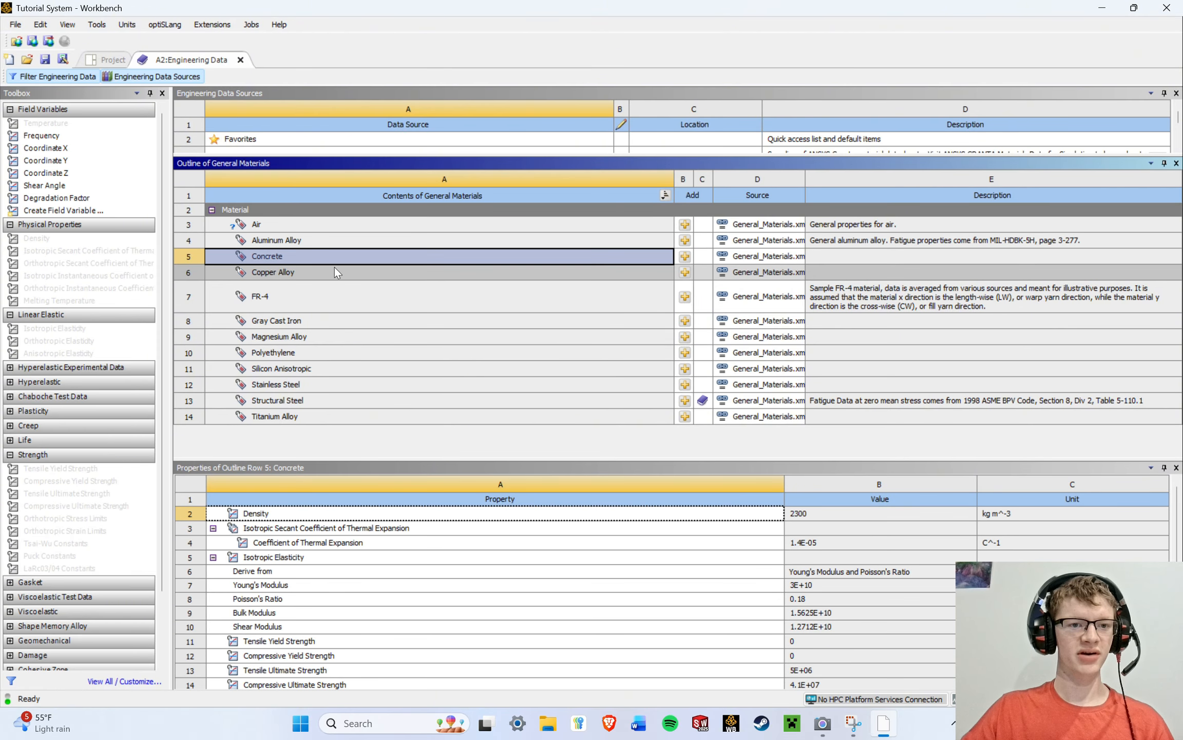
left_click(334, 270)
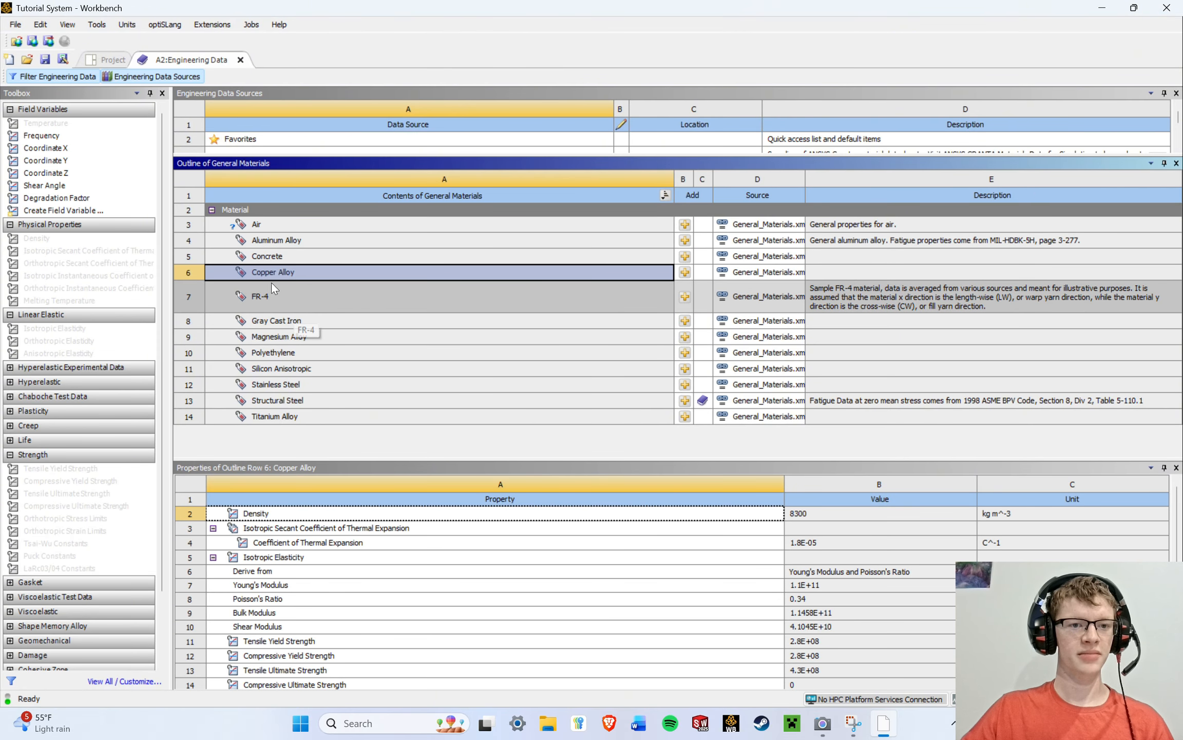
left_click(278, 228)
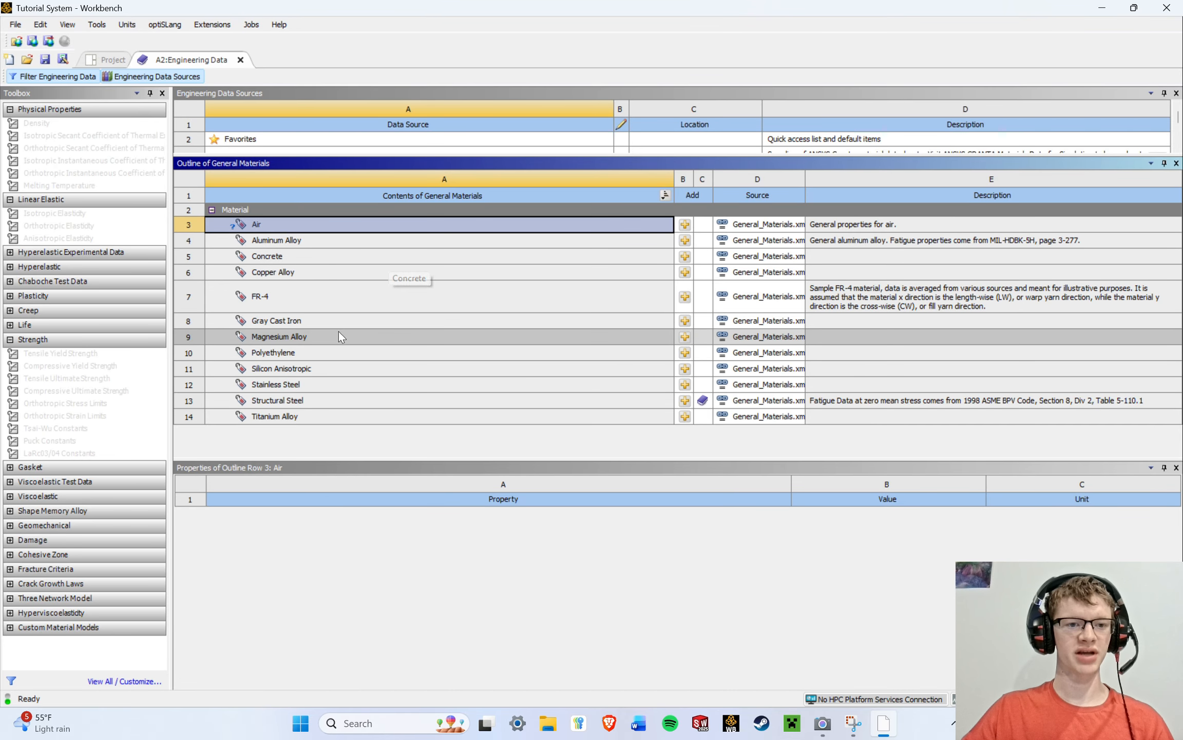
left_click(325, 391)
left_click(341, 402)
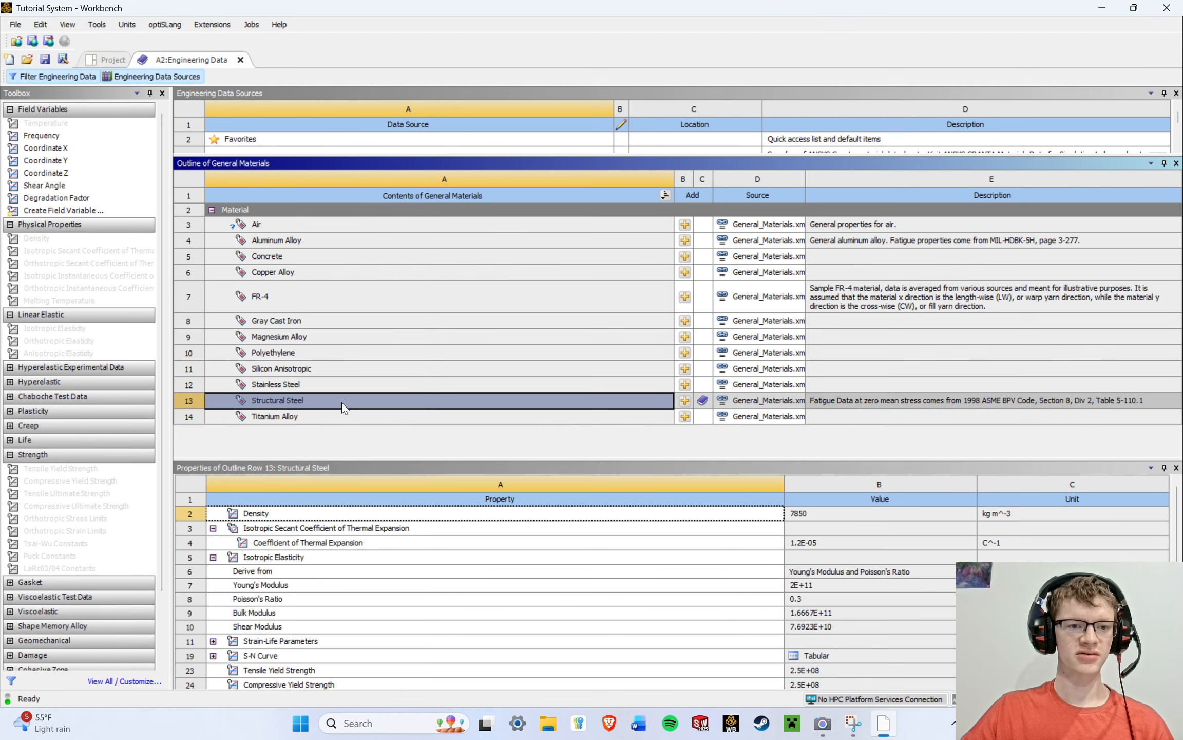
left_click(390, 417)
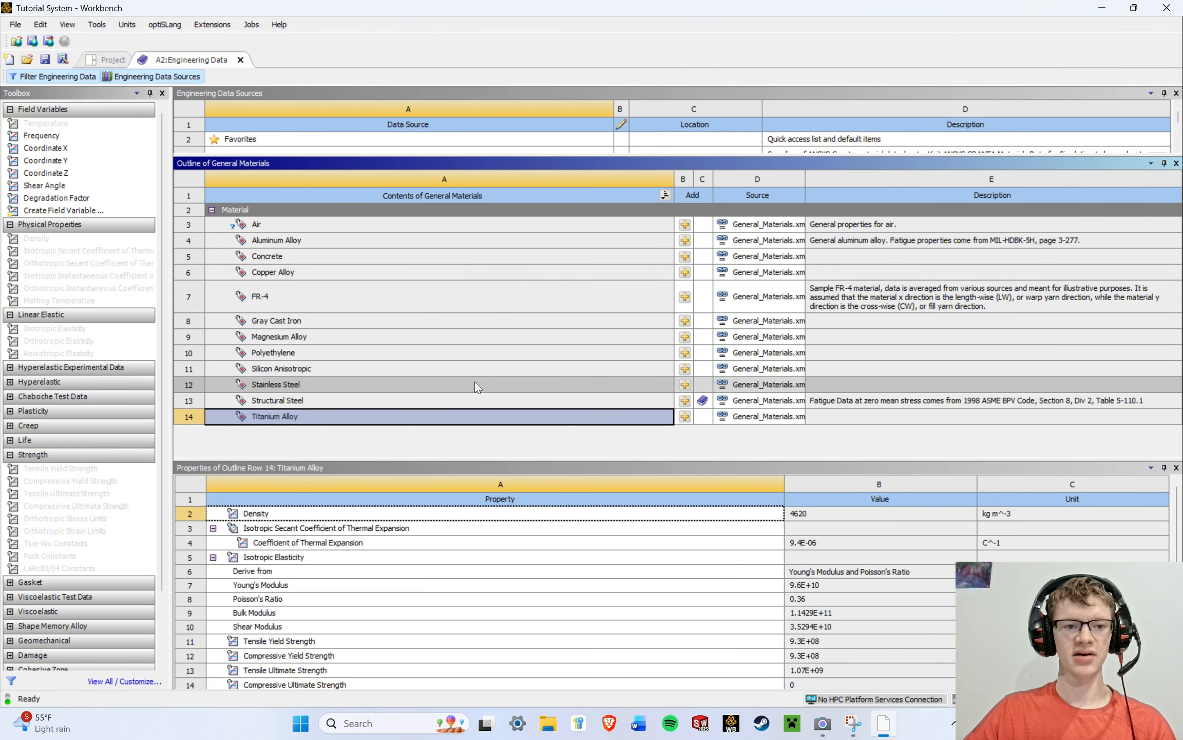
Add Stainless Steel from General Materials to the project's engineering data and check it in the material outline.
left_click(687, 384)
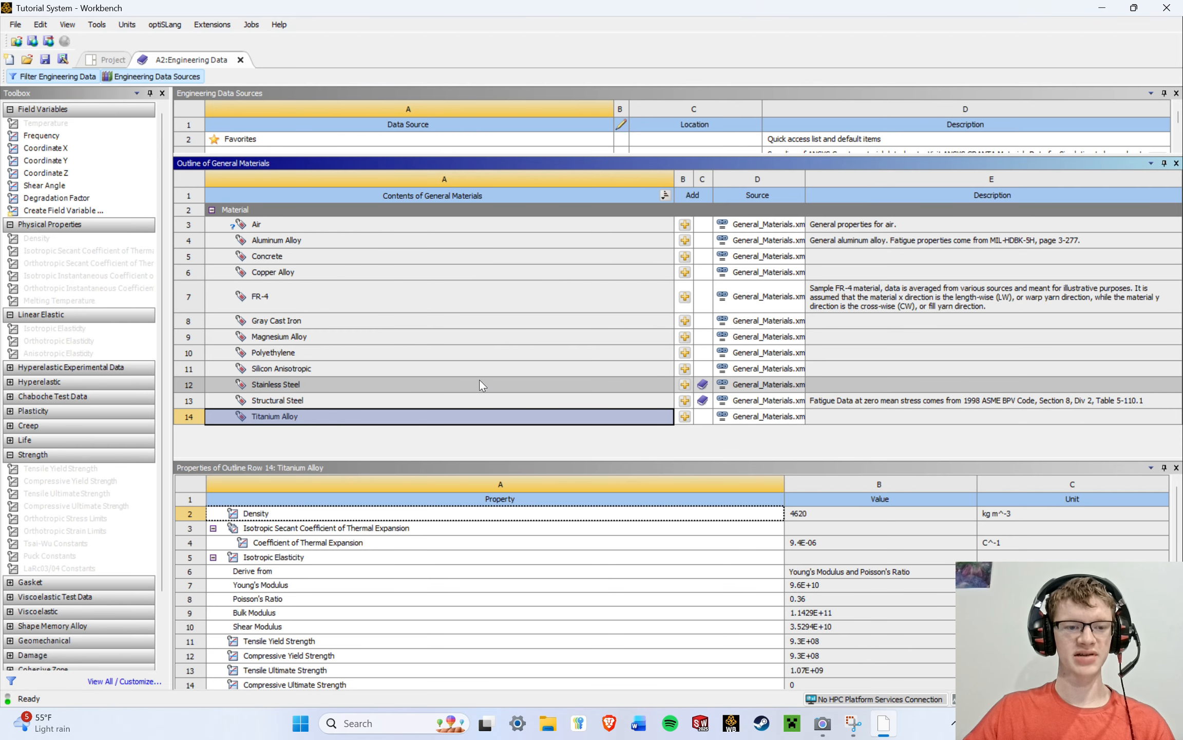
left_click(150, 76)
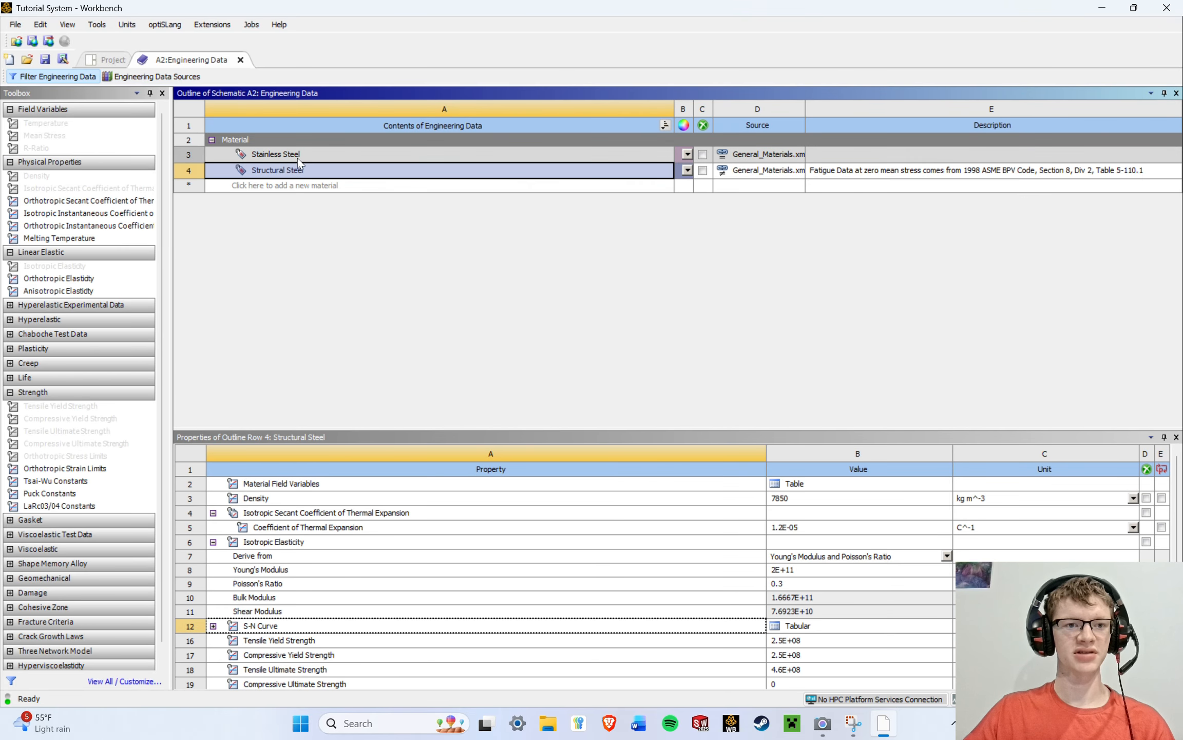
left_click(334, 155)
left_click(345, 172)
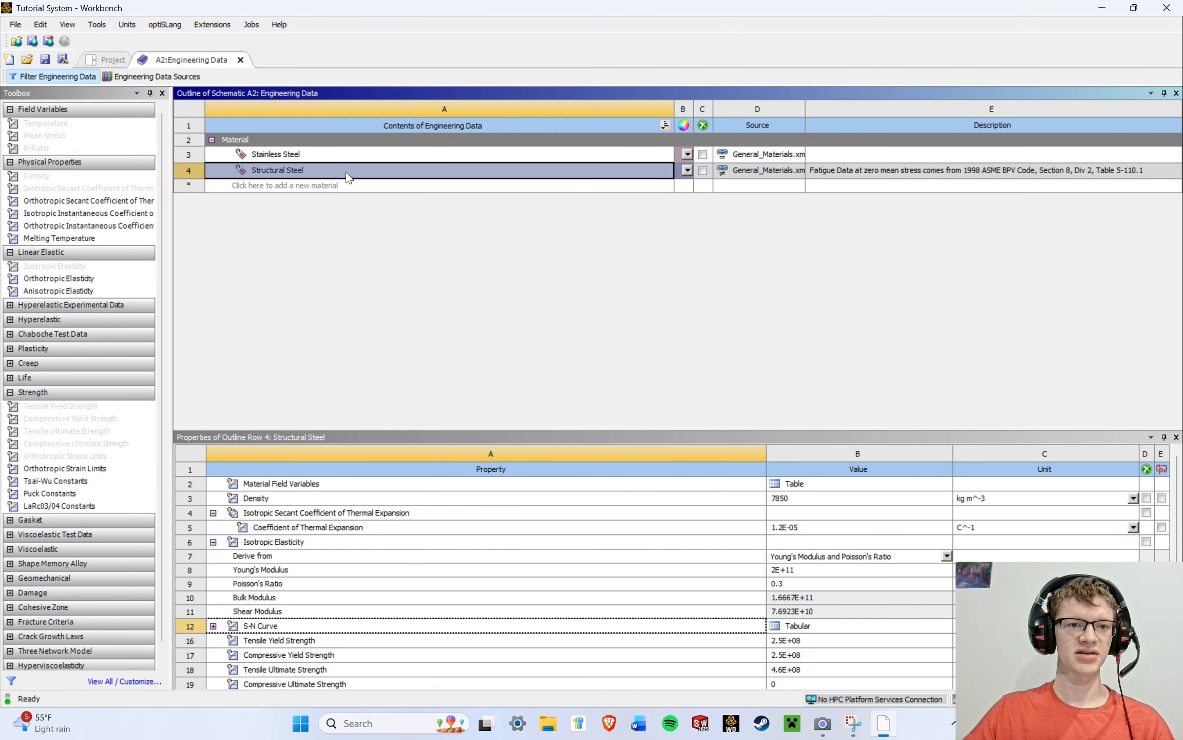
Add Titanium Alloy from the General Materials library to the engineering data and return to the project's material outline.
left_click(161, 77)
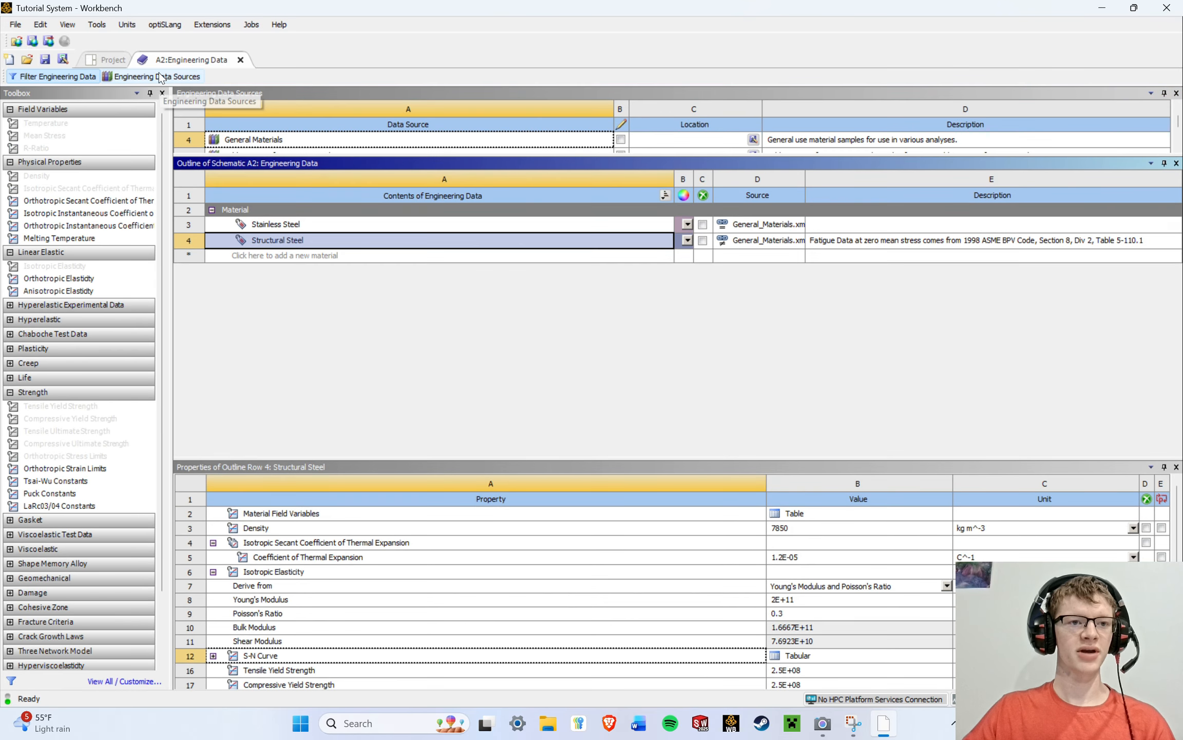
left_click_drag(304, 165, 334, 146)
left_click(319, 142)
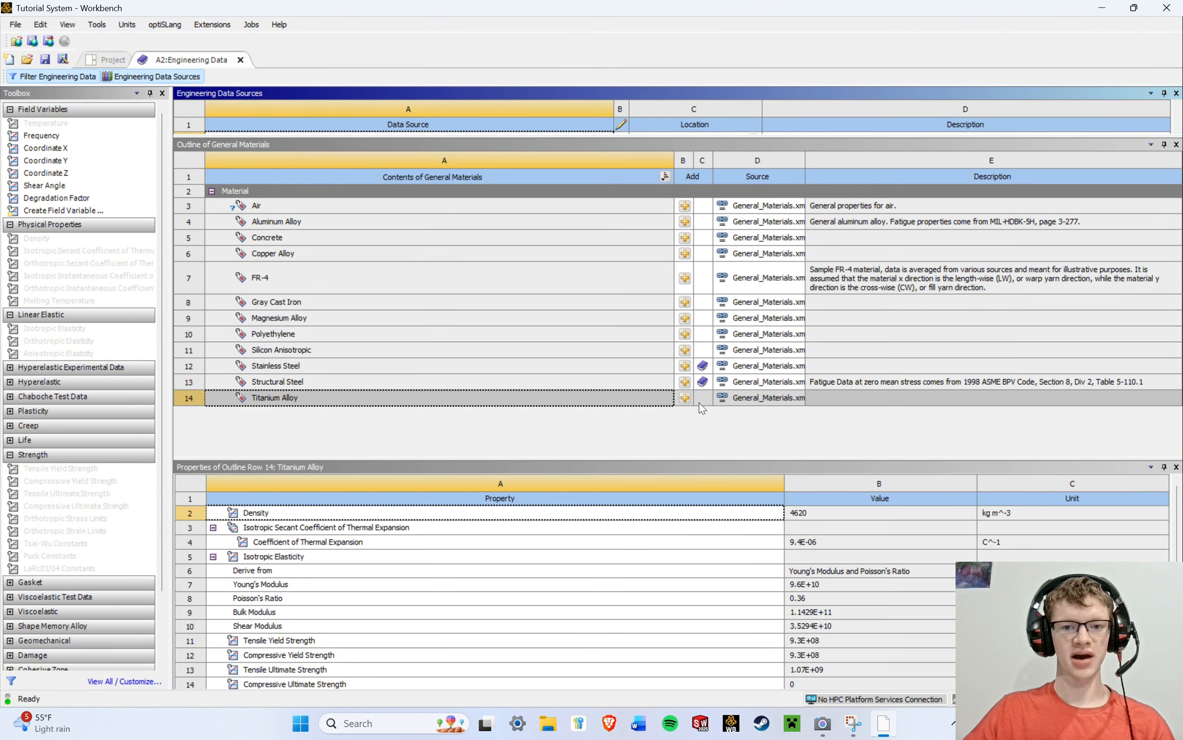
left_click(679, 394)
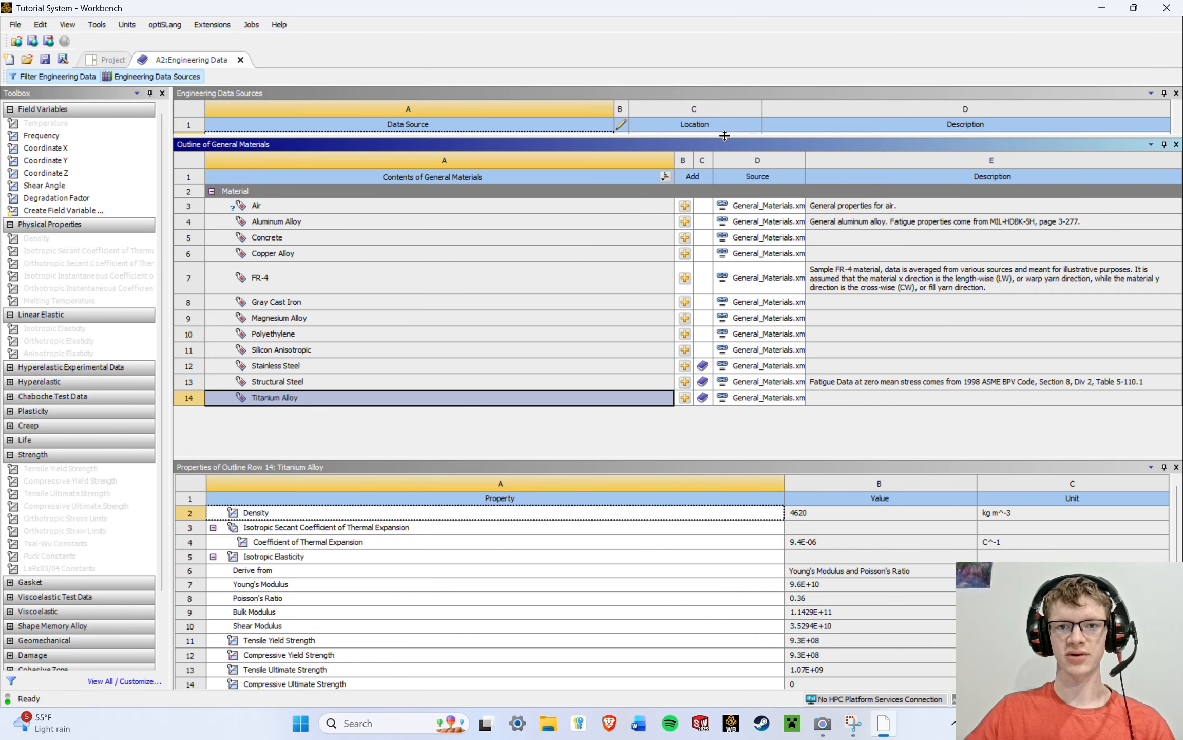
left_click(147, 79)
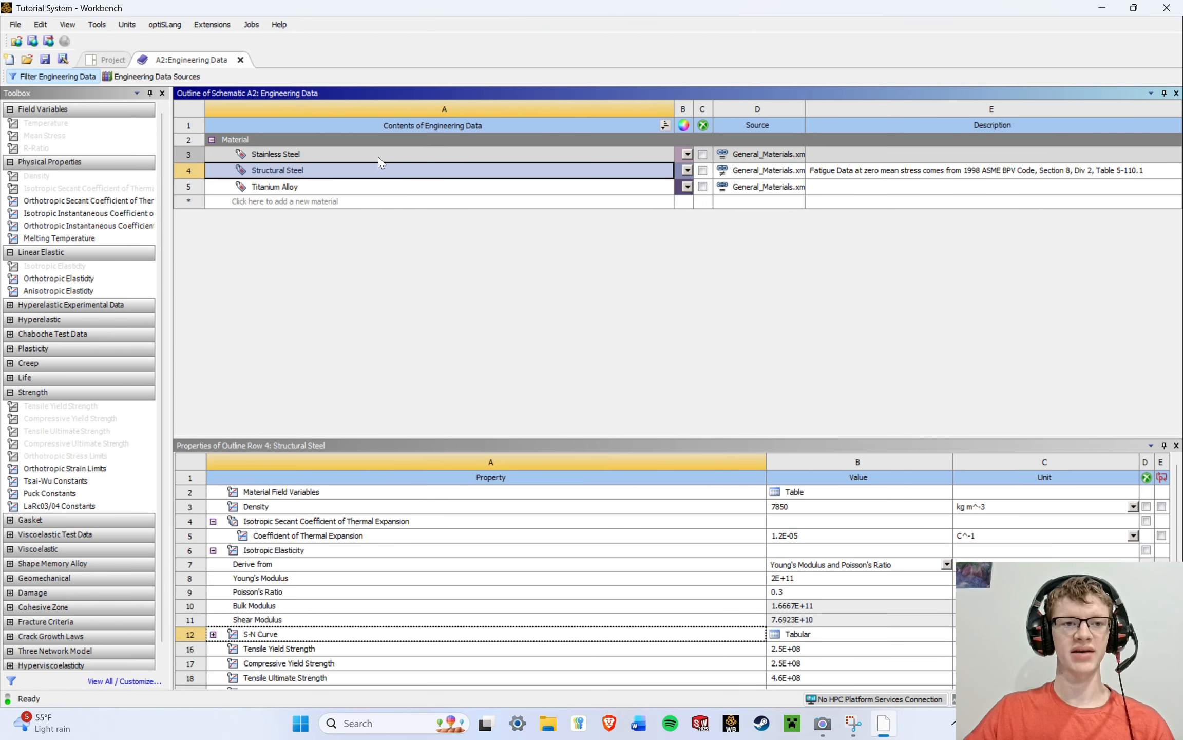
Set the display colour of Stainless Steel to bright red.
left_click(688, 154)
mouse_move(734, 204)
left_mouse_down()
mouse_move(746, 210)
mouse_move(776, 173)
left_mouse_up()
left_click(756, 207)
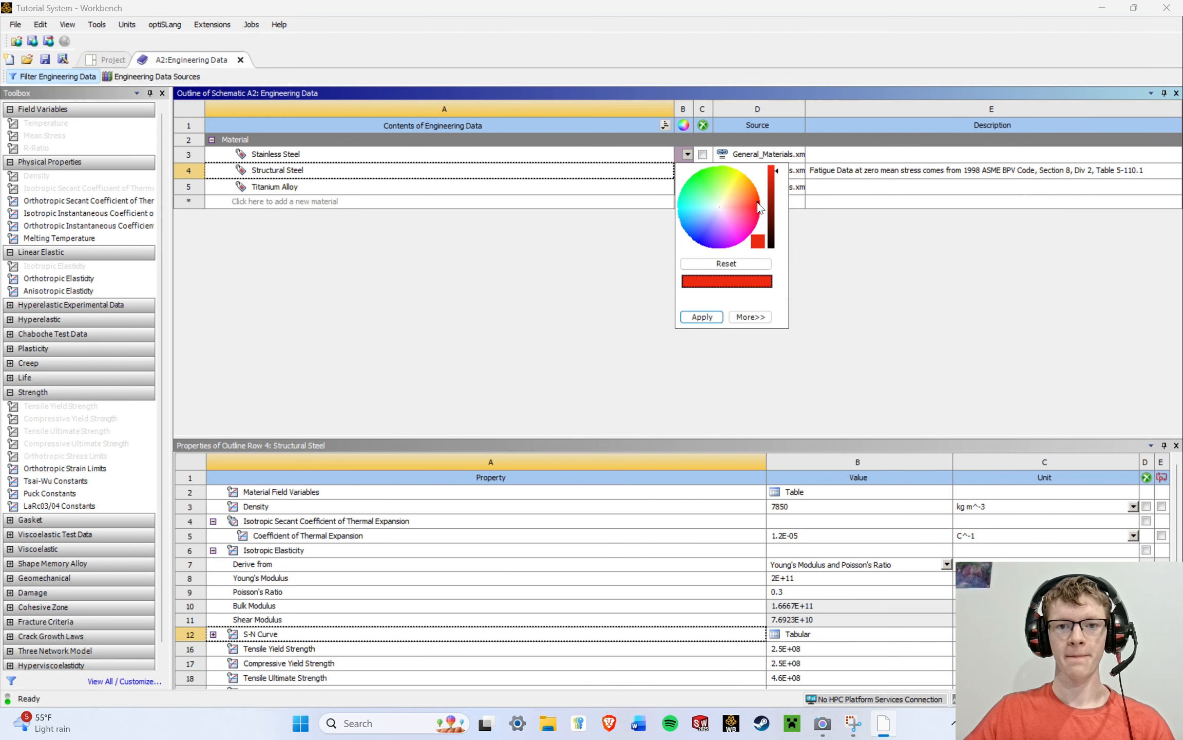
left_click(702, 317)
Set the display colour of Structural Steel to a bright blue.
left_click(686, 170)
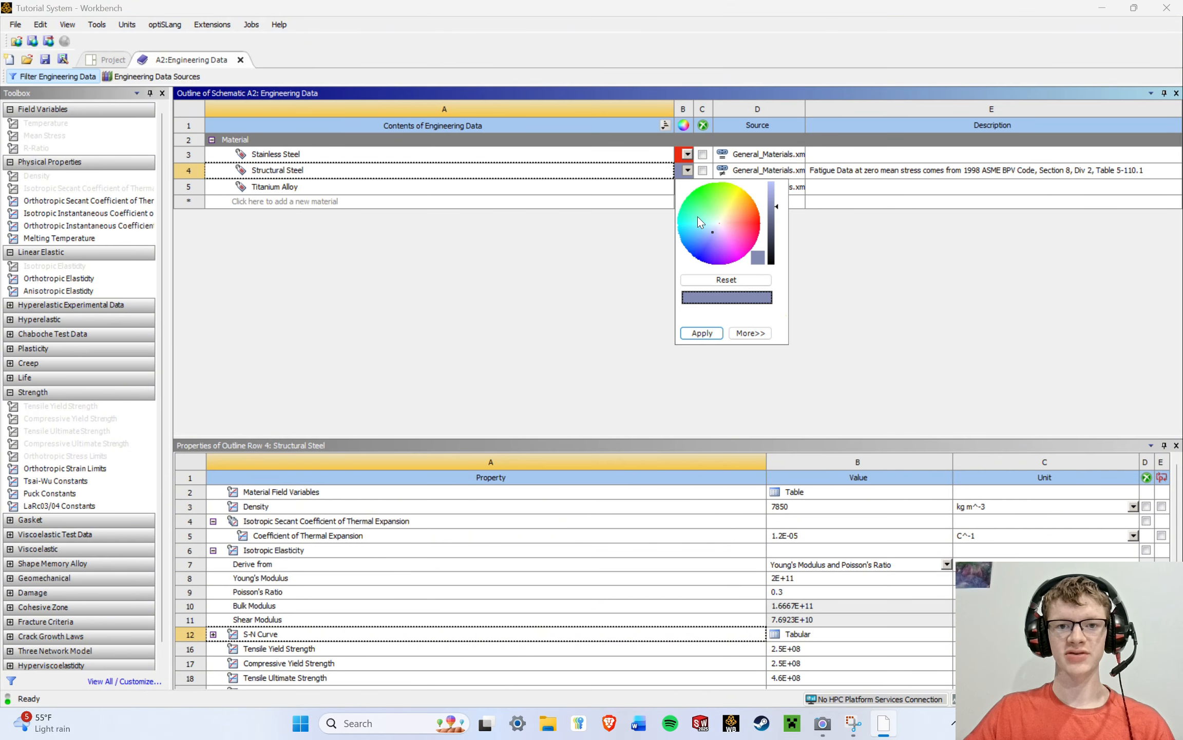
mouse_move(698, 217)
left_mouse_down()
mouse_move(700, 250)
mouse_move(691, 238)
left_mouse_up()
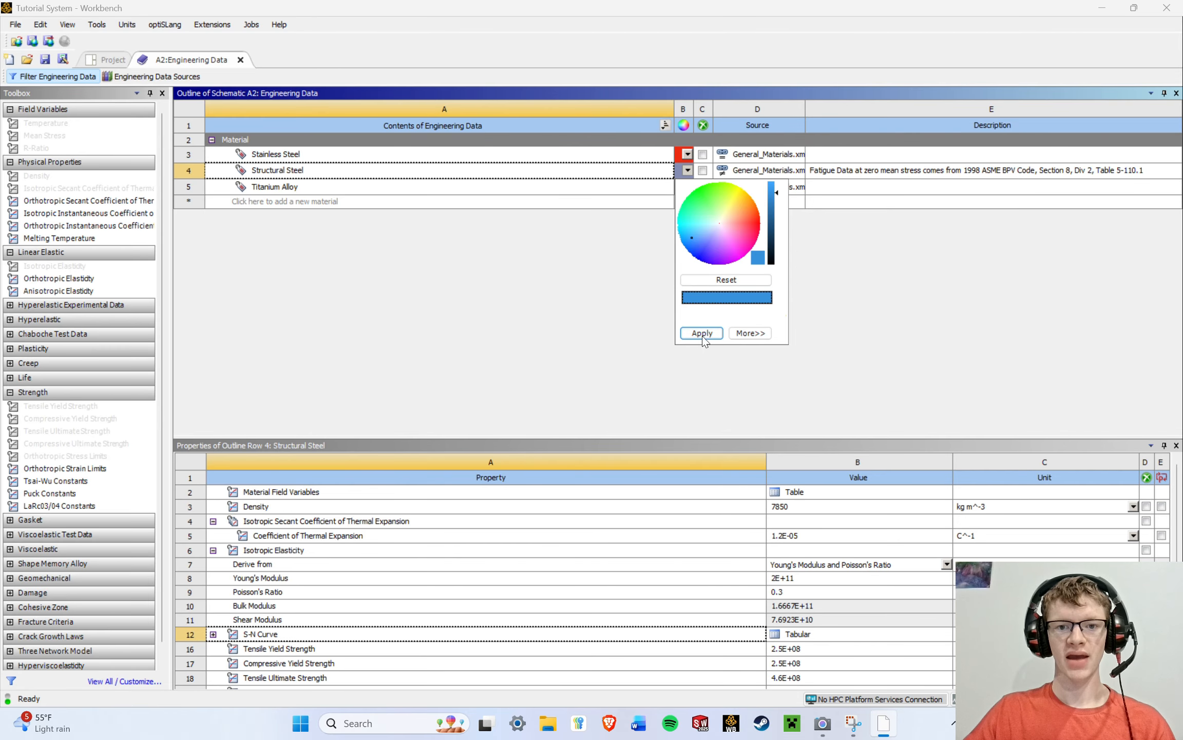
left_click_drag(769, 192, 770, 186)
left_click(718, 333)
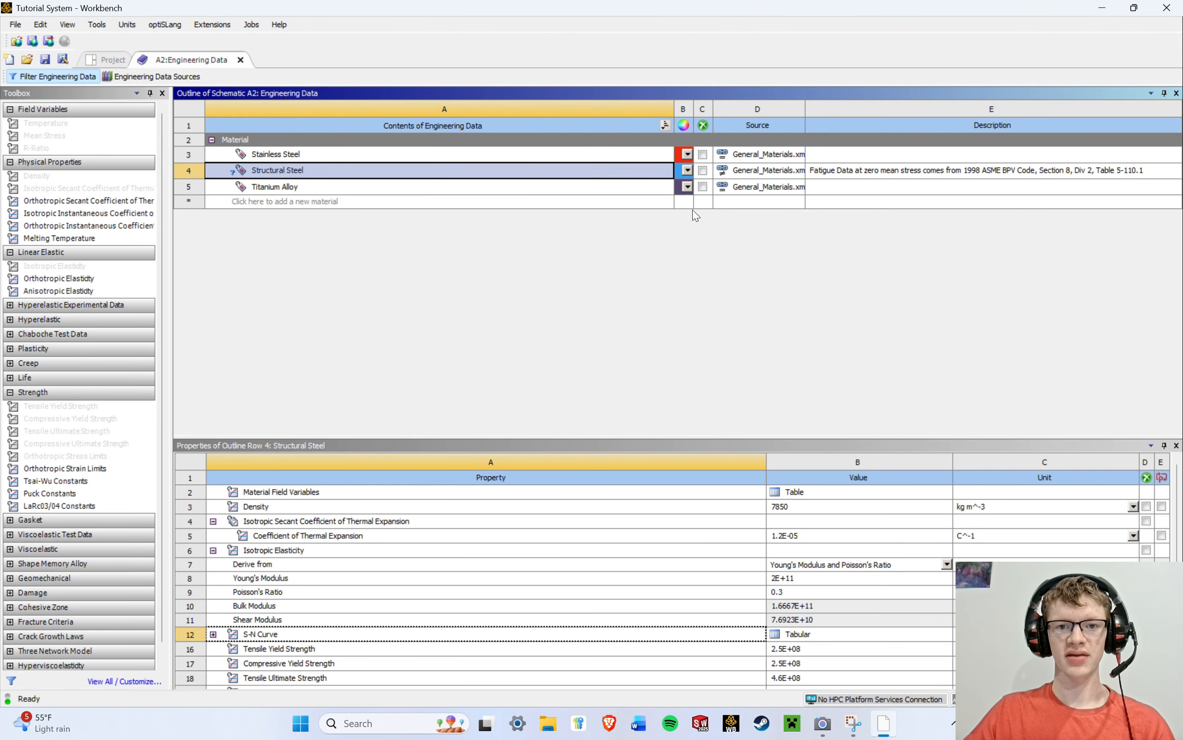
Set the display colour of Titanium Alloy to green and refine it to a brighter, more saturated green.
left_click(687, 186)
left_click(695, 221)
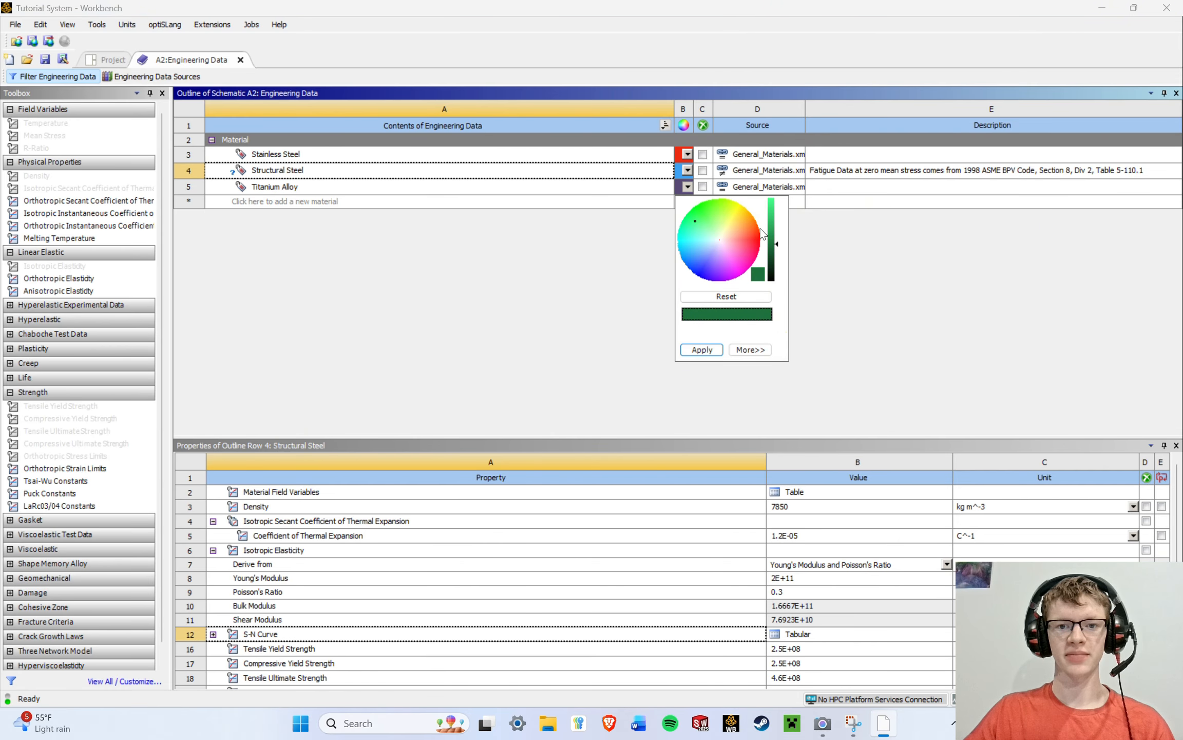
left_click_drag(770, 239, 771, 226)
left_click(709, 350)
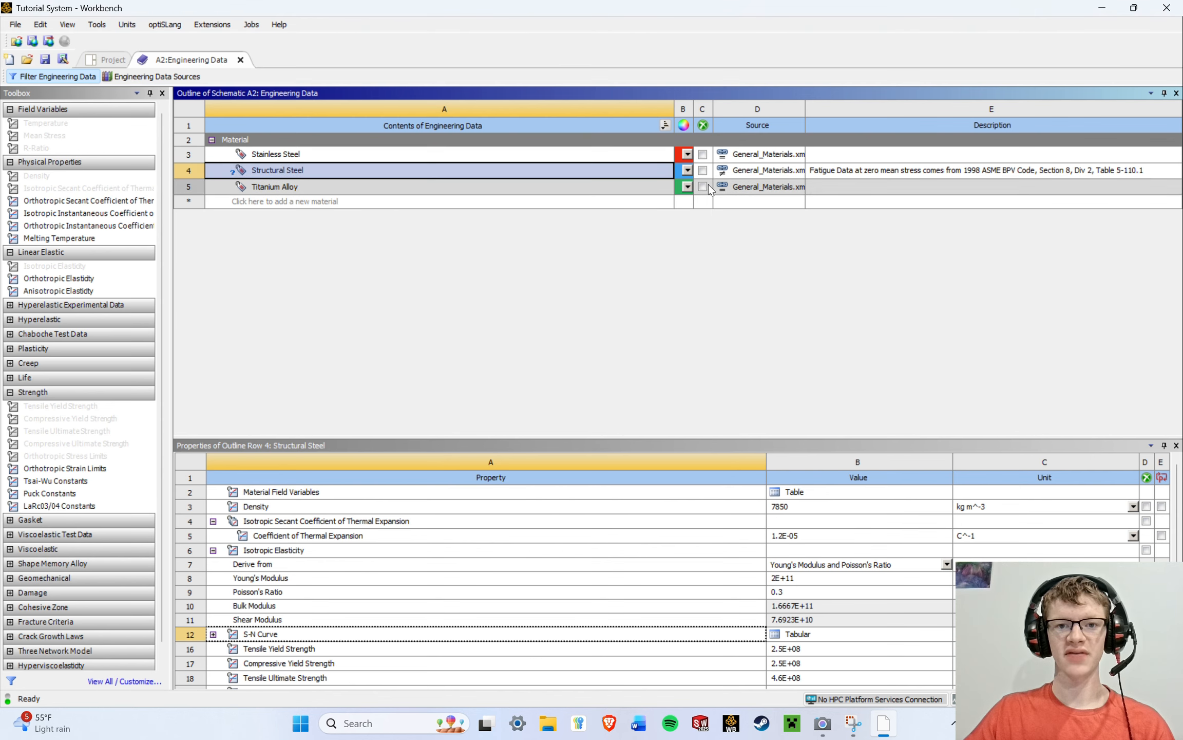
left_click(688, 186)
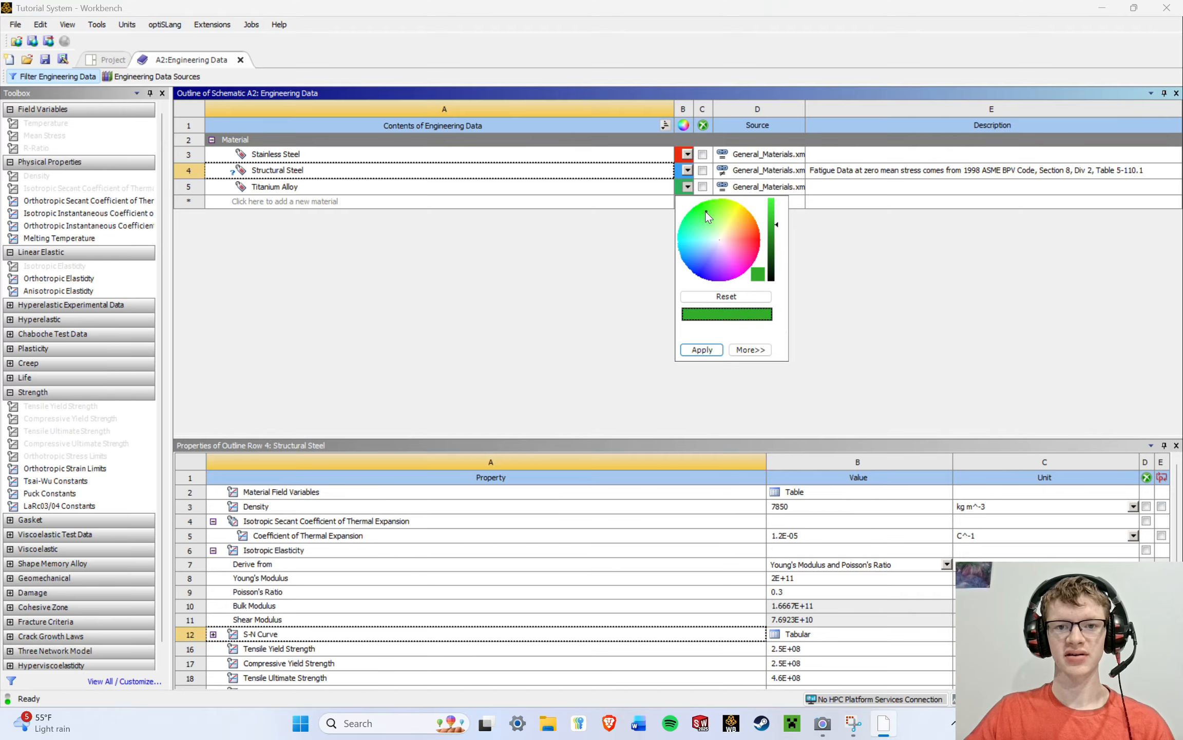
left_click_drag(710, 210, 707, 200)
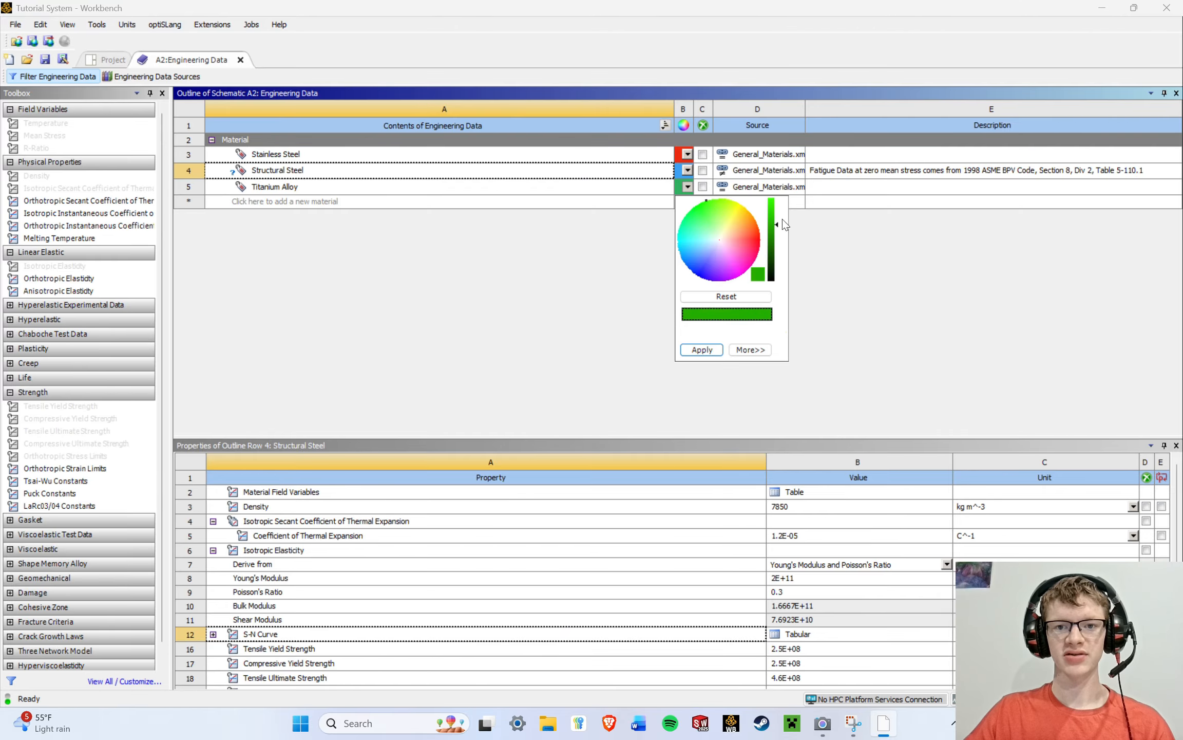
left_click_drag(778, 224, 777, 207)
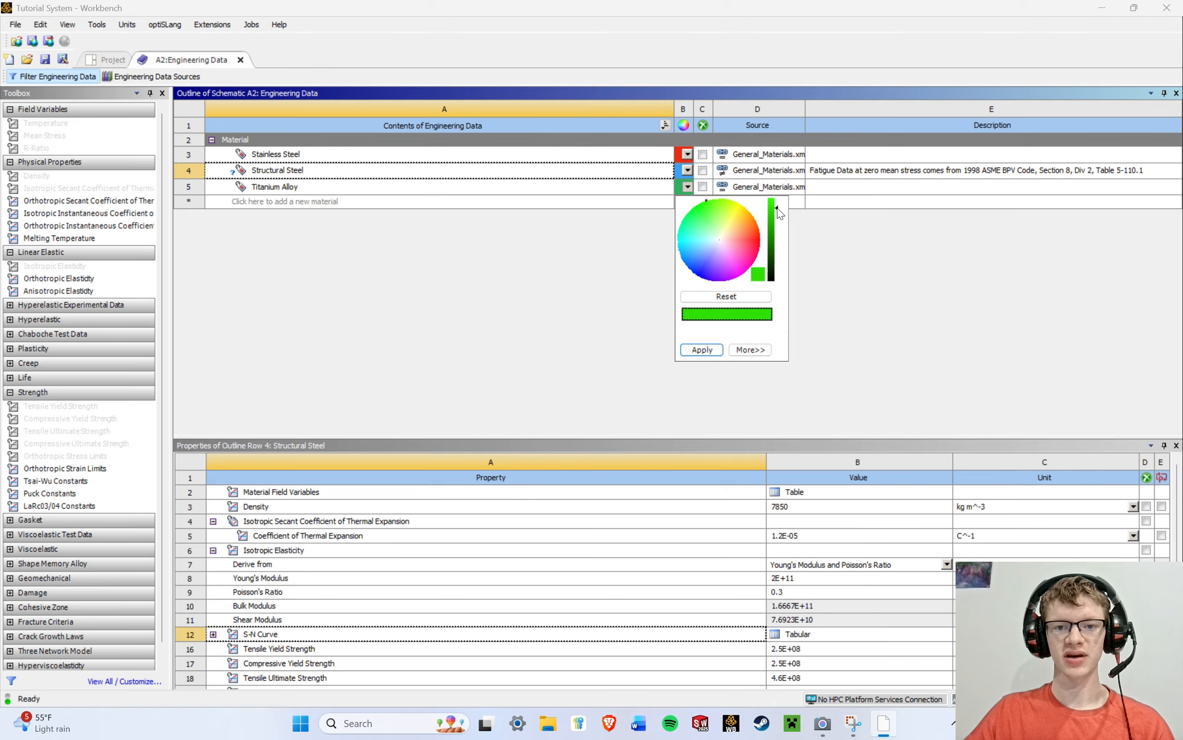
left_click(702, 349)
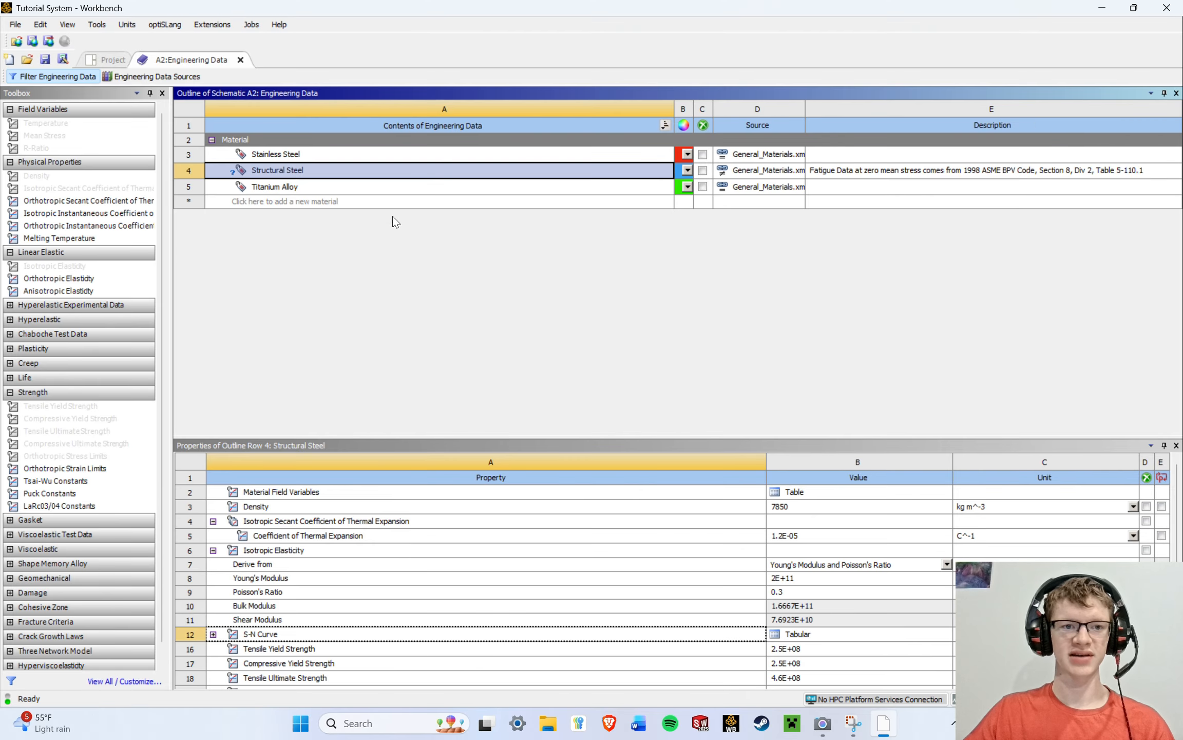
Enlarge the properties area and compare the properties of Stainless Steel, Structural Steel and Titanium Alloy.
left_click_drag(439, 436, 441, 266)
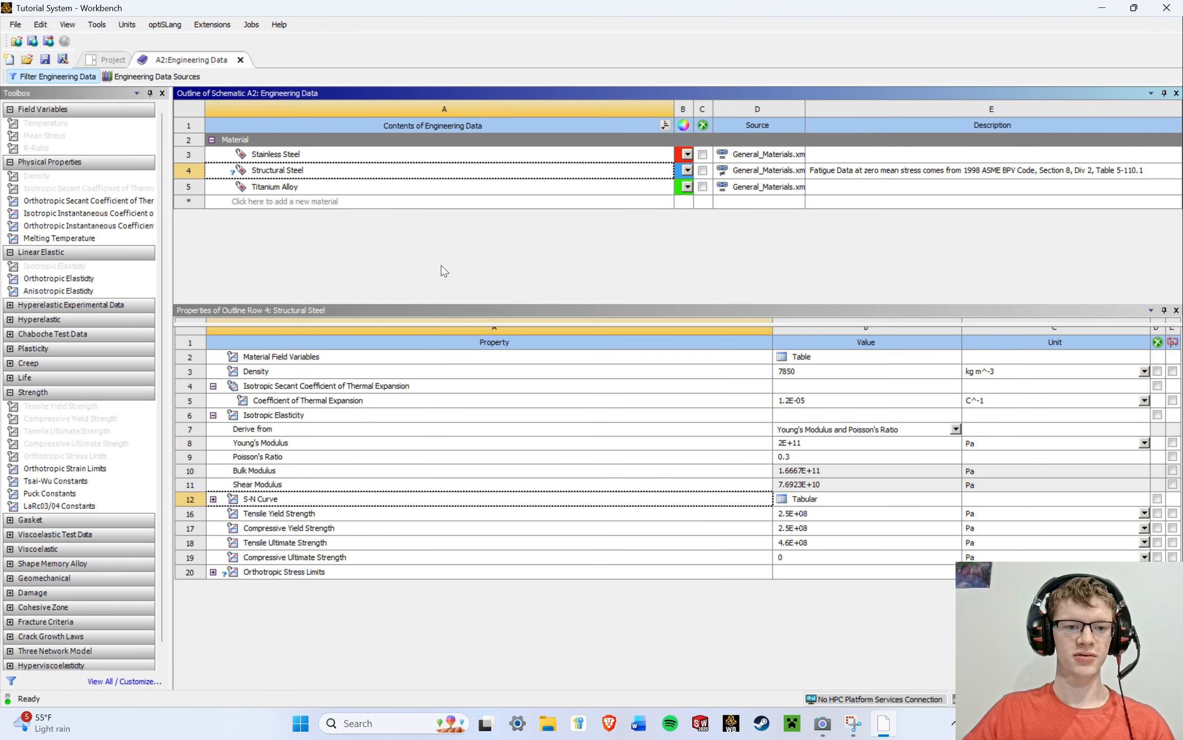
left_click(404, 155)
left_click(402, 171)
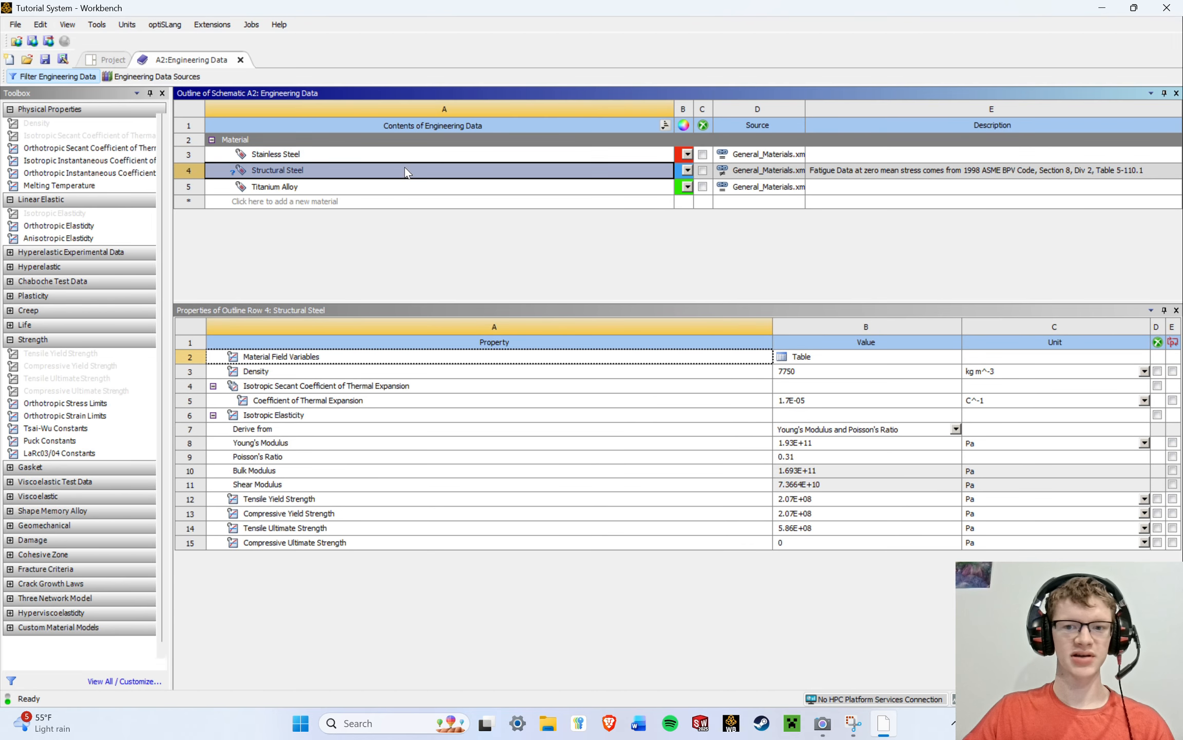
left_click(405, 183)
left_click(405, 175)
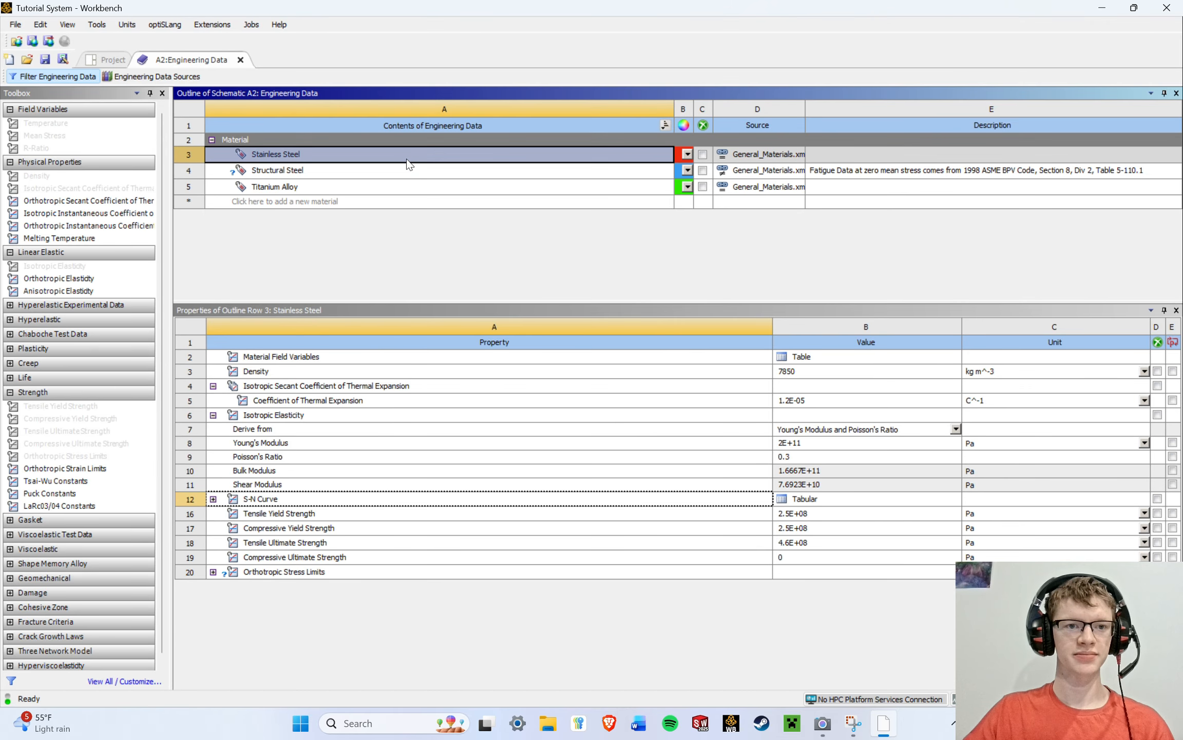
left_click(390, 185)
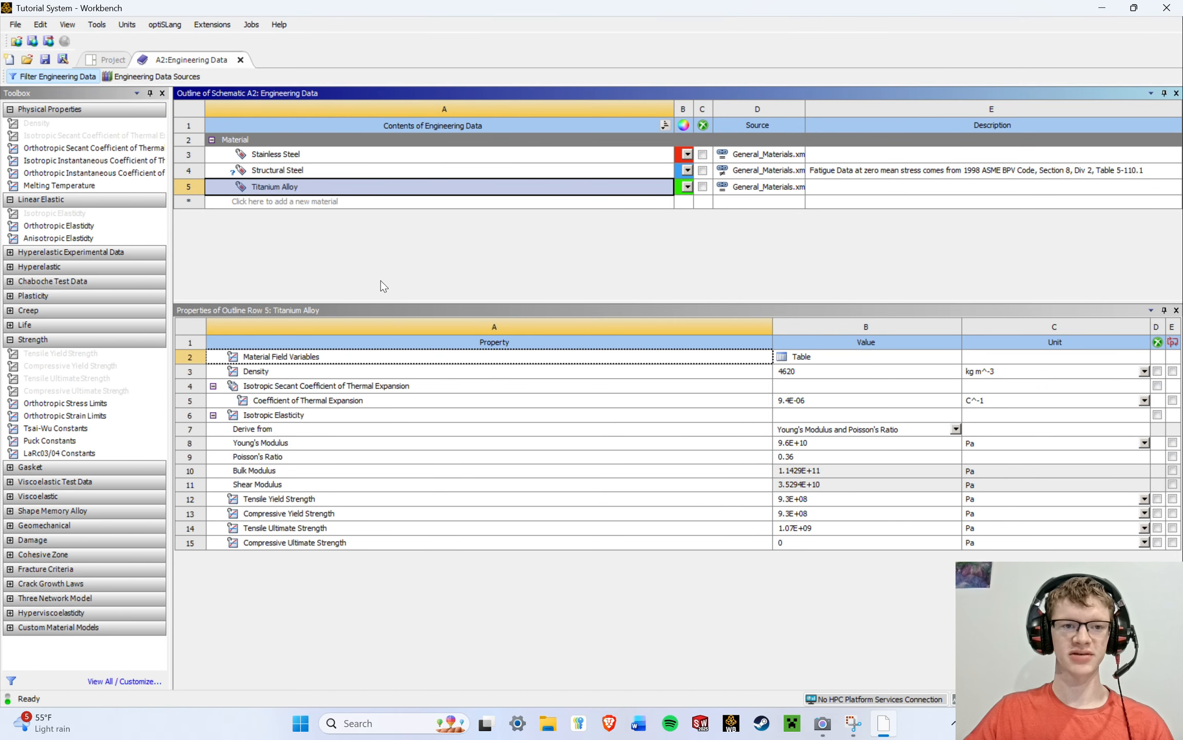
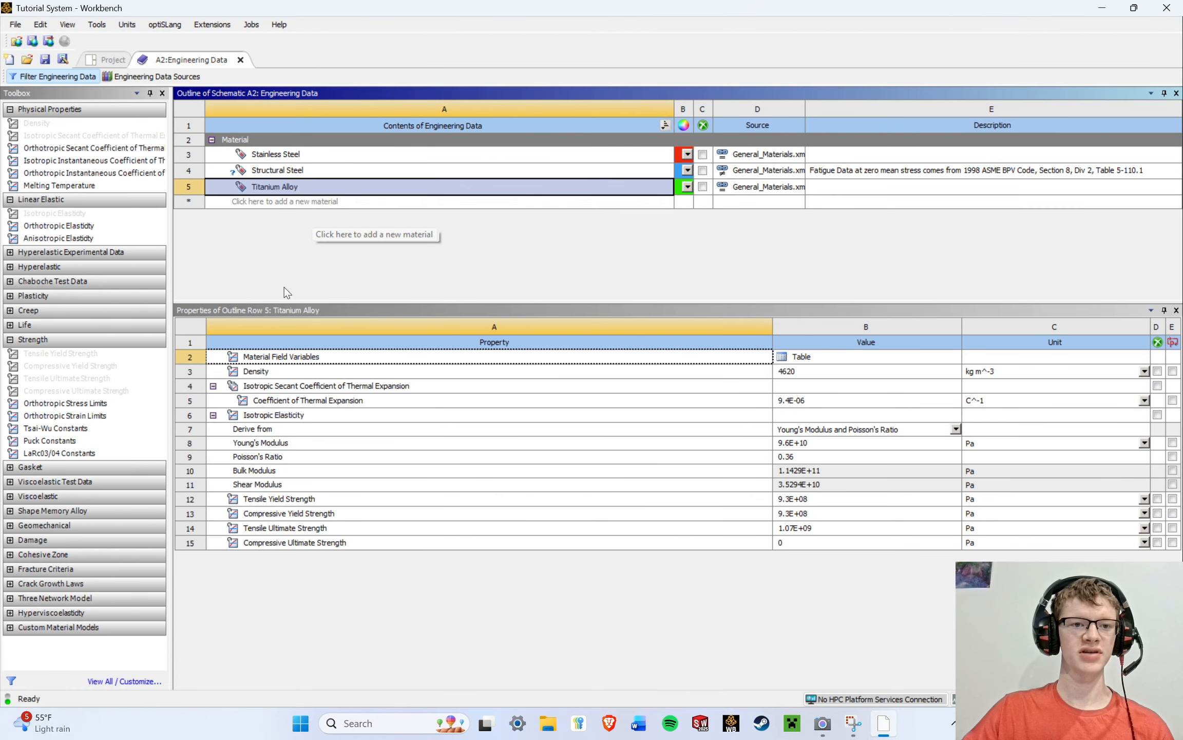
Add a new custom material named Tritanium to the engineering data.
left_click(311, 205)
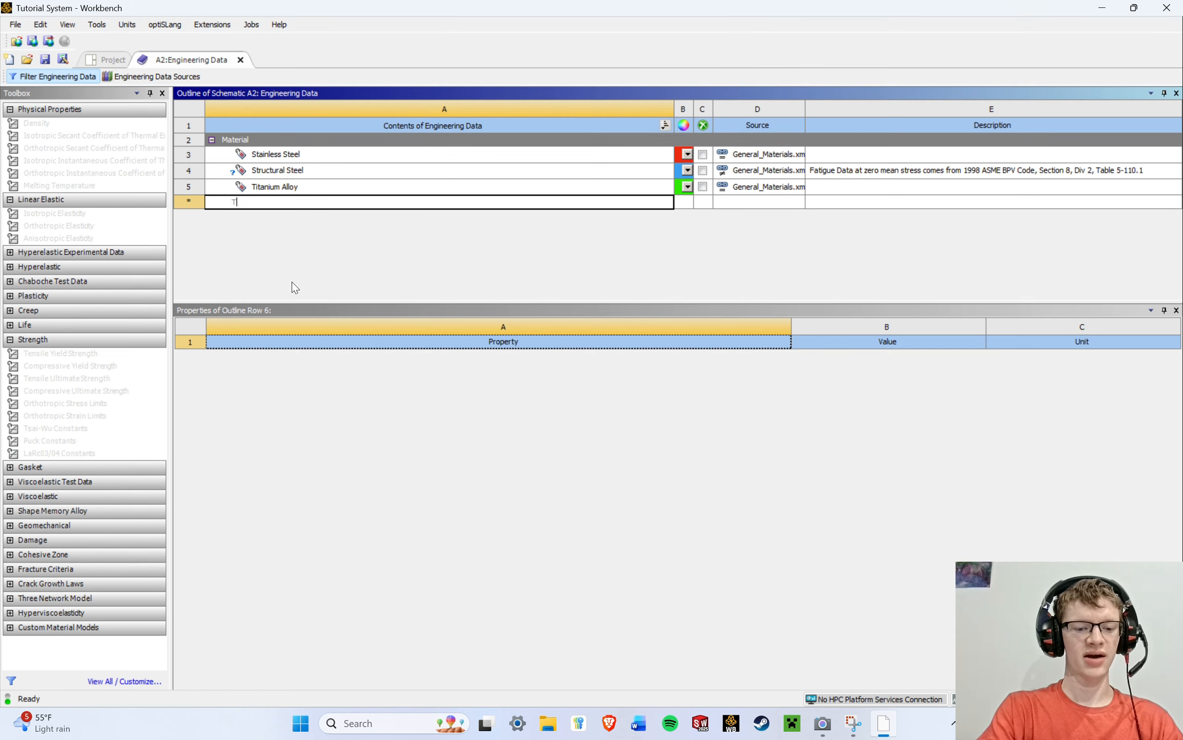
type("Tritan")
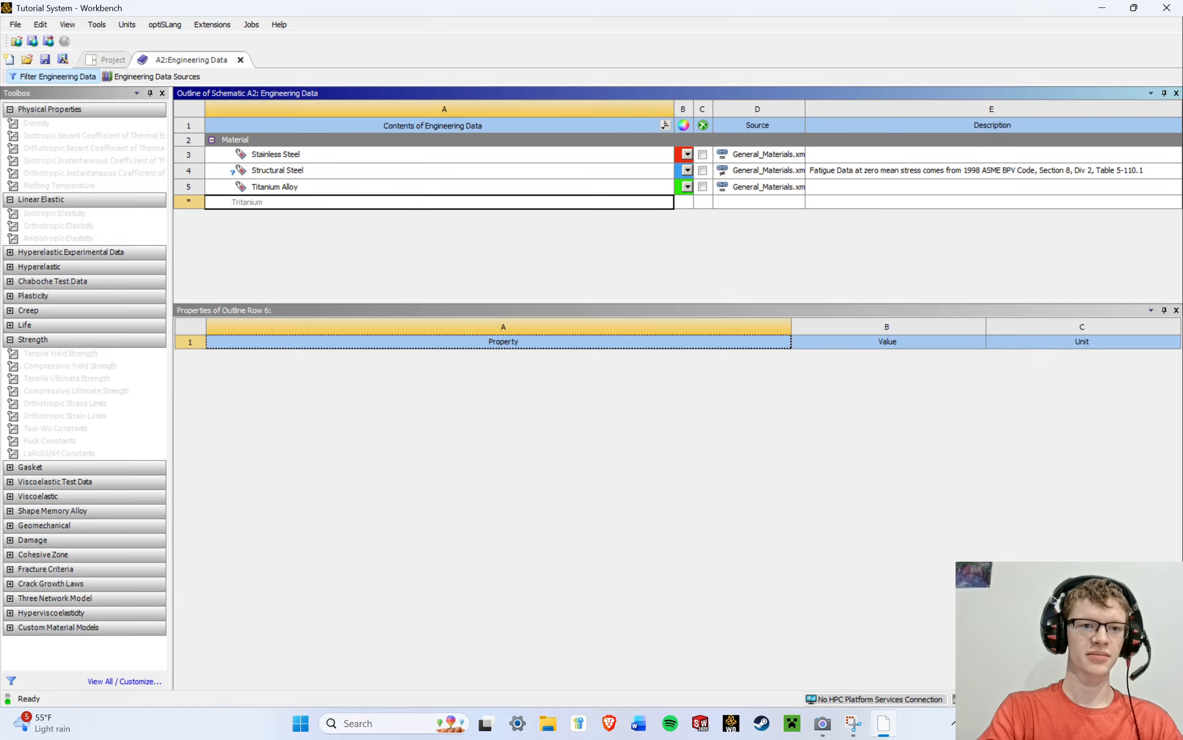
type("ium")
key("Return")
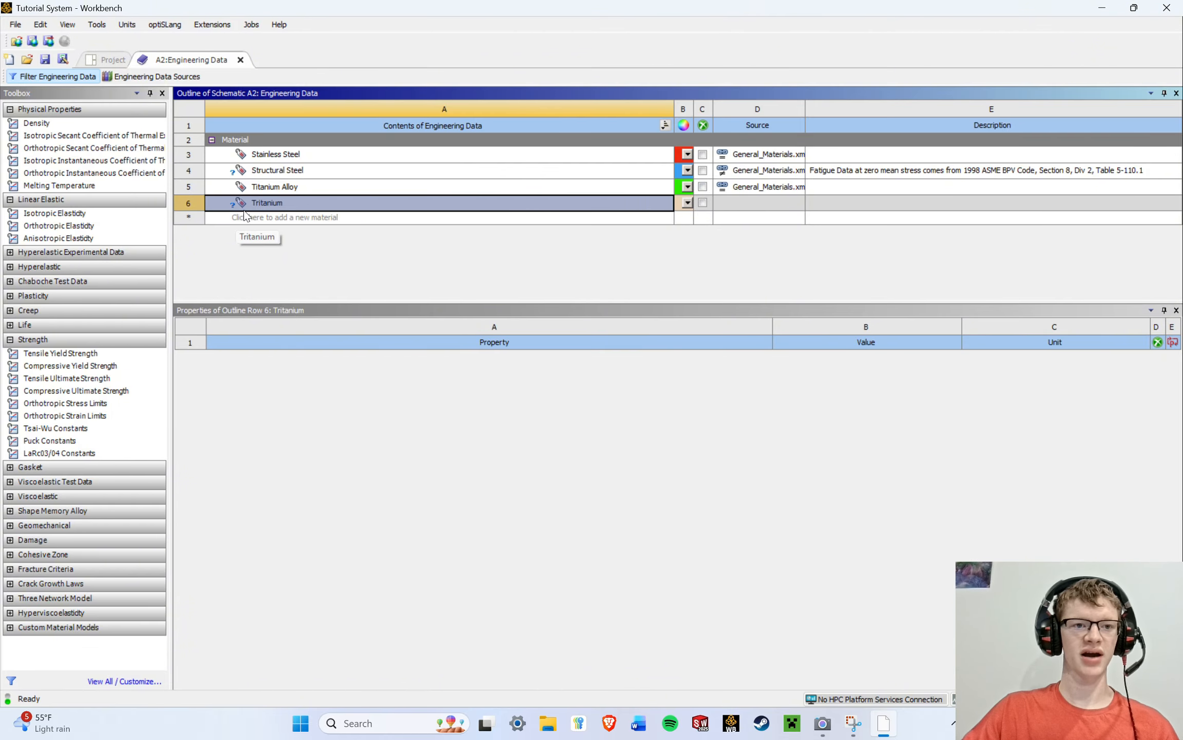
Set the display colour of Tritanium to a bright yellow.
left_click(687, 202)
left_click_drag(717, 230, 737, 232)
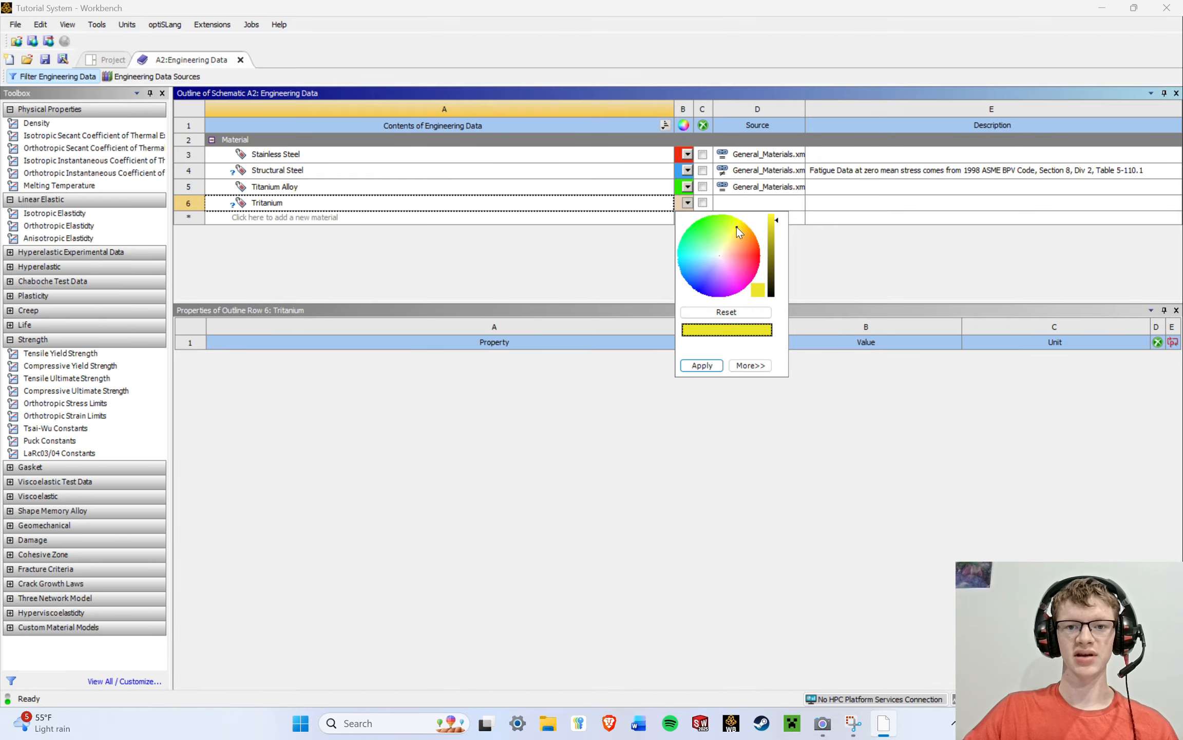
left_click(772, 221)
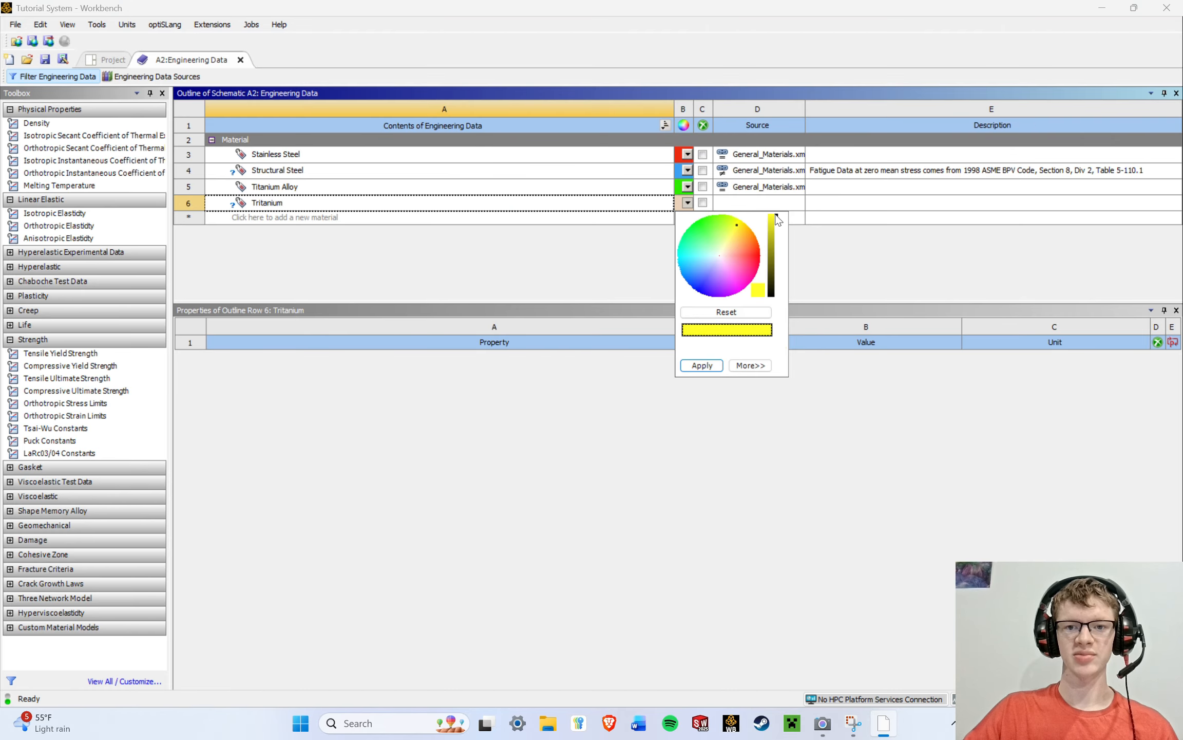
left_click(702, 365)
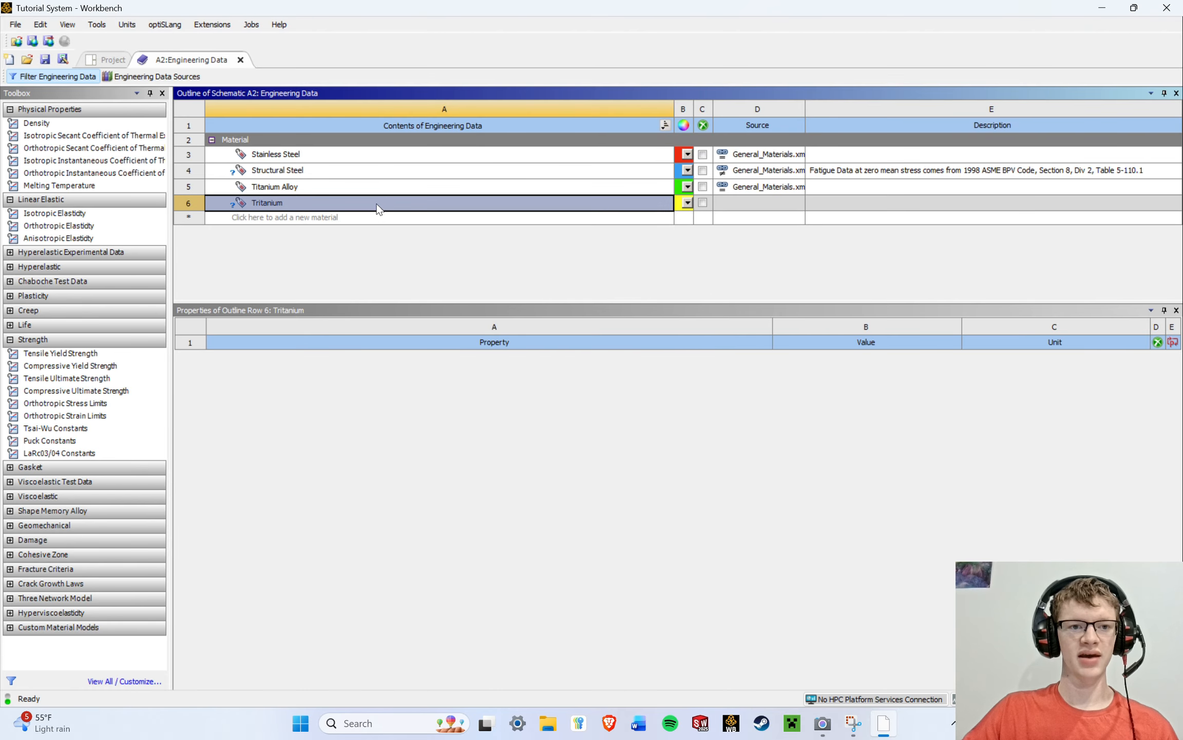
Add the Density property to the Tritanium material.
left_click(295, 189)
left_click(295, 202)
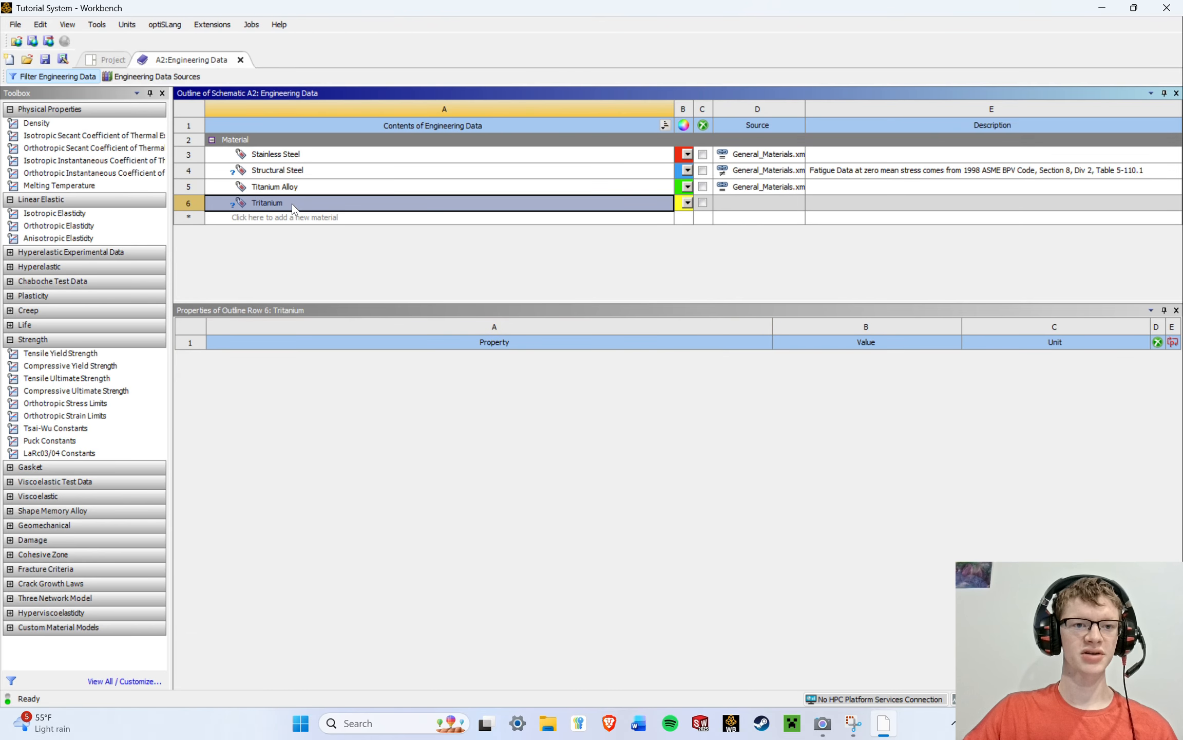
left_click(302, 185)
left_click(289, 201)
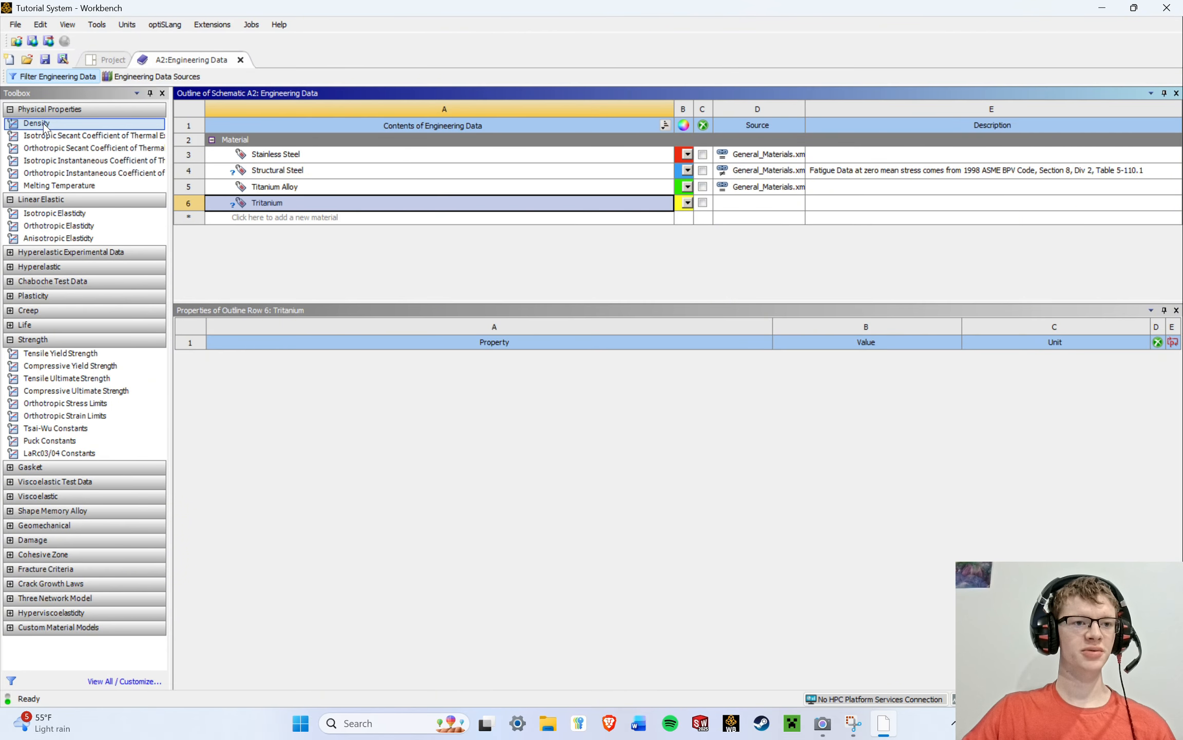
left_click_drag(43, 128, 256, 346)
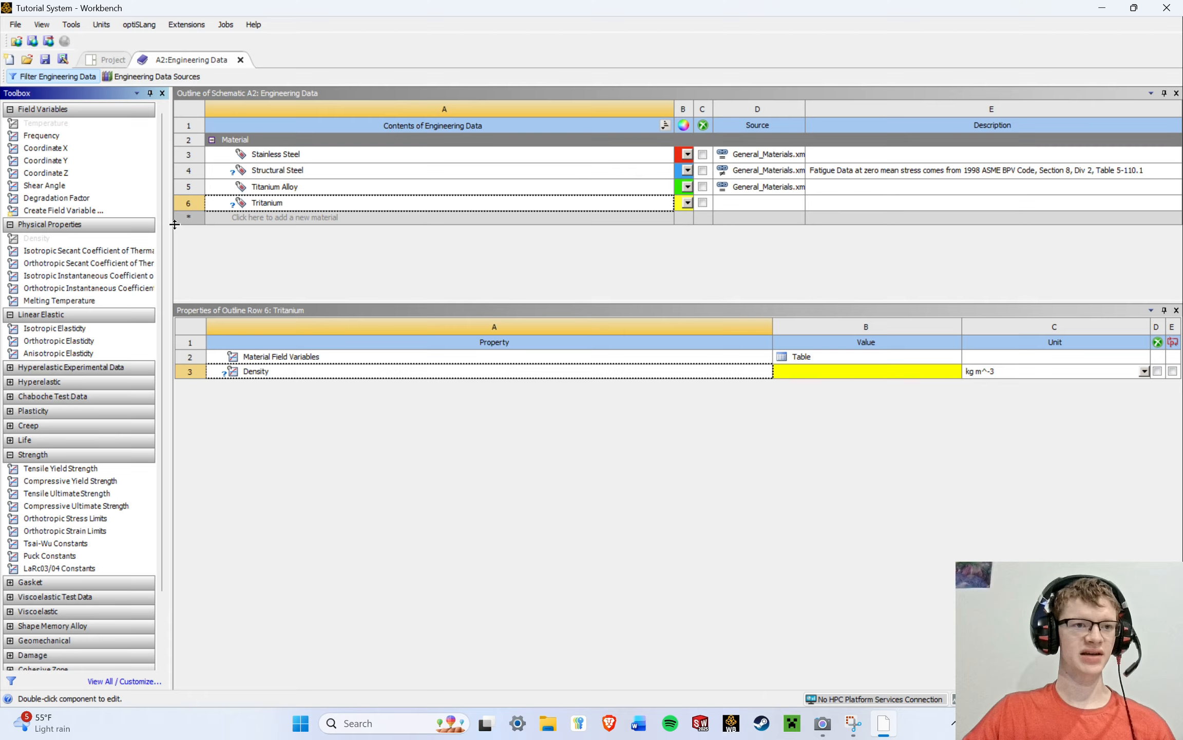
Add the Isotropic Elasticity property to Tritanium.
left_click(12, 110)
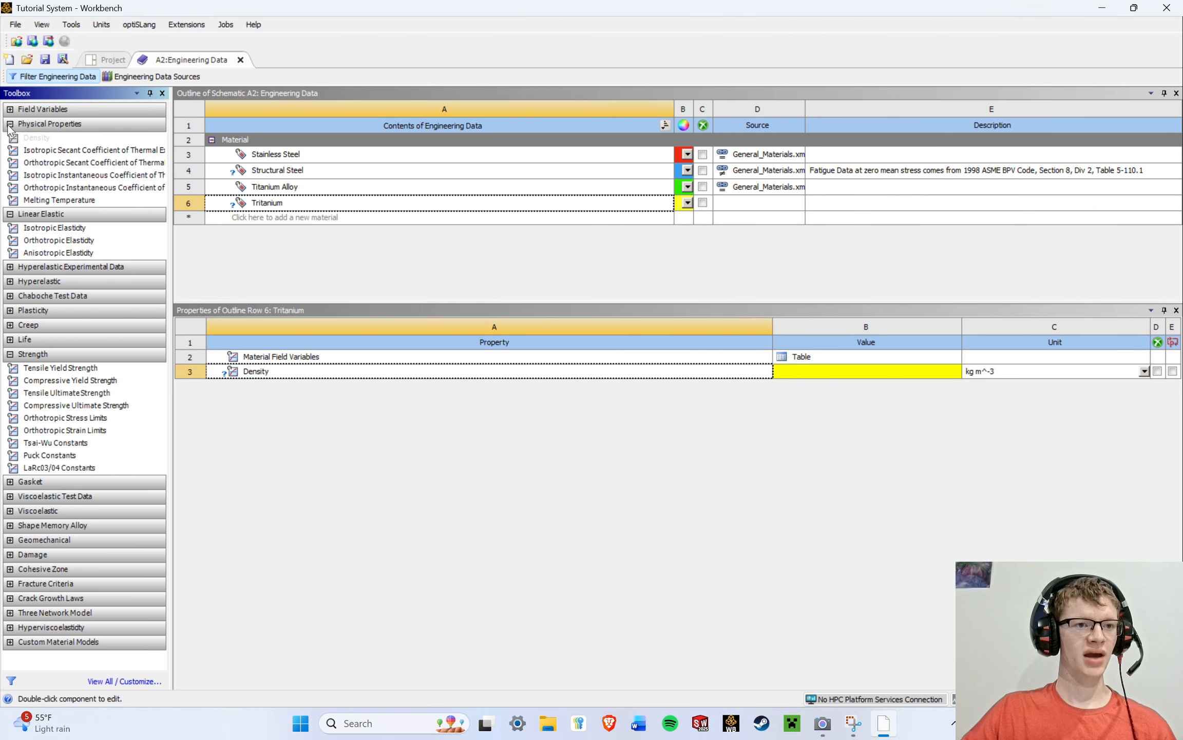
left_click(10, 124)
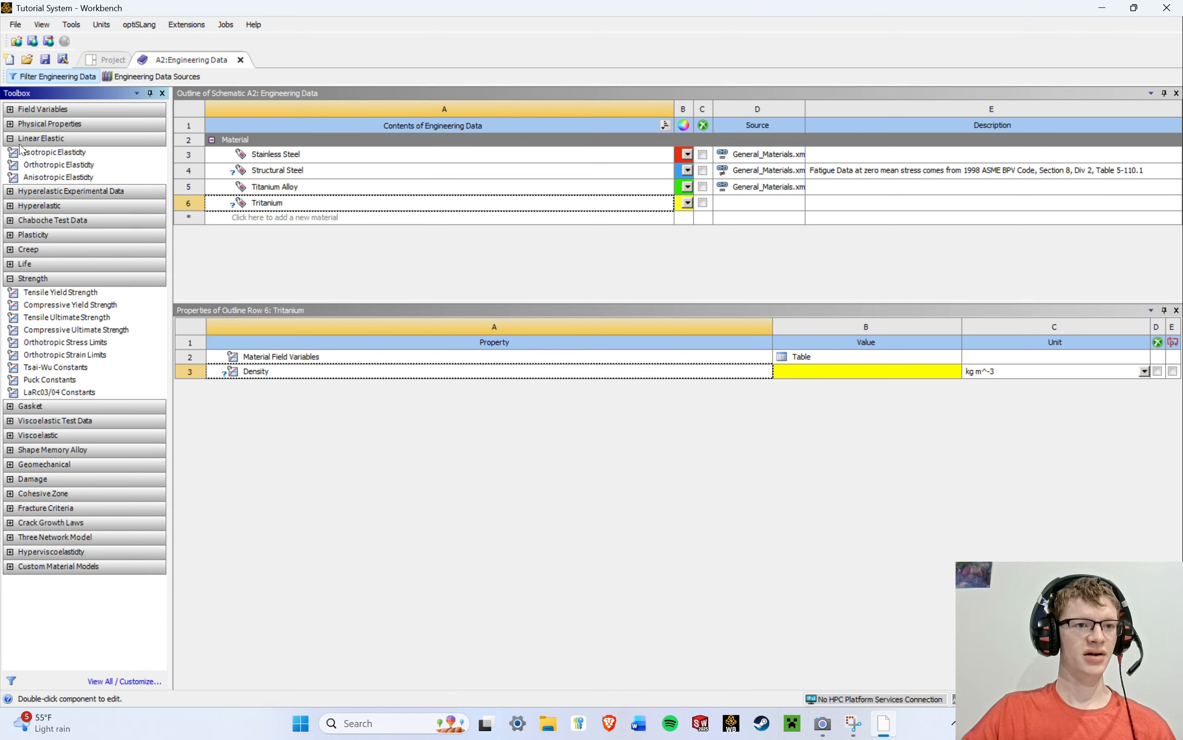
left_click_drag(47, 153, 291, 374)
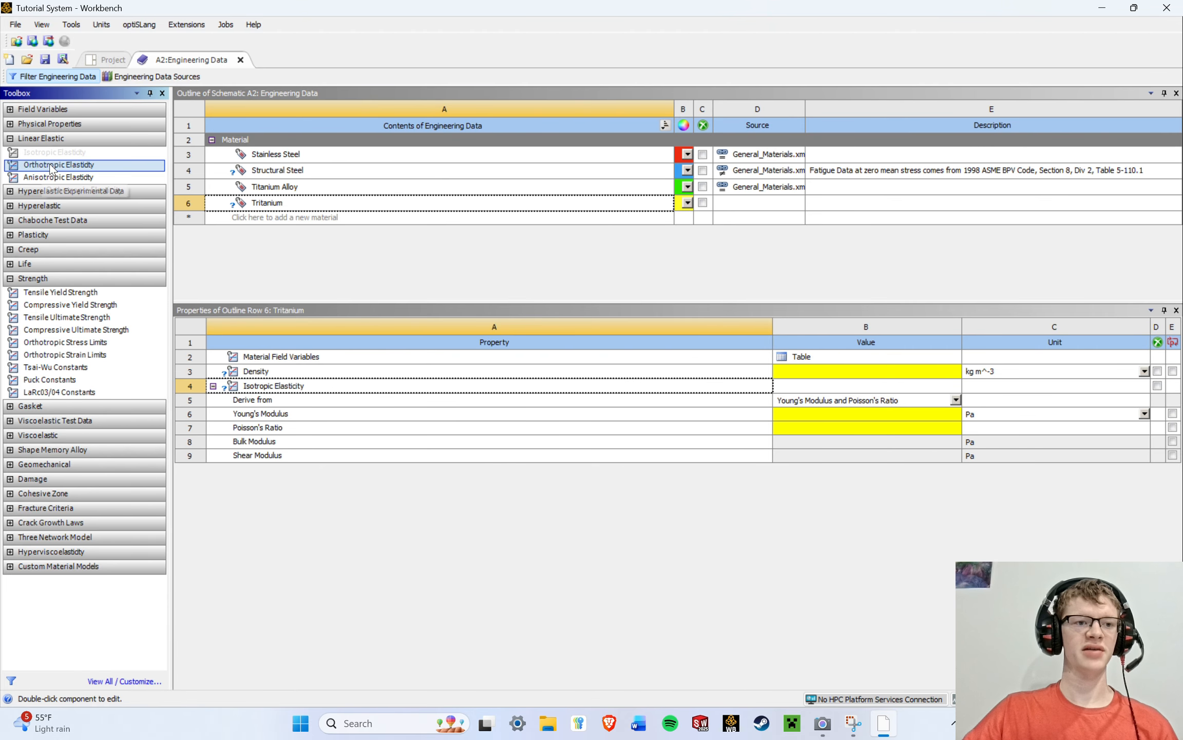
left_click(181, 229)
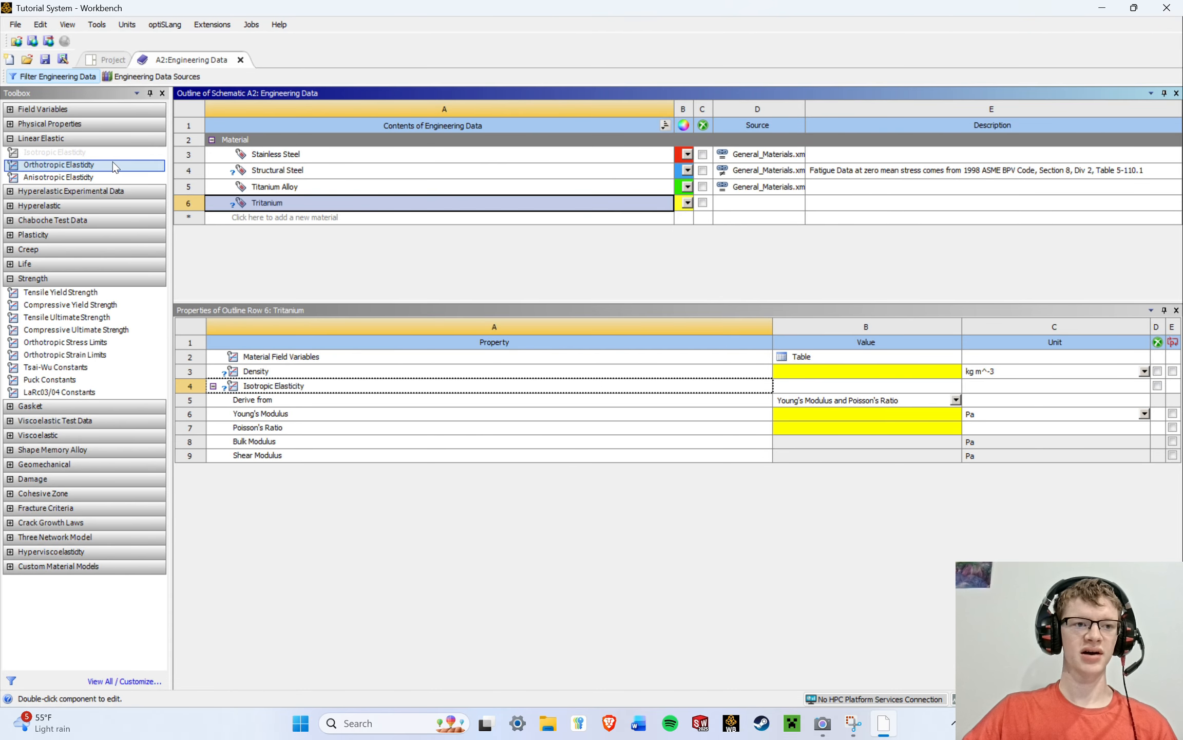
Add the tensile and compressive yield strength and tensile and compressive ultimate strength properties to Tritanium.
left_click(8, 140)
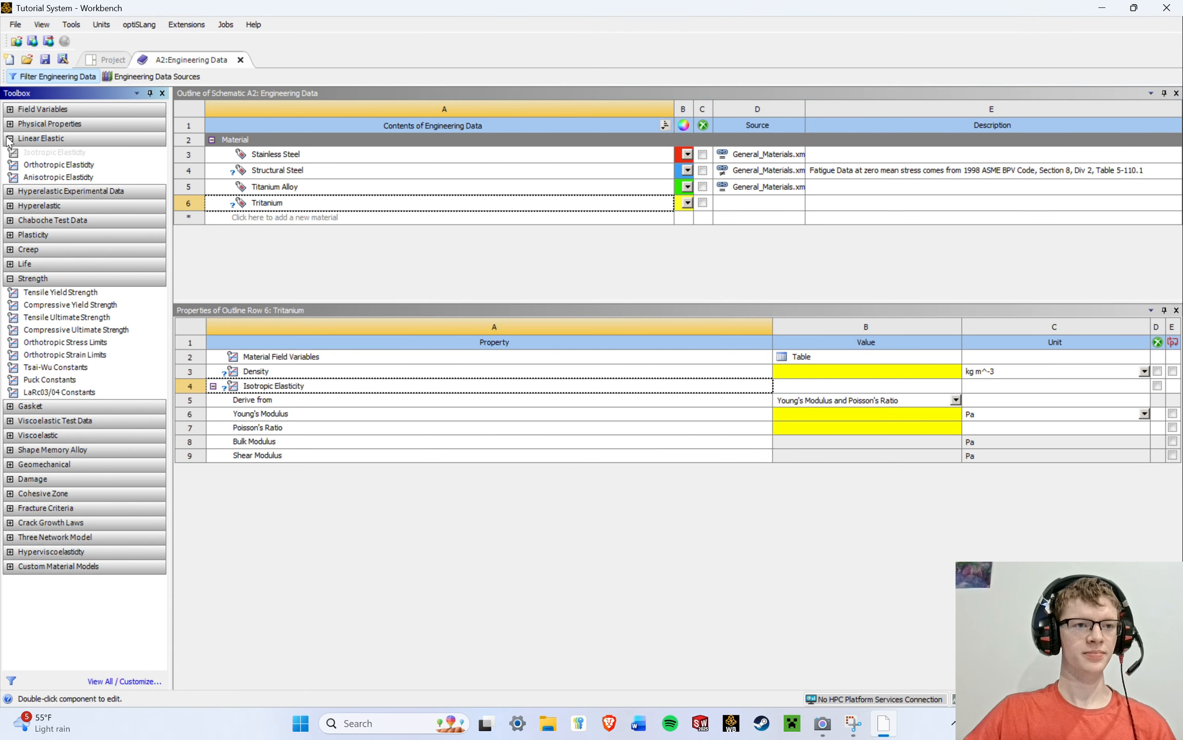
left_click(9, 139)
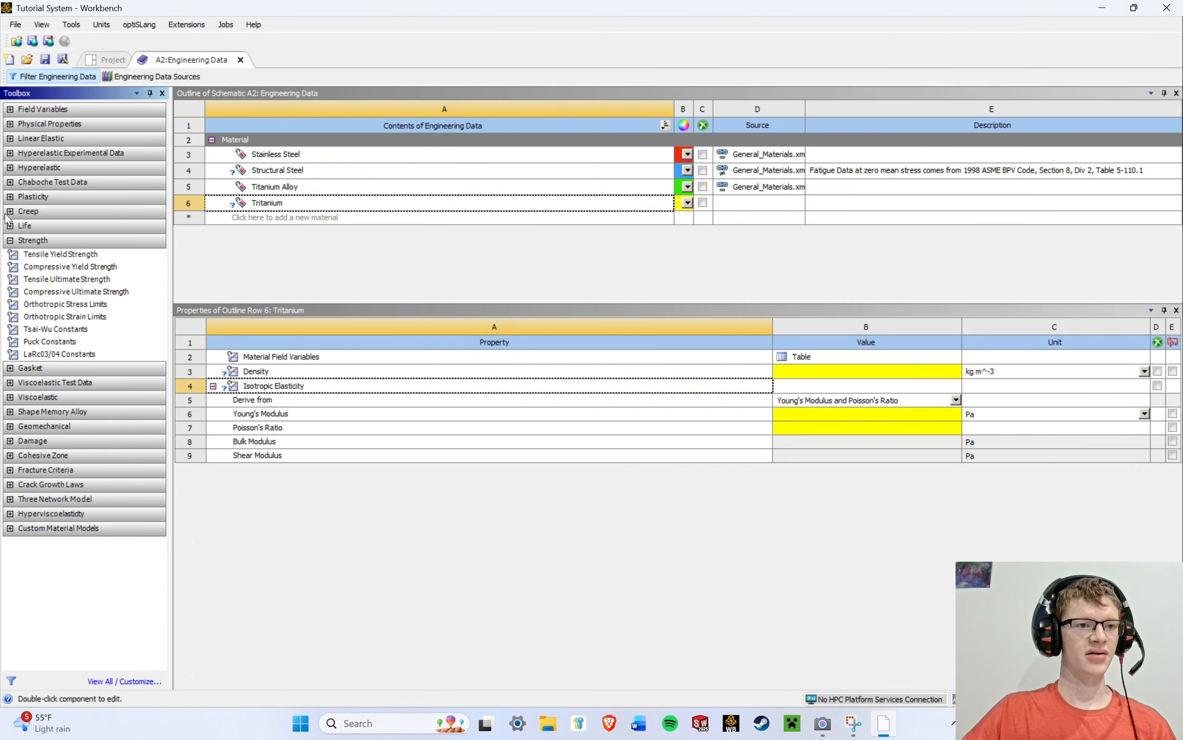
left_click_drag(11, 253, 275, 353)
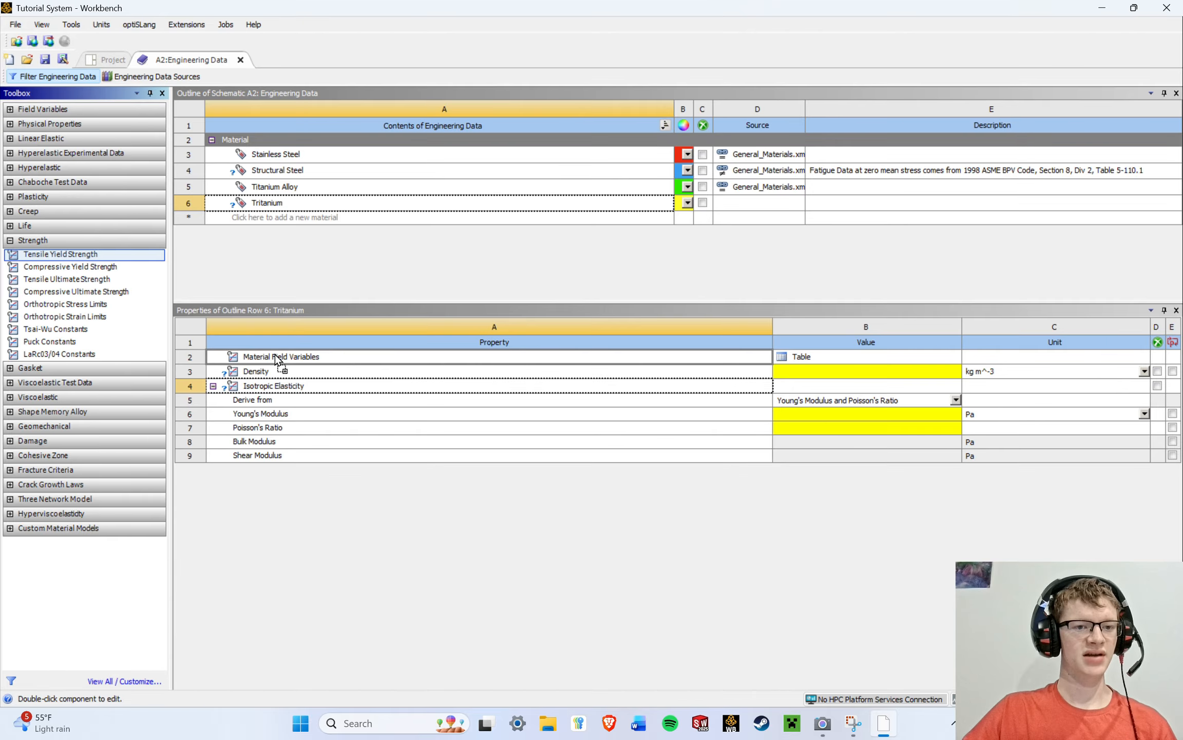
left_click_drag(98, 252, 226, 356)
left_click_drag(118, 286, 274, 352)
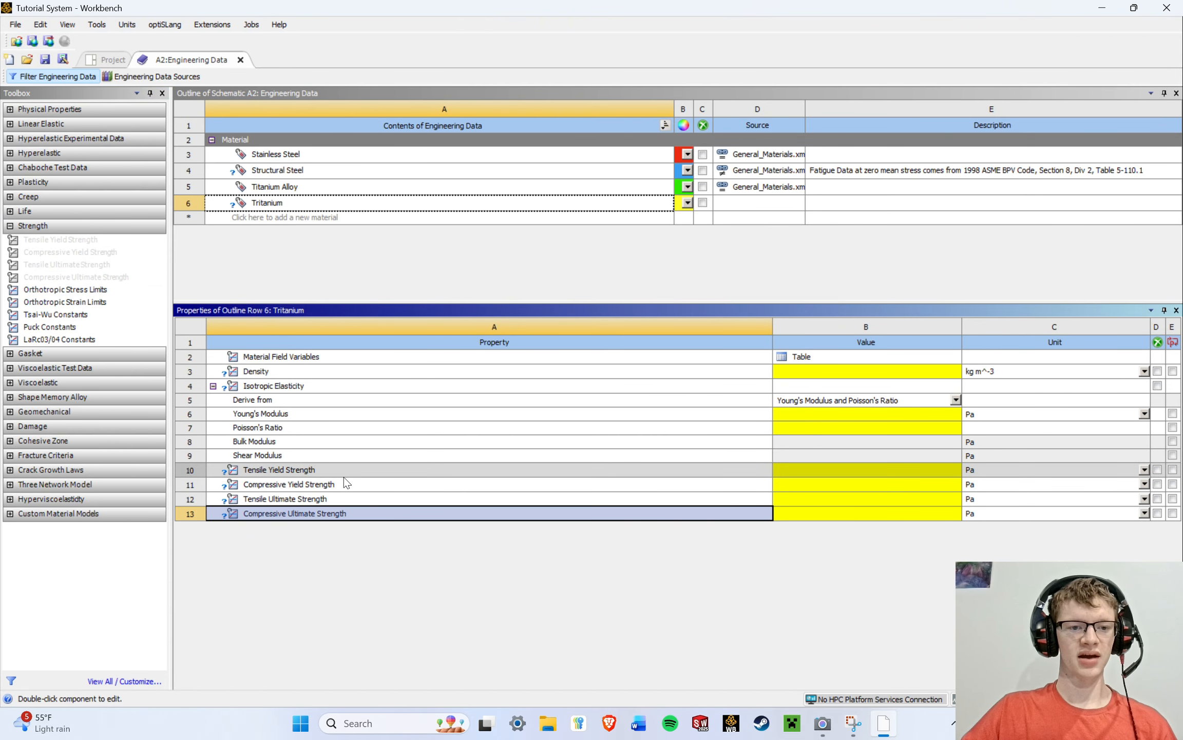
Delete the Compressive Ultimate Strength and Tensile Ultimate Strength properties from Tritanium.
right_click(378, 514)
left_click(426, 523)
right_click(416, 503)
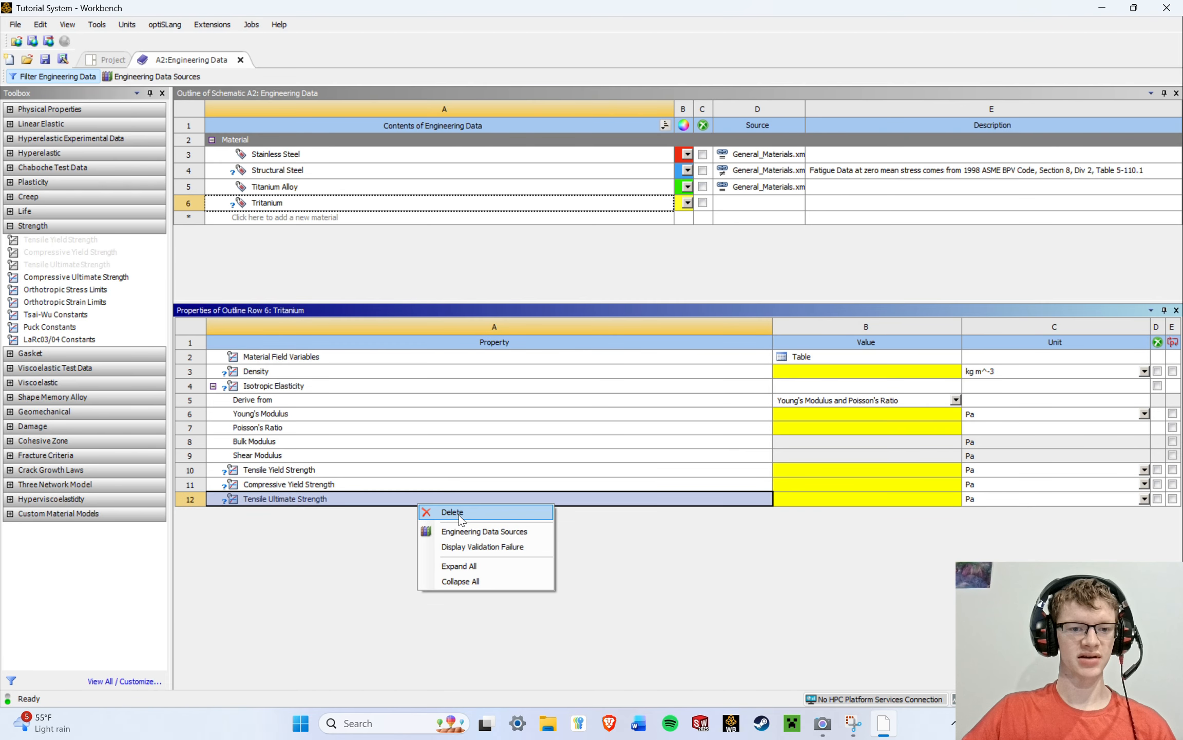
left_click(458, 515)
Demonstrate adding Tensile Ultimate Strength to Tritanium and deleting it again.
left_click_drag(67, 264, 304, 463)
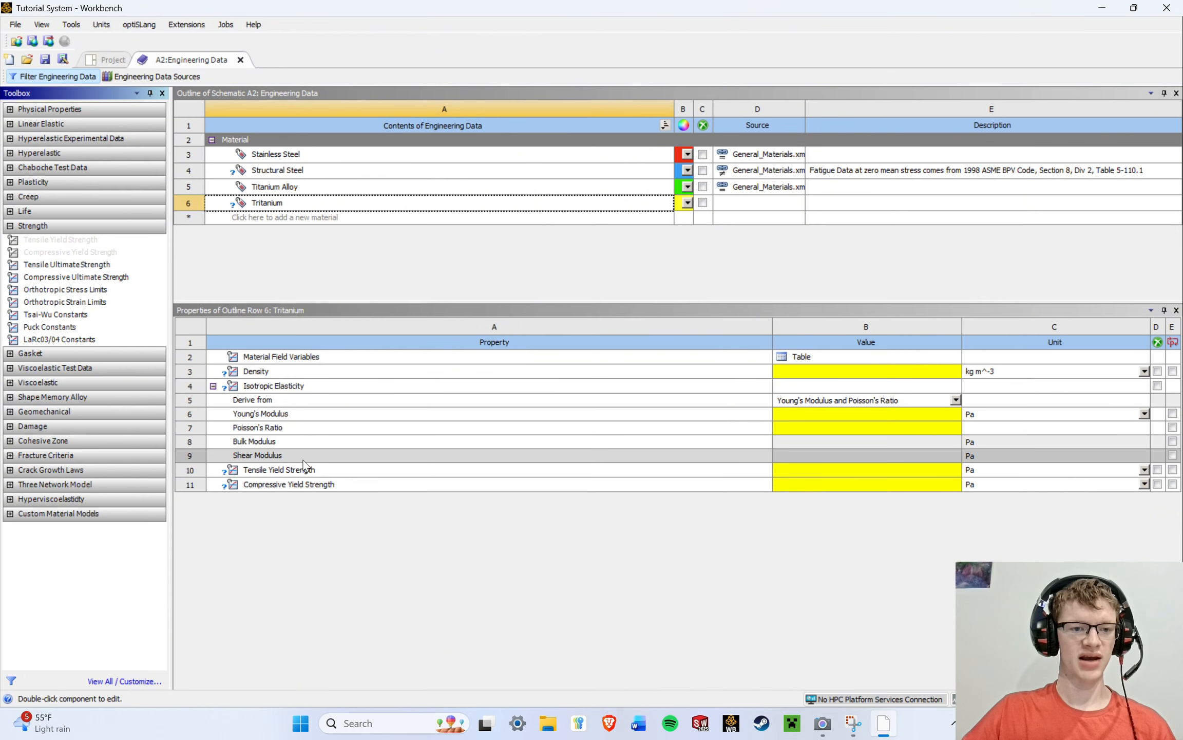
left_click(46, 282)
left_click(287, 498)
right_click(290, 498)
left_click(329, 504)
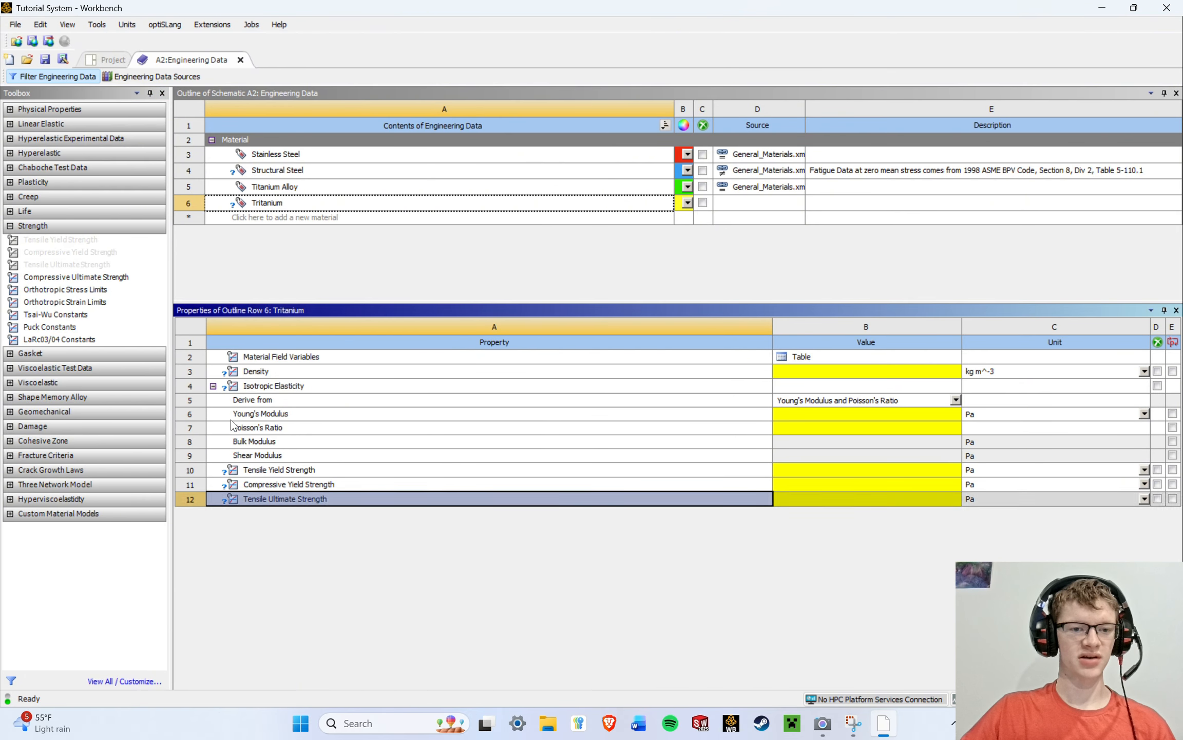
Add Tensile Ultimate Strength and Compressive Ultimate Strength back to Tritanium and collapse the Strength property group.
left_click_drag(66, 264, 311, 373)
left_click_drag(76, 276, 334, 434)
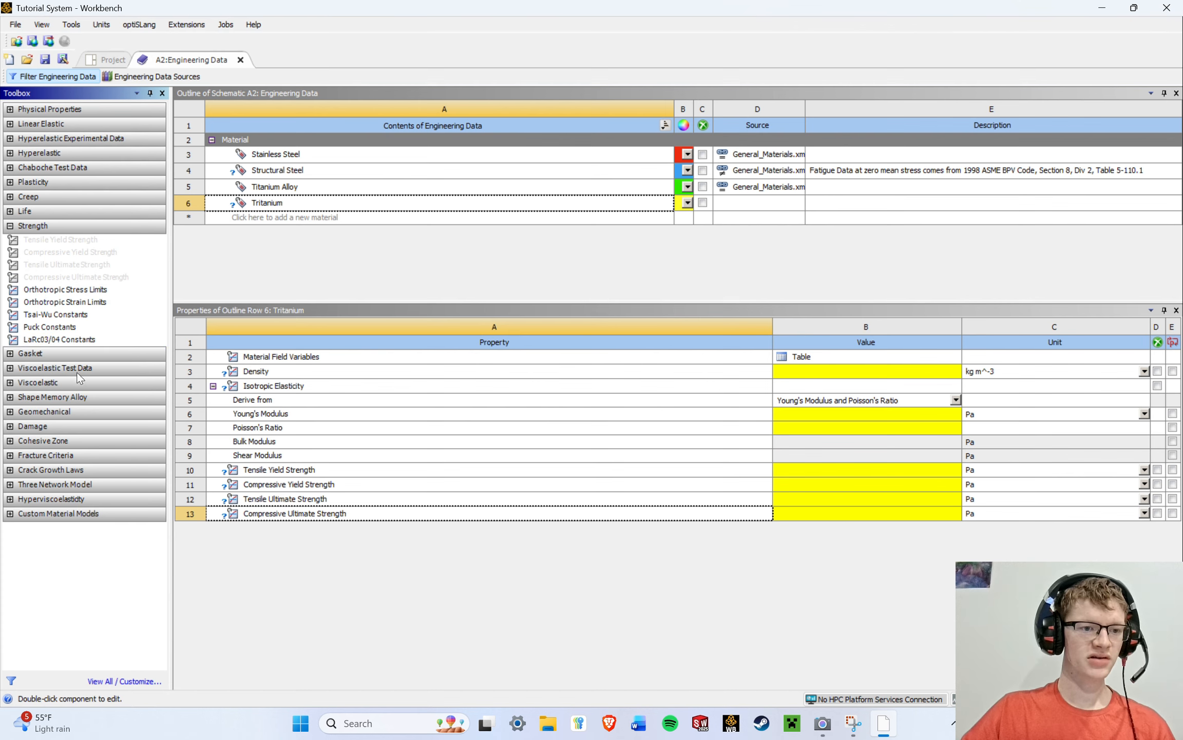
left_click(10, 227)
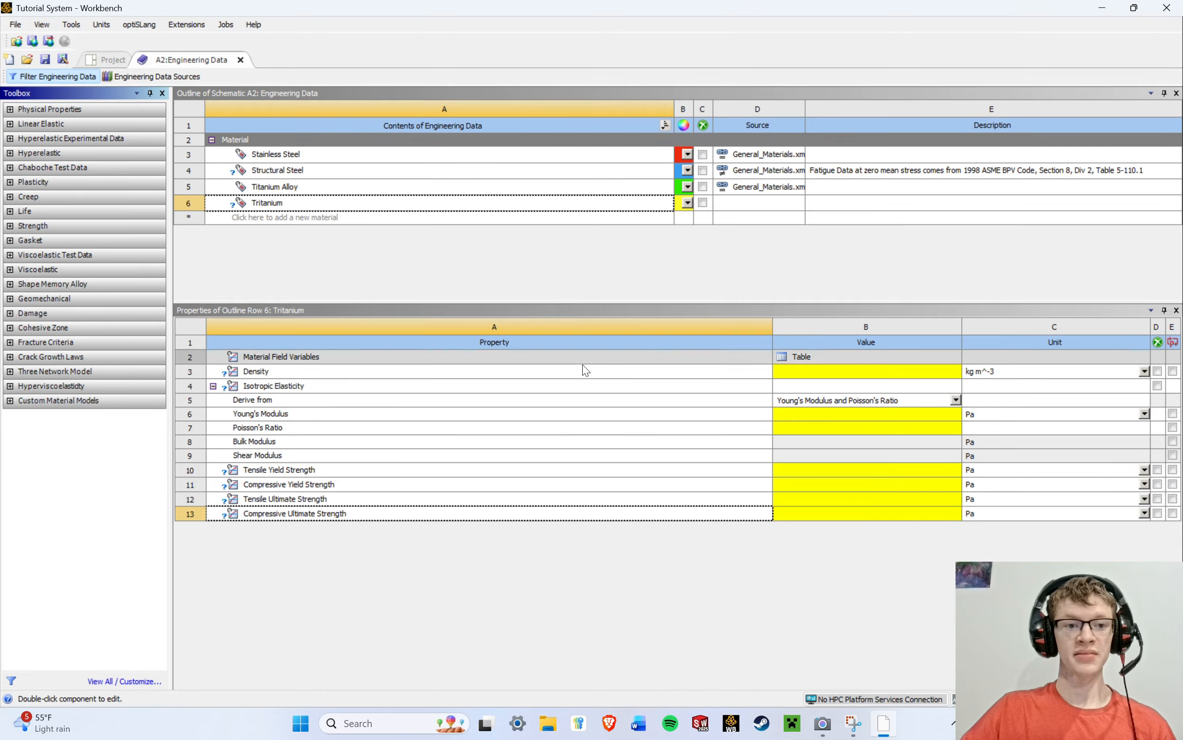
Set Tritanium's Young's Modulus to 50 GPa and its Poisson's Ratio to 0.08.
left_click(908, 377)
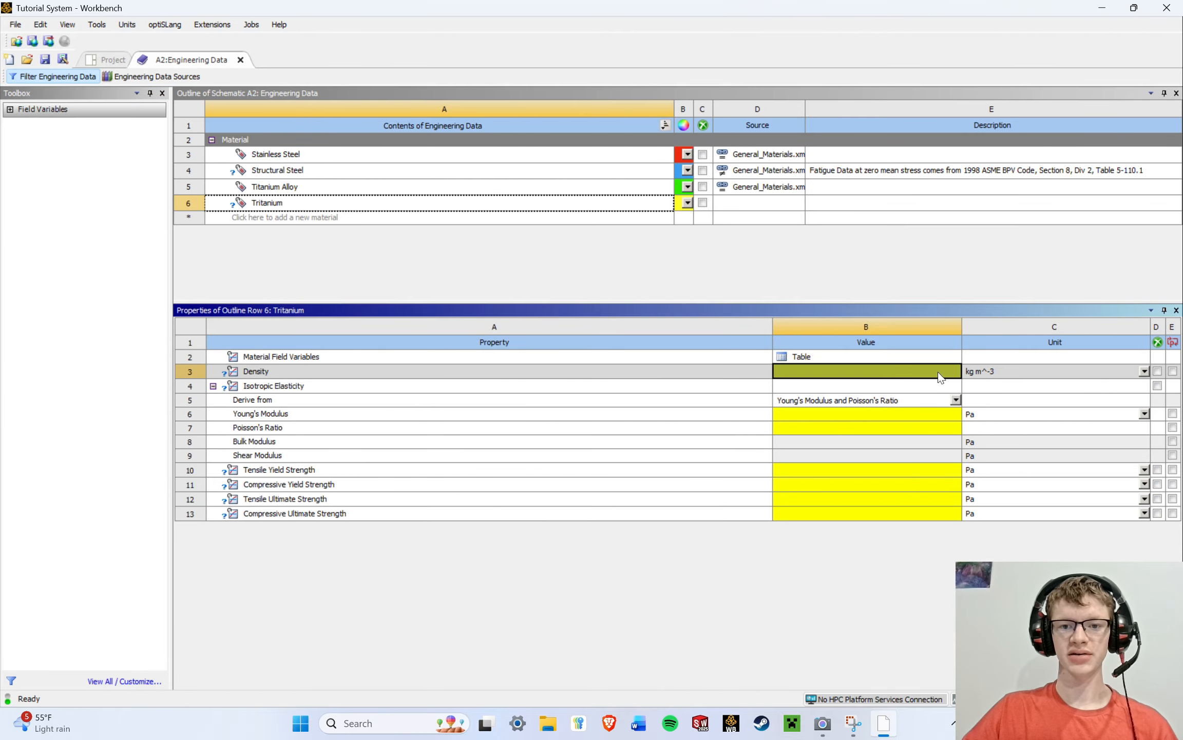
left_click(1145, 414)
left_click(986, 411)
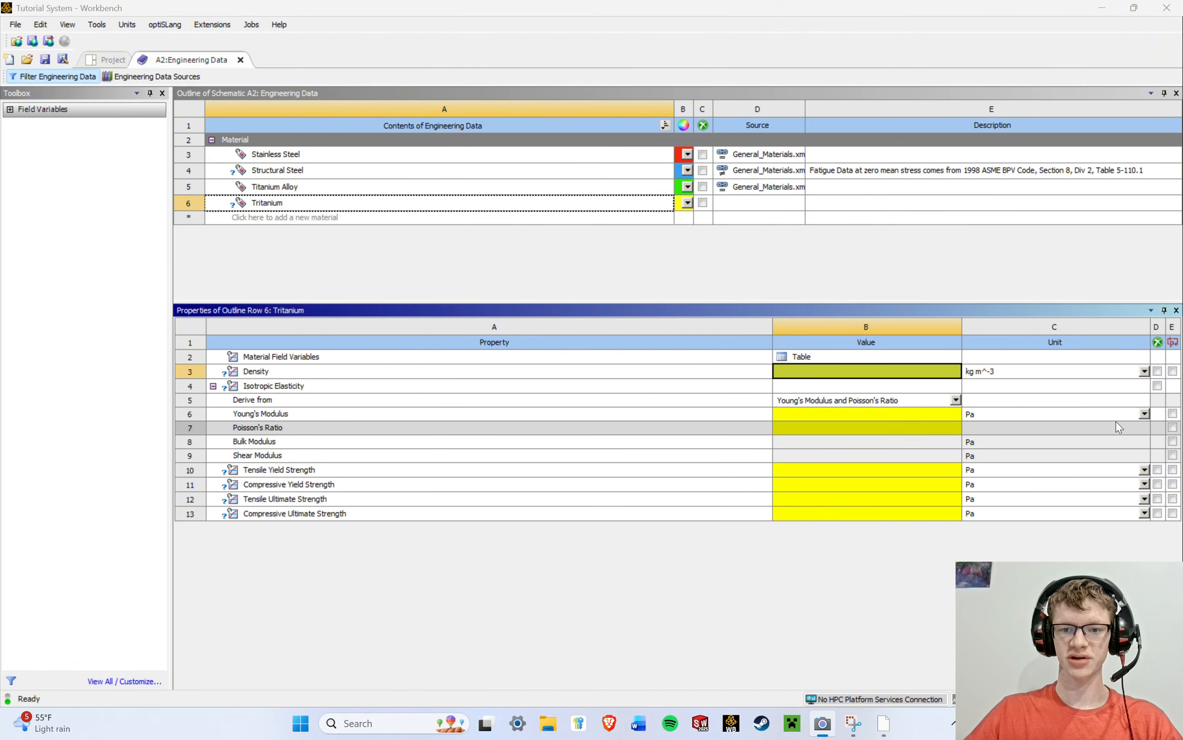
left_click(1144, 413)
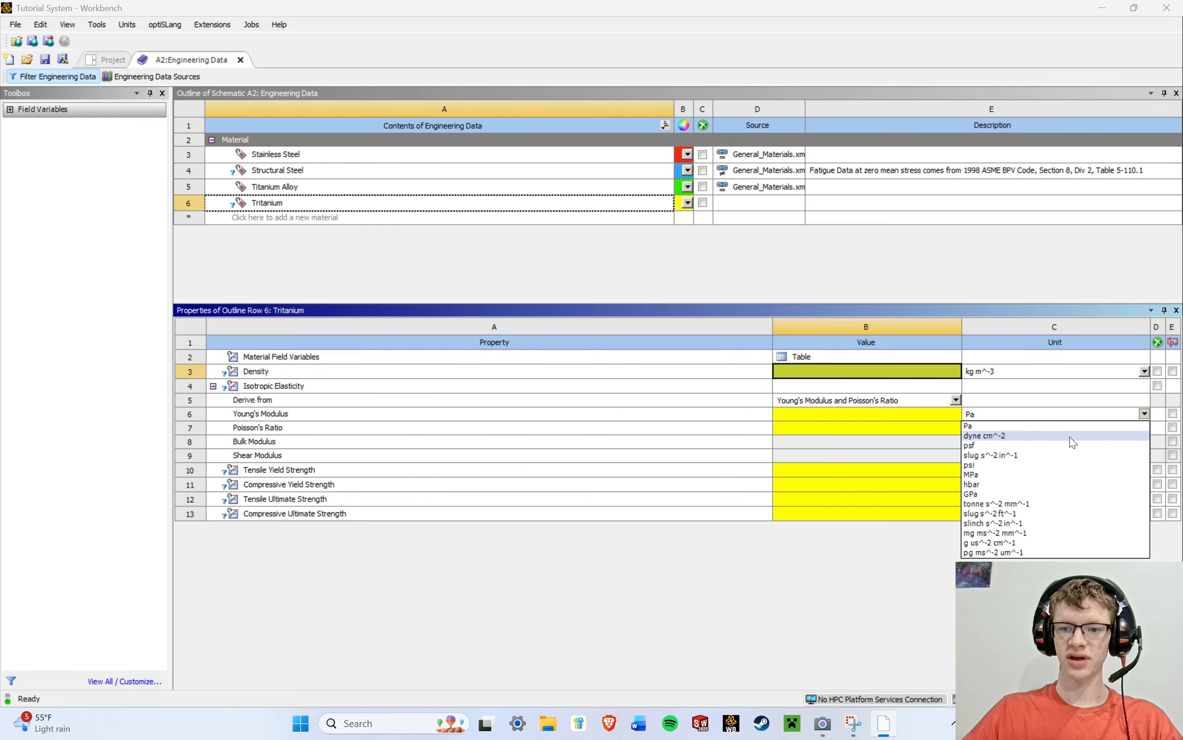
left_click(1005, 494)
left_click(906, 413)
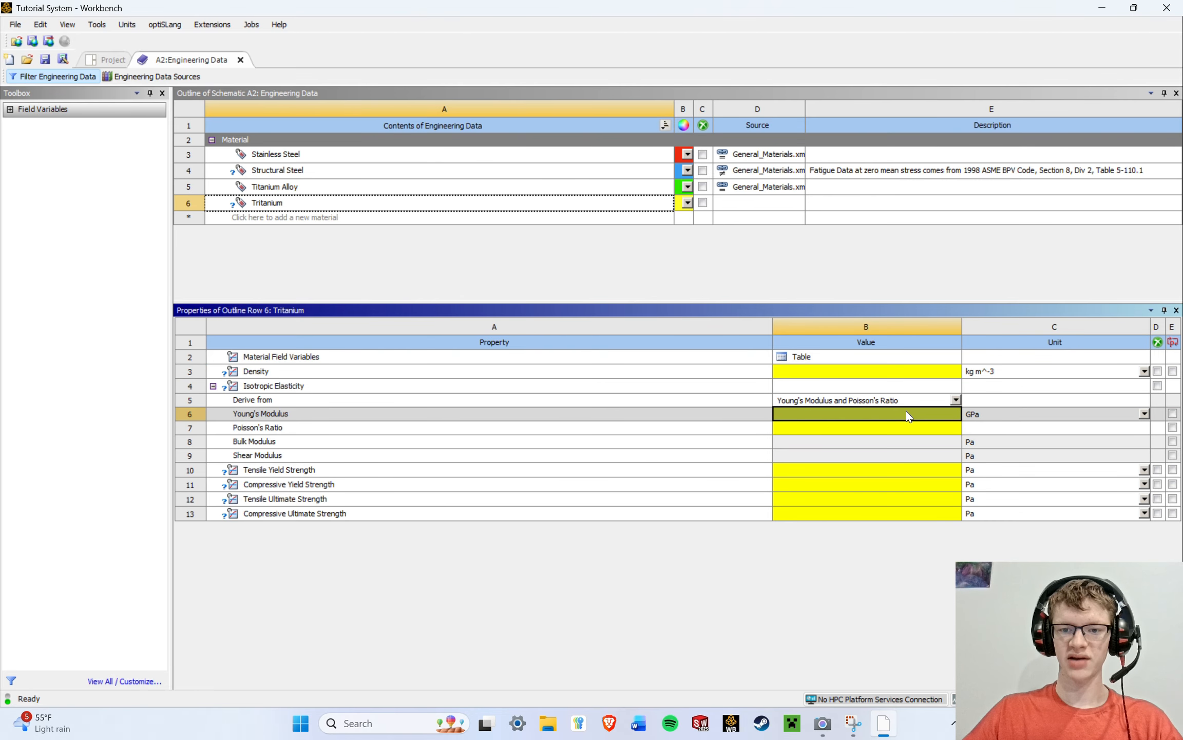
type("50")
key("Return")
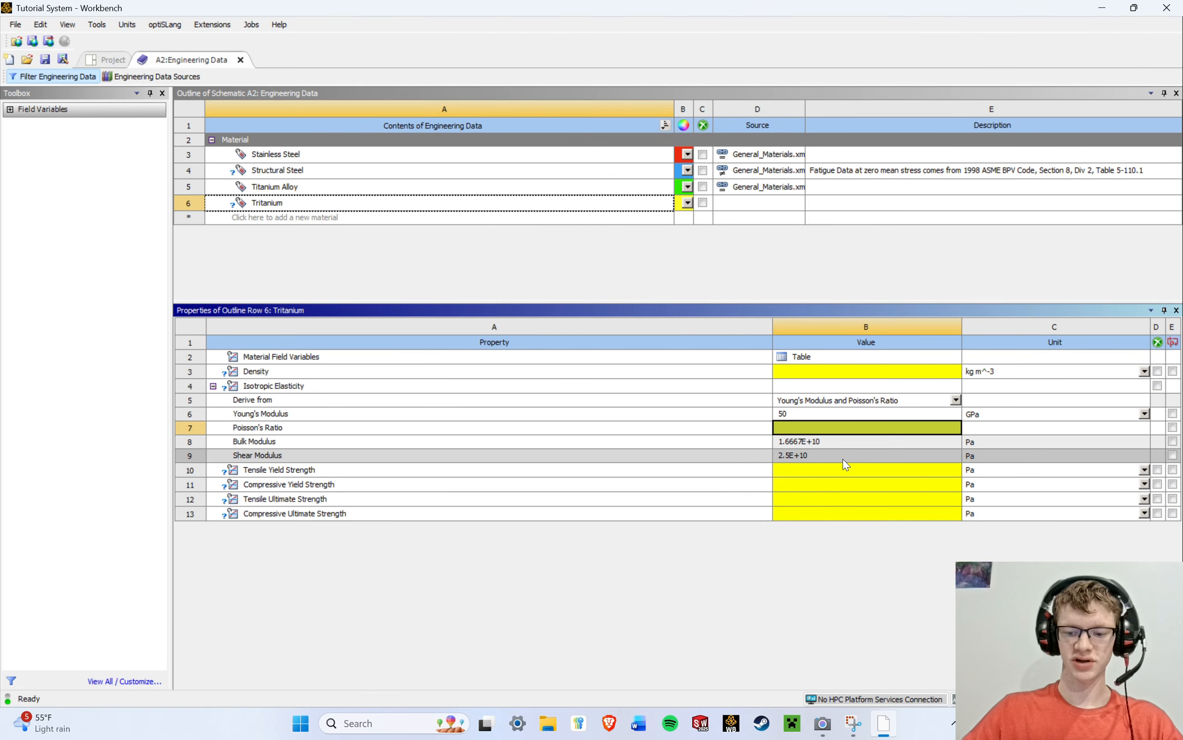
type(".08")
key("Return")
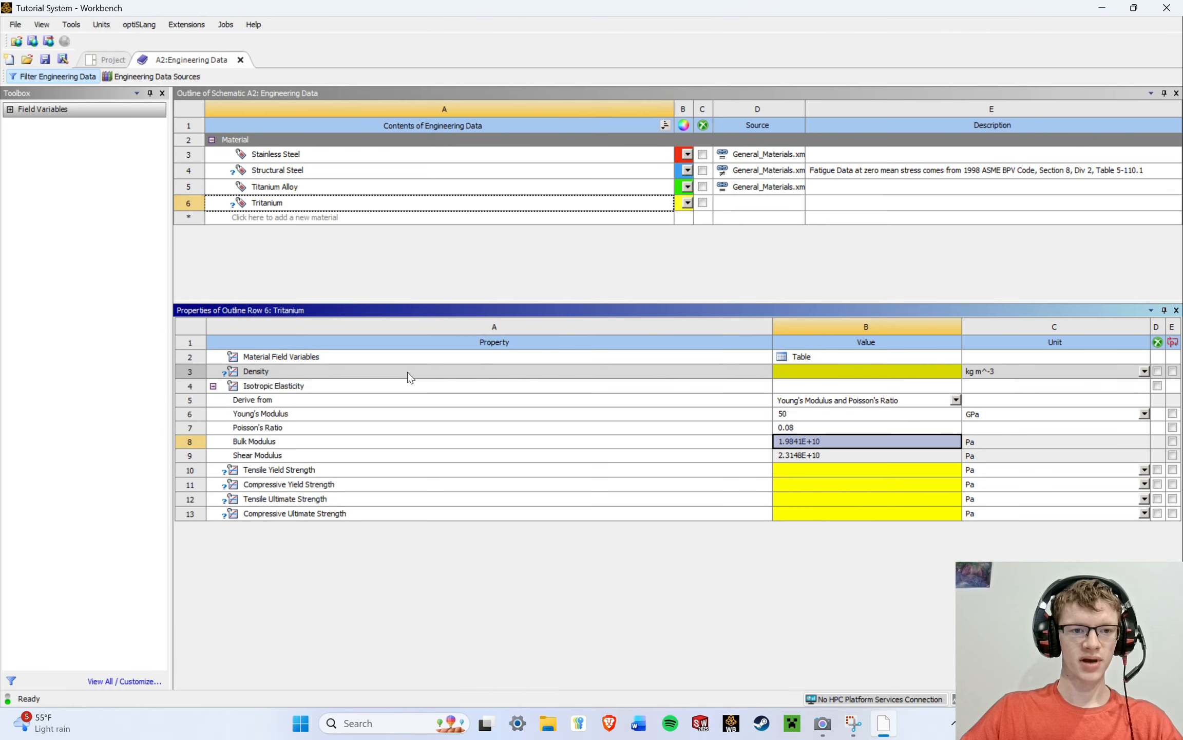
Set Tritanium's density to 100 kg m^-3.
left_click(941, 371)
type("100")
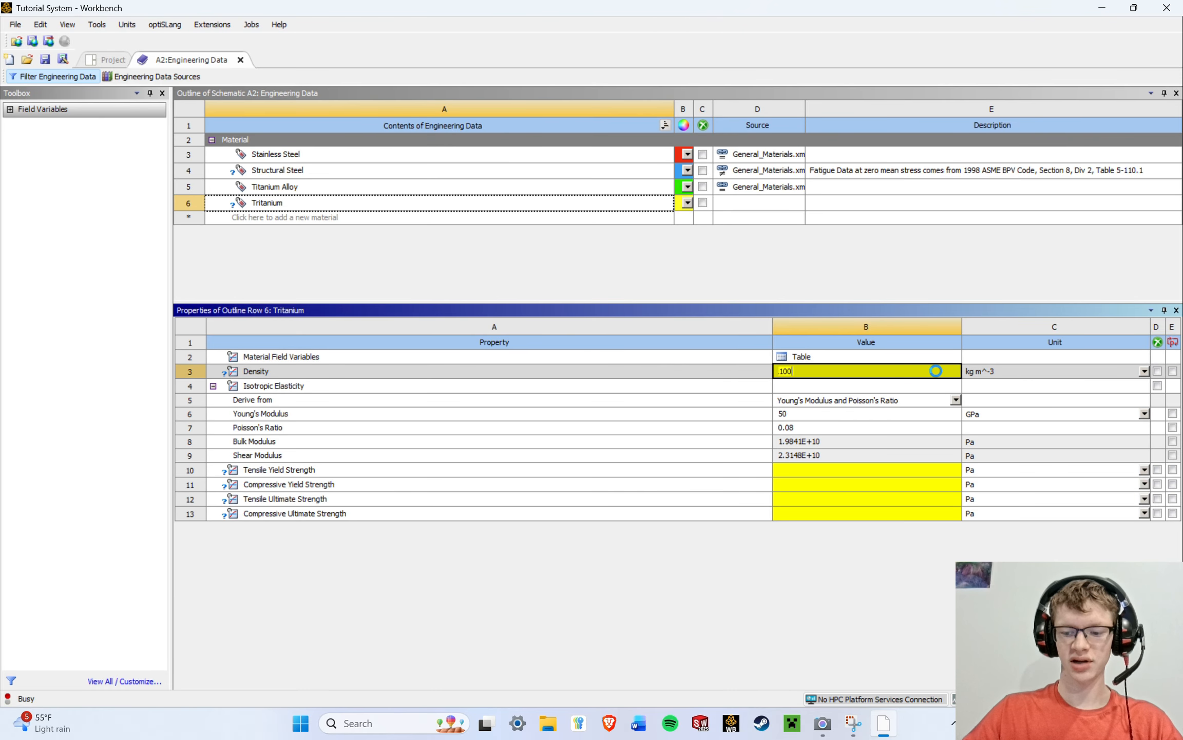
key("Return")
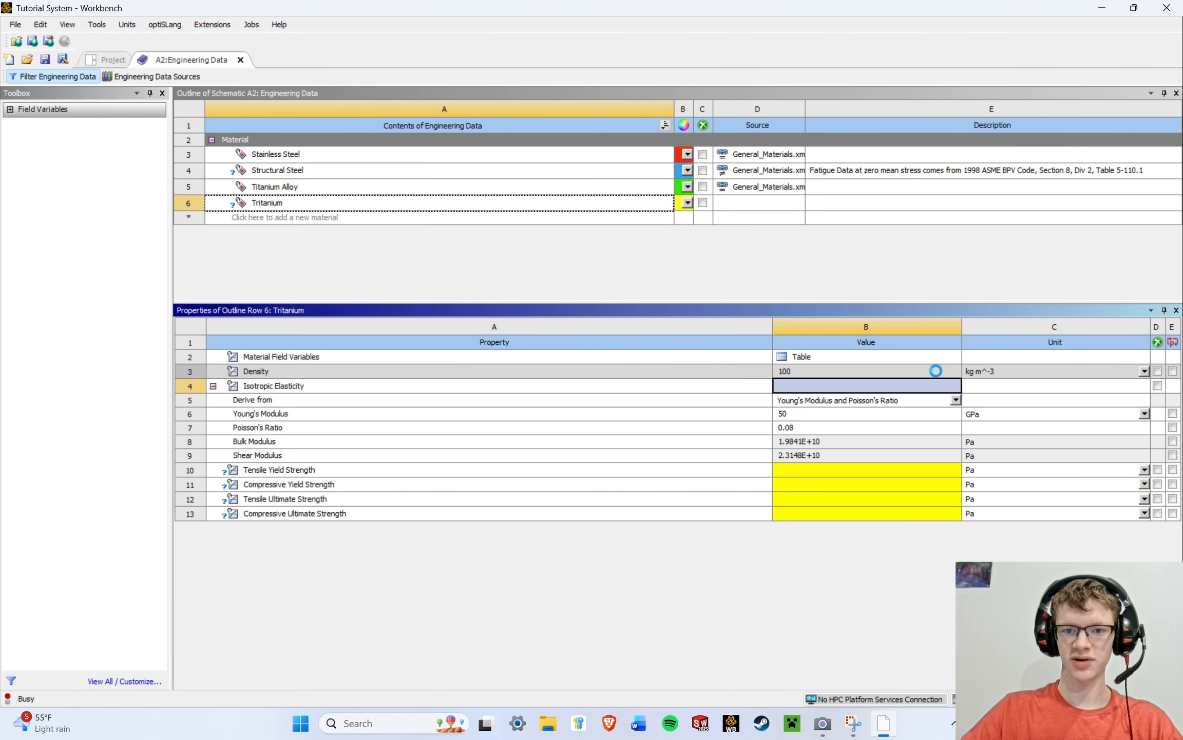
Set Tritanium's Tensile Yield Strength to 60 Pa and its Compressive Yield Strength to 65 Pa.
left_click(826, 467)
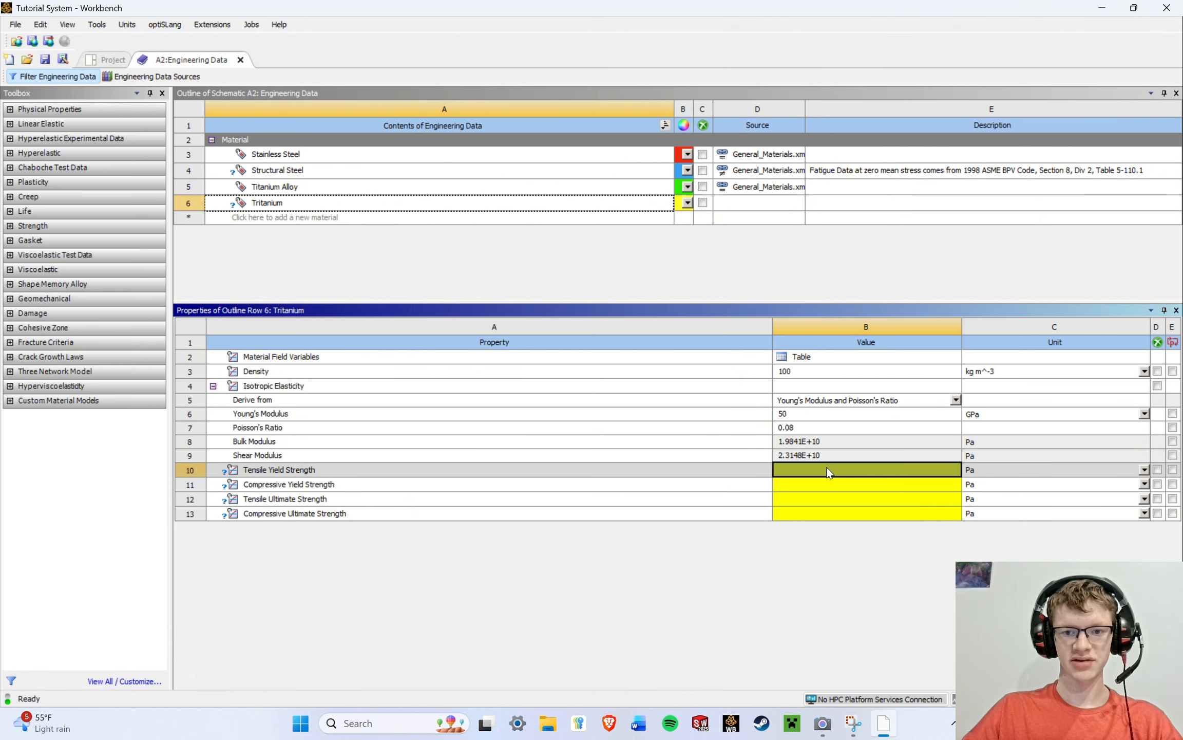
type("60")
key("Return")
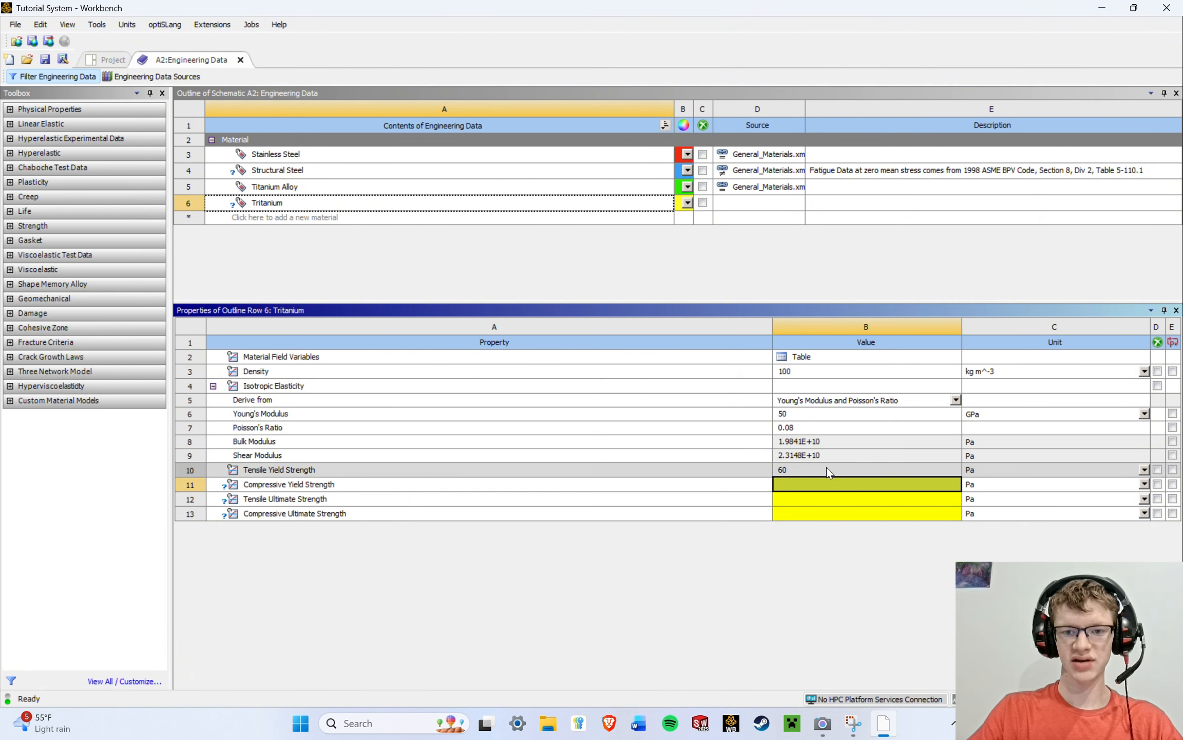
type("65")
key("Return")
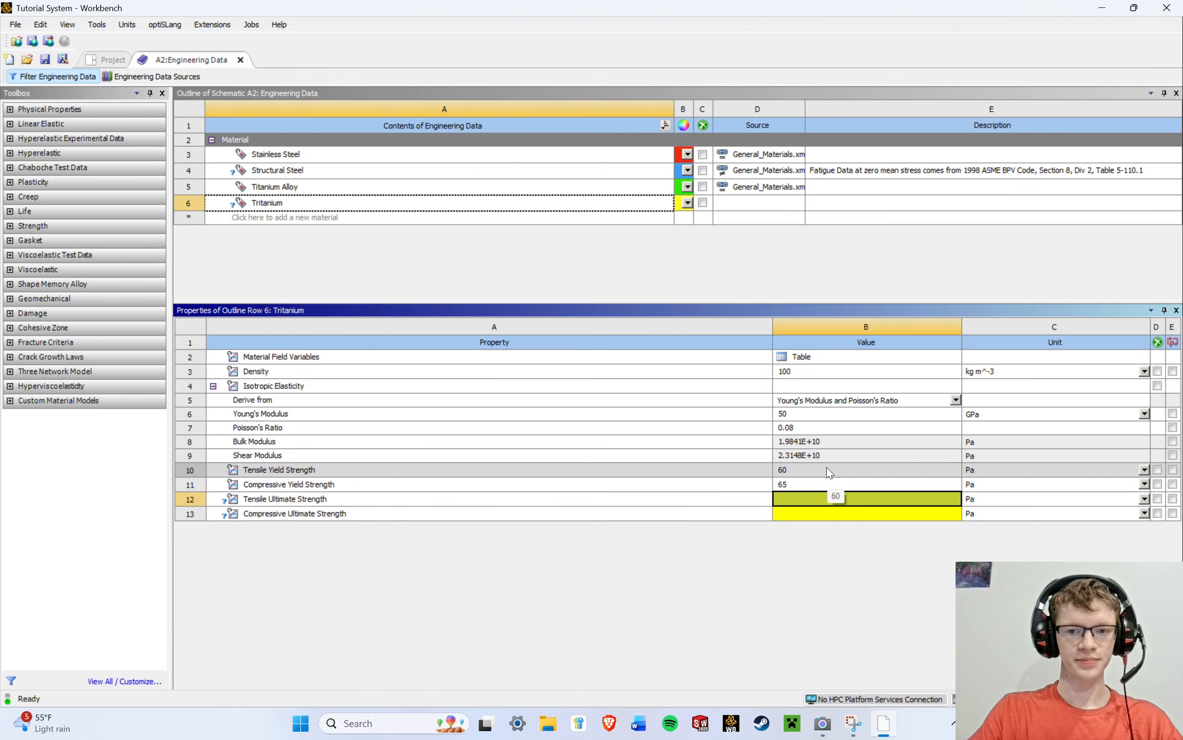
Set Tritanium's Tensile Ultimate Strength to 75 Pa and its Compressive Ultimate Strength to 85 Pa.
type("7")
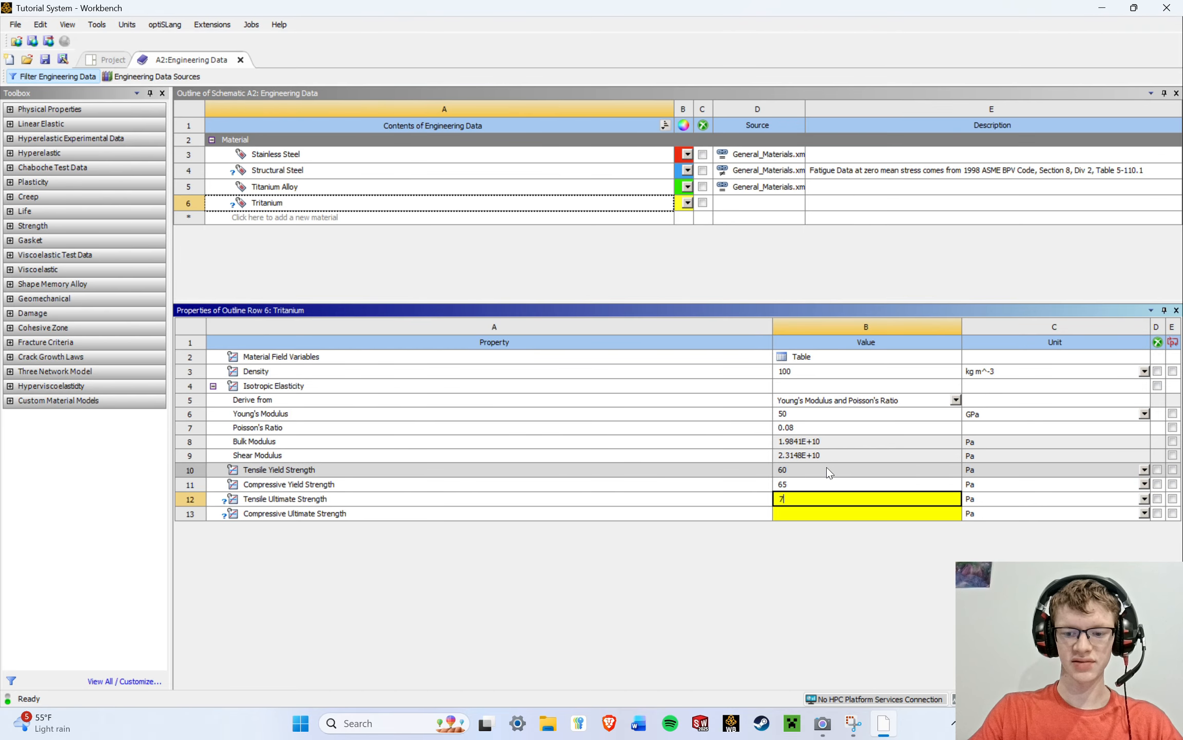
type("5")
key("Return")
type("85")
key("Return")
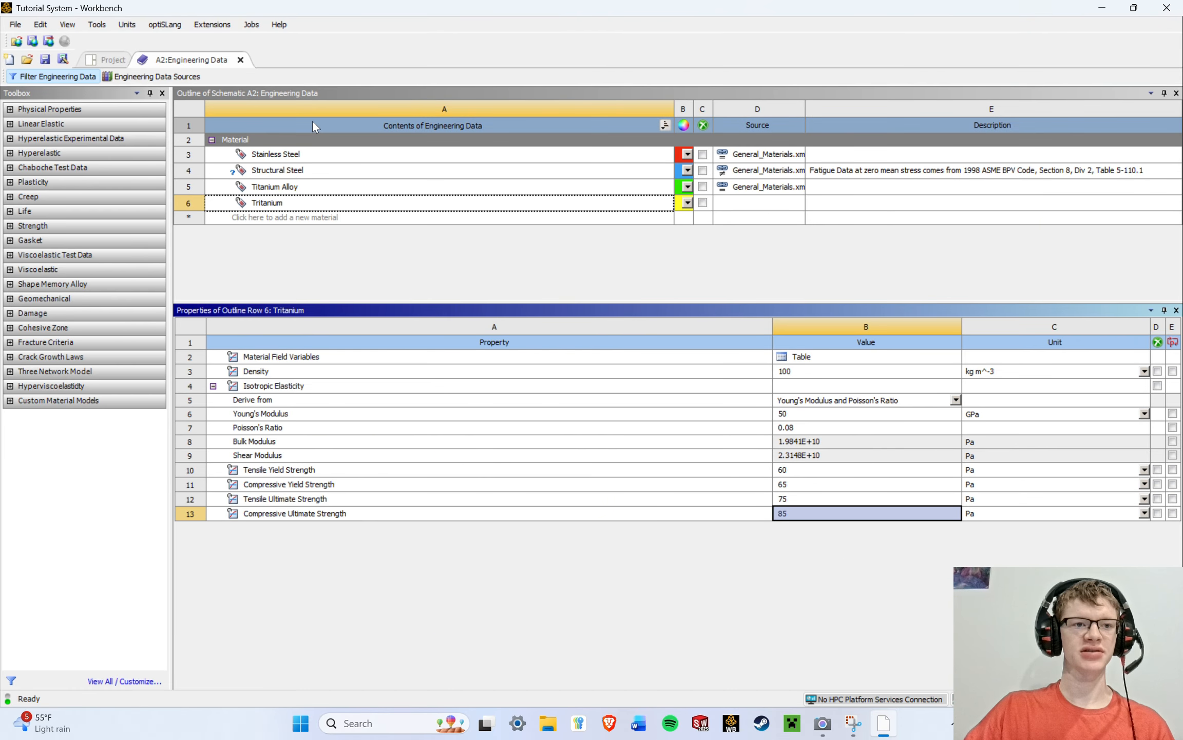
Check the Engineering Data status in the project schematic and return to the engineering data to view Structural Steel's properties.
left_click(103, 60)
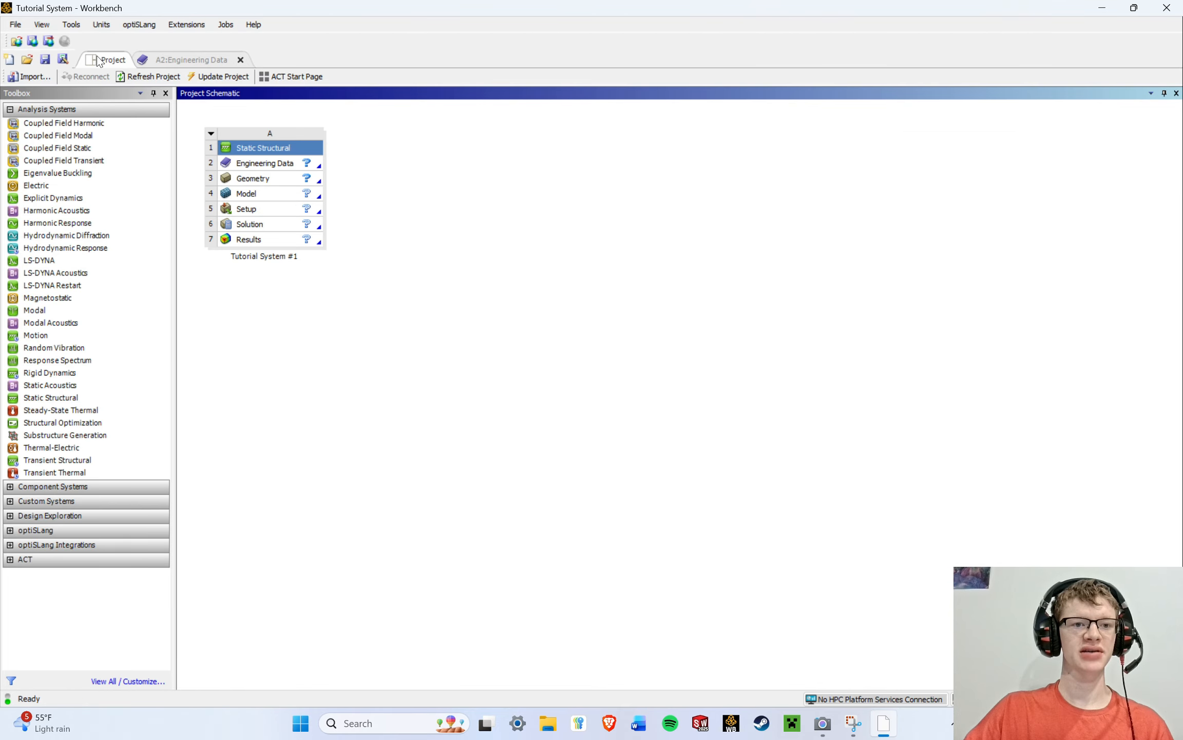
left_click(276, 163)
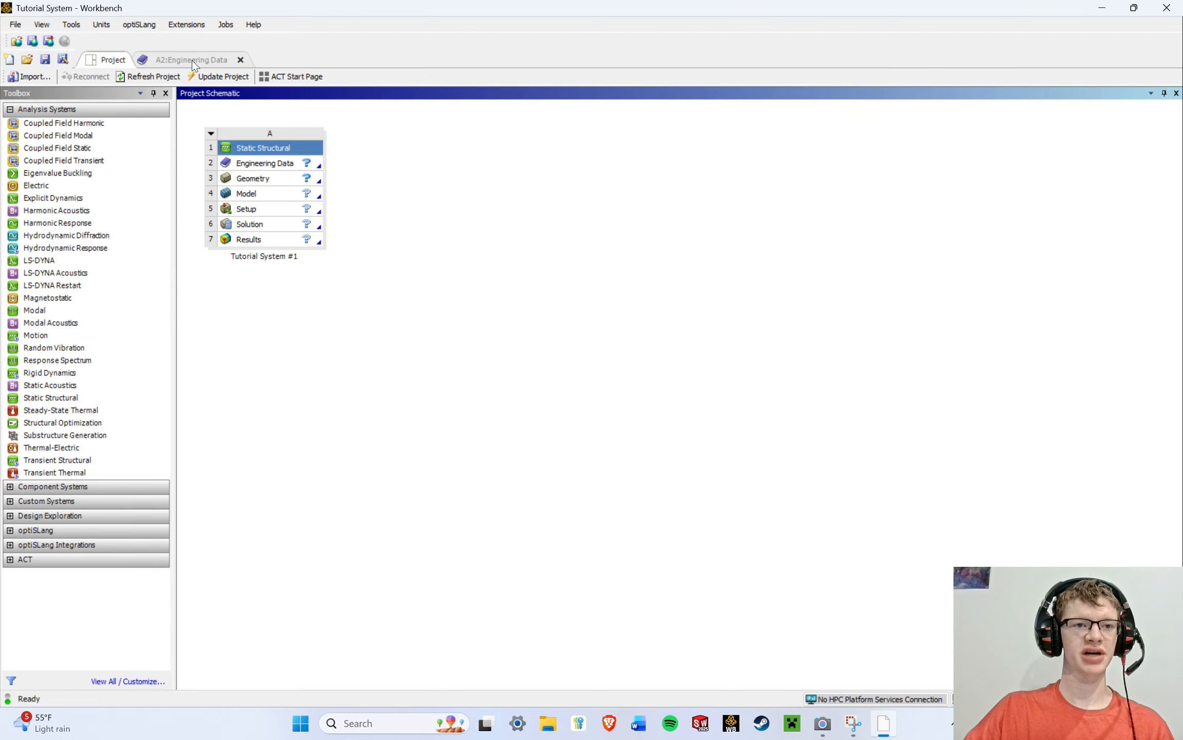
left_click(191, 60)
left_click(274, 169)
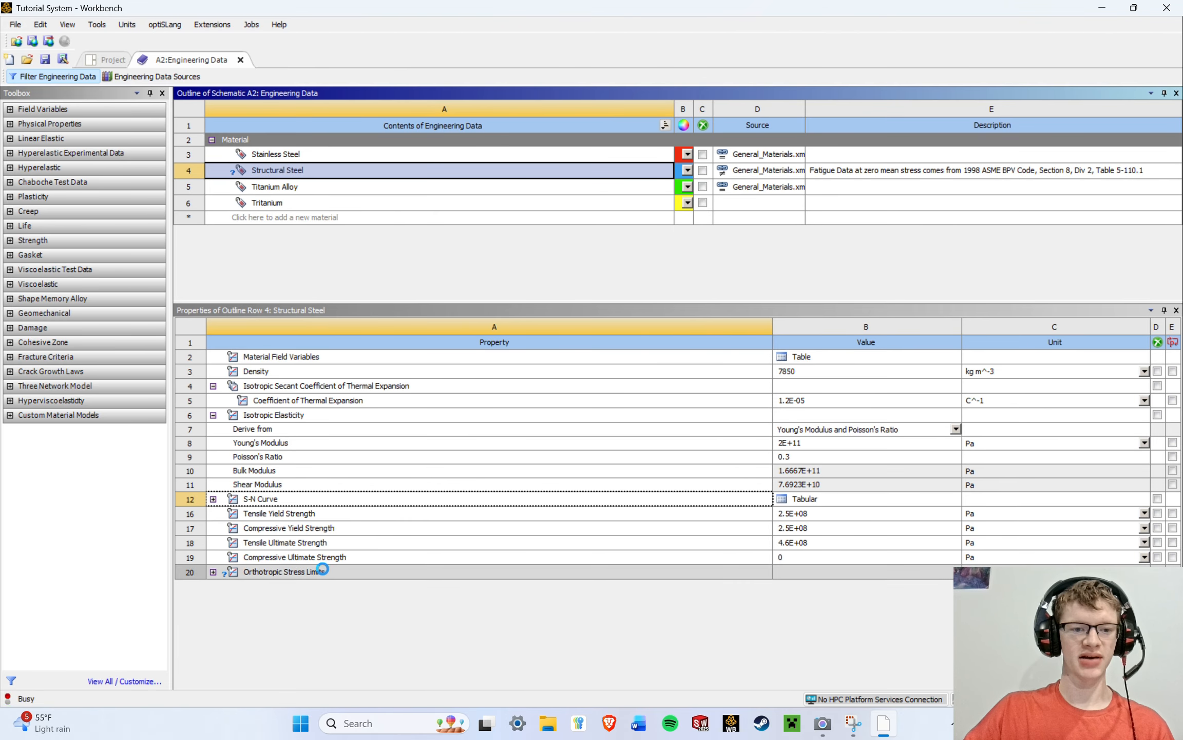
Delete the incomplete Orthotropic Stress Limits property from Structural Steel.
left_click(318, 572)
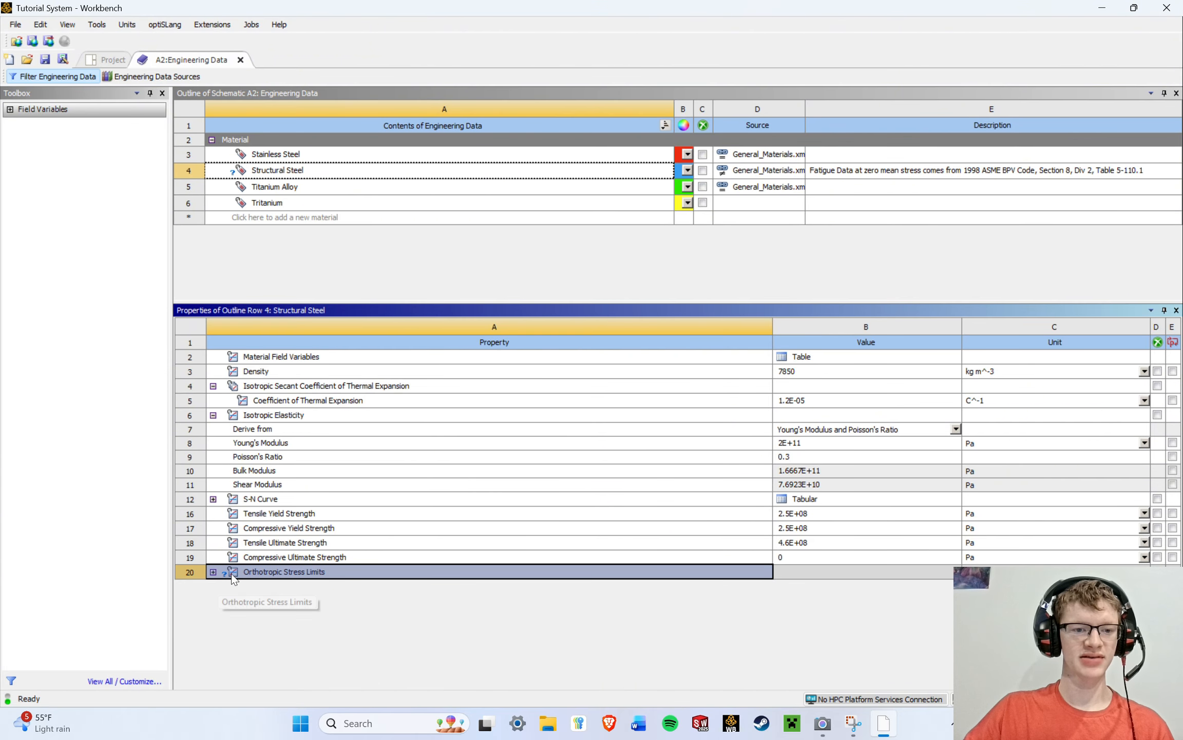
right_click(326, 574)
left_click(356, 583)
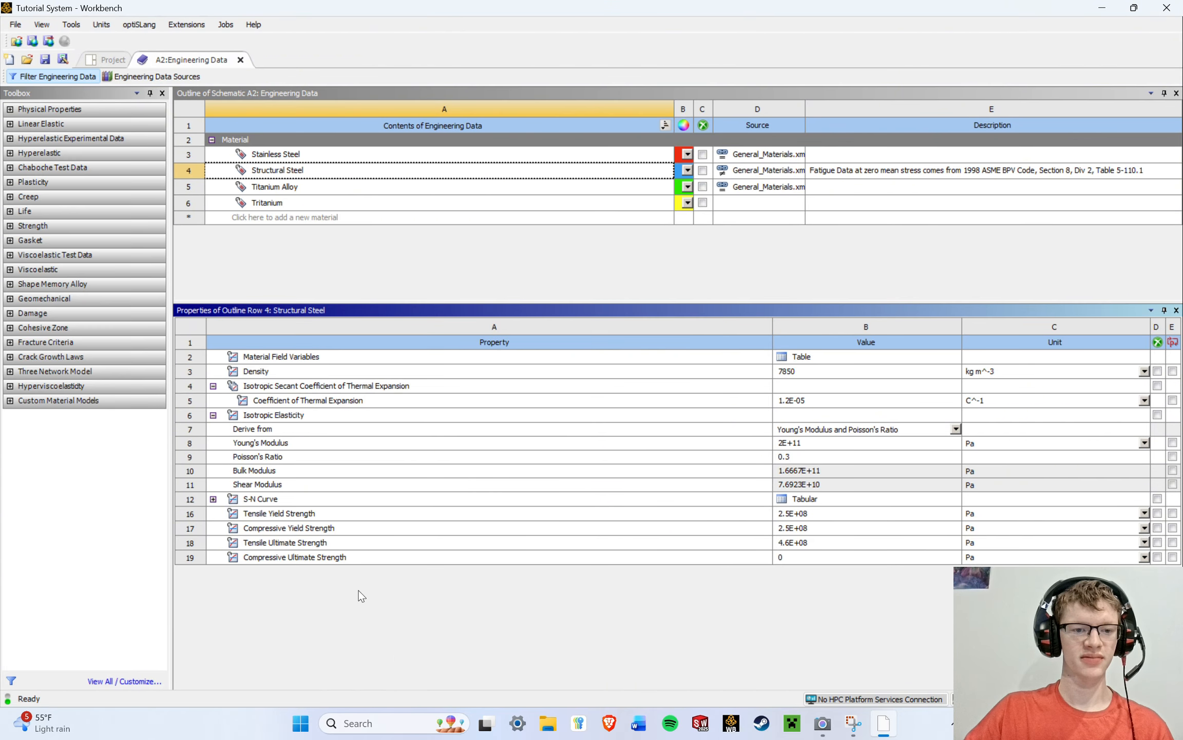
Return to the project schematic and import the Parasolid file nosecone.x_t as the Static Structural system's geometry.
left_click(112, 61)
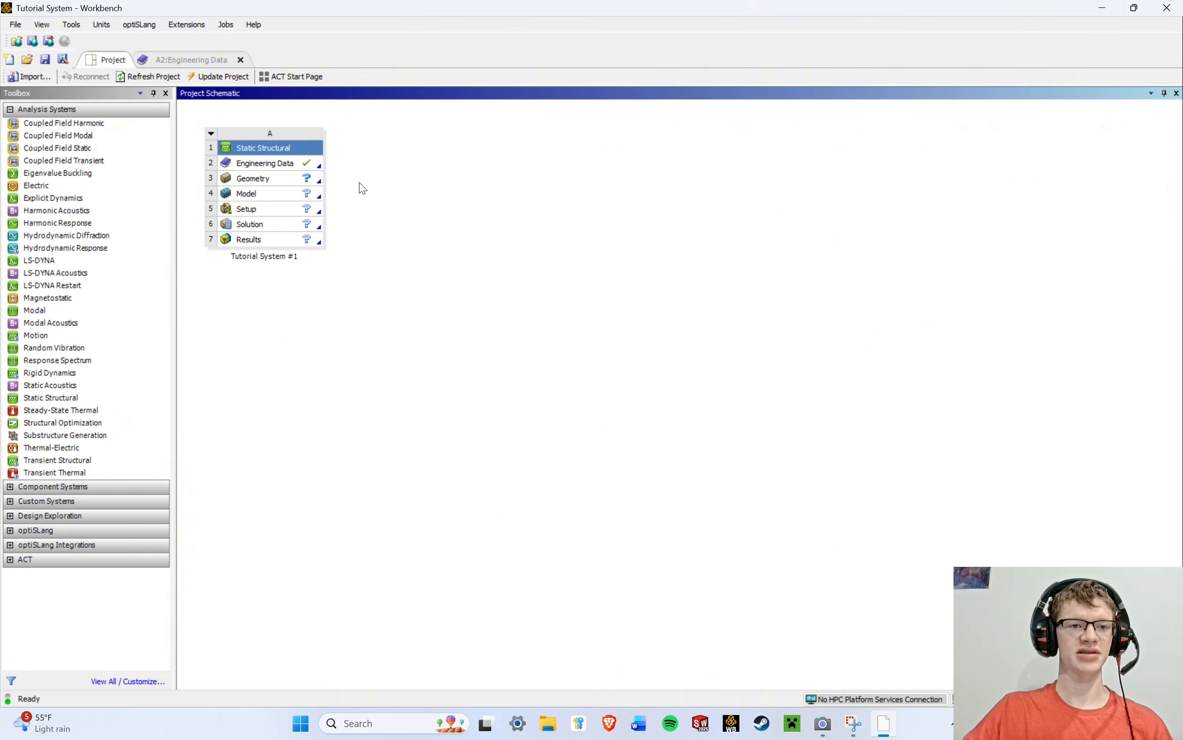
left_click(298, 178)
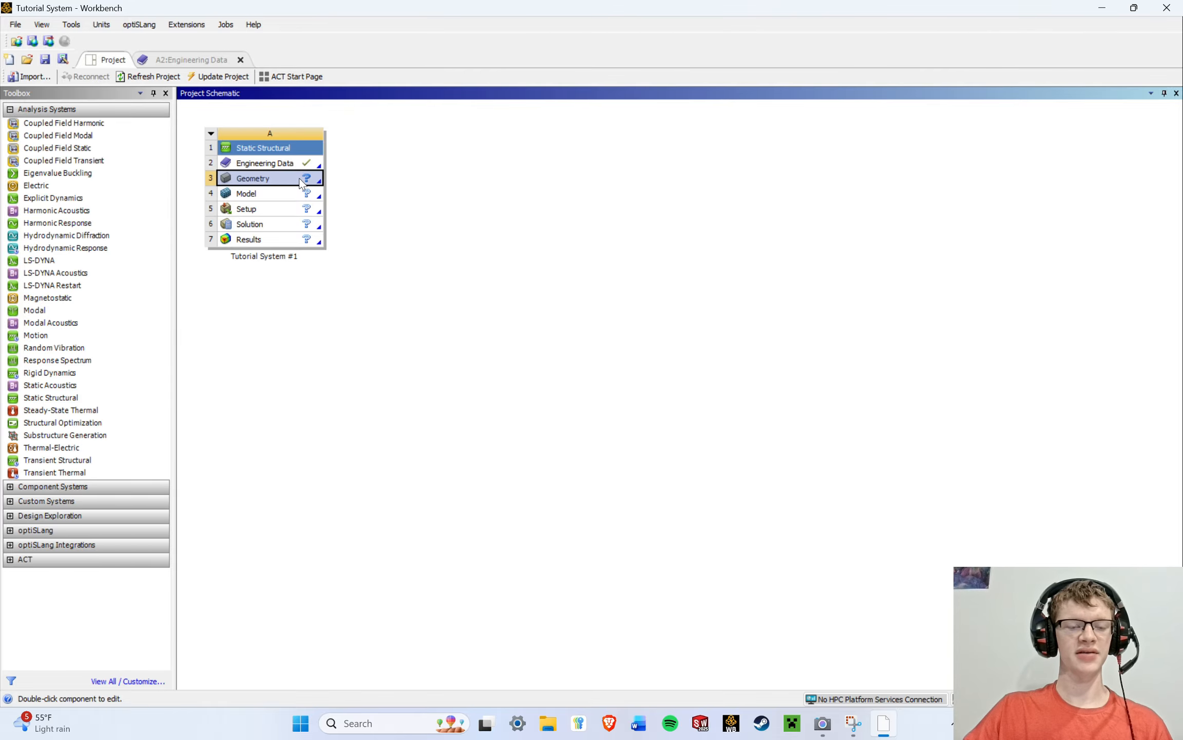
left_click(360, 176)
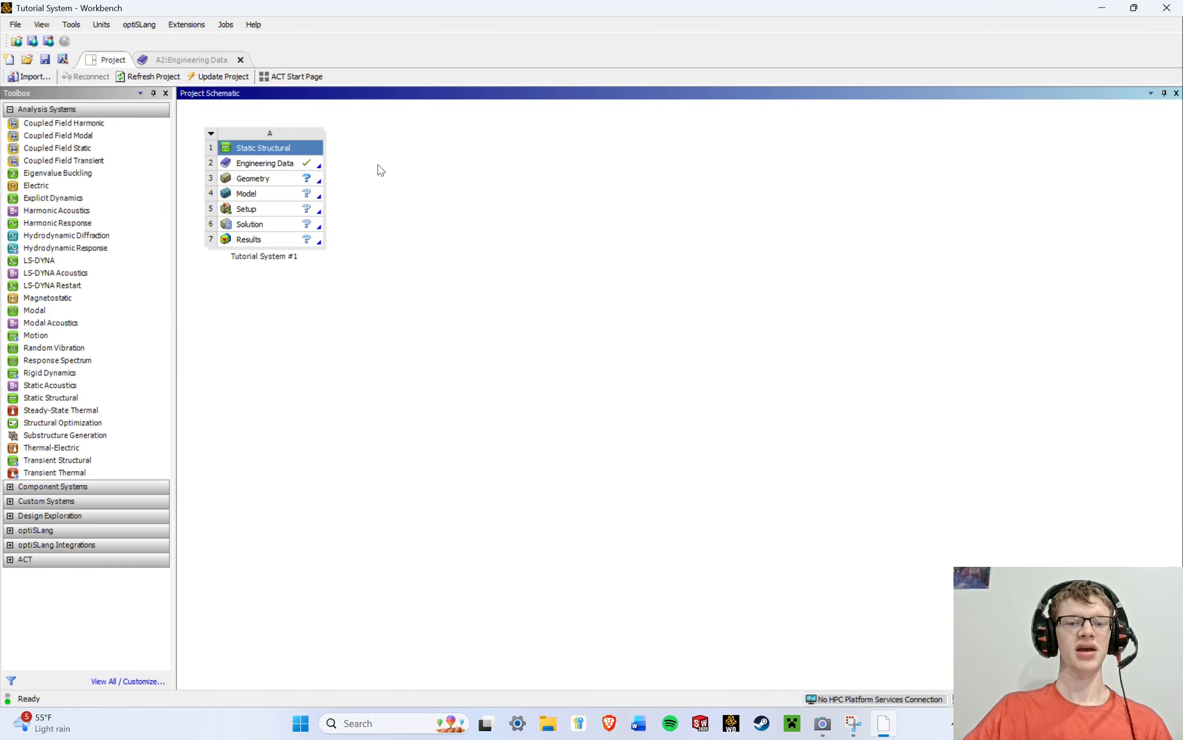
right_click(289, 180)
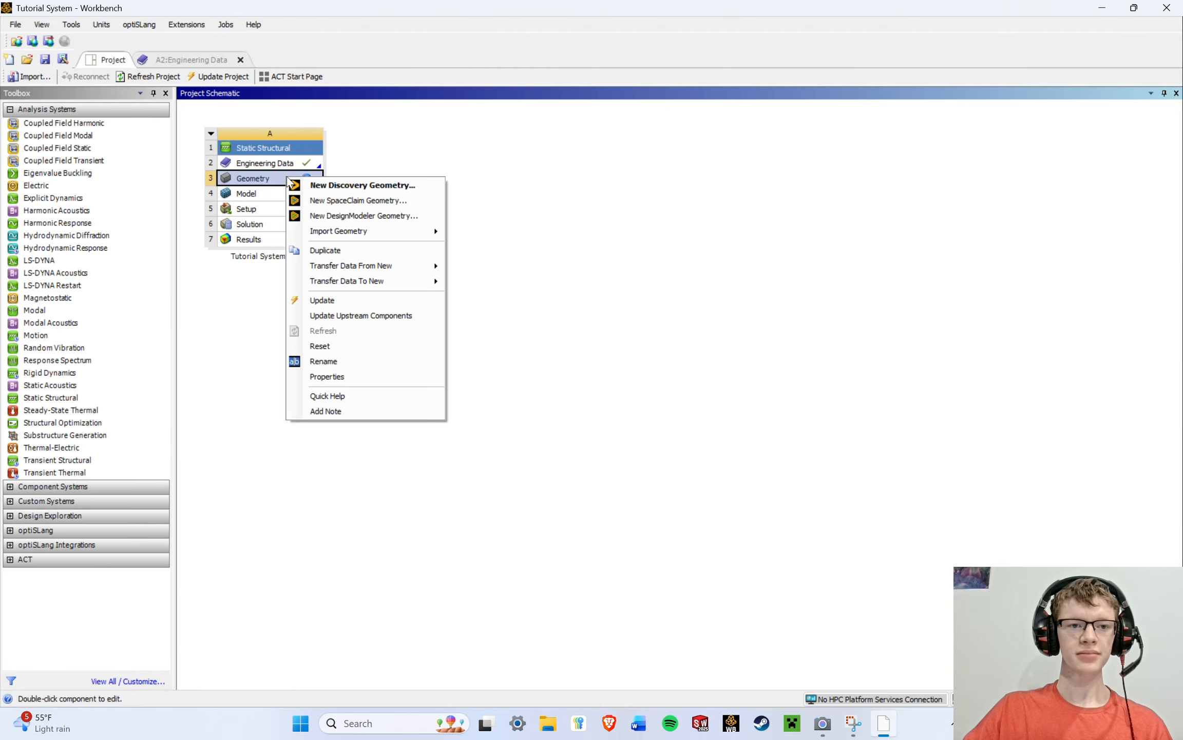
mouse_move(337, 237)
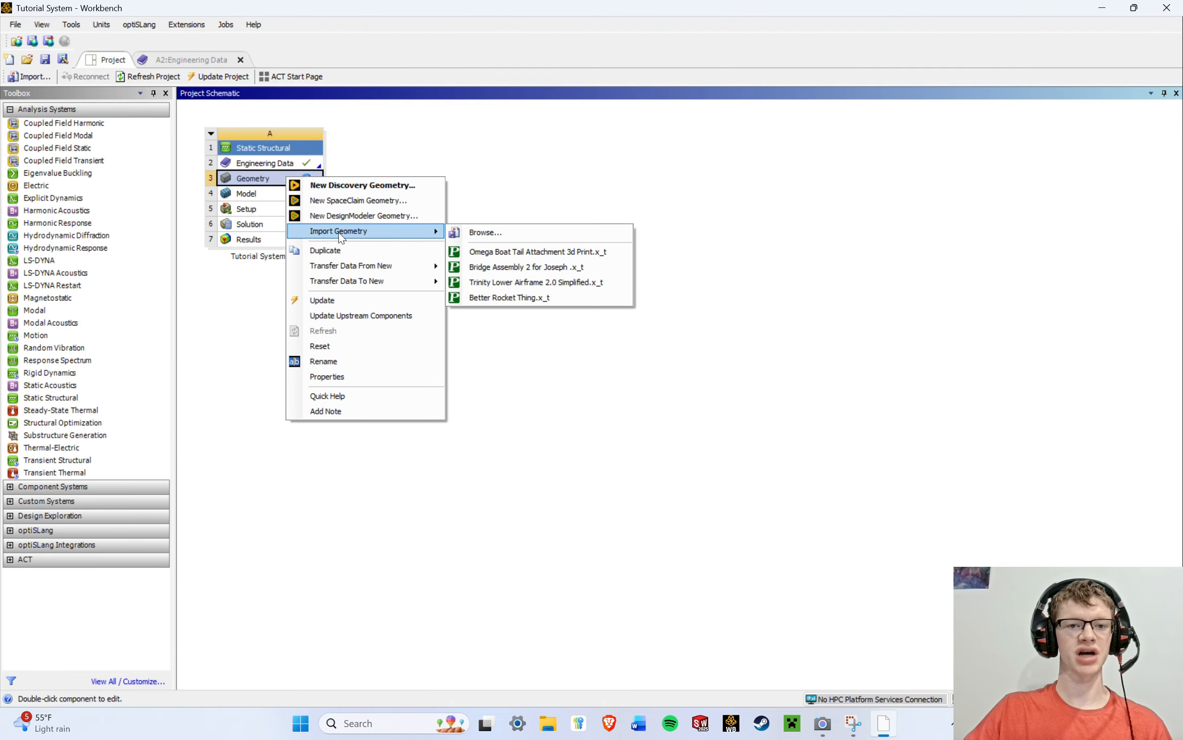
left_click(487, 230)
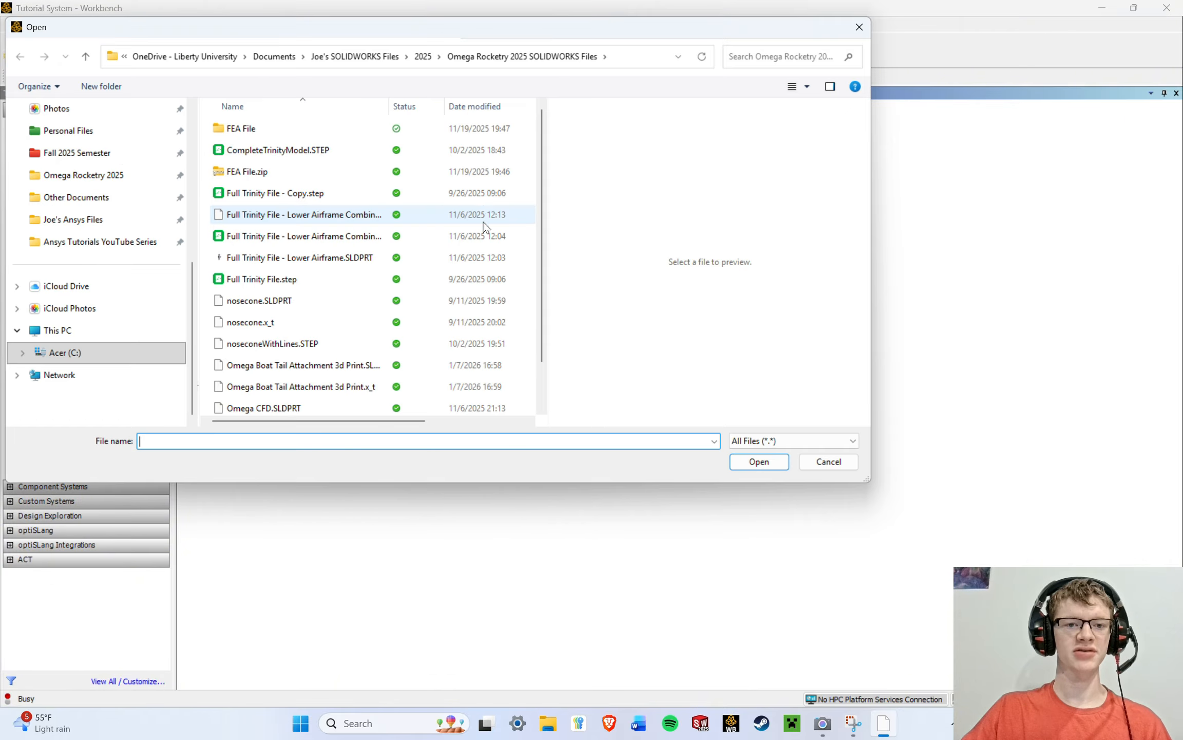
scroll(334, 257, "down", 1)
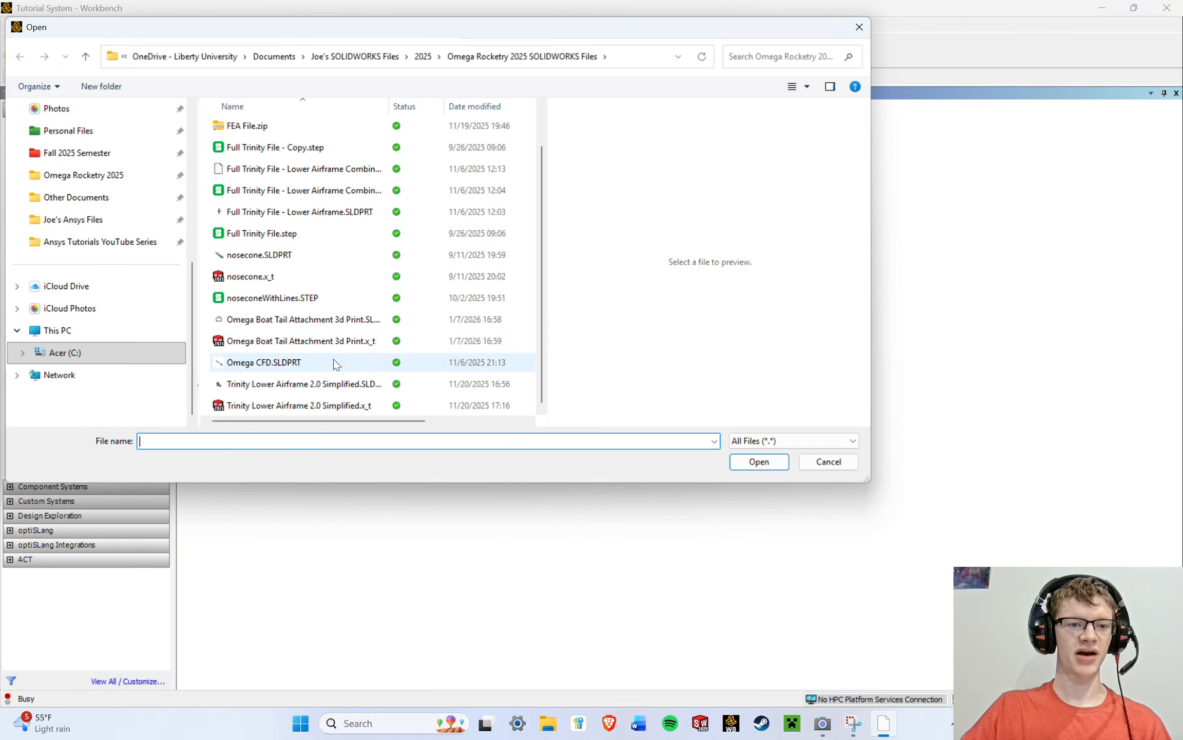
scroll(328, 308, "up", 1)
scroll(308, 206, "down", 1)
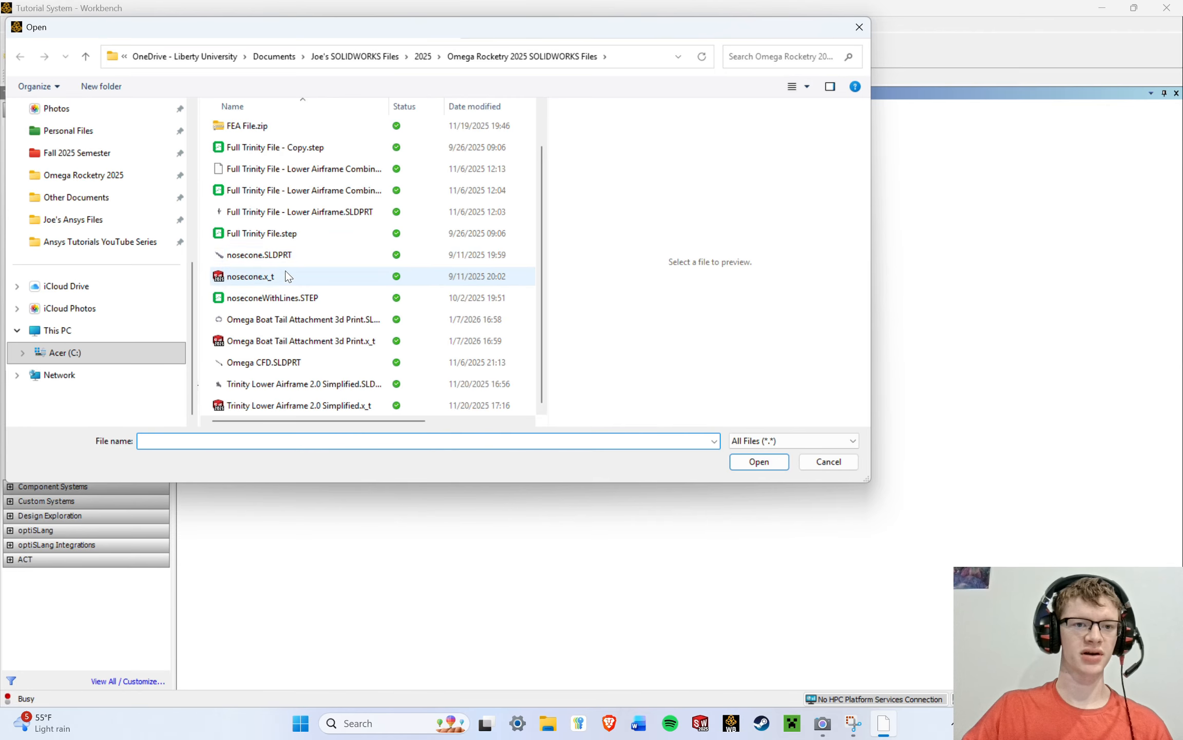
left_click(289, 276)
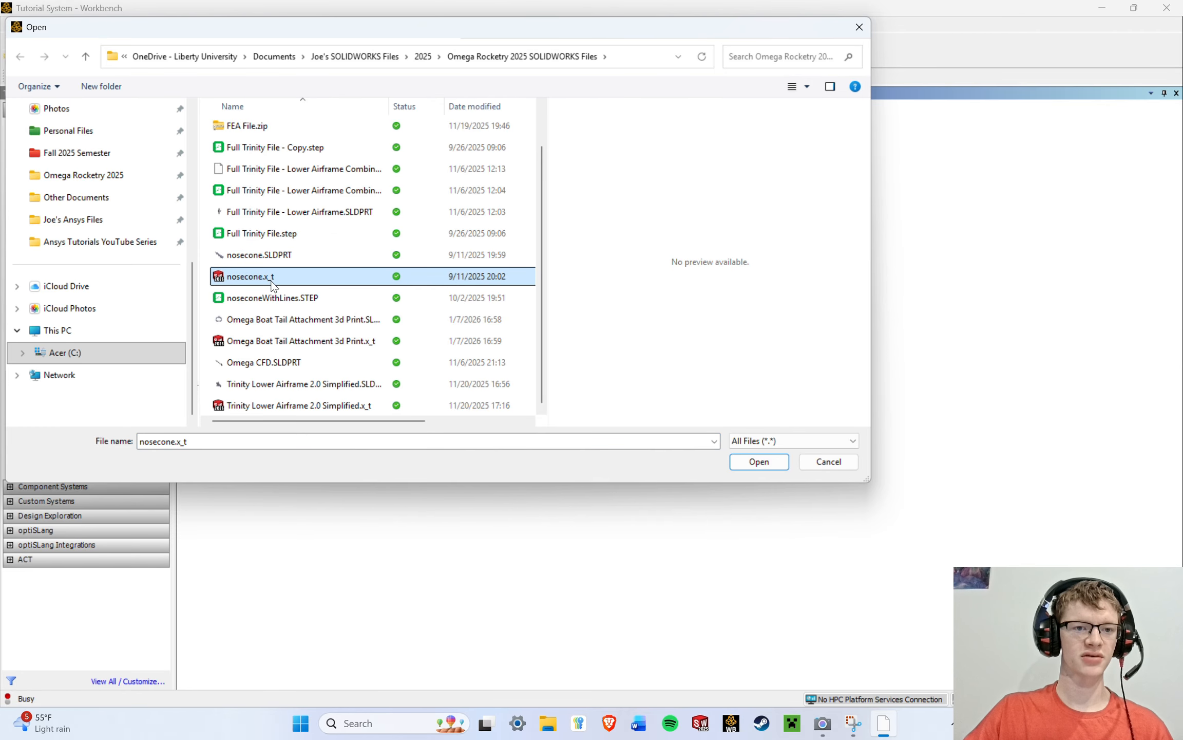
left_click(776, 468)
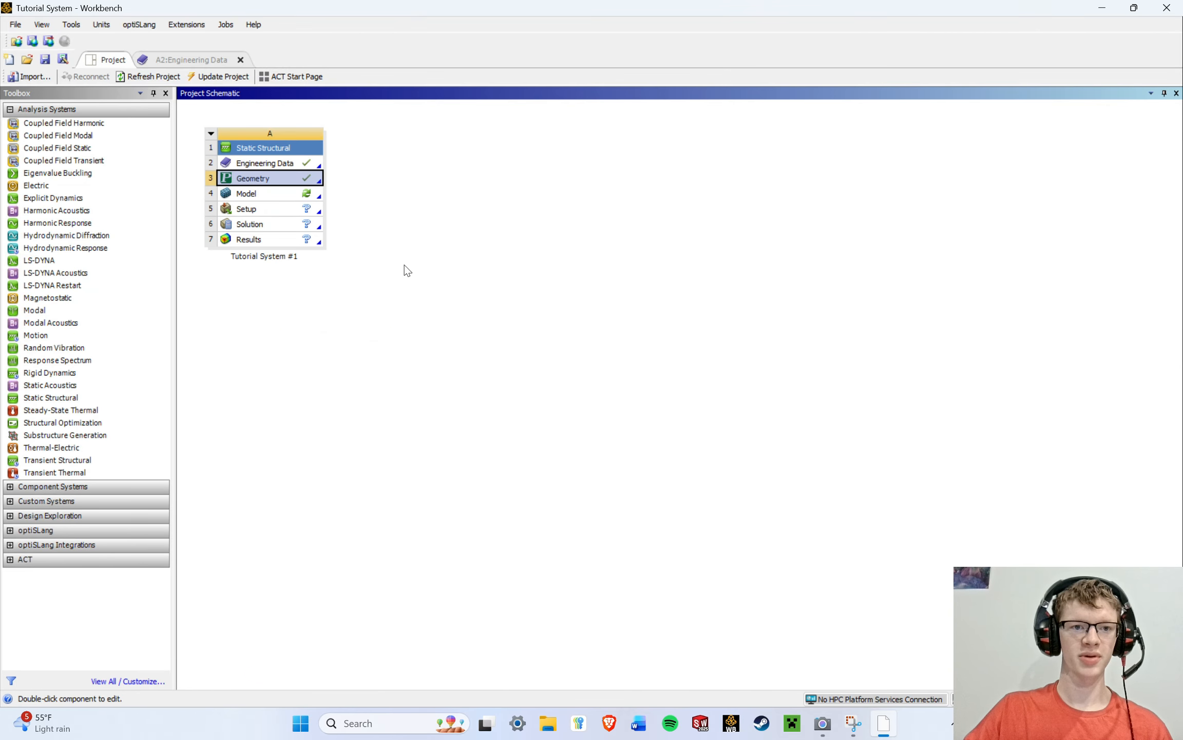
left_click(242, 180)
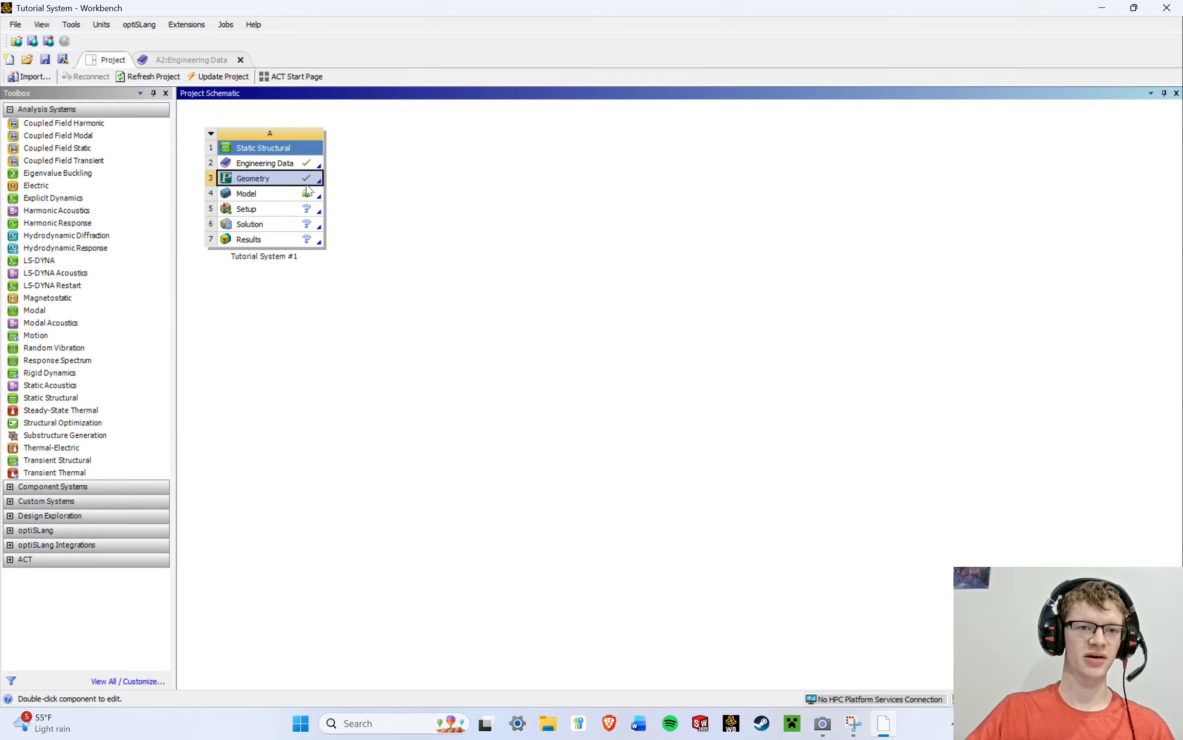
left_click(450, 211)
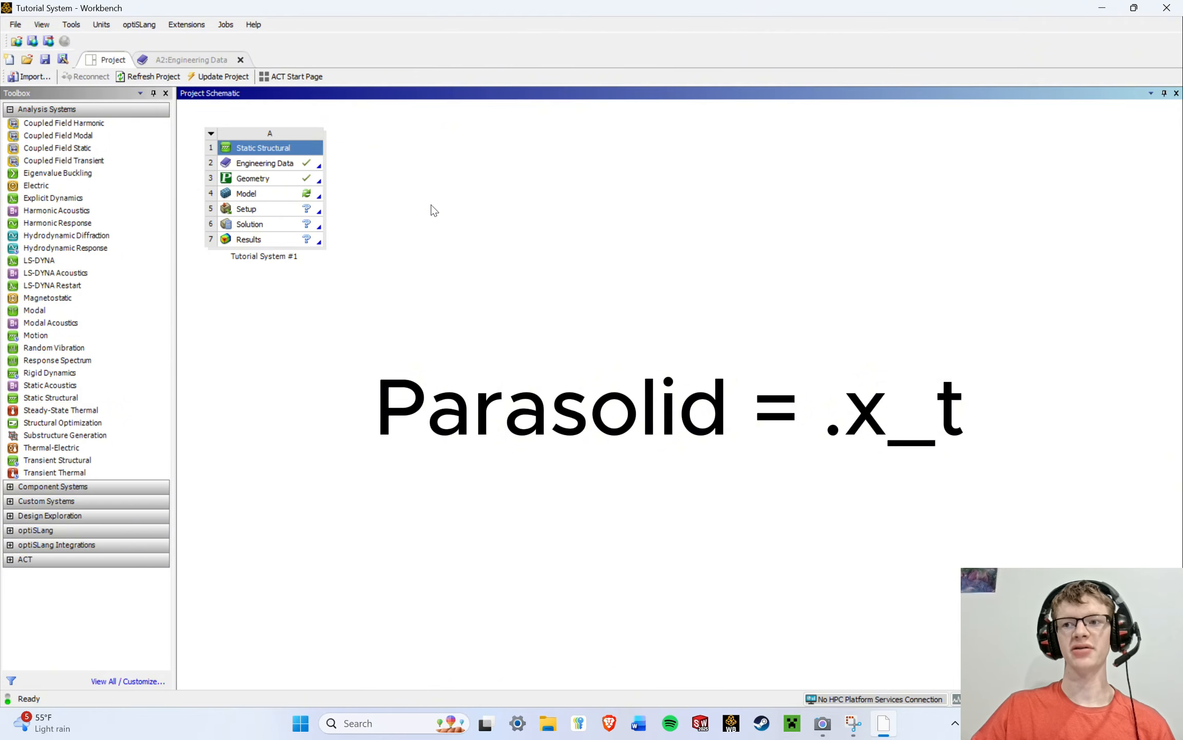
left_click(284, 179)
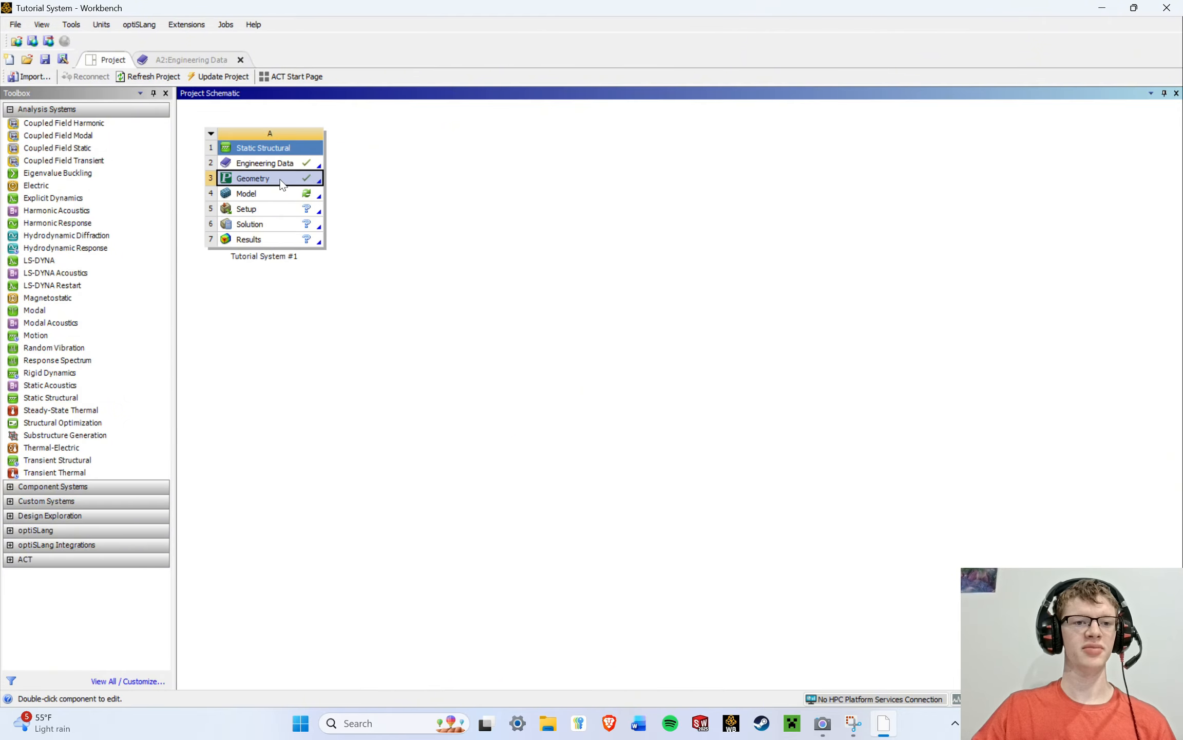
left_click(420, 190)
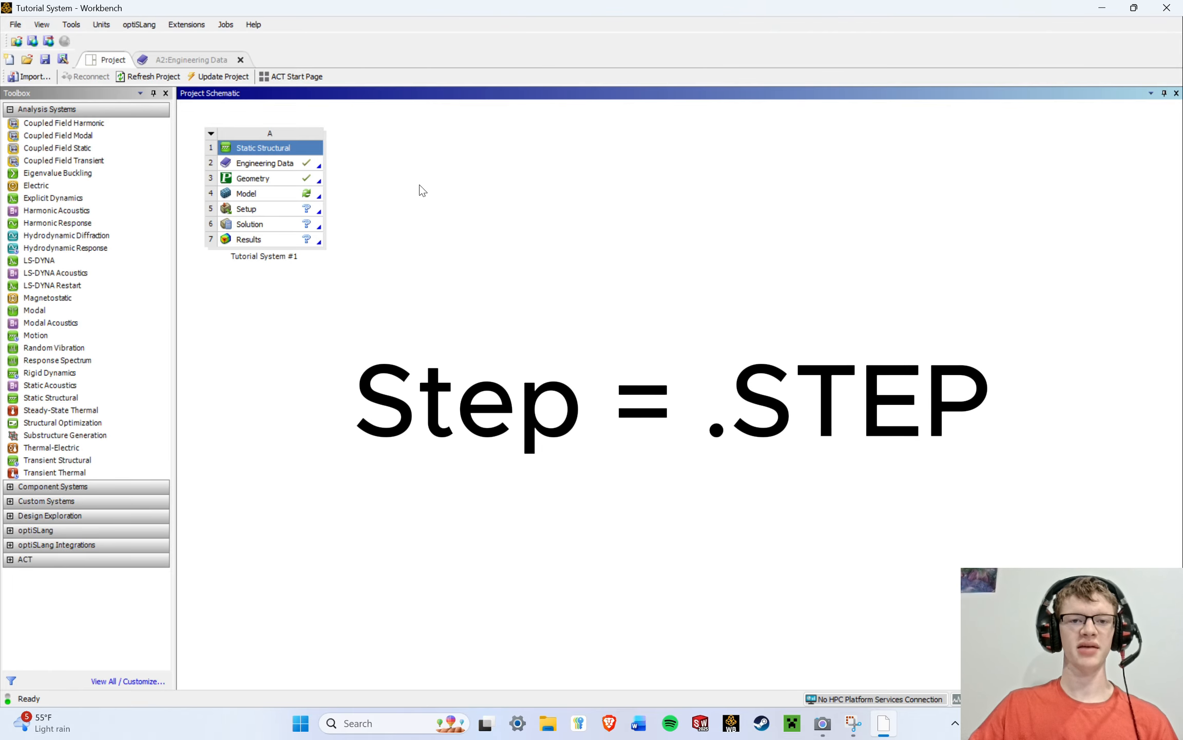
Open the imported nosecone geometry for editing in Ansys Discovery and switch to its window.
right_click(274, 182)
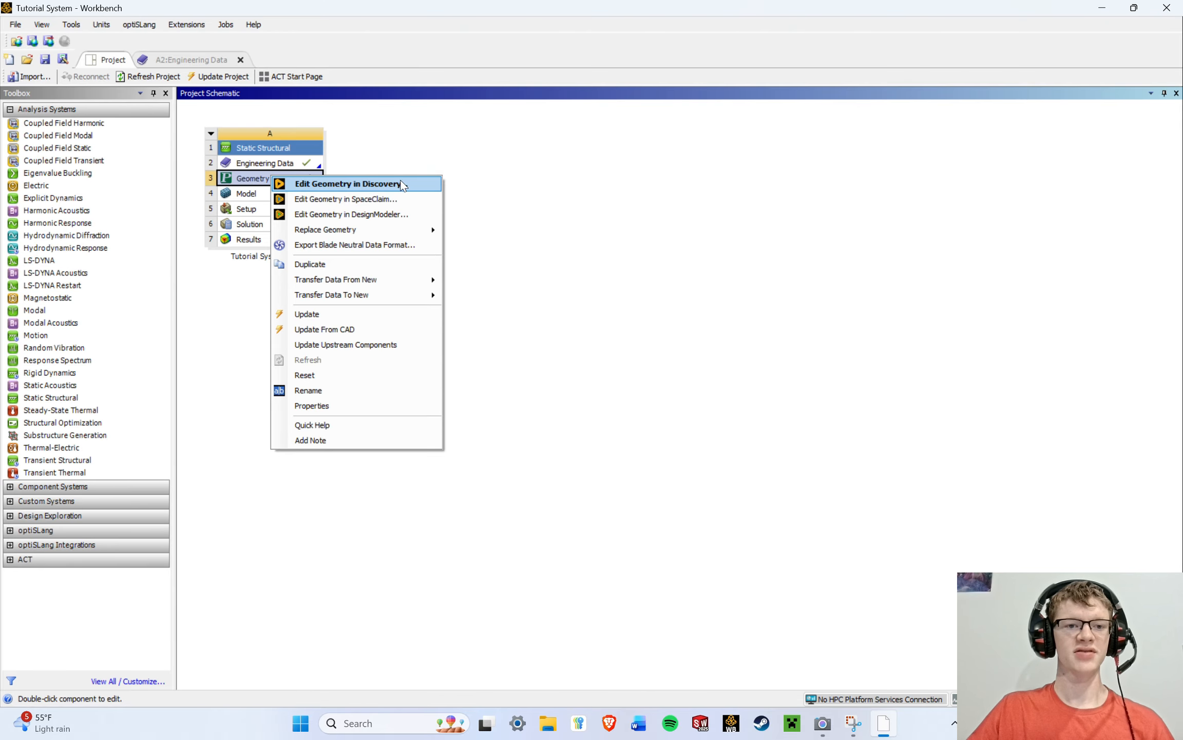
left_click(352, 185)
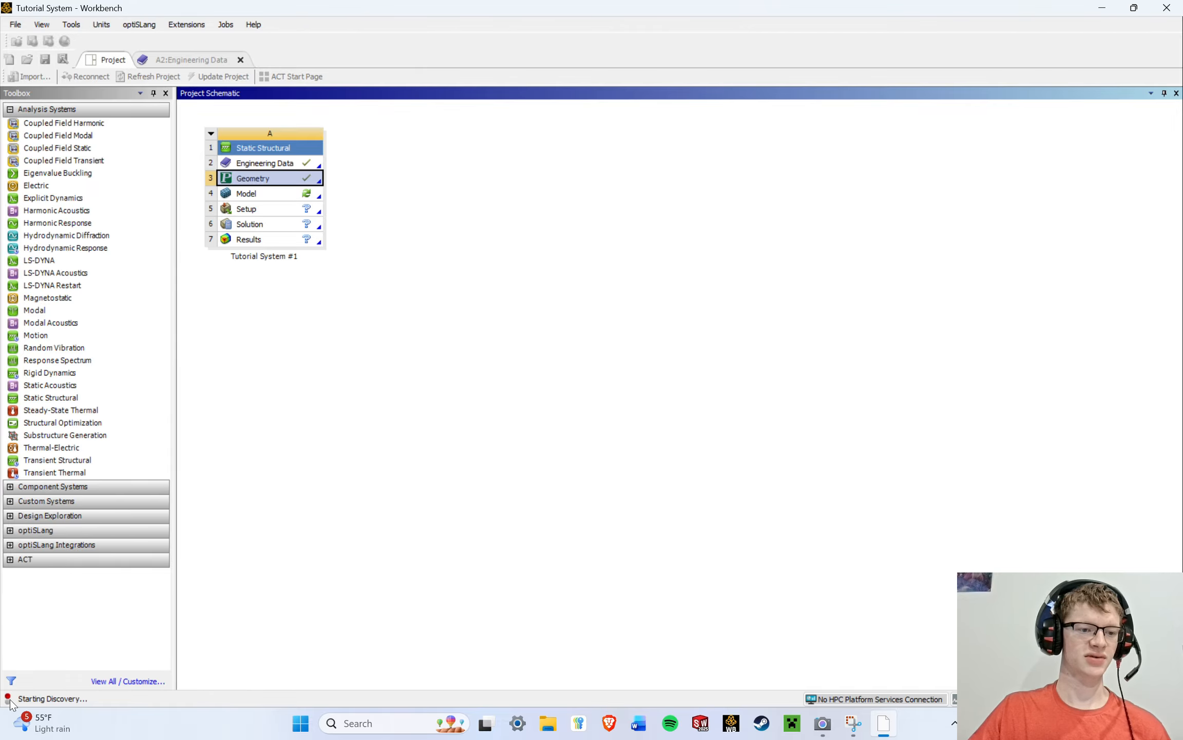
left_click(335, 434)
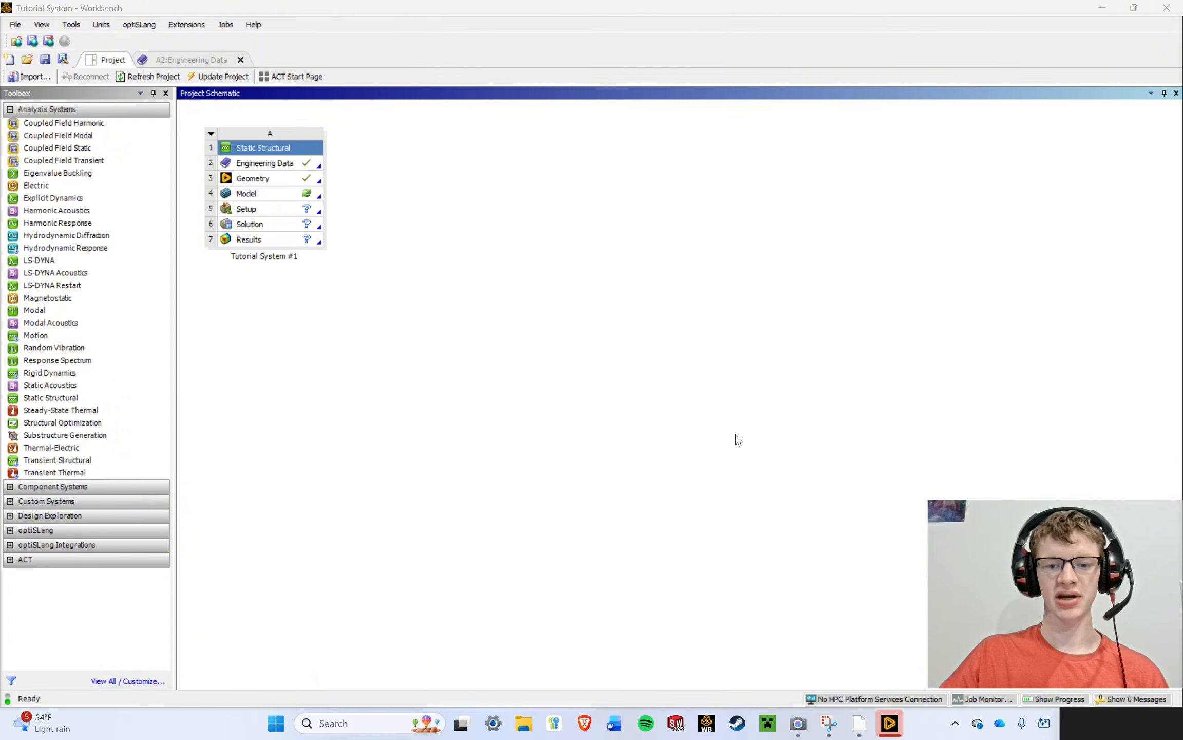
mouse_move(892, 725)
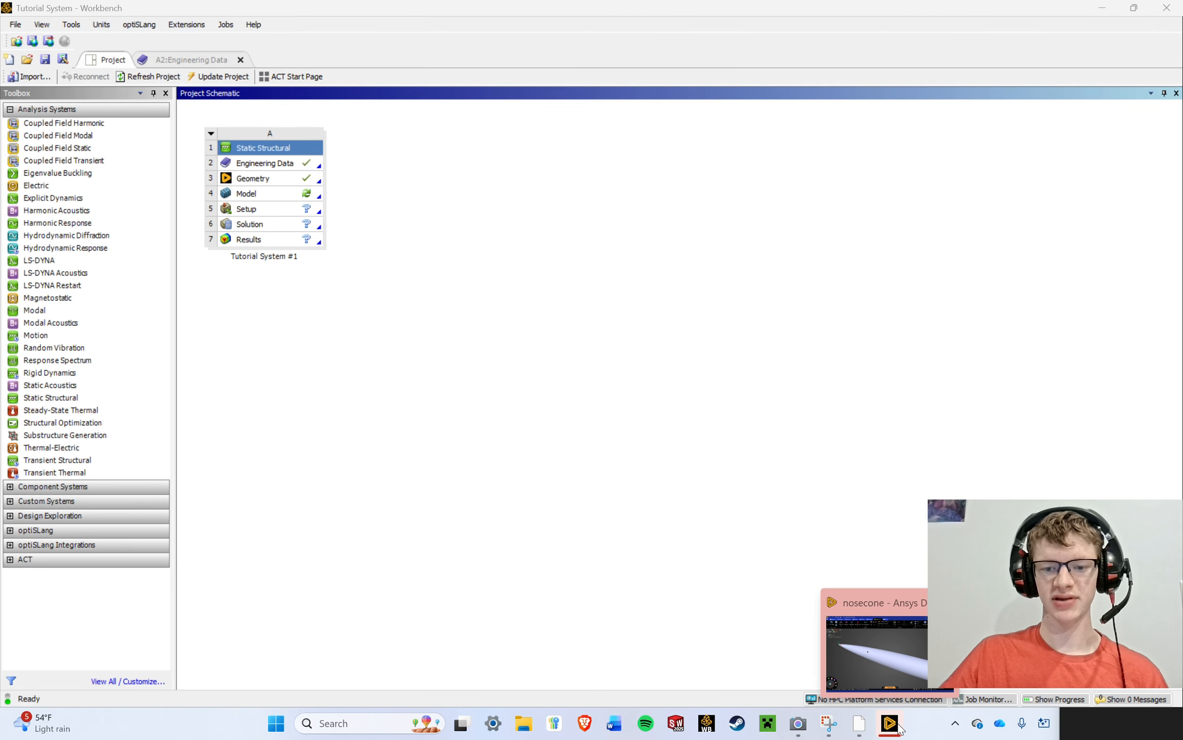
left_click(892, 726)
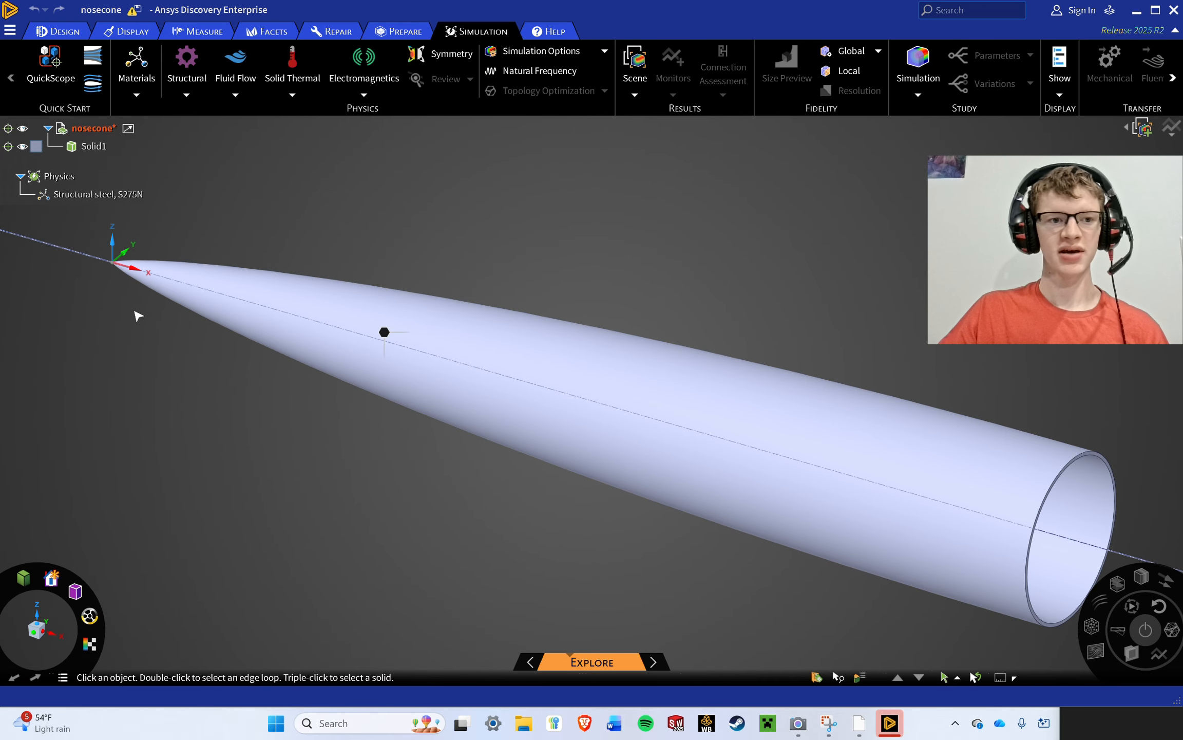
Delete the nosecone's long tapered wall, leaving only the thin ring at its open base.
scroll(545, 411, "up", 5)
scroll(545, 411, "down", 5)
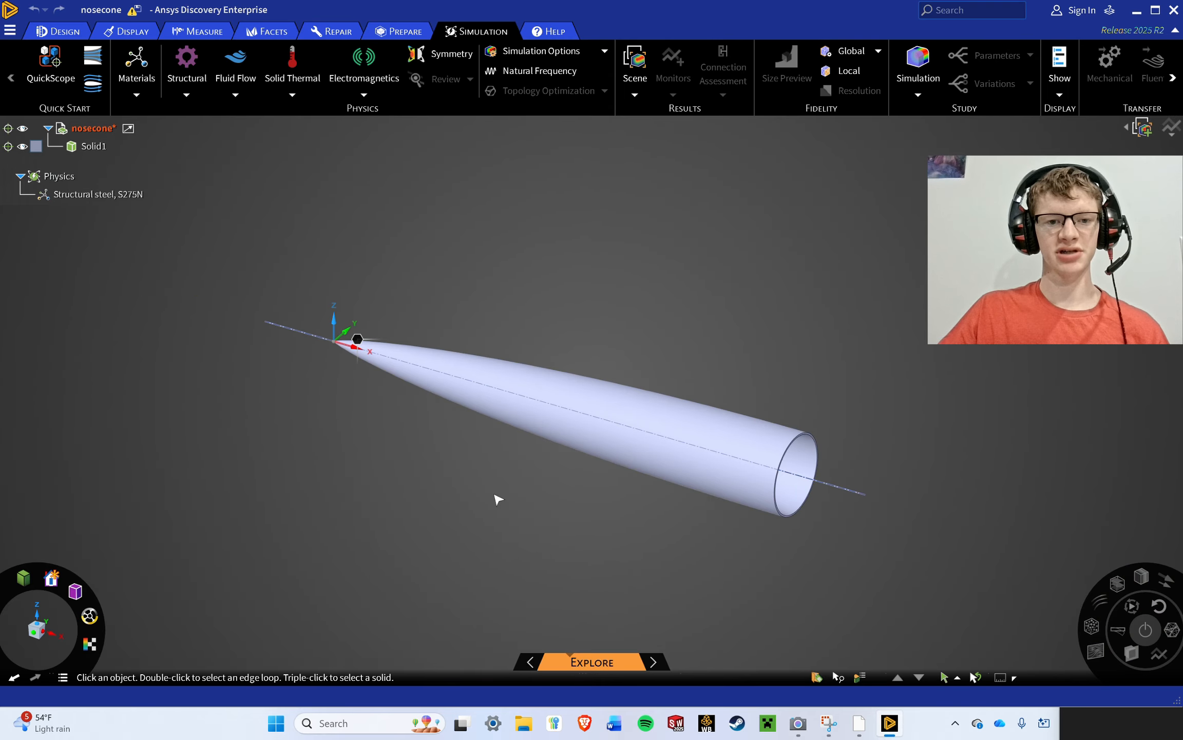
mouse_move(400, 440)
left_mouse_down()
mouse_move(475, 449)
mouse_move(383, 433)
mouse_move(398, 442)
left_mouse_up()
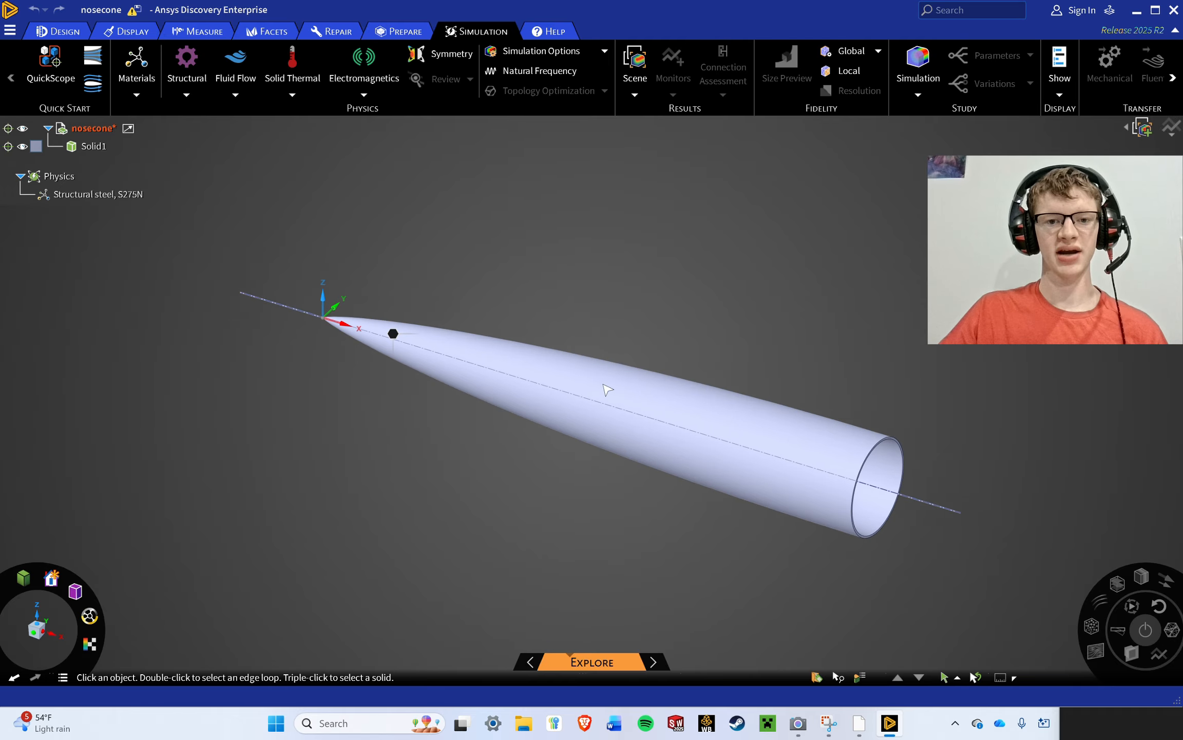
scroll(719, 376, "up", 2)
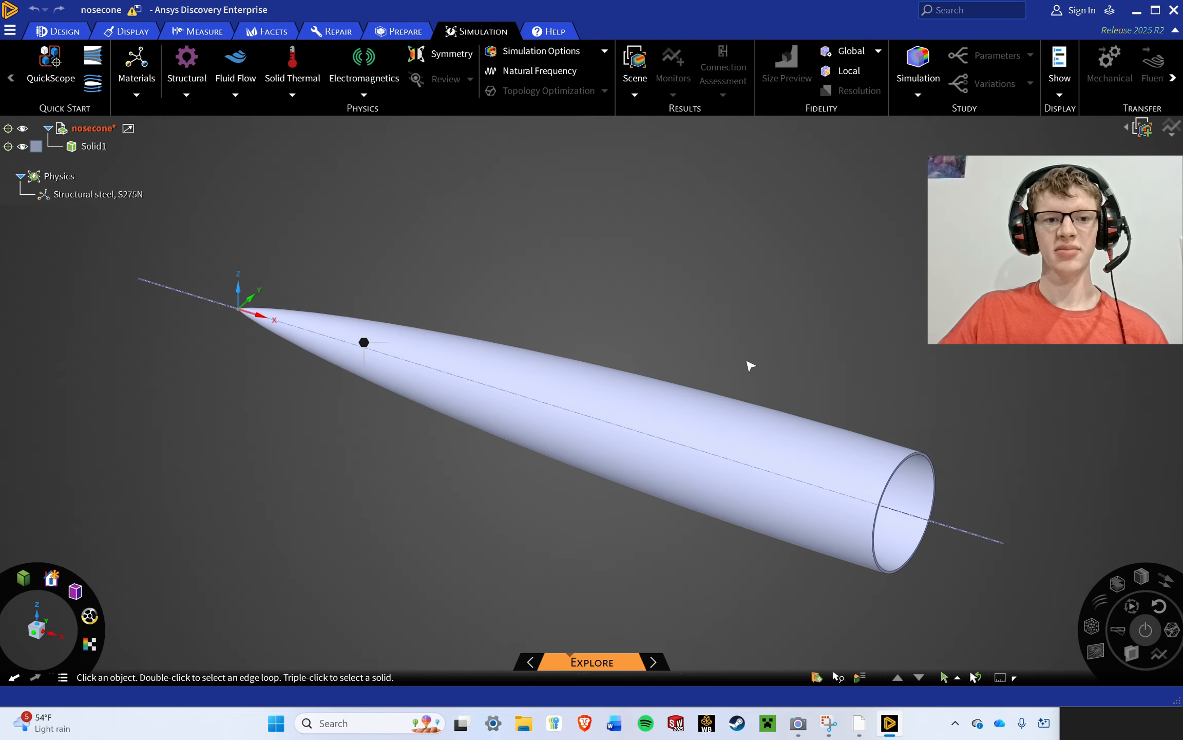
left_click(547, 389)
right_click(547, 389)
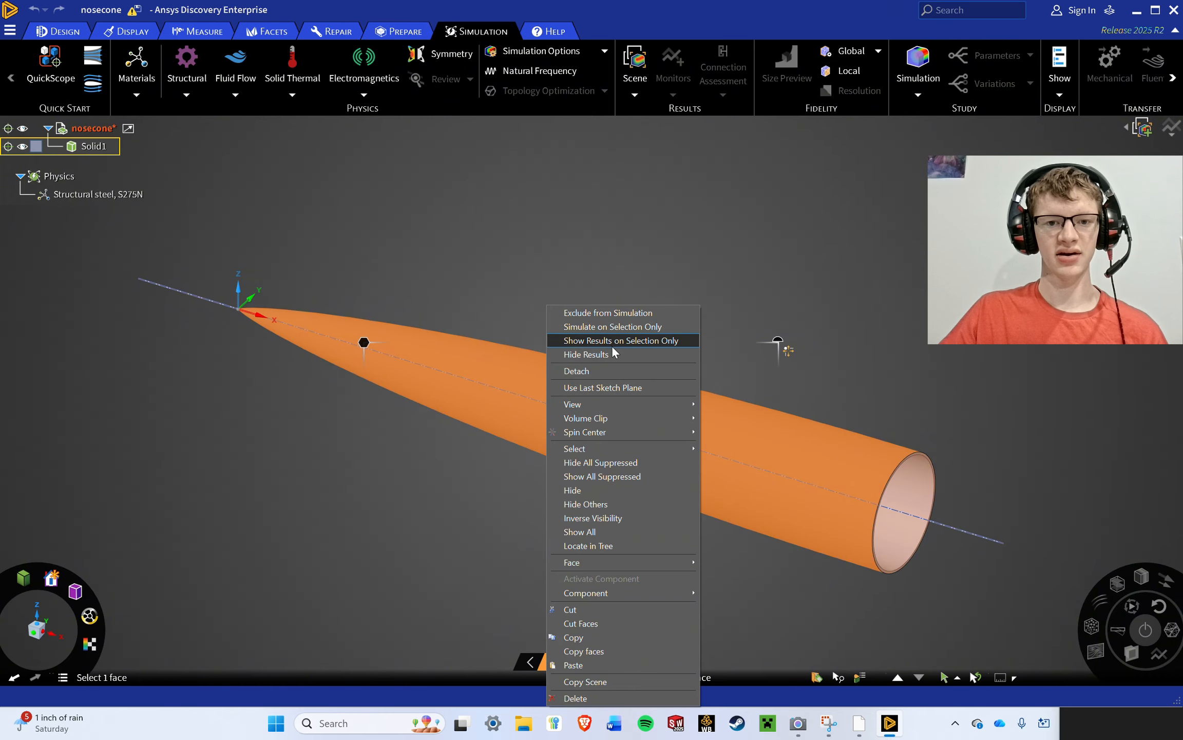
left_click(623, 696)
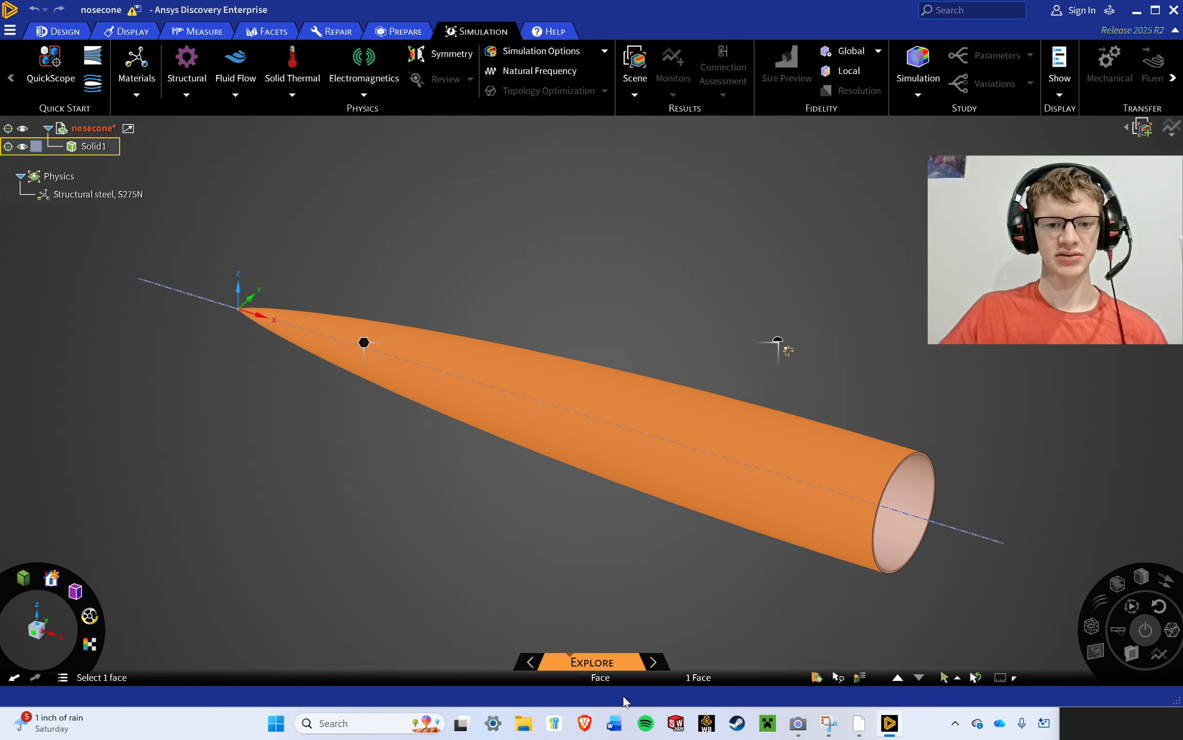
right_click(513, 380)
left_click(552, 698)
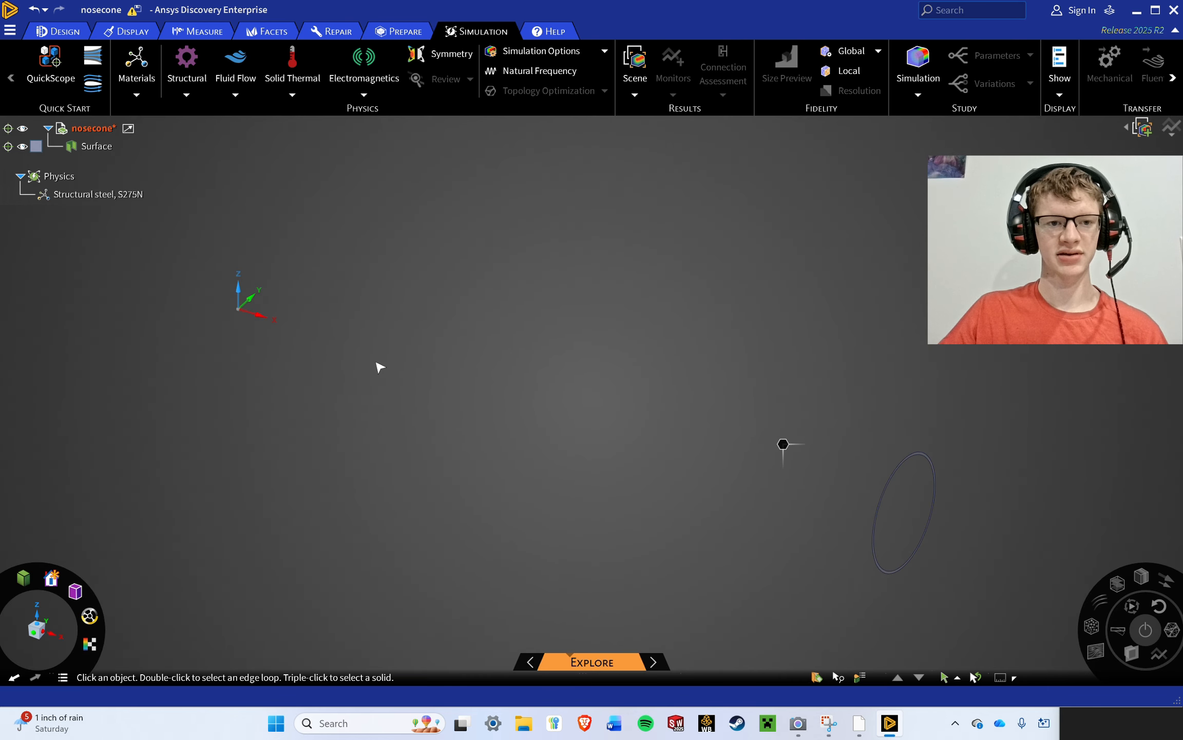
Delete the remaining ring-shaped base face so the nosecone design is empty.
left_click(903, 471)
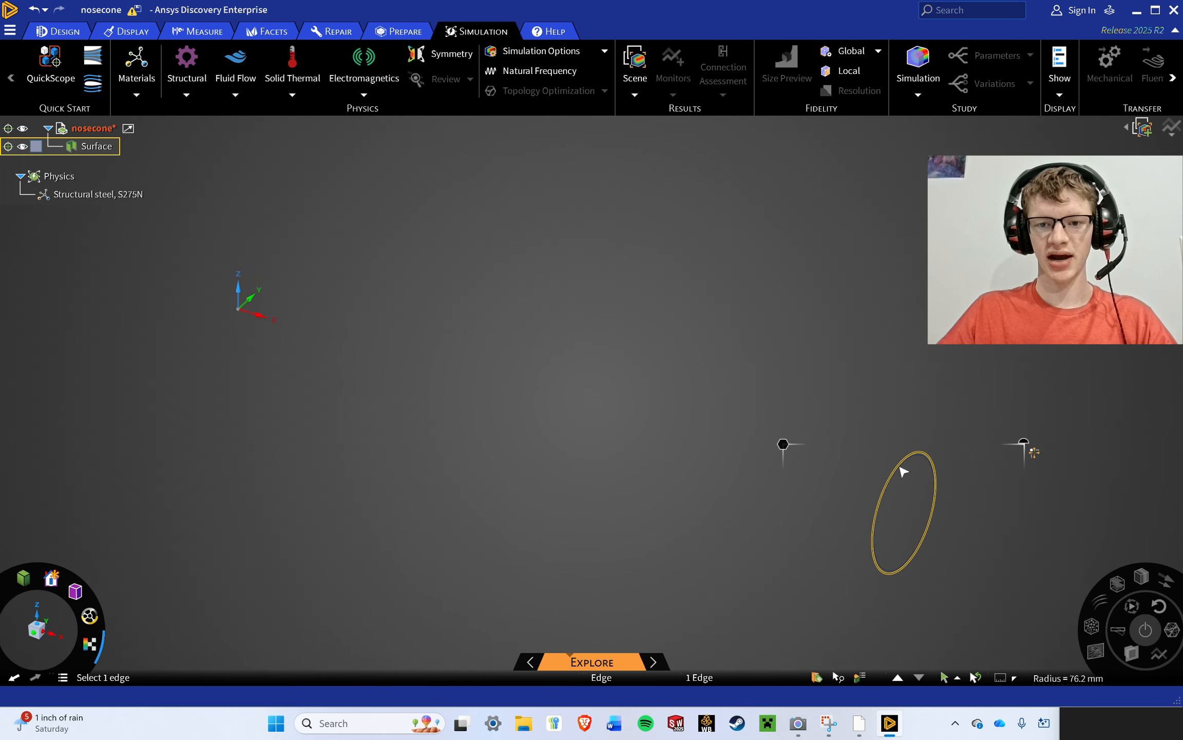
right_click(902, 470)
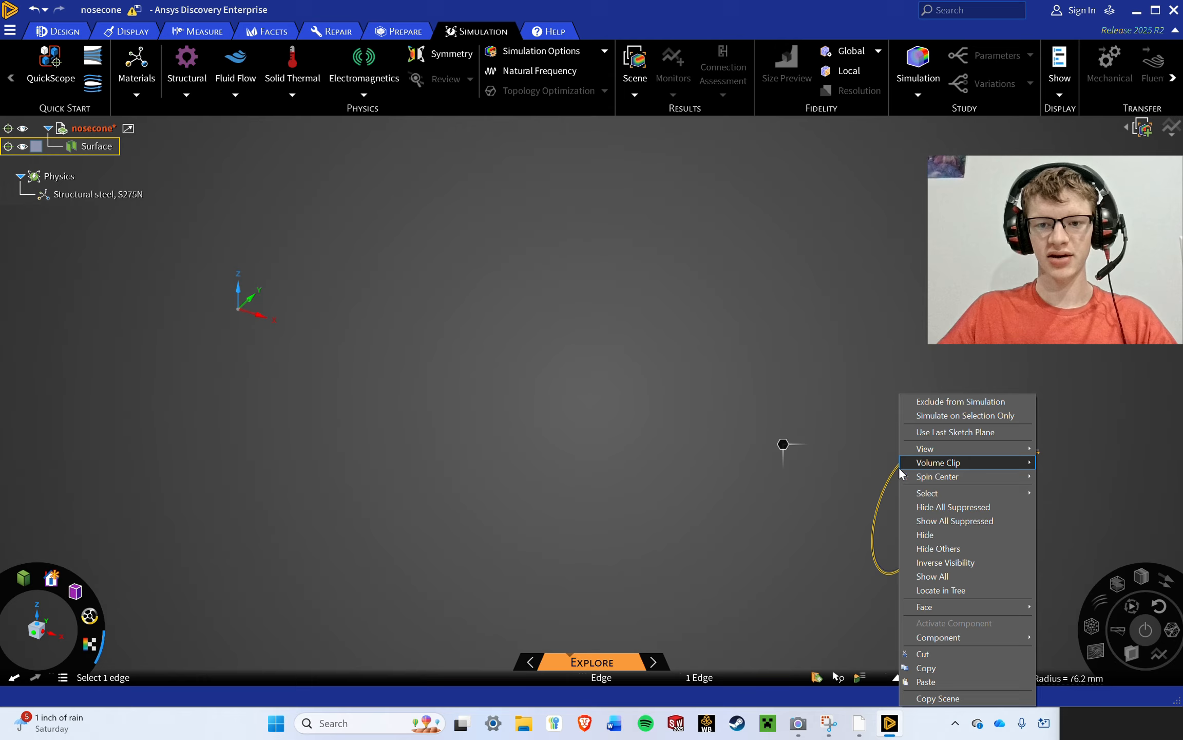
left_click(848, 608)
left_click_drag(874, 547, 571, 392)
scroll(591, 360, "down", 2)
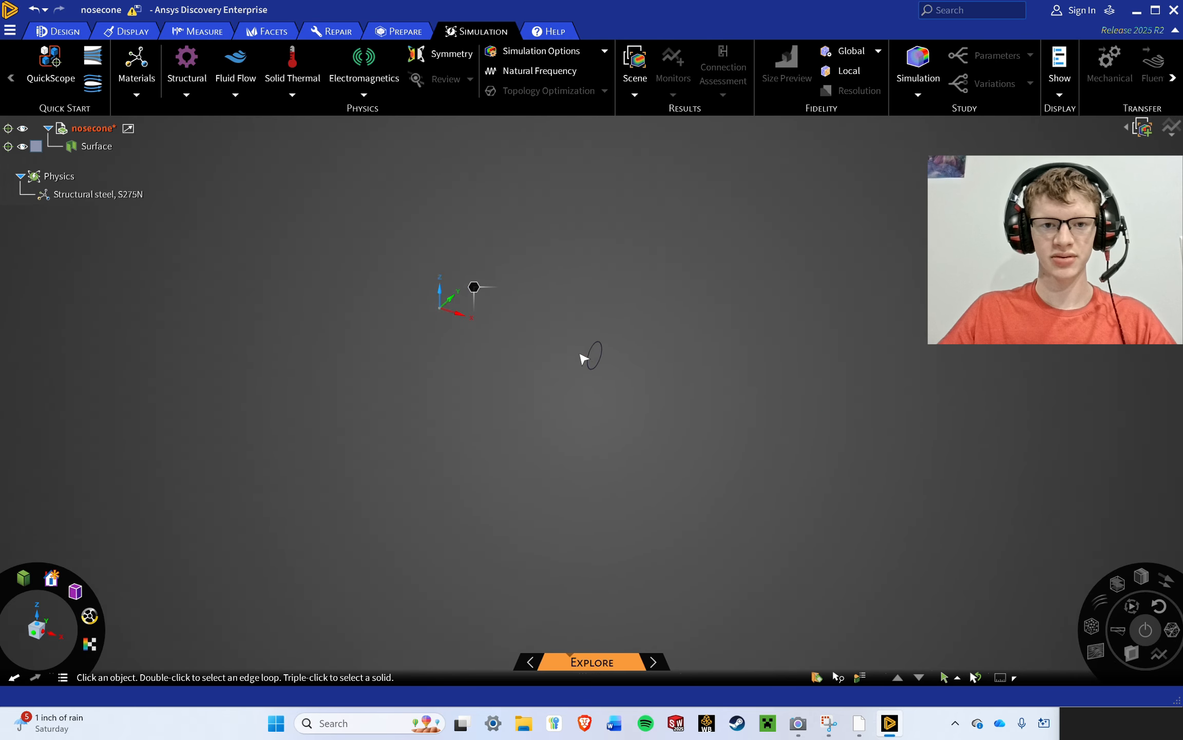
scroll(585, 360, "up", 5)
left_click(581, 364)
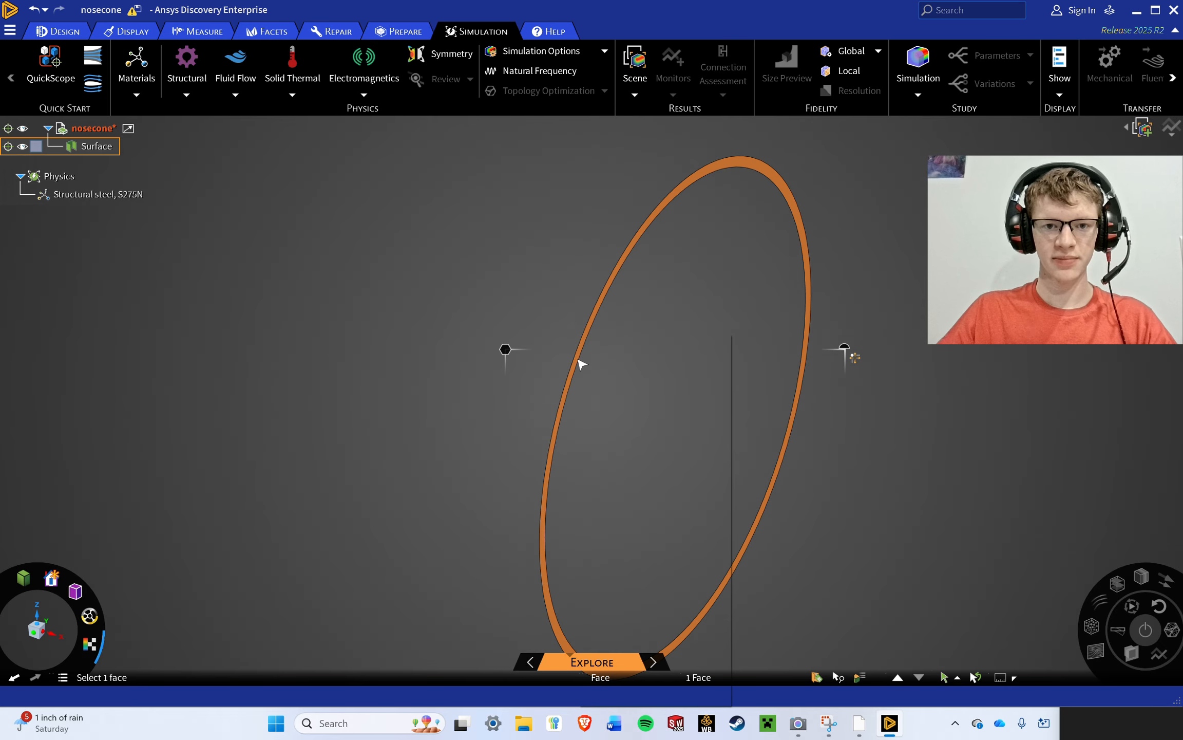
right_click(581, 362)
left_click(637, 684)
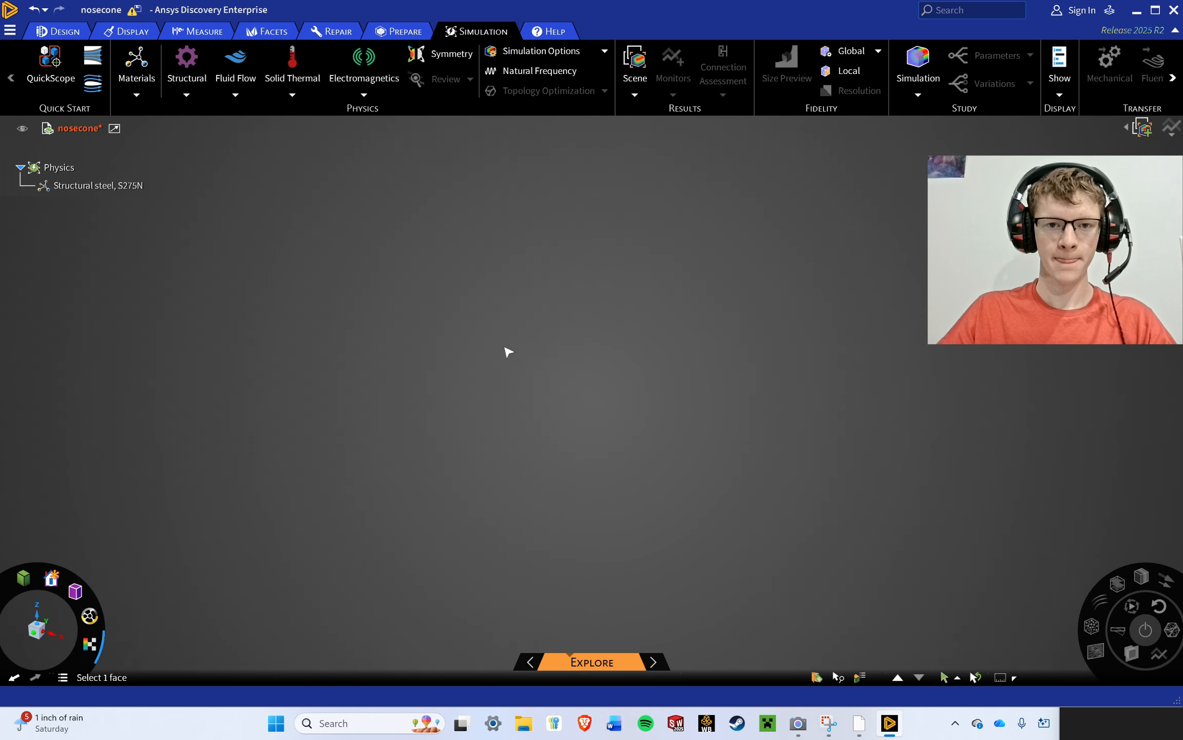
Orient the empty design looking straight down the Z axis and enter sketch mode on the XY plane.
left_click_drag(420, 270, 636, 415)
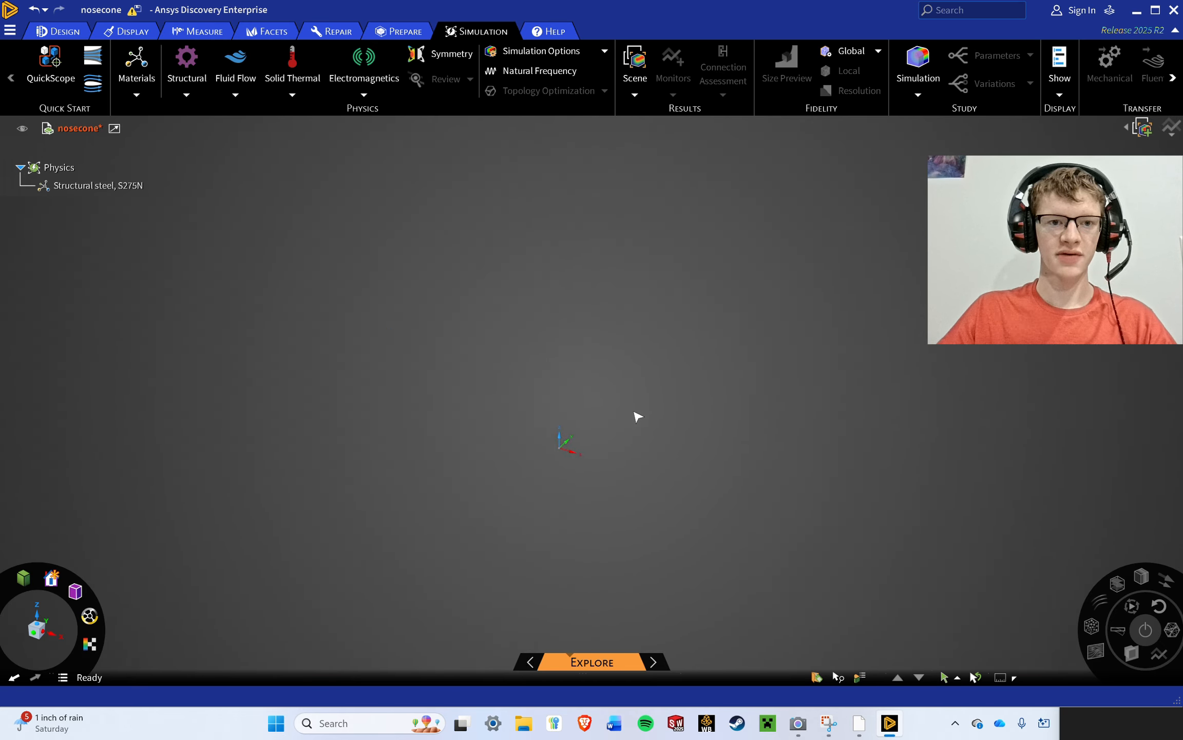
scroll(591, 455, "up", 6)
scroll(476, 436, "up", 3)
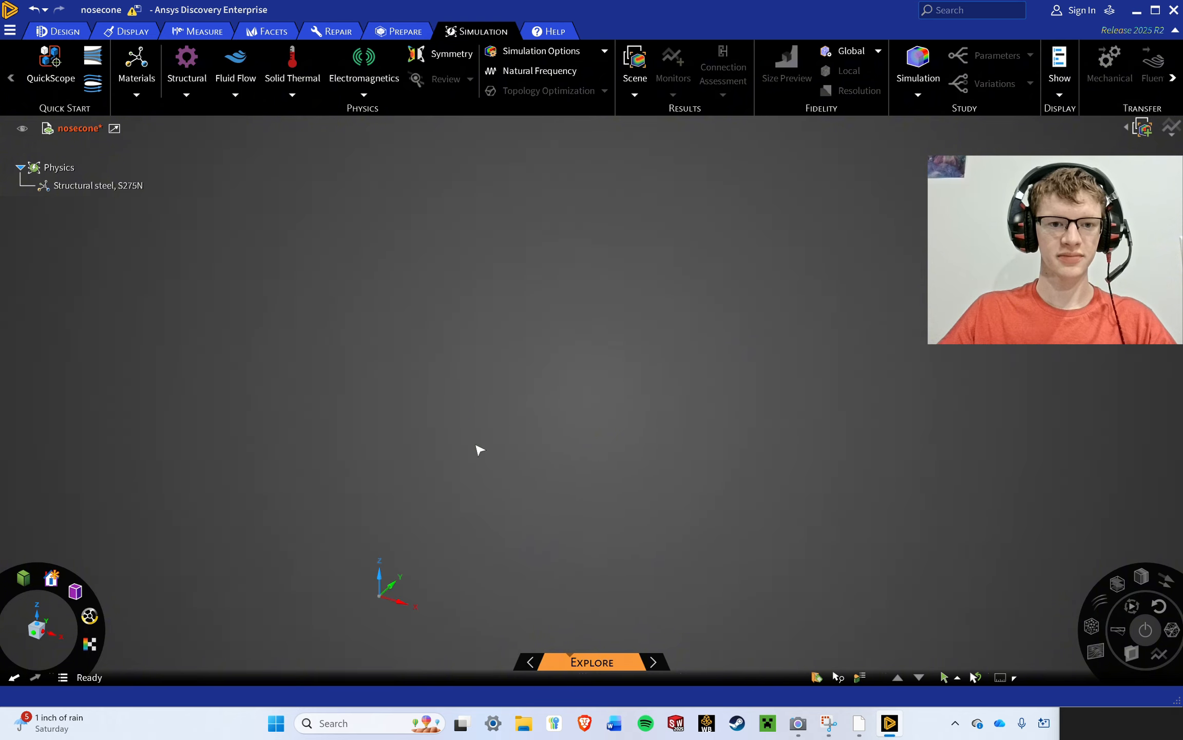
left_click_drag(475, 449, 534, 296)
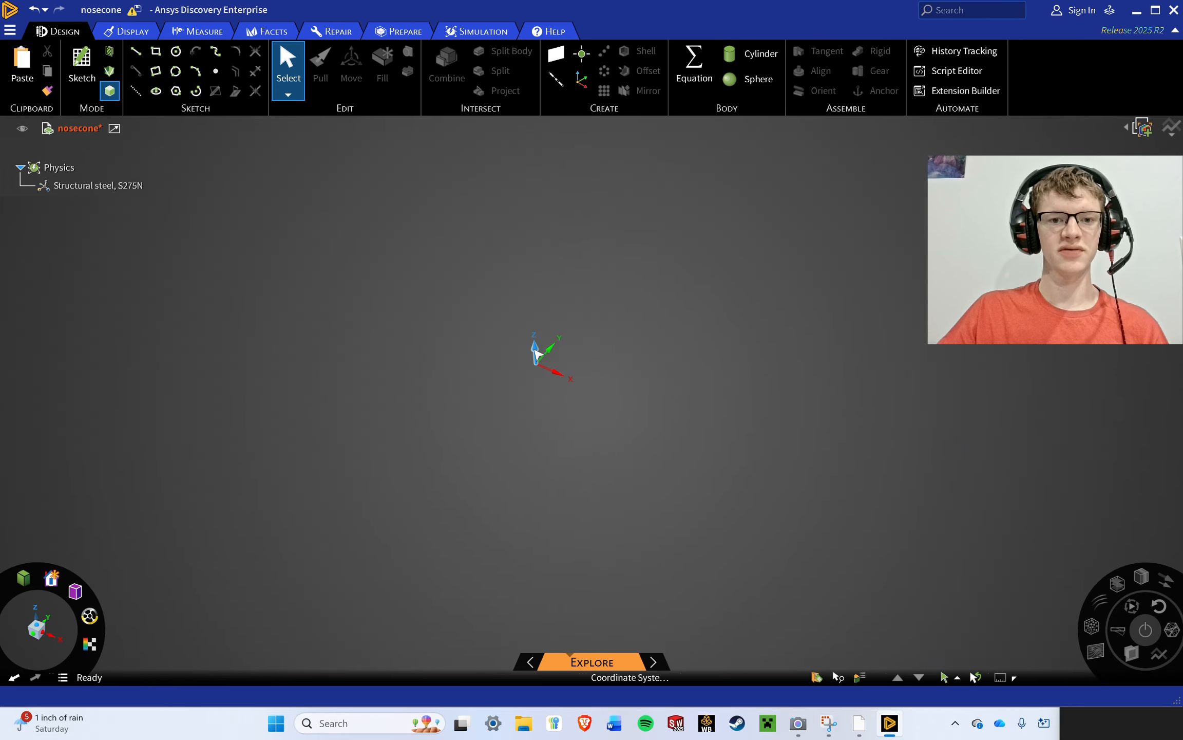
left_click(39, 627)
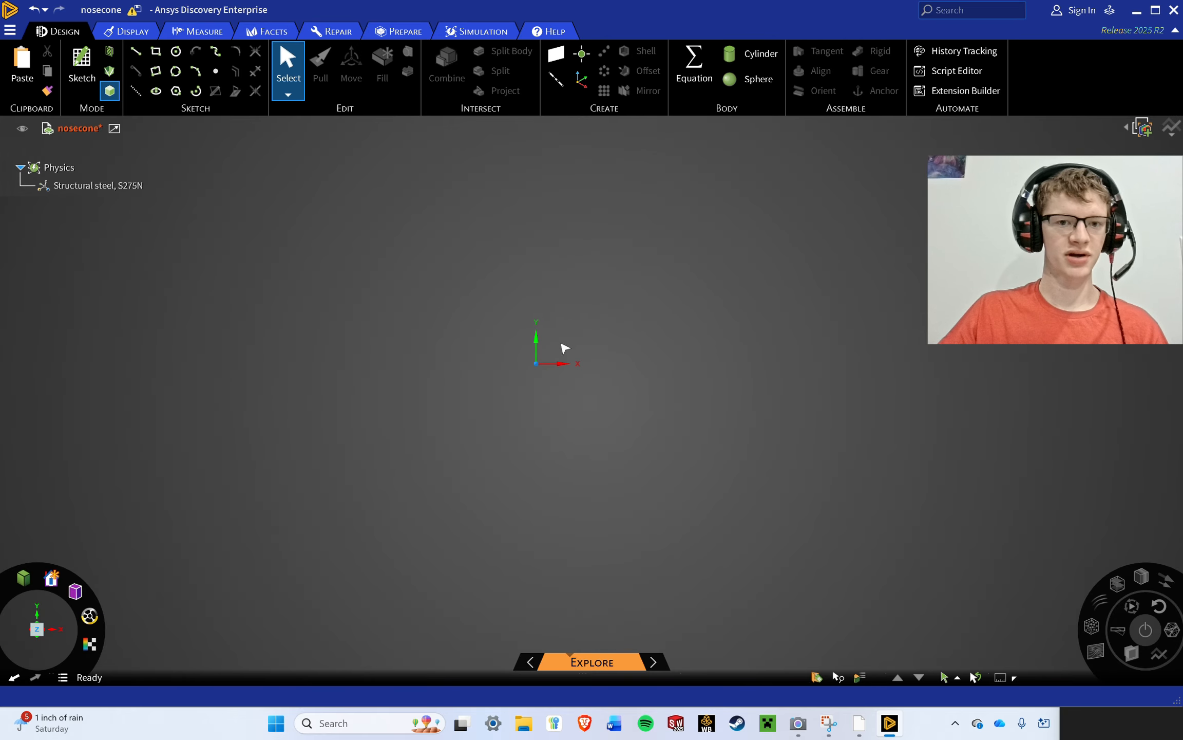
left_click(83, 63)
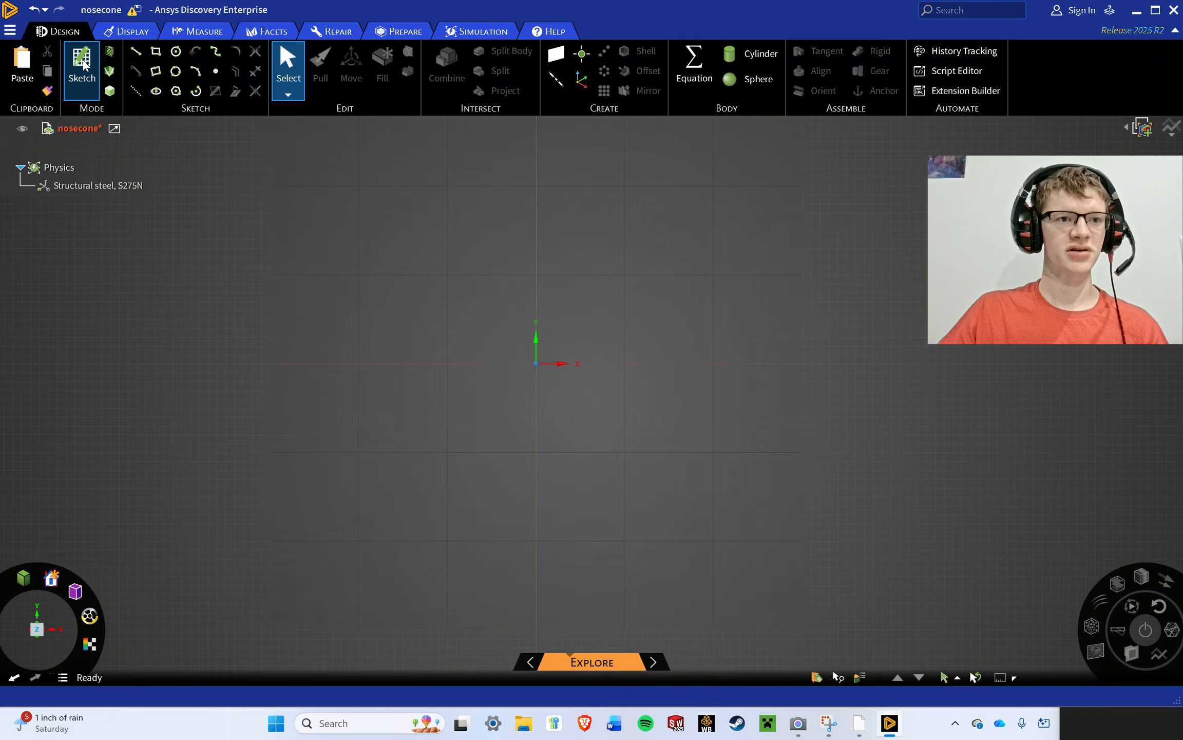
scroll(602, 333, "down", 3)
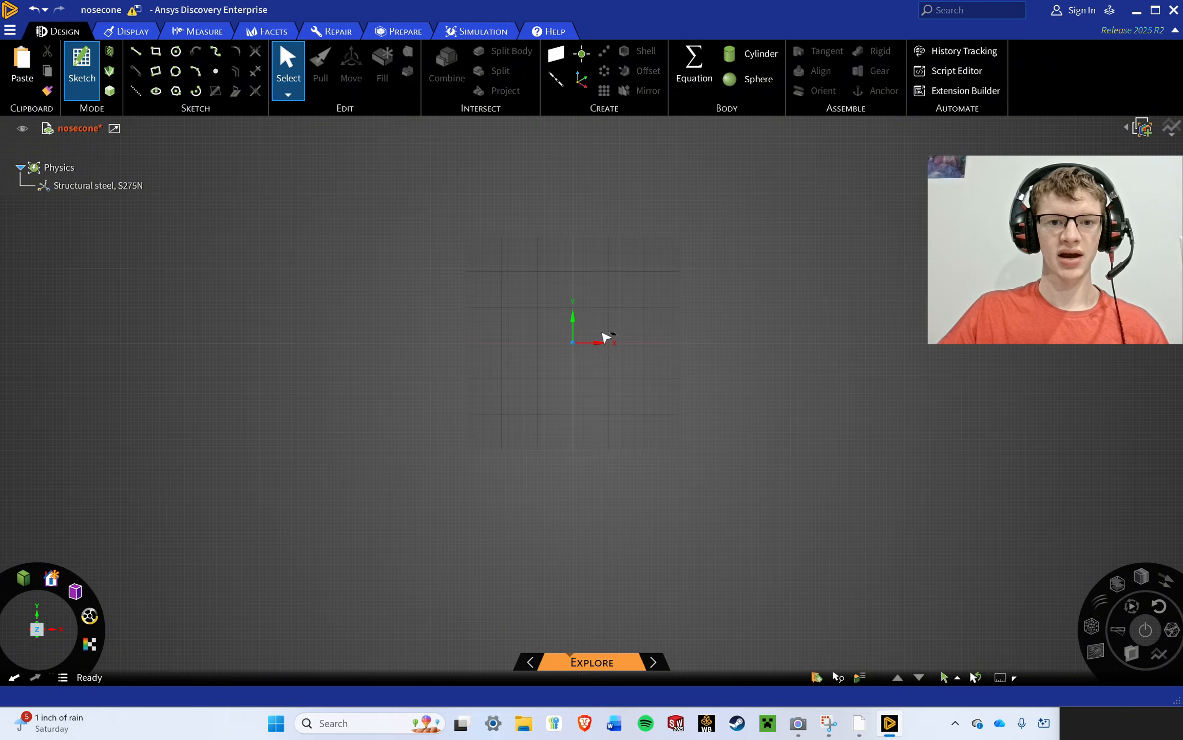
Check the design's unit settings for length, angle, decimal places and grid spacing.
left_click(1014, 679)
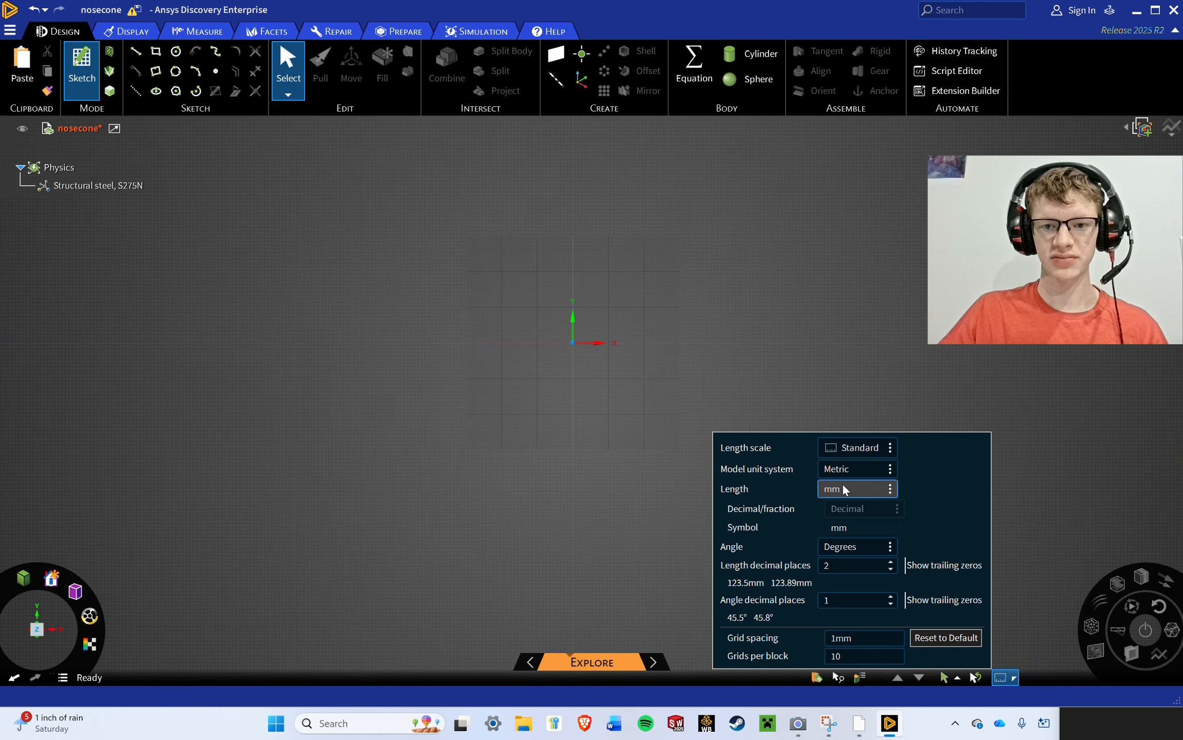
left_click(816, 408)
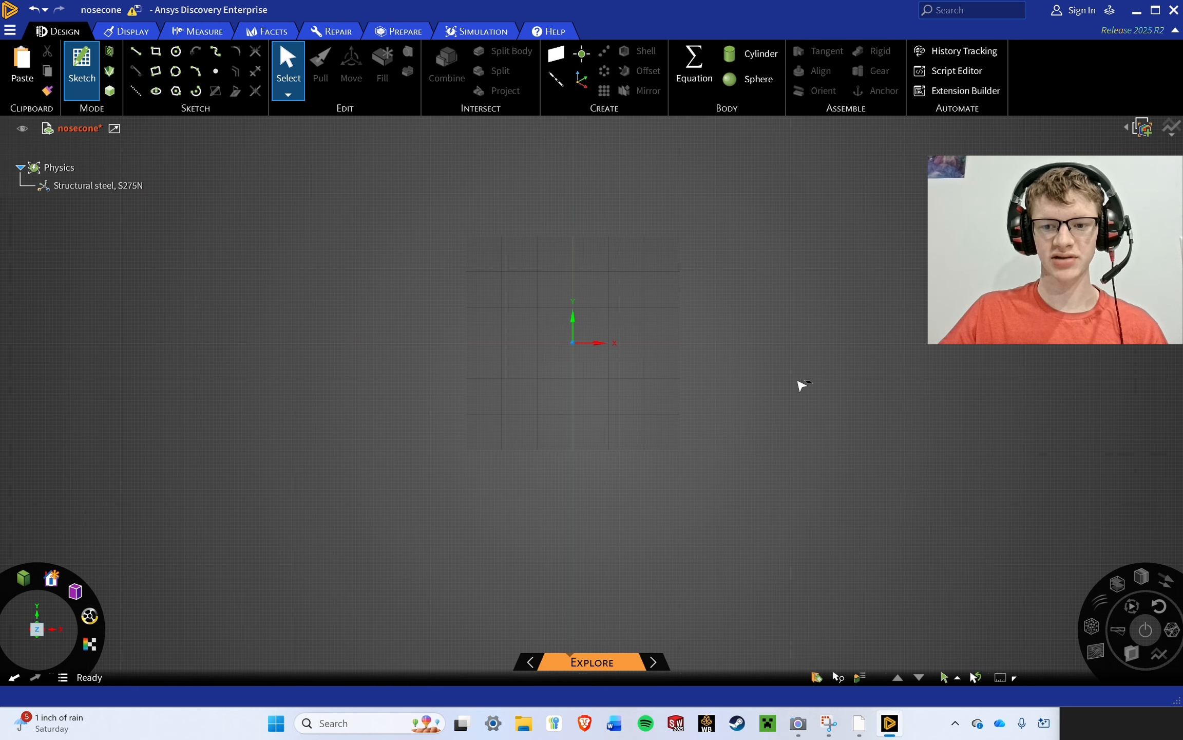
key("ctrl+z")
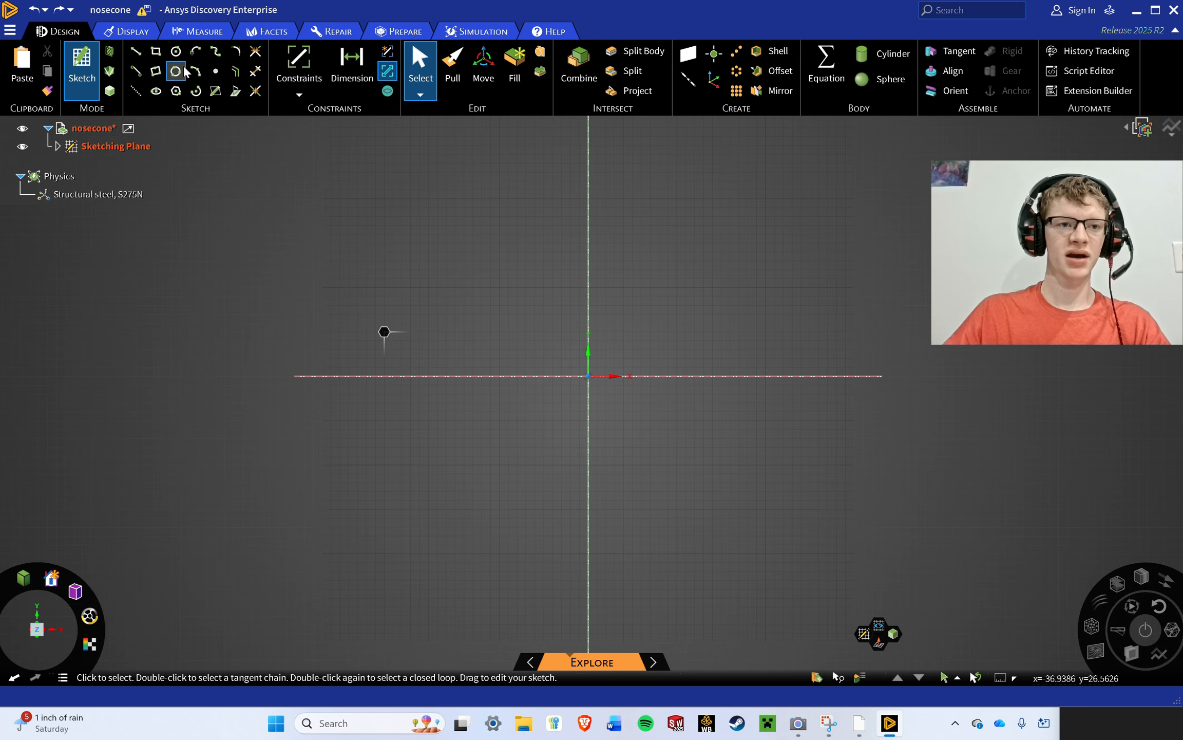
Sketch a 10 mm square on the XY plane from the origin into the negative X, positive Y quadrant.
left_click(154, 55)
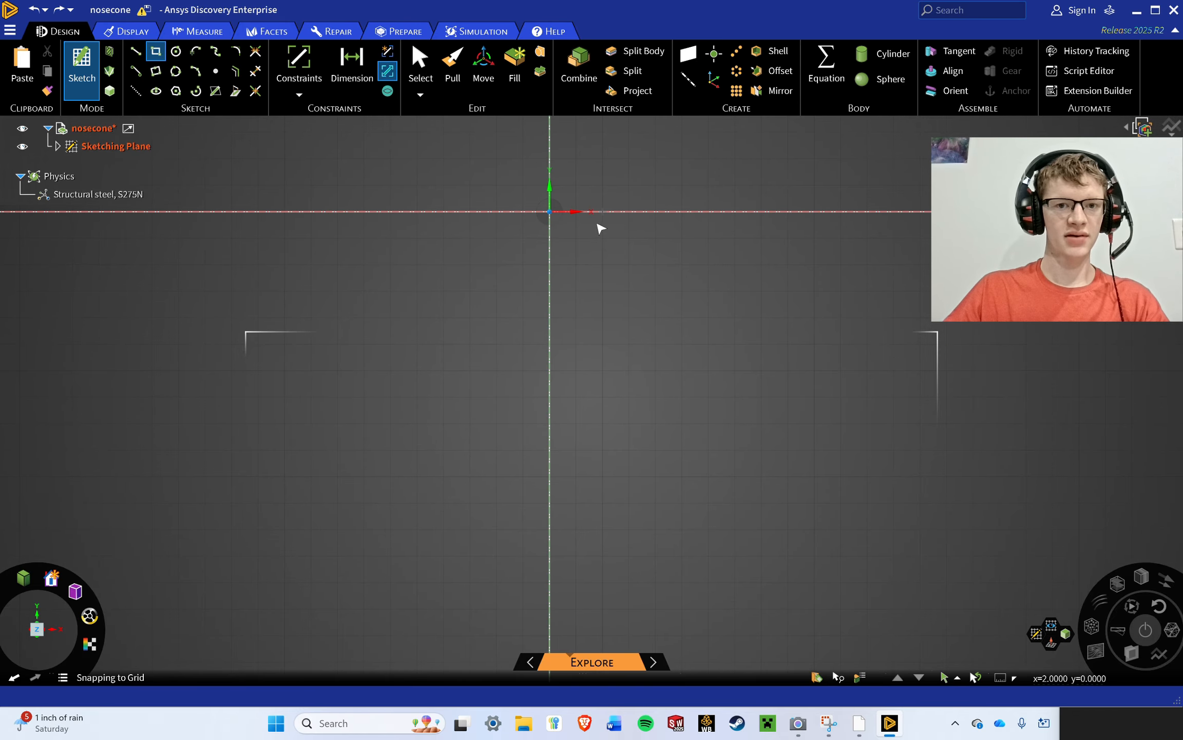
scroll(604, 350, "down", 5)
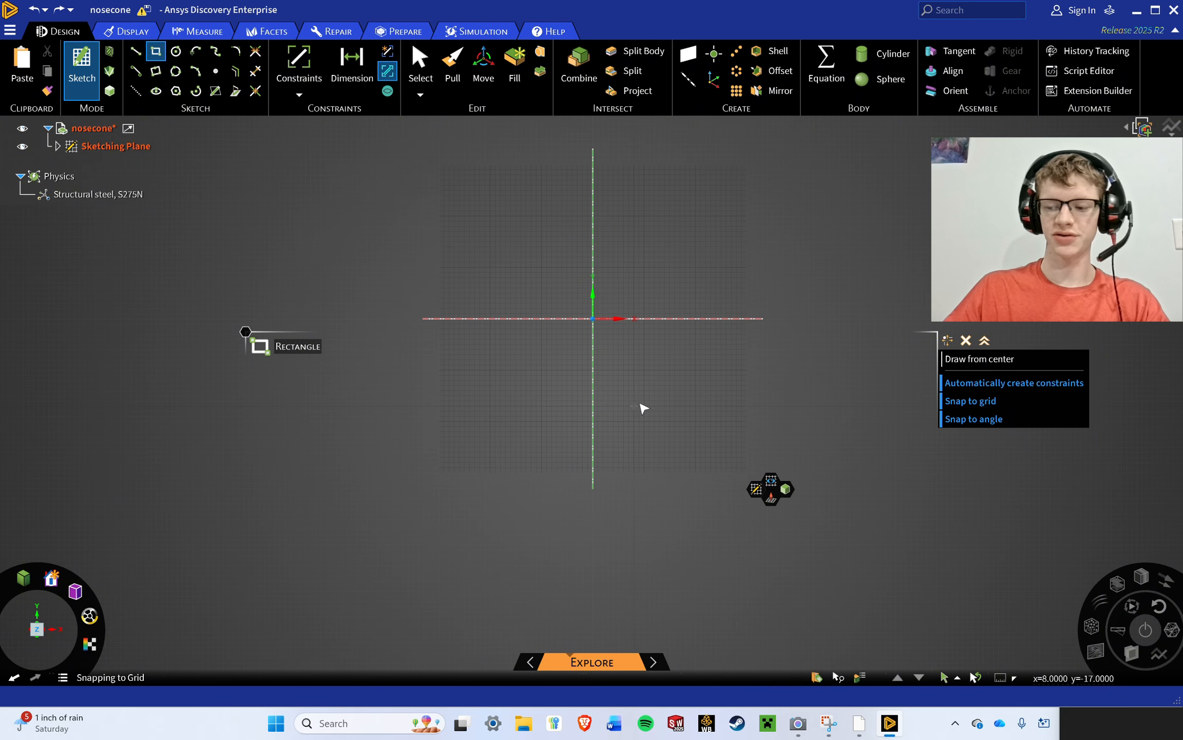
mouse_move(650, 412)
left_mouse_down()
mouse_move(567, 333)
mouse_move(661, 274)
mouse_move(724, 346)
mouse_move(634, 370)
mouse_move(613, 322)
mouse_move(669, 301)
left_mouse_up()
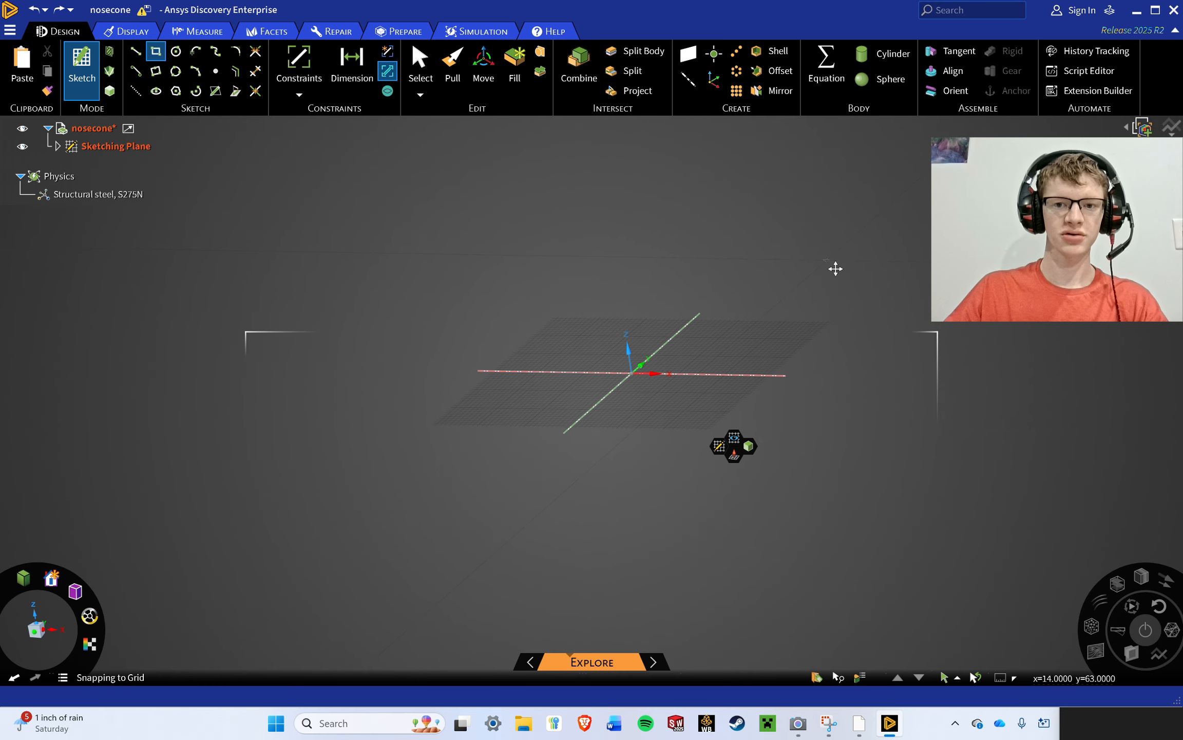
mouse_move(834, 266)
left_mouse_down()
mouse_move(682, 270)
mouse_move(742, 434)
mouse_move(716, 248)
mouse_move(918, 355)
left_mouse_up()
scroll(757, 404, "up", 5)
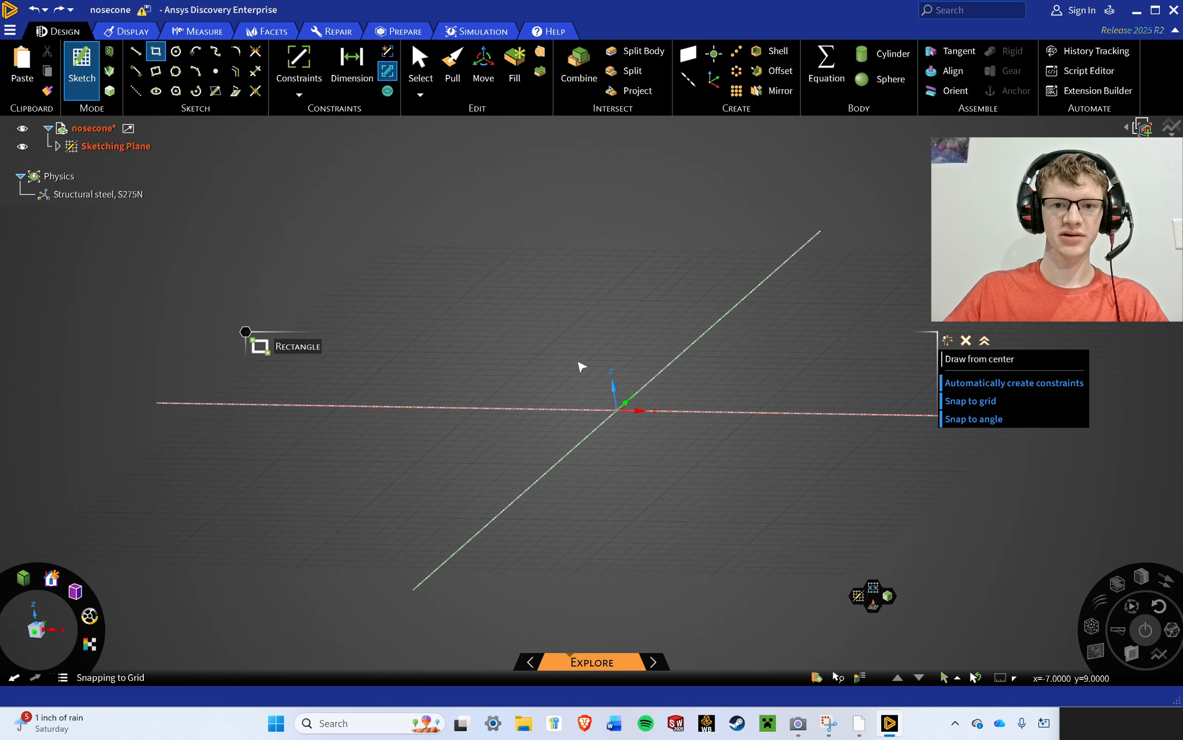
left_click_drag(578, 361, 594, 325)
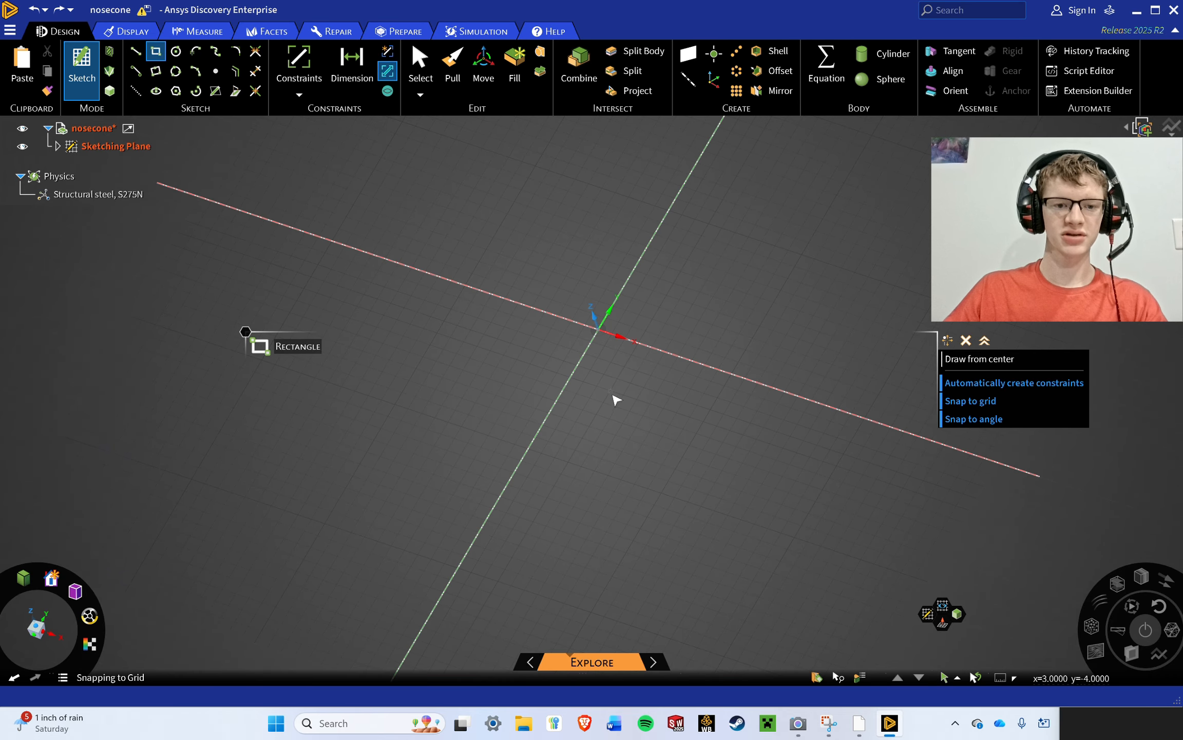
mouse_move(484, 331)
left_mouse_down()
mouse_move(557, 282)
mouse_move(531, 304)
mouse_move(525, 295)
mouse_move(663, 270)
mouse_move(552, 570)
mouse_move(663, 246)
mouse_move(554, 460)
left_mouse_up()
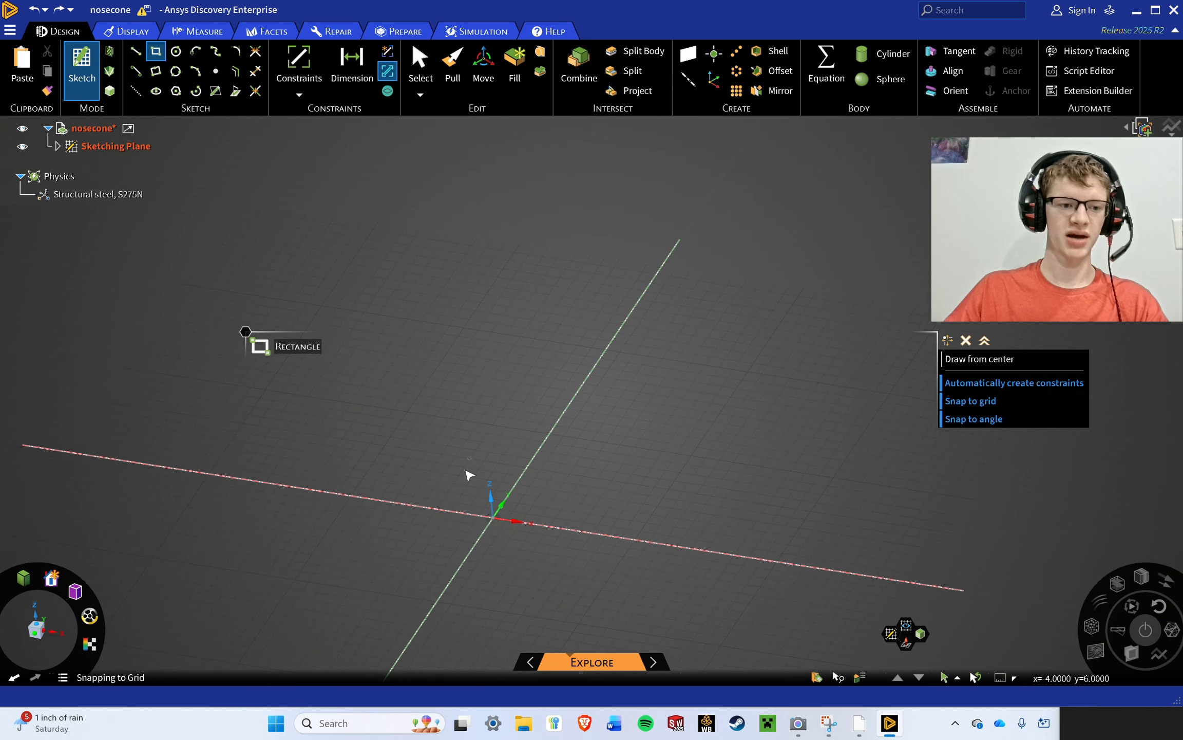
left_click(40, 622)
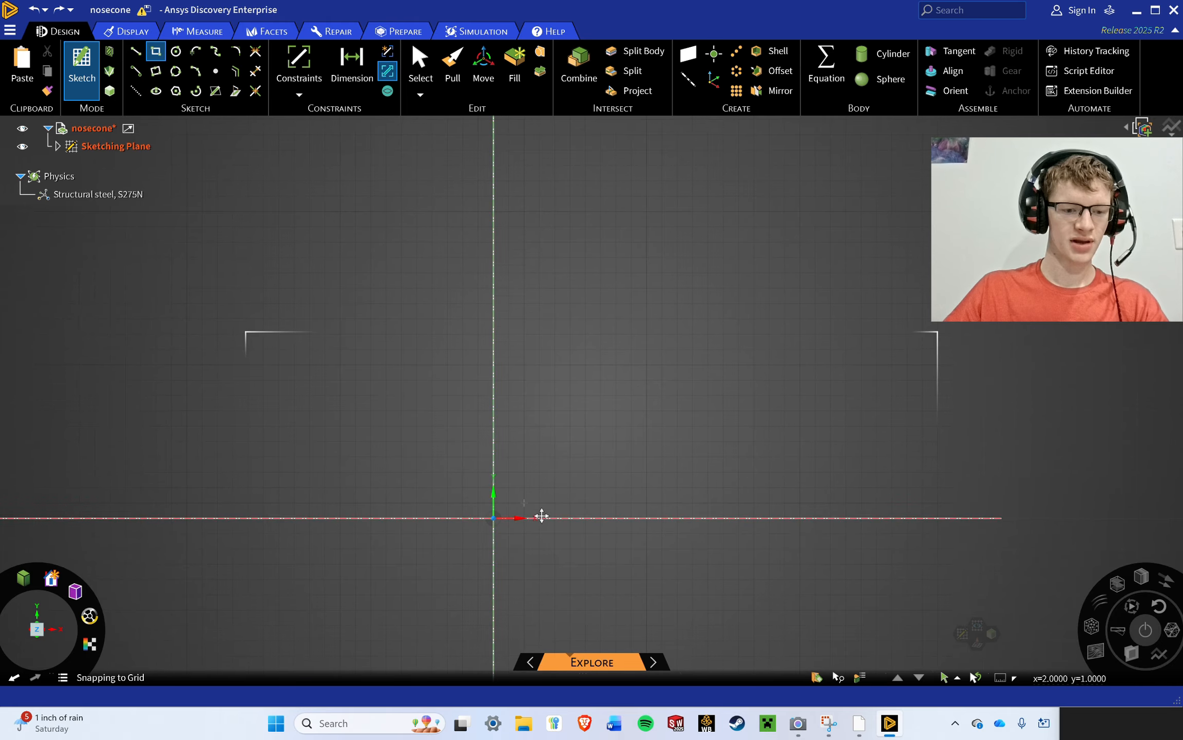
scroll(499, 333, "up", 1)
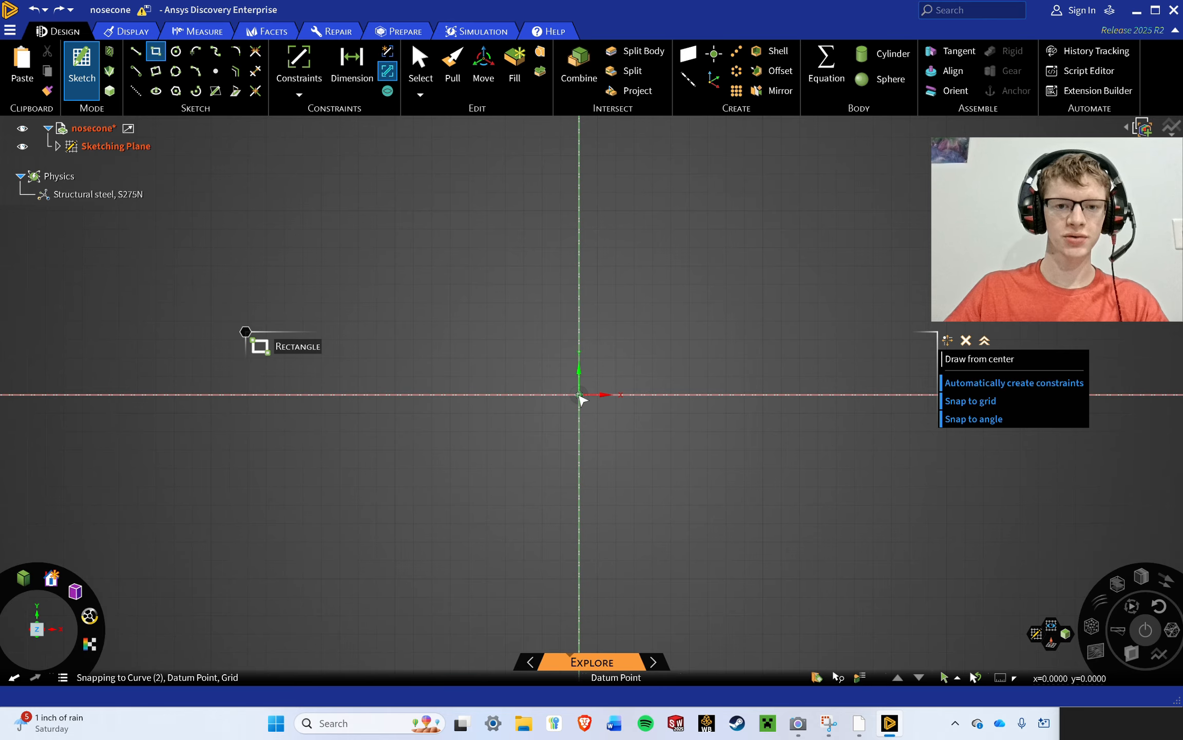
left_click(580, 395)
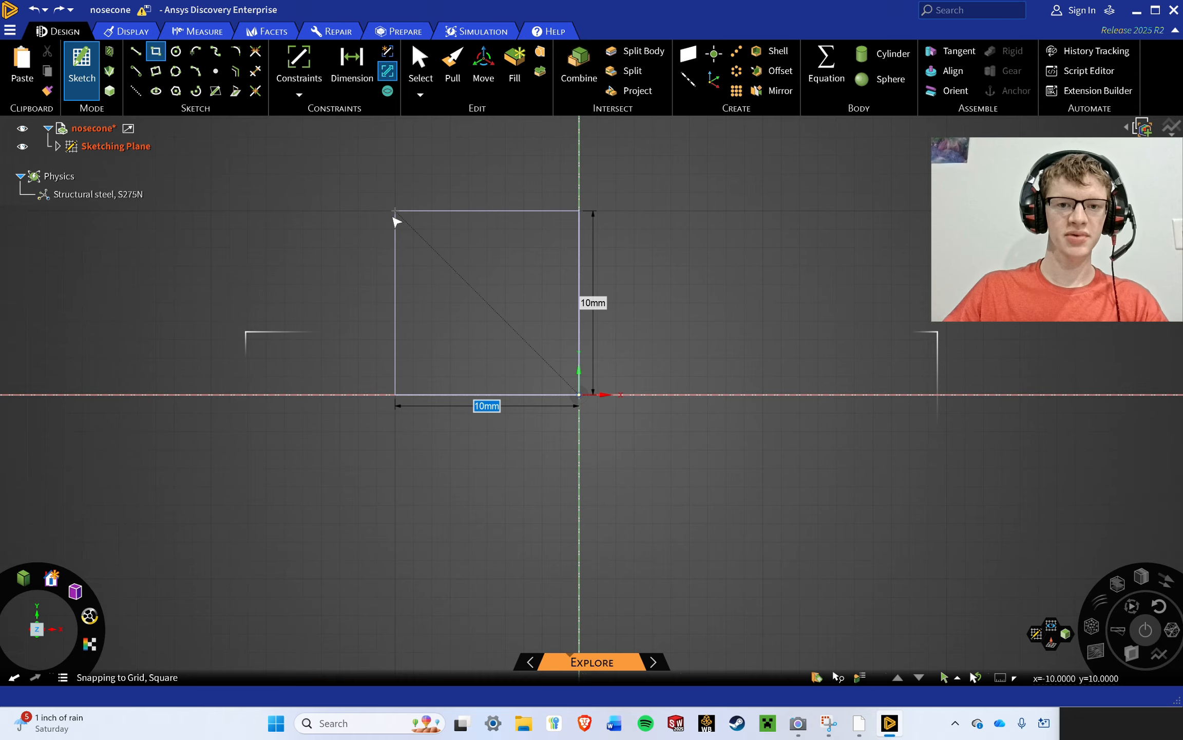
left_click(396, 221)
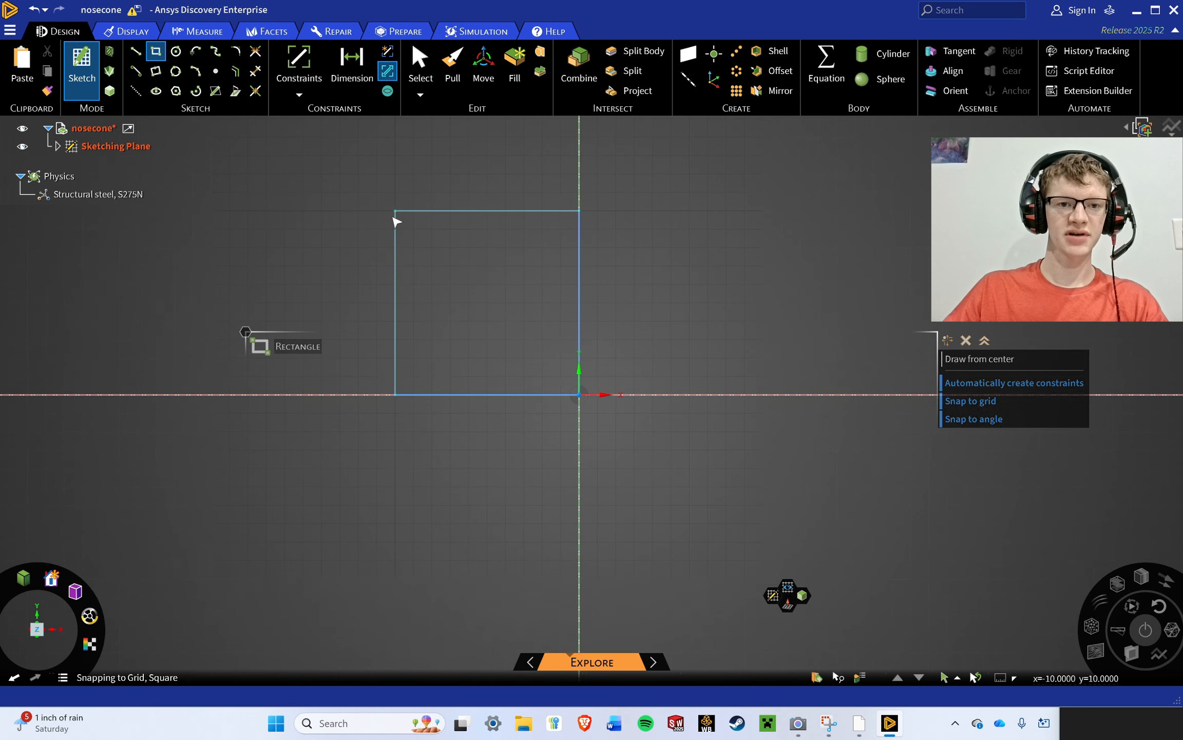
Sketch three more 10 mm squares from the origin, filling the other three quadrants, and leave the Rectangle tool.
left_click(581, 394)
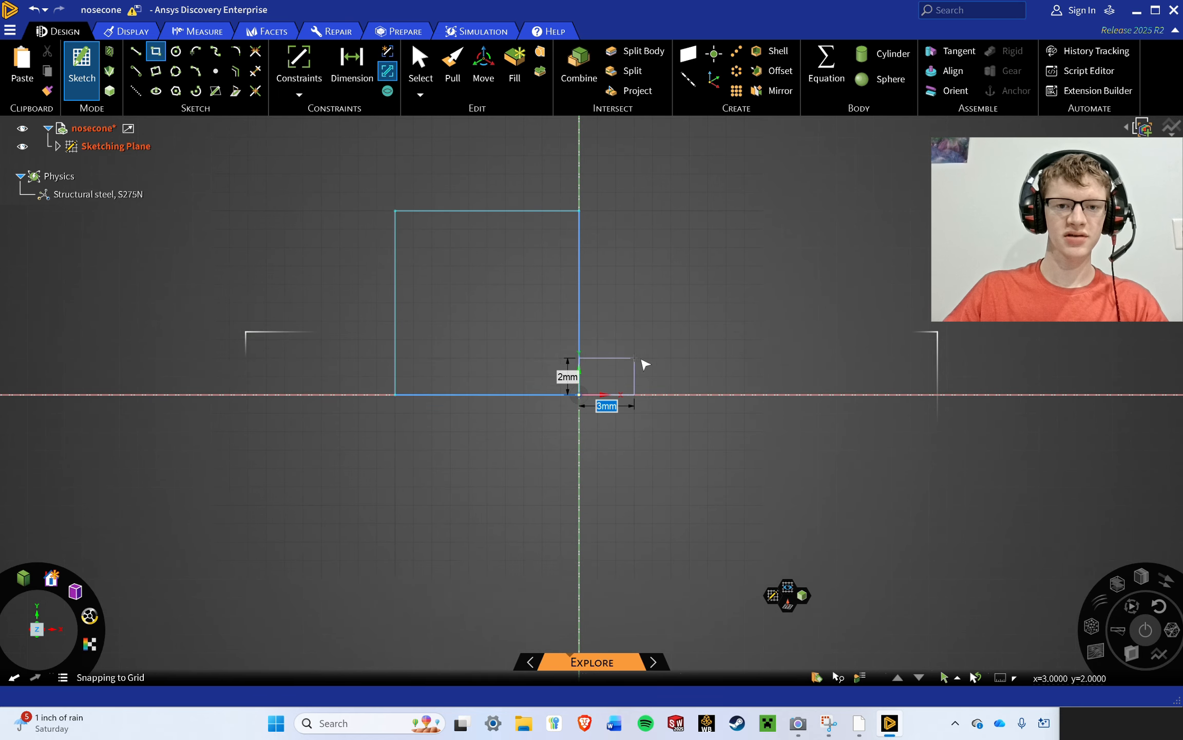
left_click(763, 211)
left_click_drag(713, 377, 703, 304)
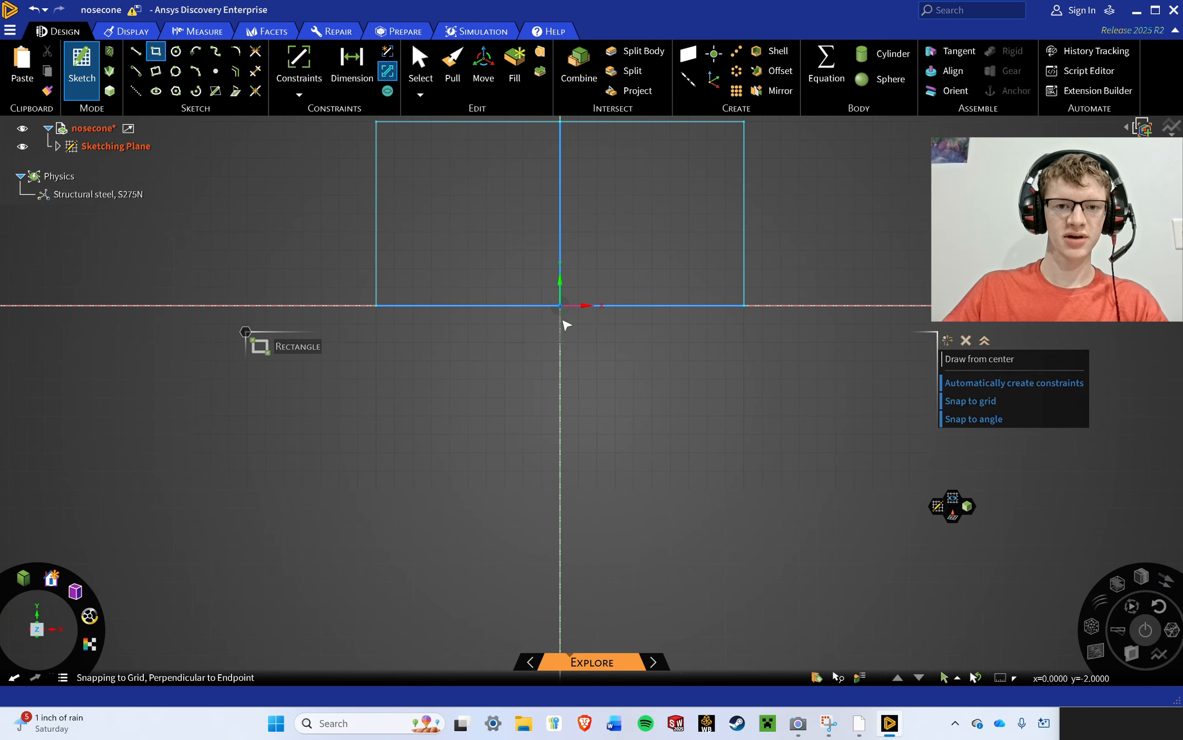
left_click(561, 307)
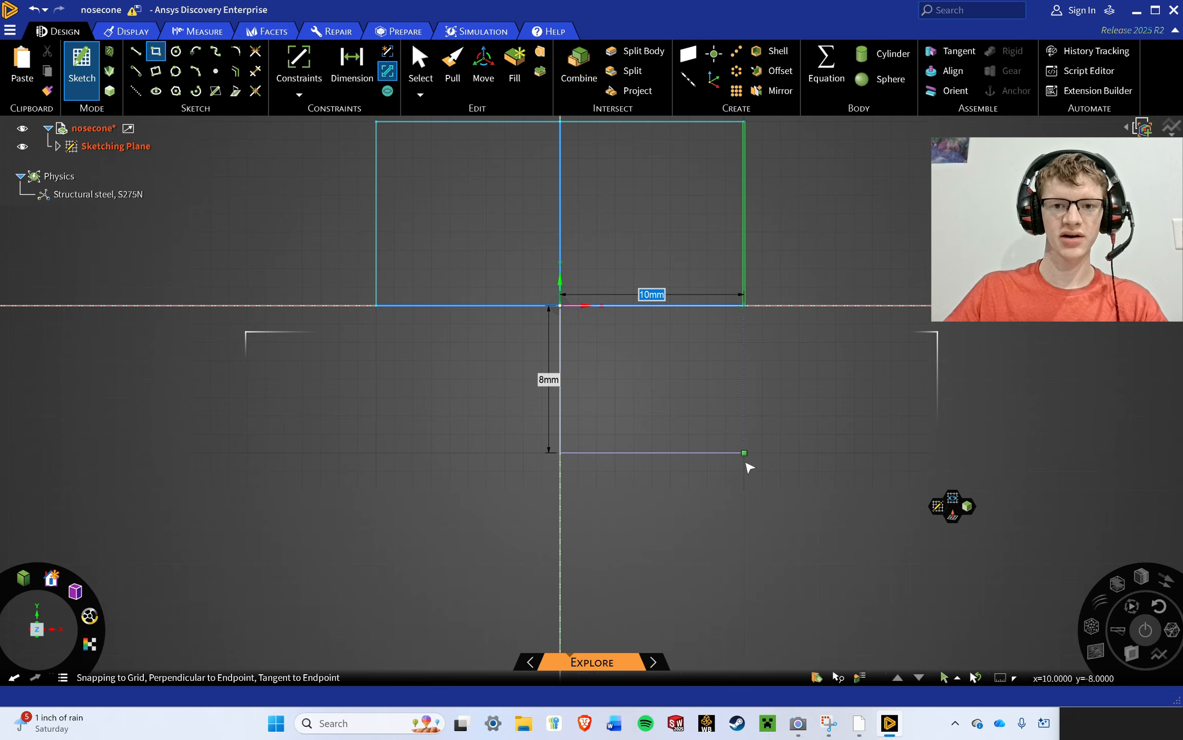
left_click(744, 489)
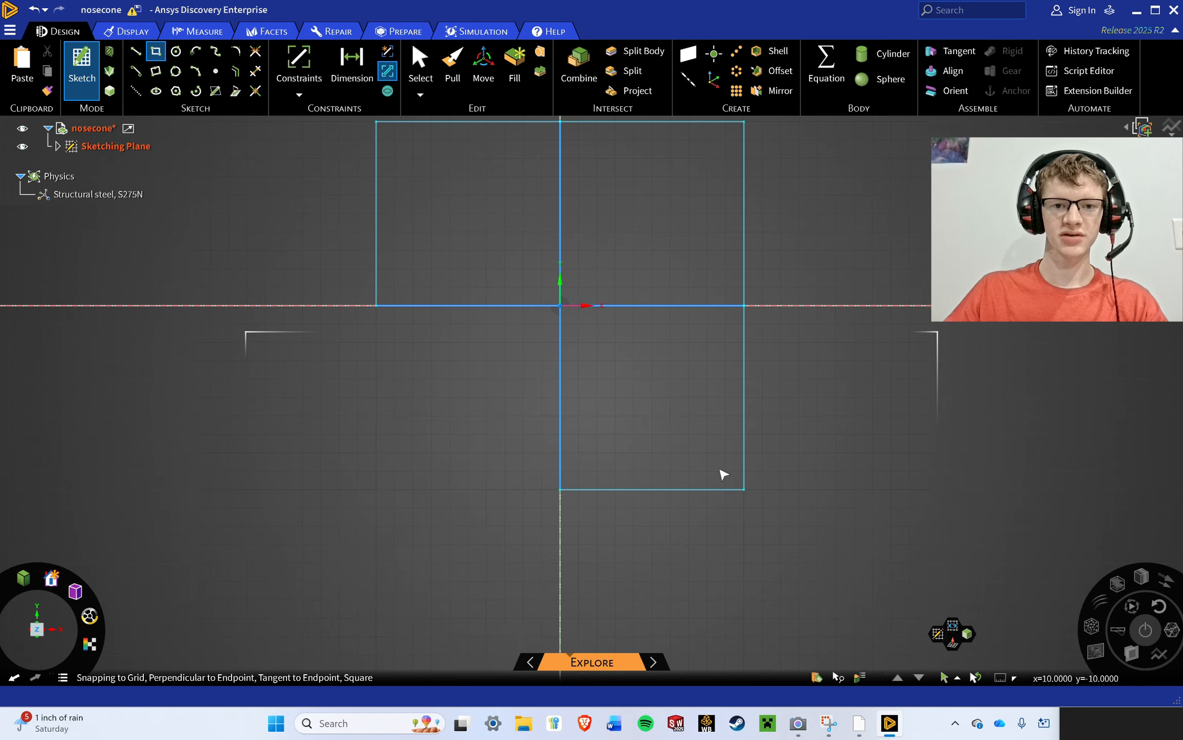
left_click(561, 307)
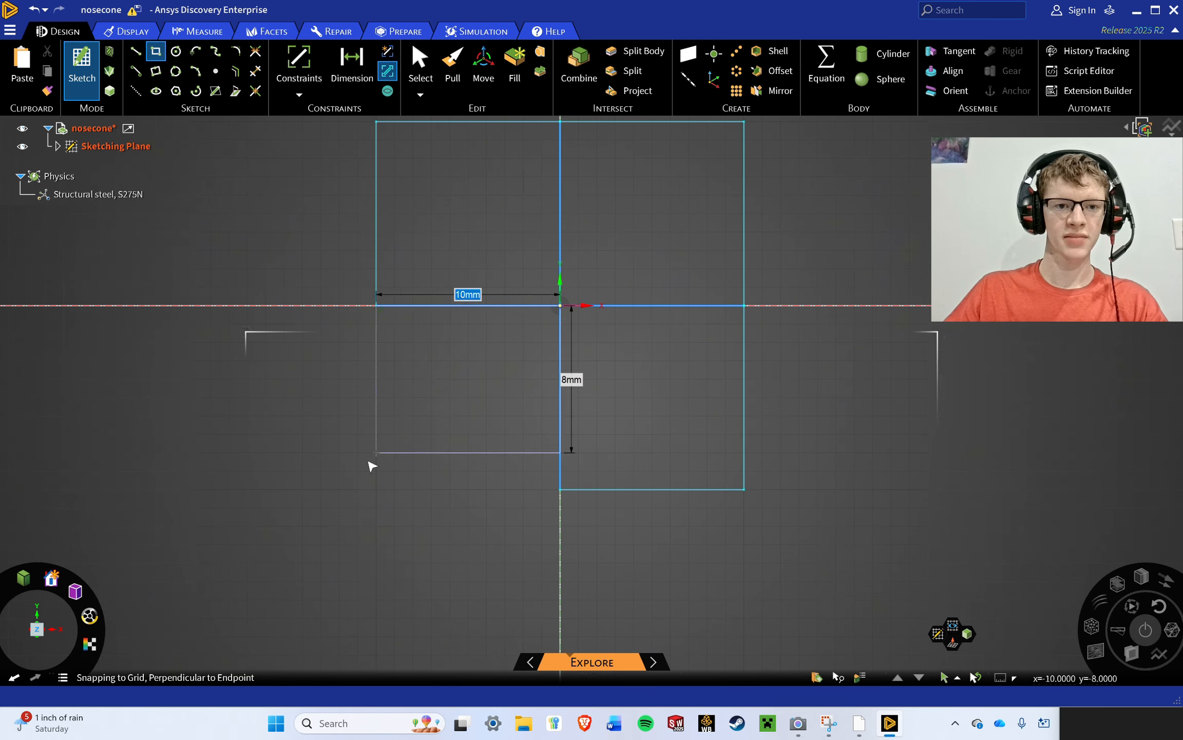
left_click(375, 490)
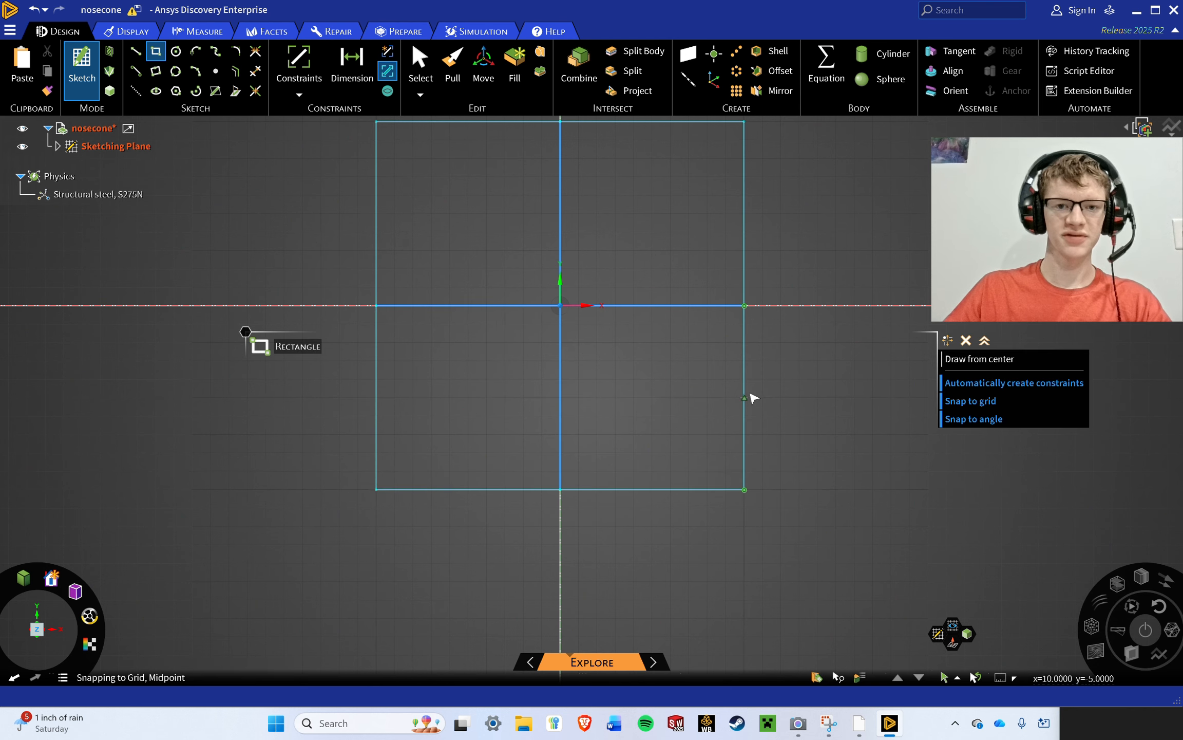
key("Escape")
Pull the square face in the negative X, positive Y quadrant upward along Z into a 10 mm tall block.
mouse_move(706, 444)
left_mouse_down()
mouse_move(696, 339)
mouse_move(726, 343)
left_mouse_up()
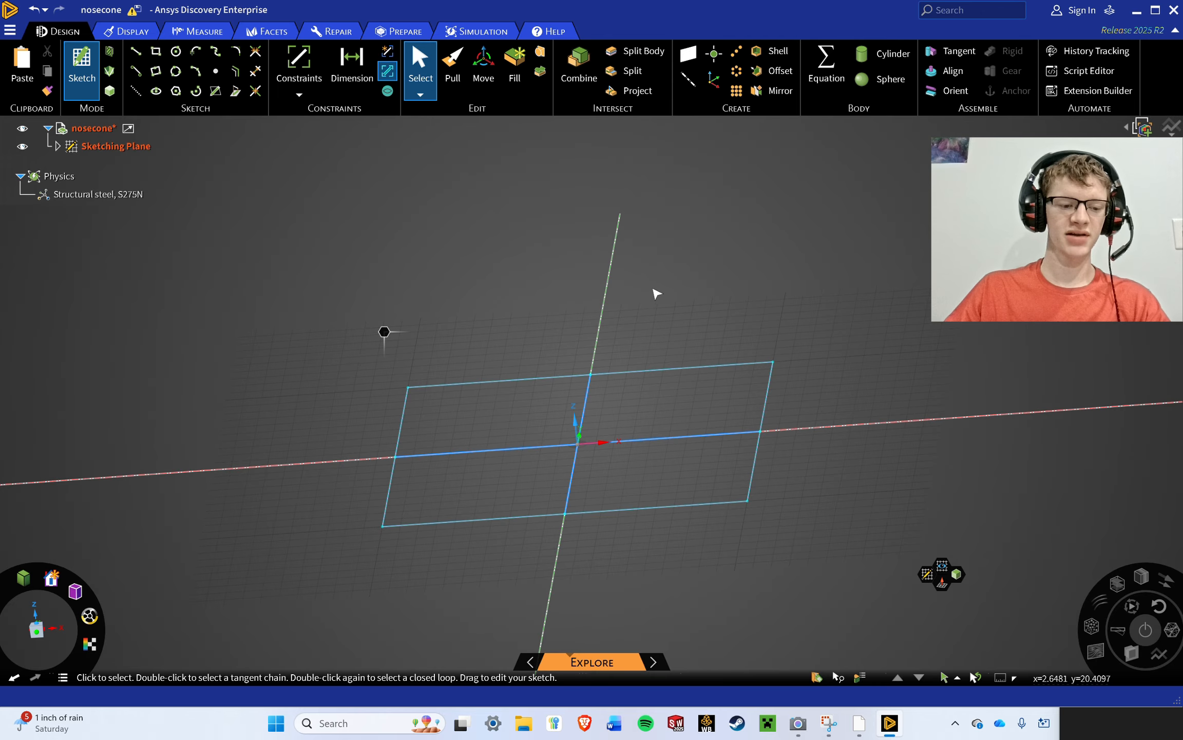
scroll(605, 321, "down", 2)
scroll(604, 318, "up", 2)
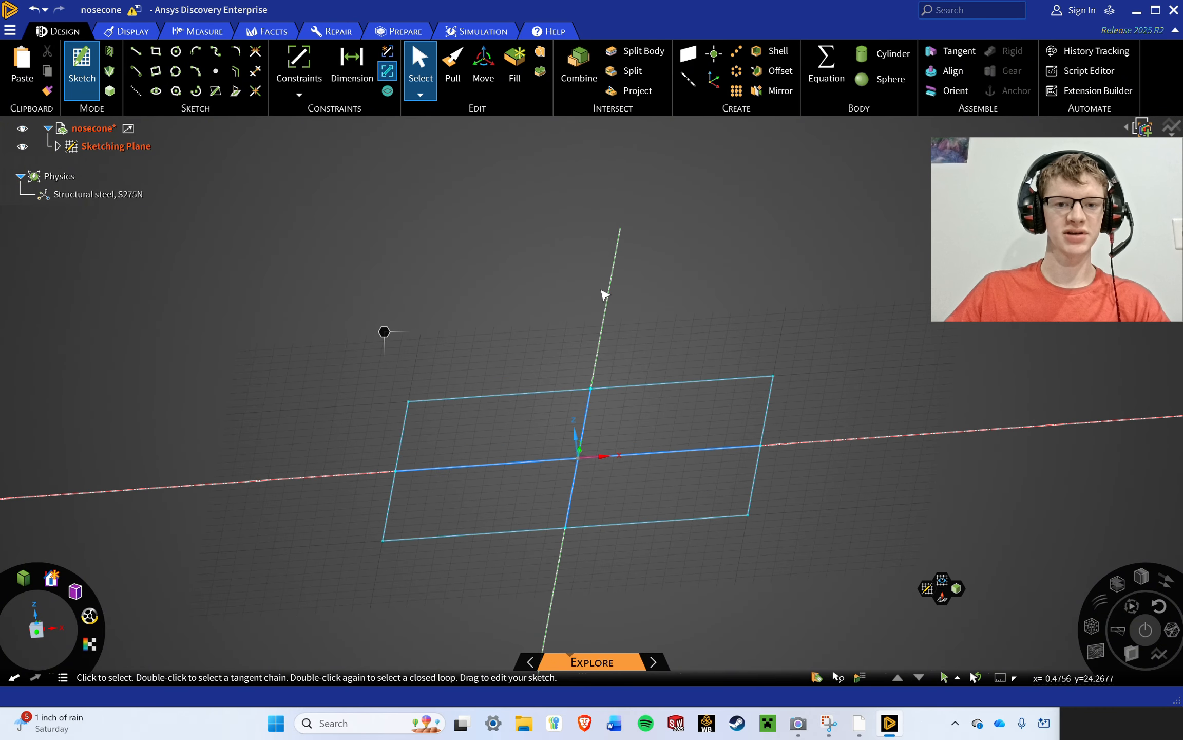
mouse_move(604, 317)
left_mouse_down()
mouse_move(601, 308)
mouse_move(602, 338)
mouse_move(571, 238)
left_mouse_up()
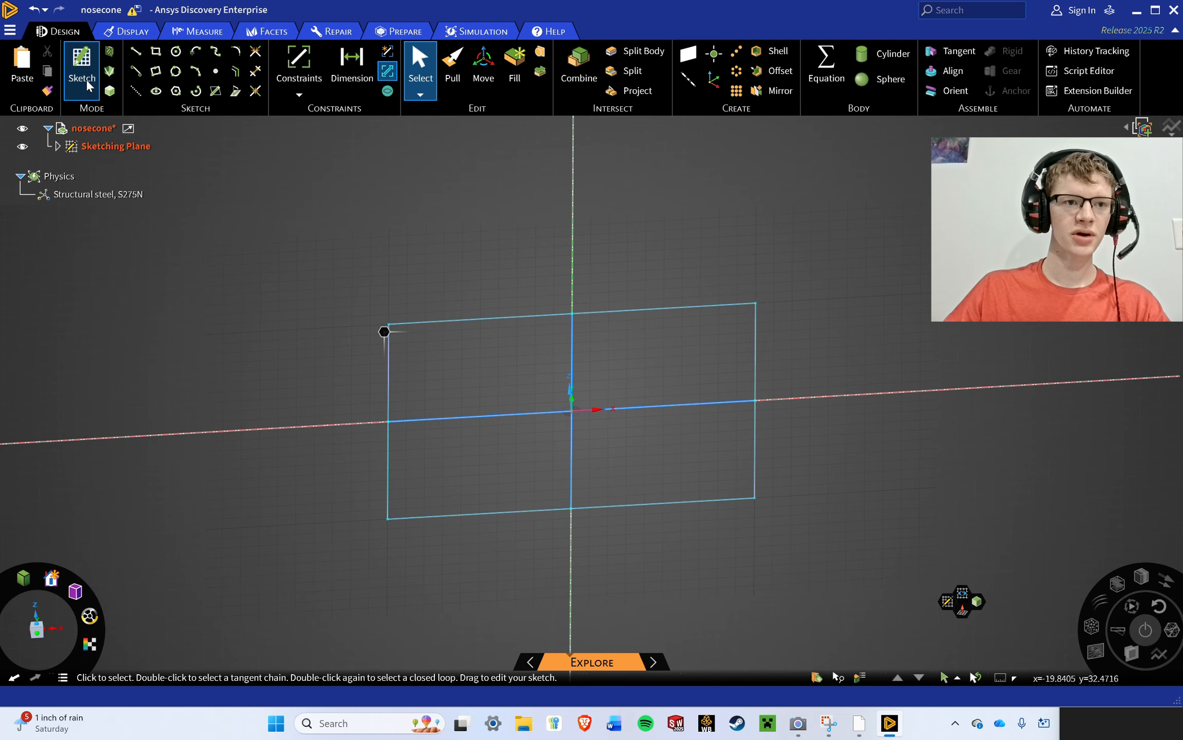
left_click(450, 65)
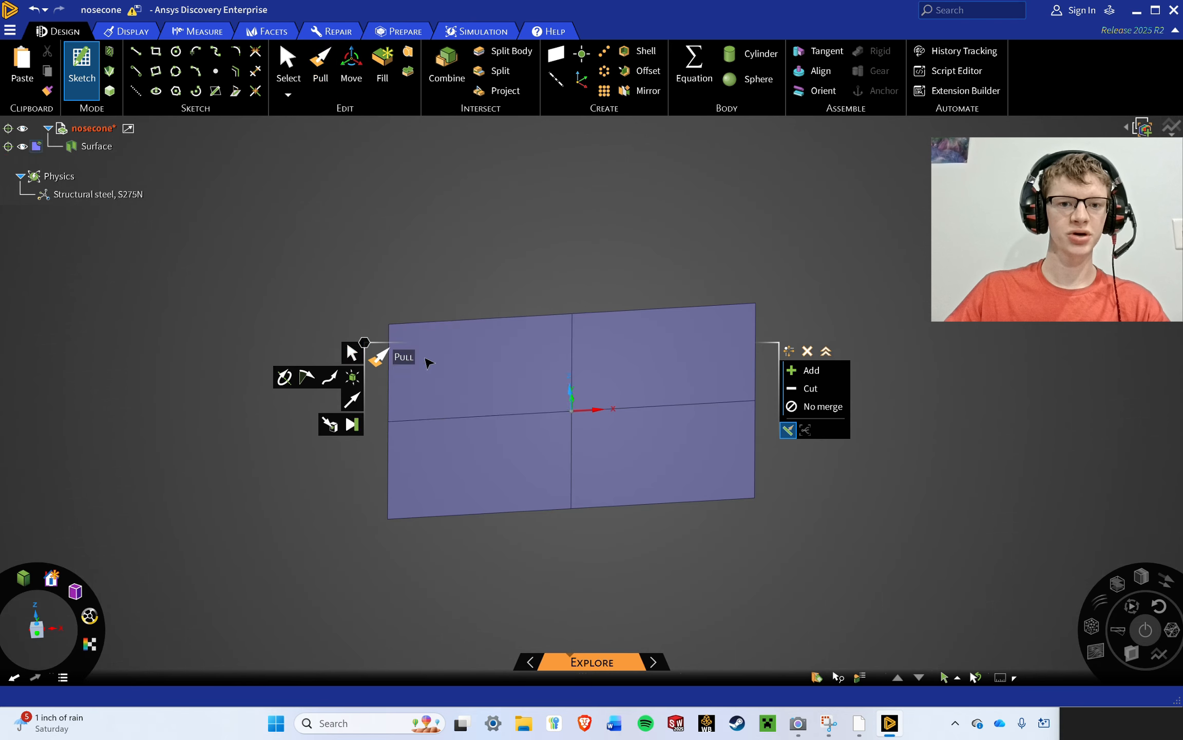
left_click(501, 370)
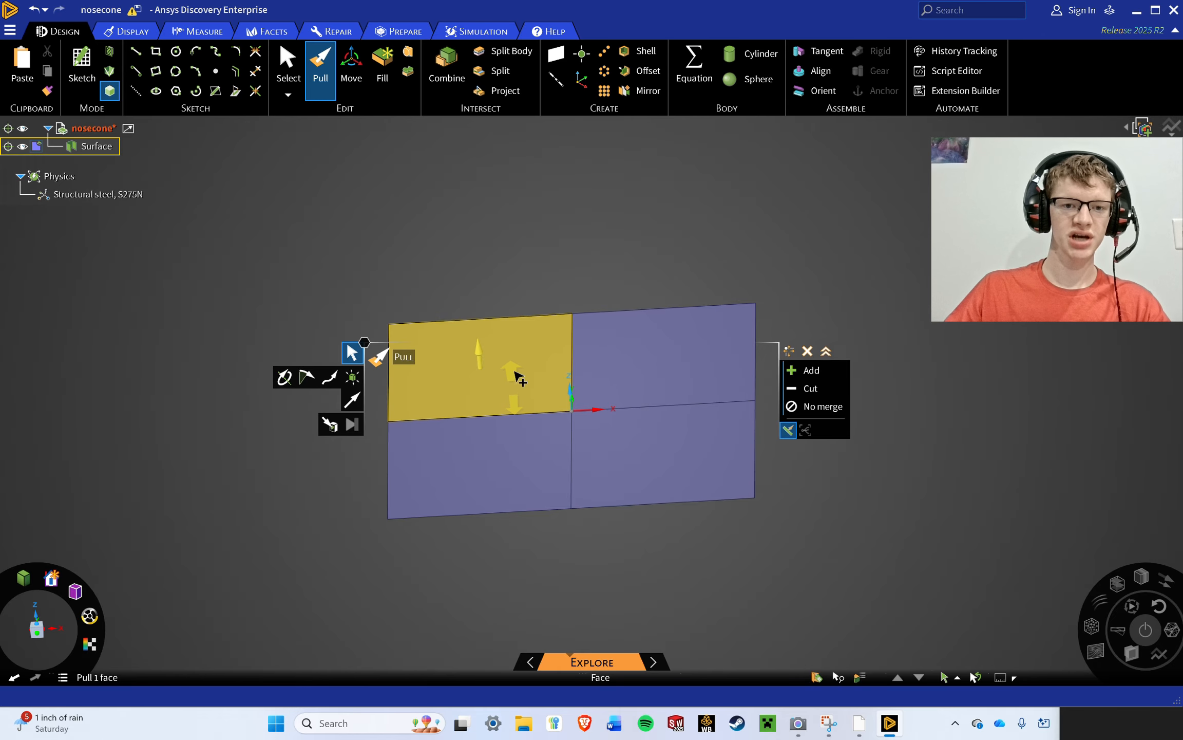
left_click_drag(515, 377, 501, 249)
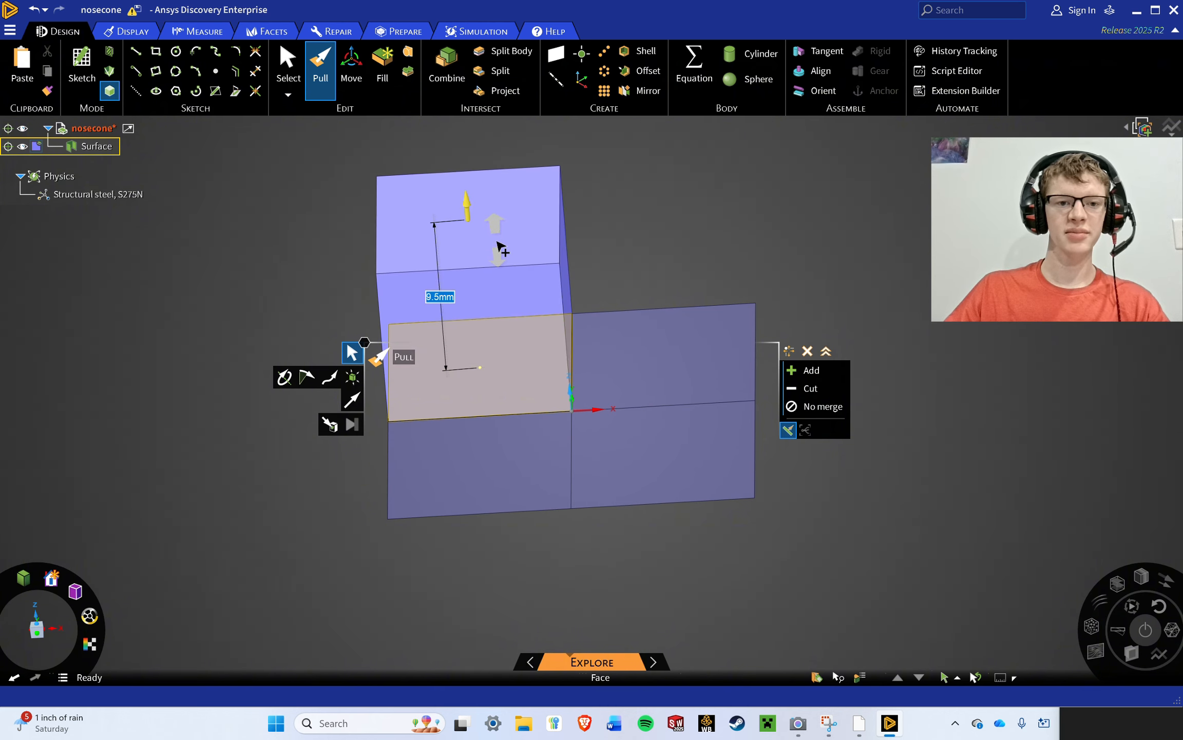
type("1")
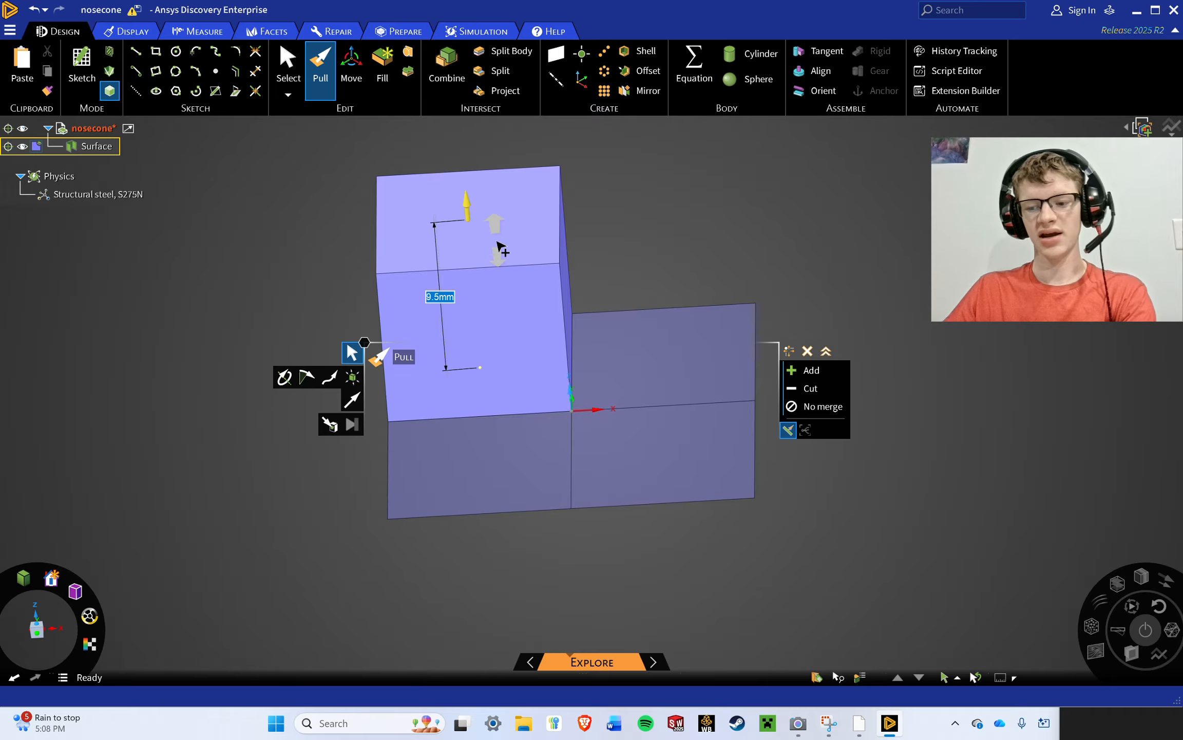
key("Return")
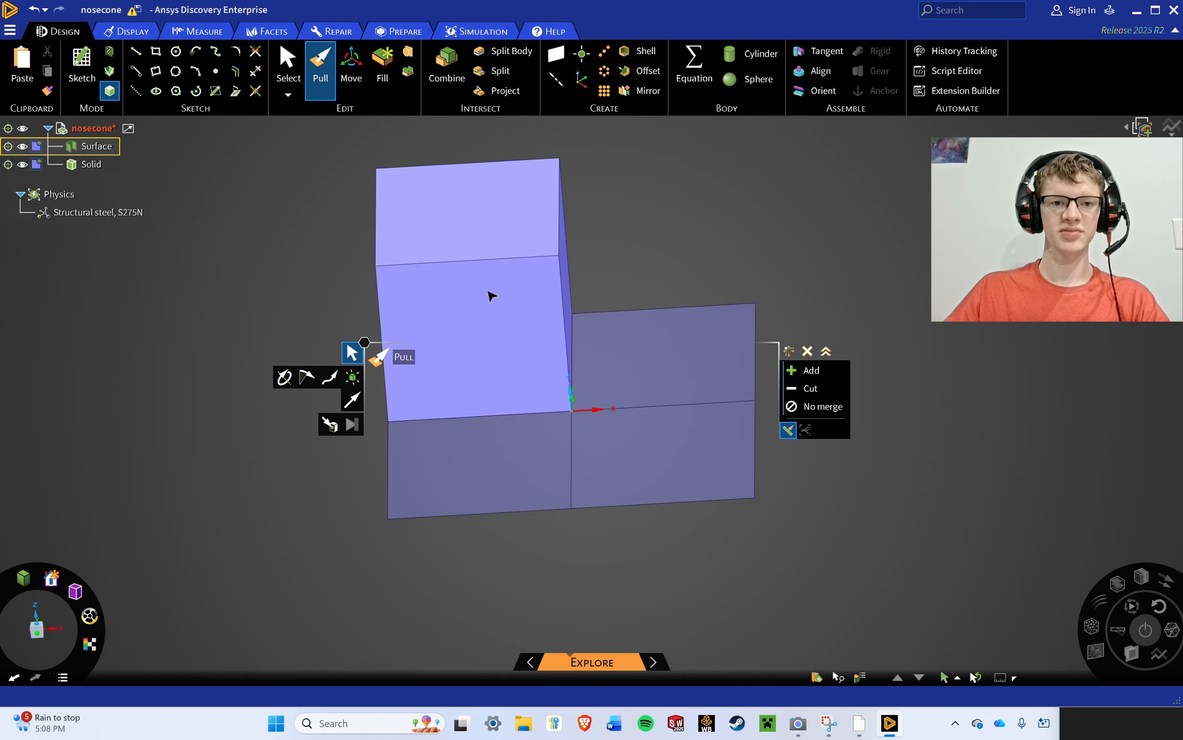
Try pulling the square face in the positive X, positive Y quadrant upward about 5.73 mm with default merging, and undo the pull.
left_click(539, 254)
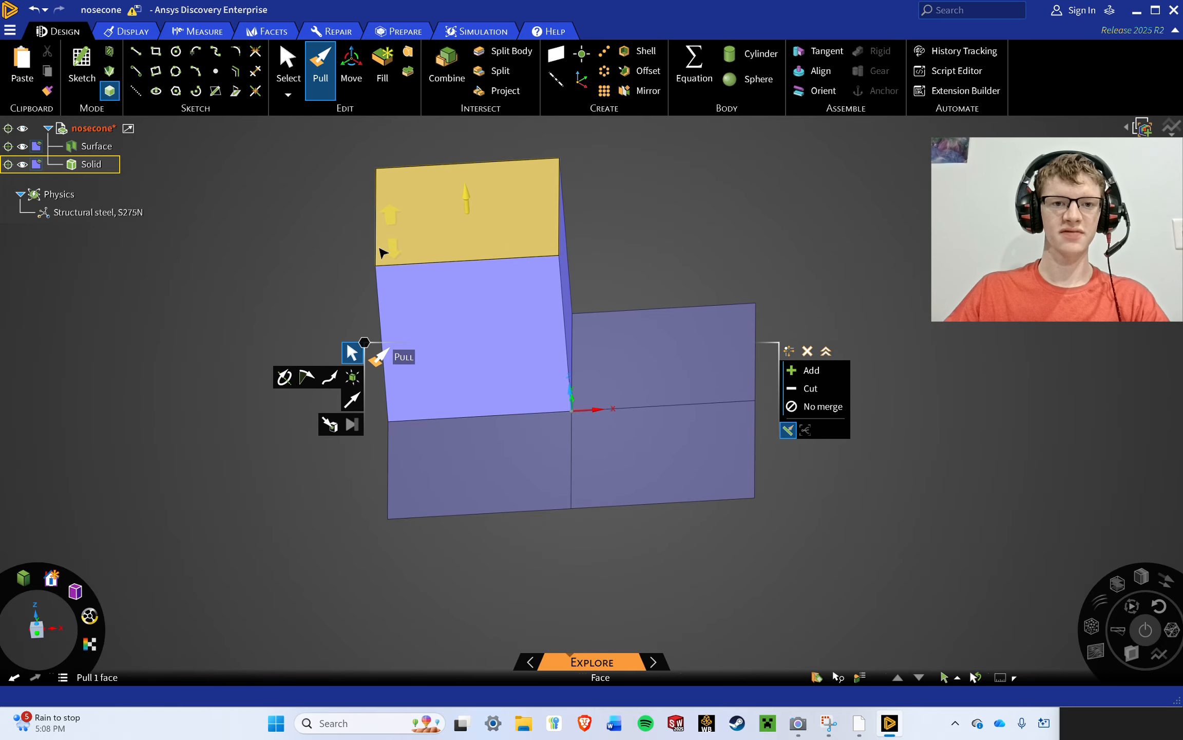
left_click(517, 365)
left_click(673, 392)
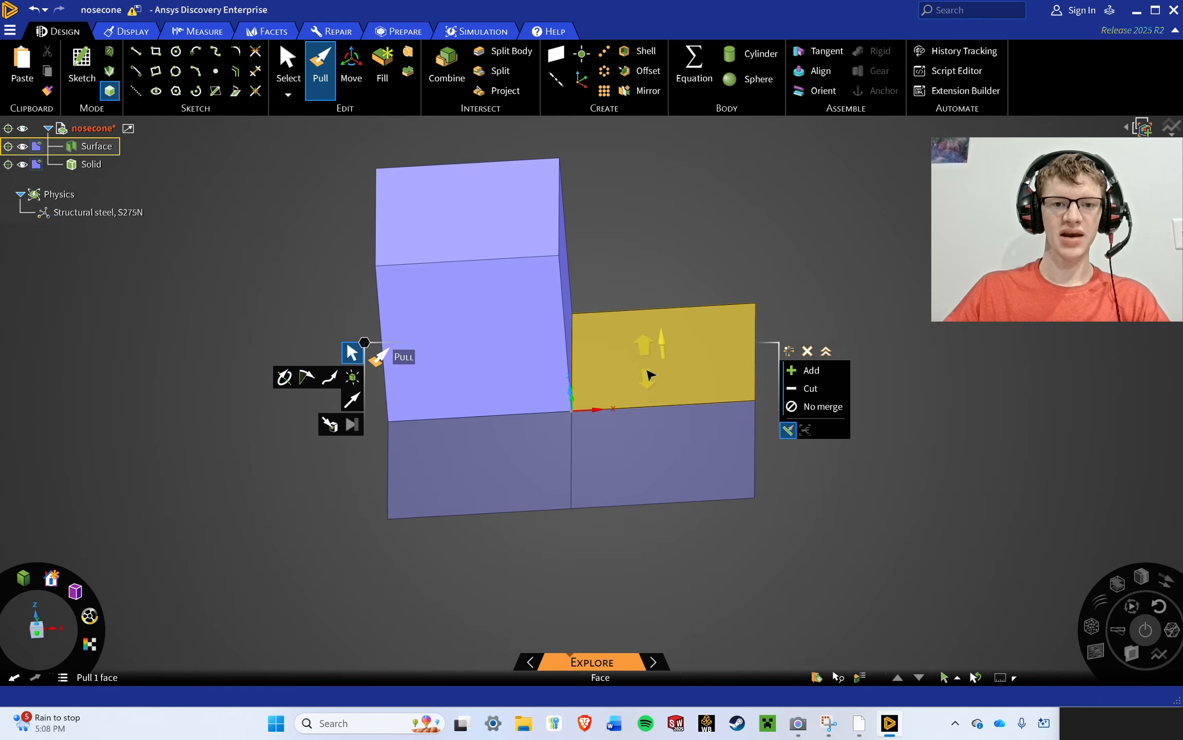
left_click_drag(668, 388, 667, 299)
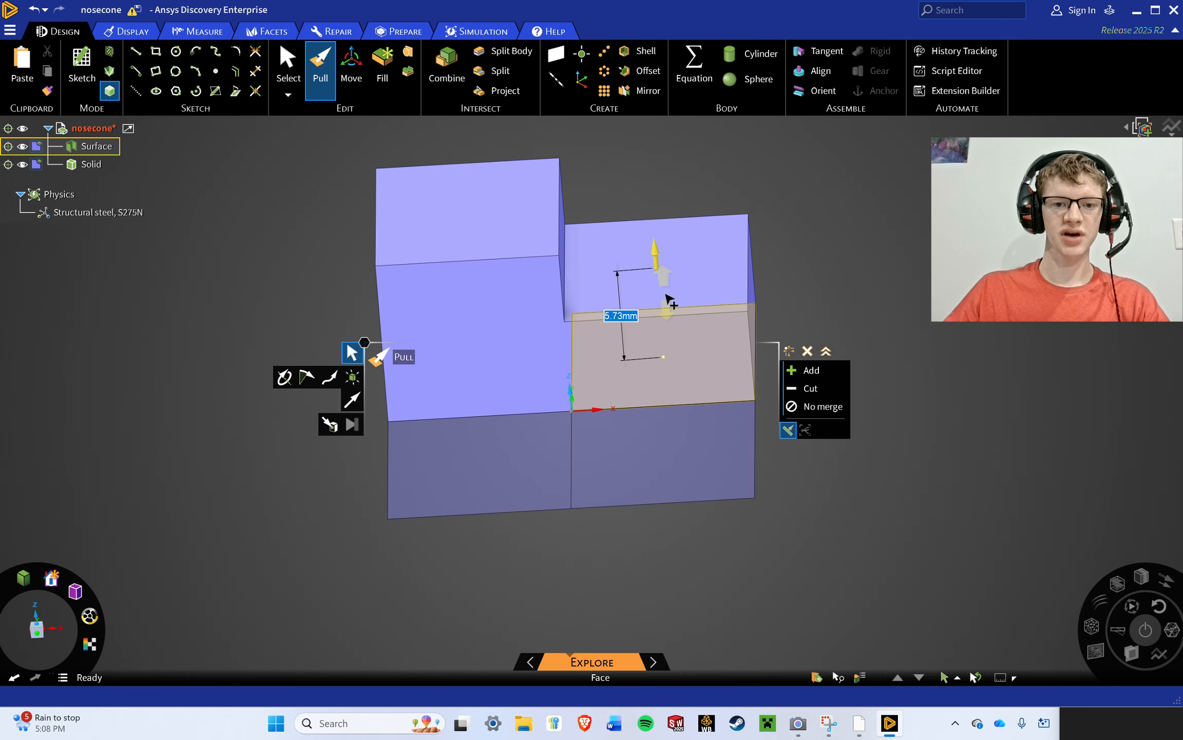
left_click(547, 345)
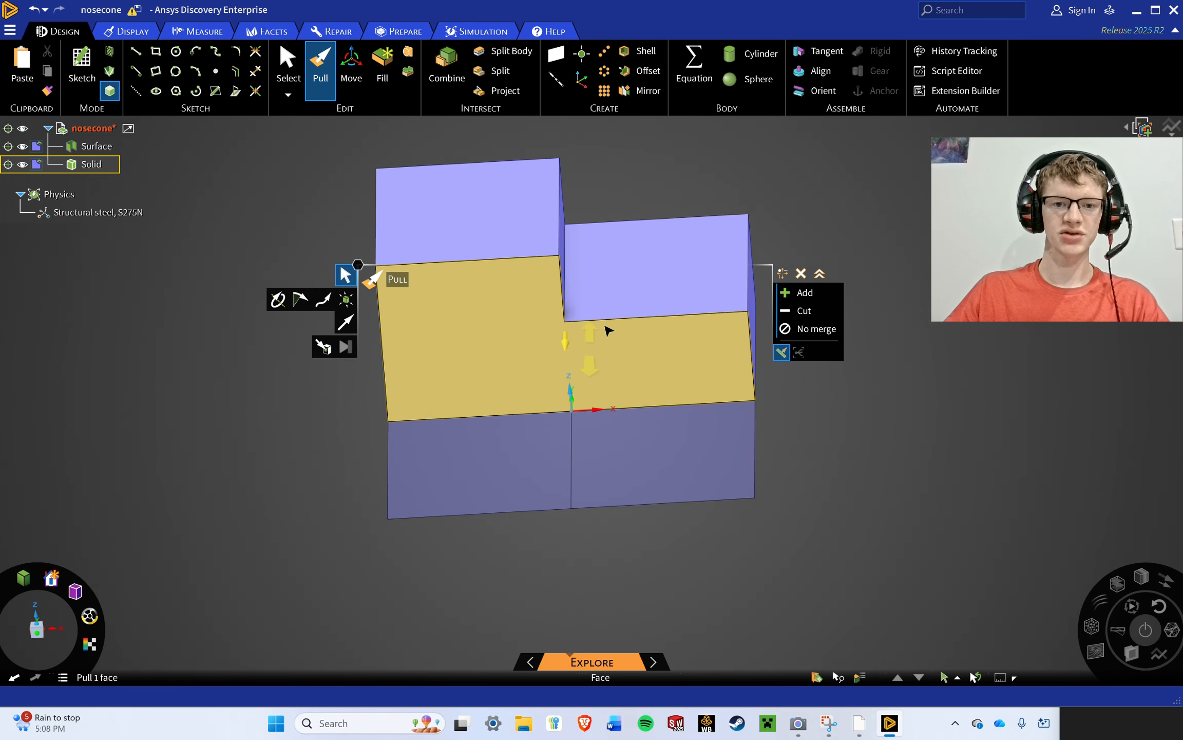
left_click(667, 187)
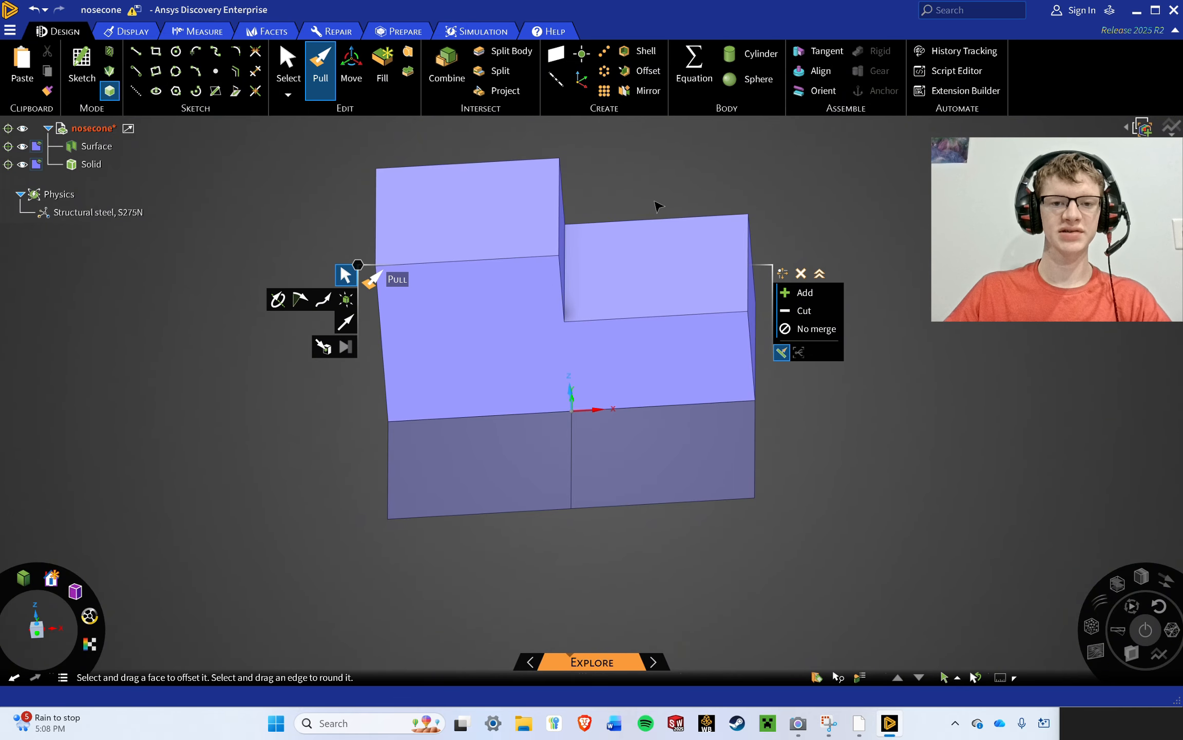
key("ctrl+z")
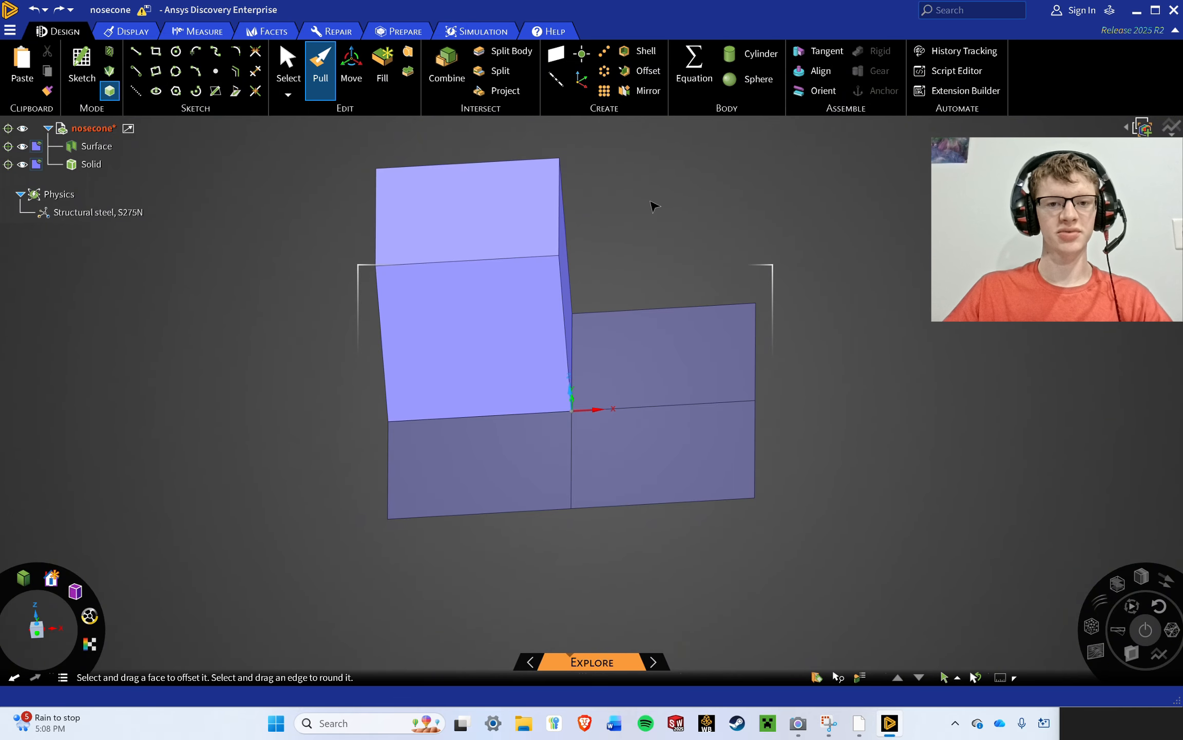
Set Pull to No merge and pull the positive X, positive Y square upward 10 mm into a separate block.
left_click(664, 355)
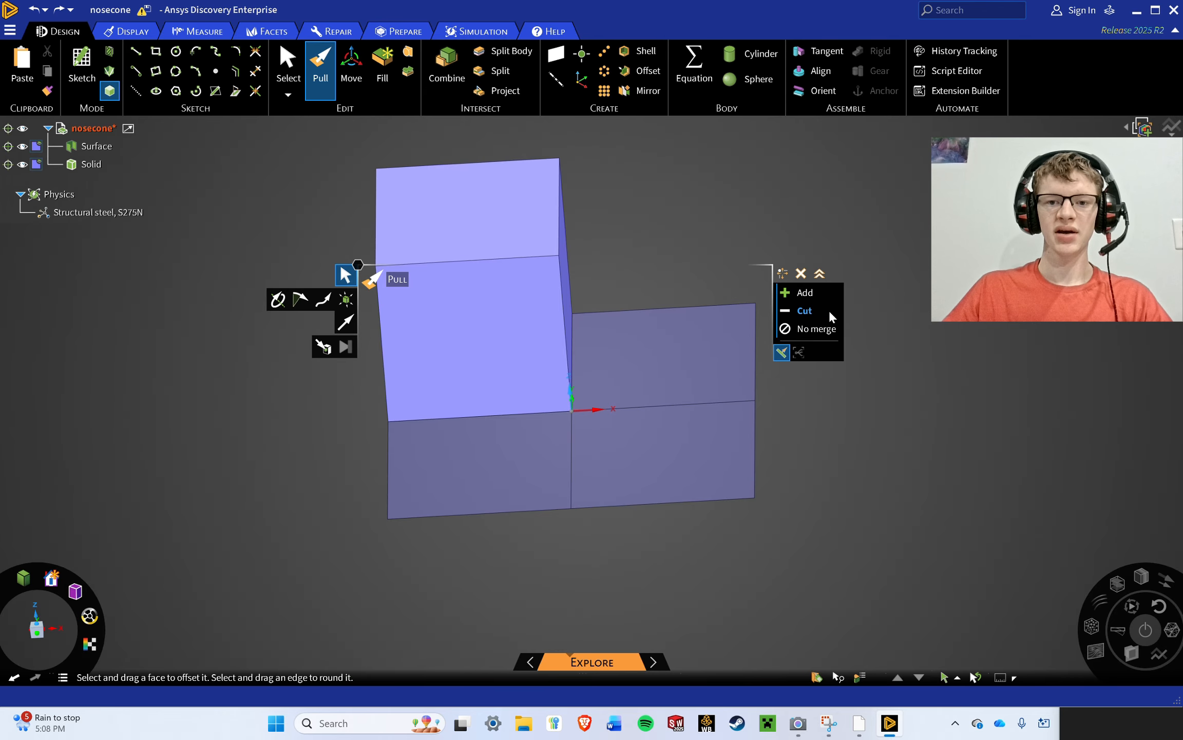
left_click(813, 332)
left_click(666, 343)
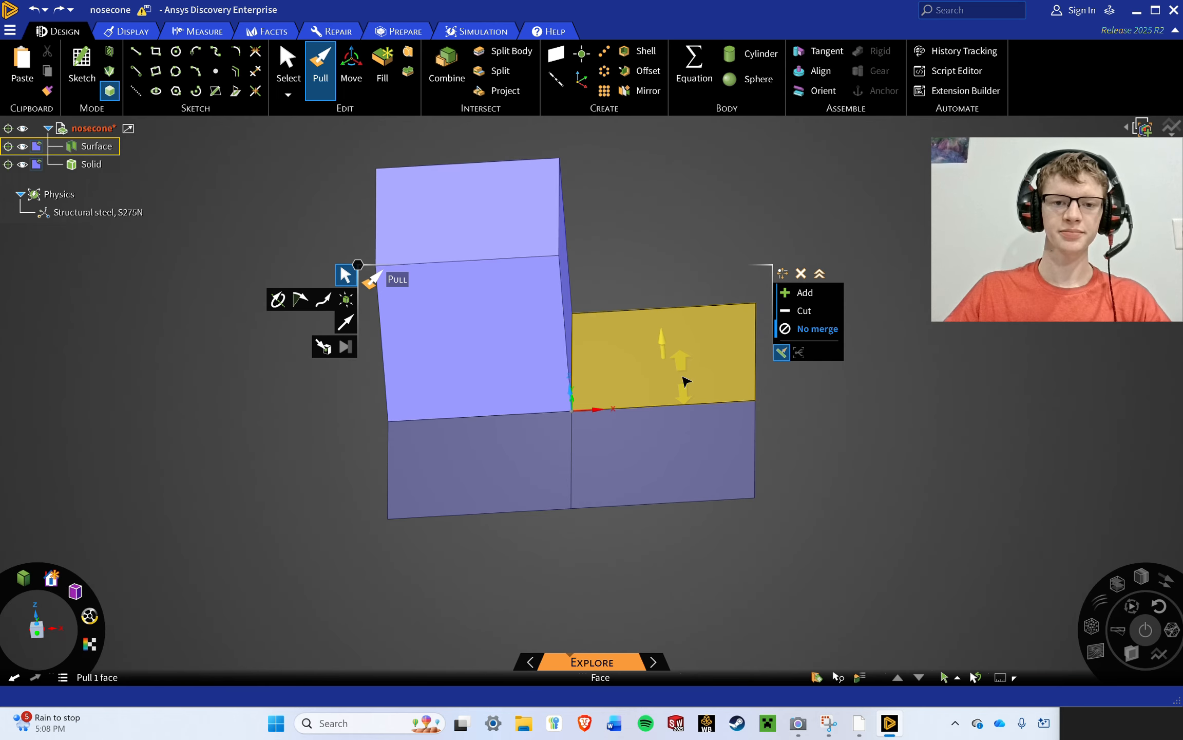
left_click_drag(683, 377, 677, 339)
type("10")
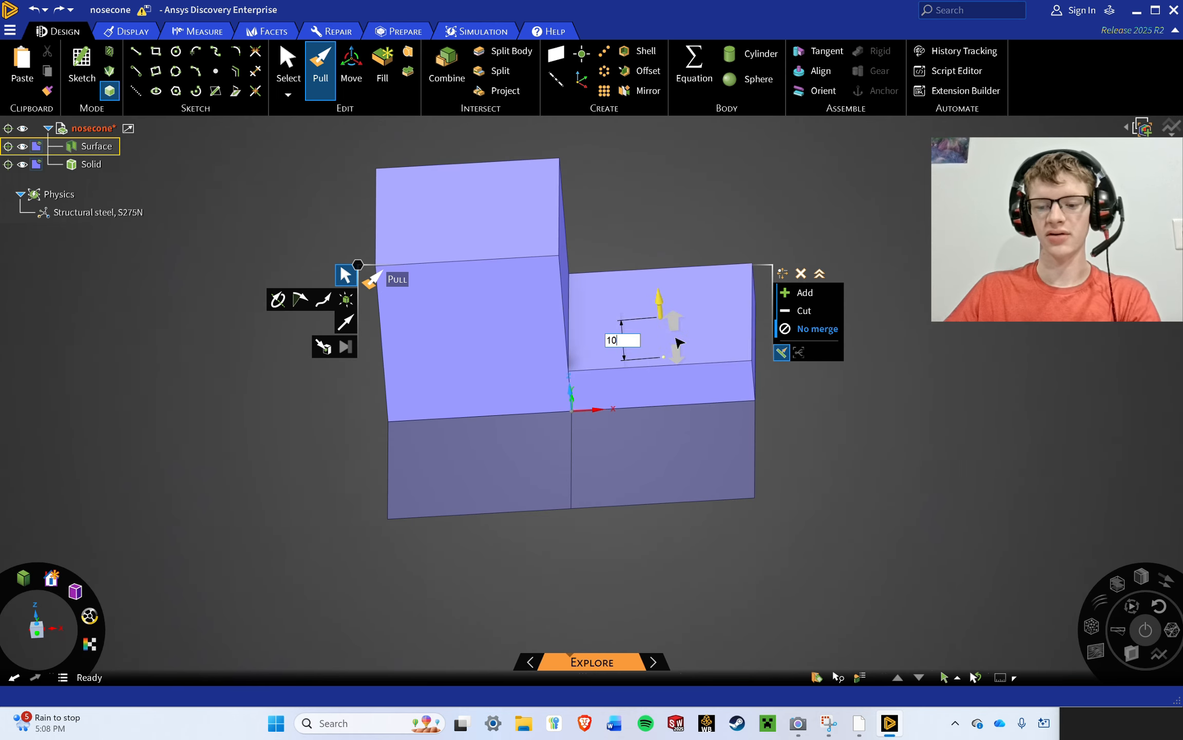
key("Return")
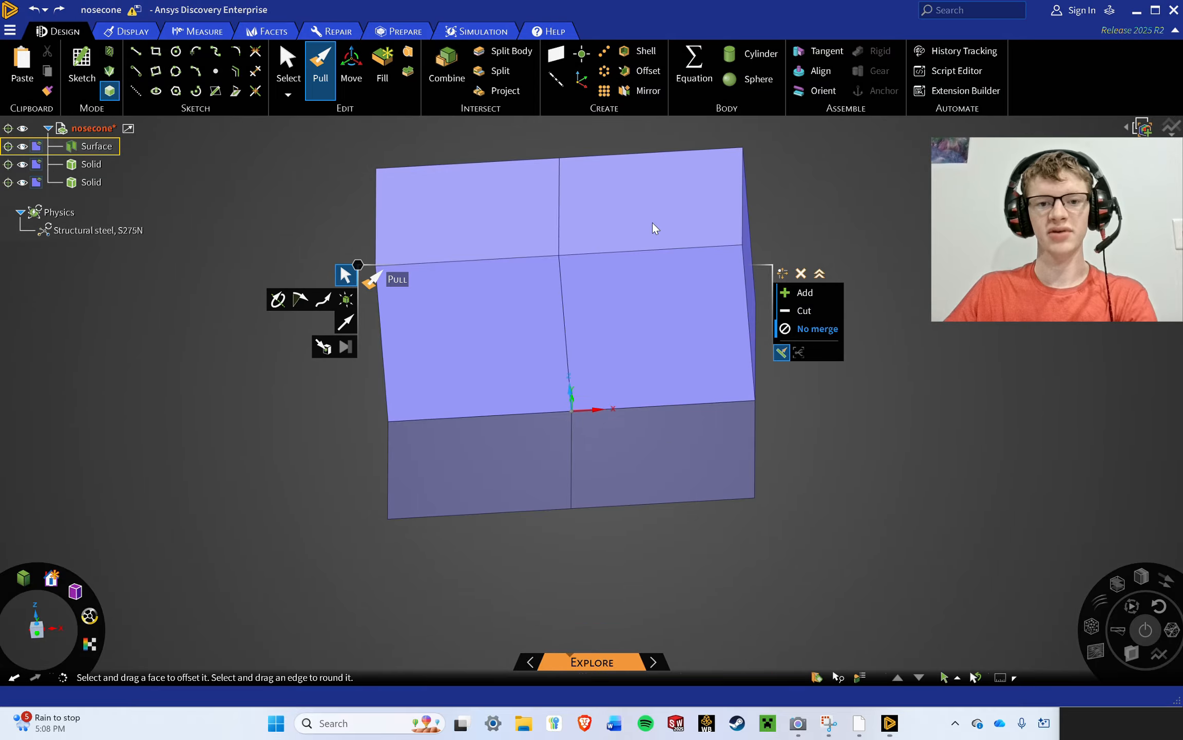
Pull the square face in the negative X, negative Y quadrant upward 10 mm without merging.
left_click(501, 448)
left_click_drag(452, 482, 442, 415)
type("10")
key("Return")
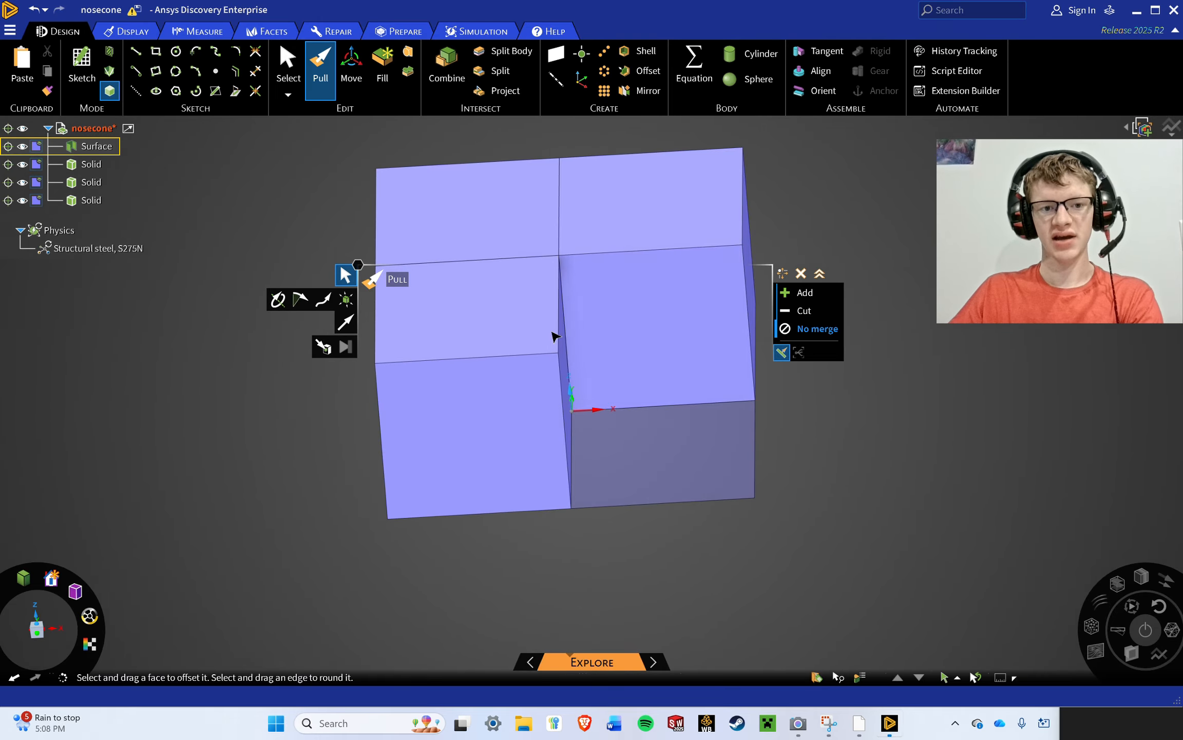
Pull the remaining square in the positive X, negative Y quadrant upward 10 mm without merging, and clear the selection.
left_click(684, 437)
left_click_drag(682, 431, 665, 323)
type("1")
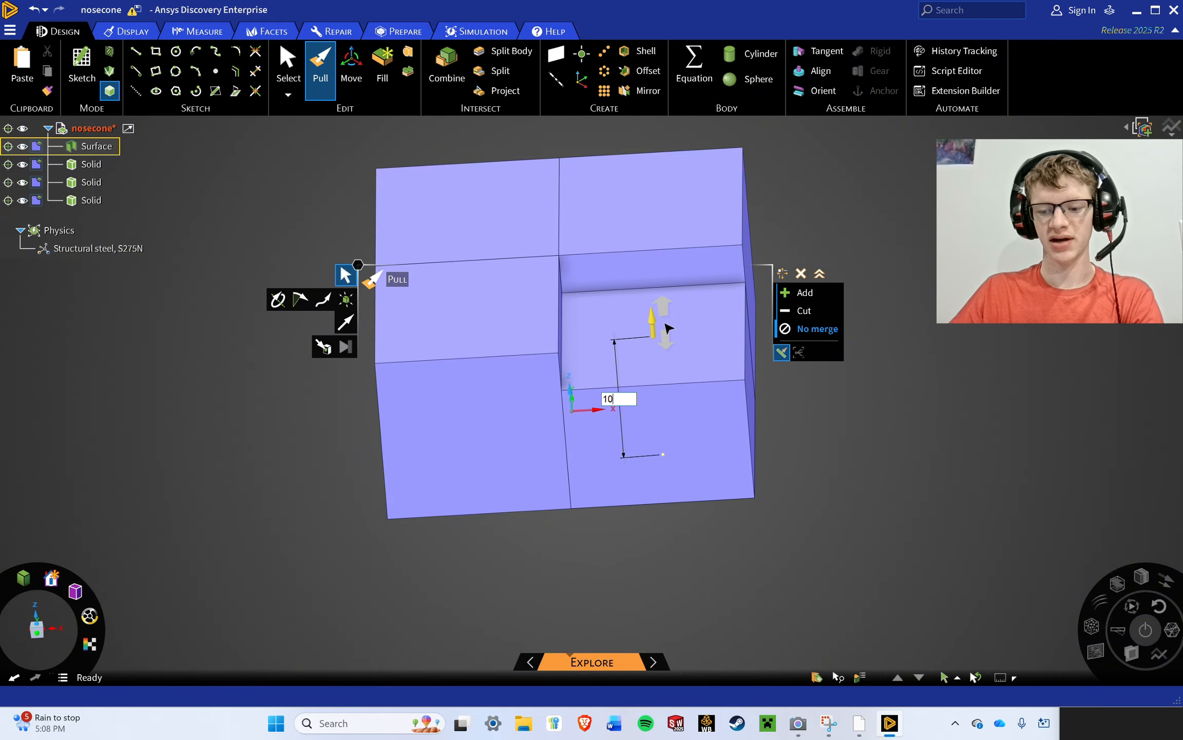
type("0")
key("Return")
left_click(443, 308)
left_click(784, 216)
Examine the four adjacent blocks from several angles and distances.
scroll(787, 212, "down", 5)
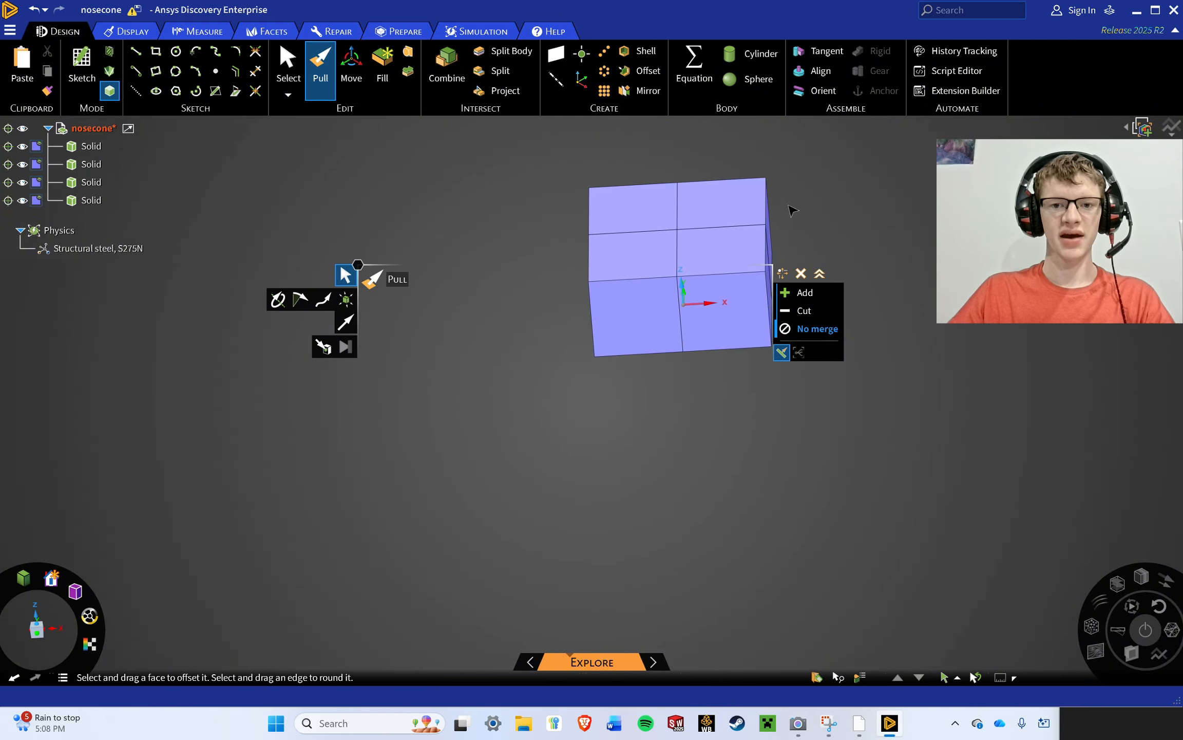
left_click_drag(809, 209, 708, 312)
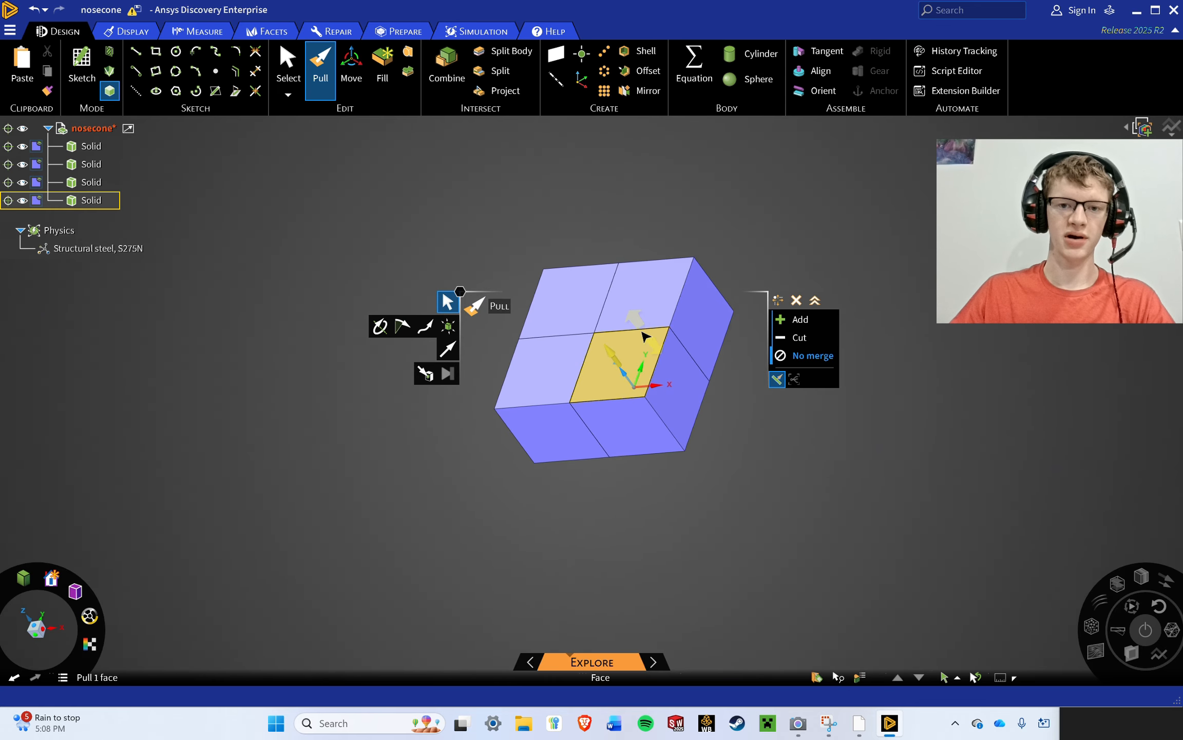
scroll(642, 336, "up", 5)
scroll(499, 244, "down", 2)
scroll(500, 243, "up", 1)
scroll(386, 225, "down", 3)
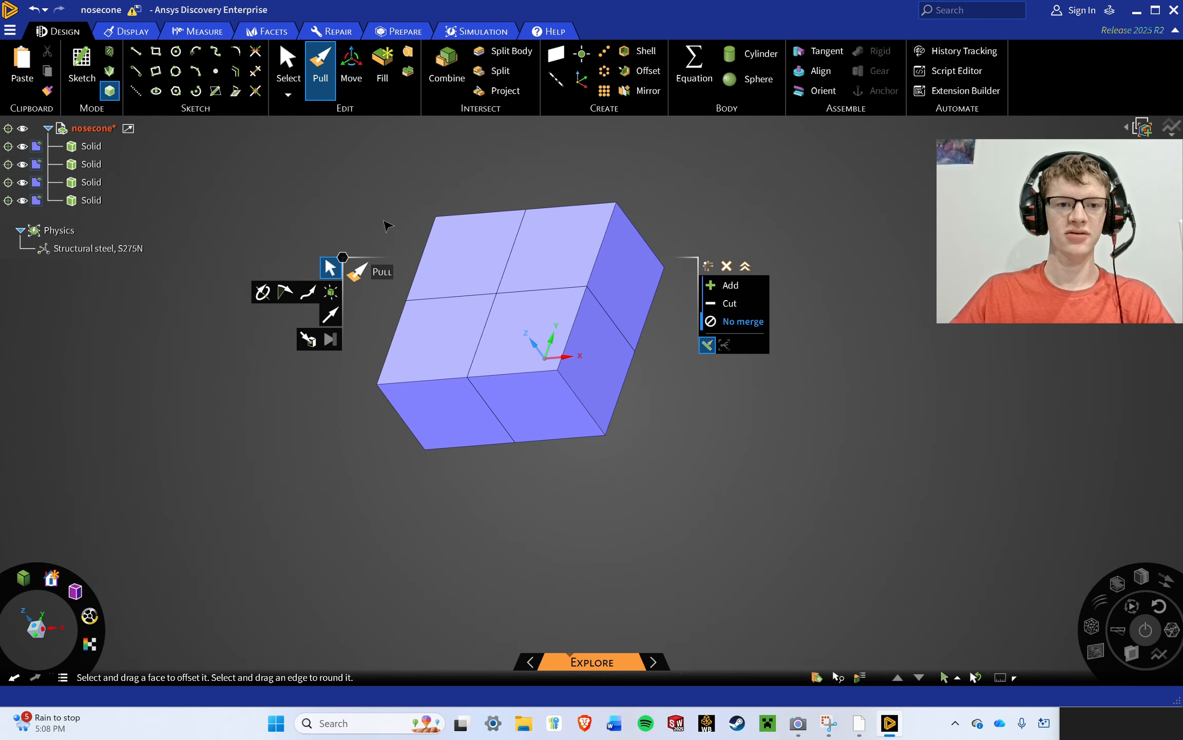
left_click_drag(399, 225, 297, 216)
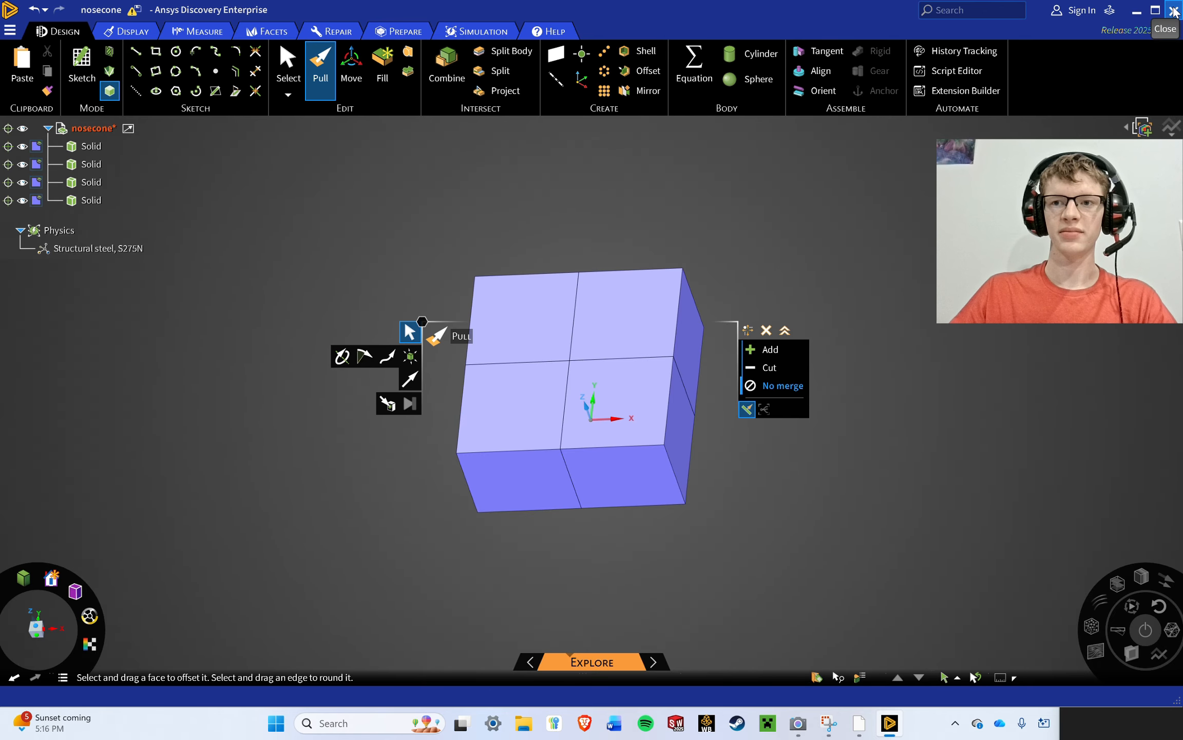
Close the Discovery geometry editor to return to Workbench, and open the Model cell of the static structural system.
left_click(1174, 10)
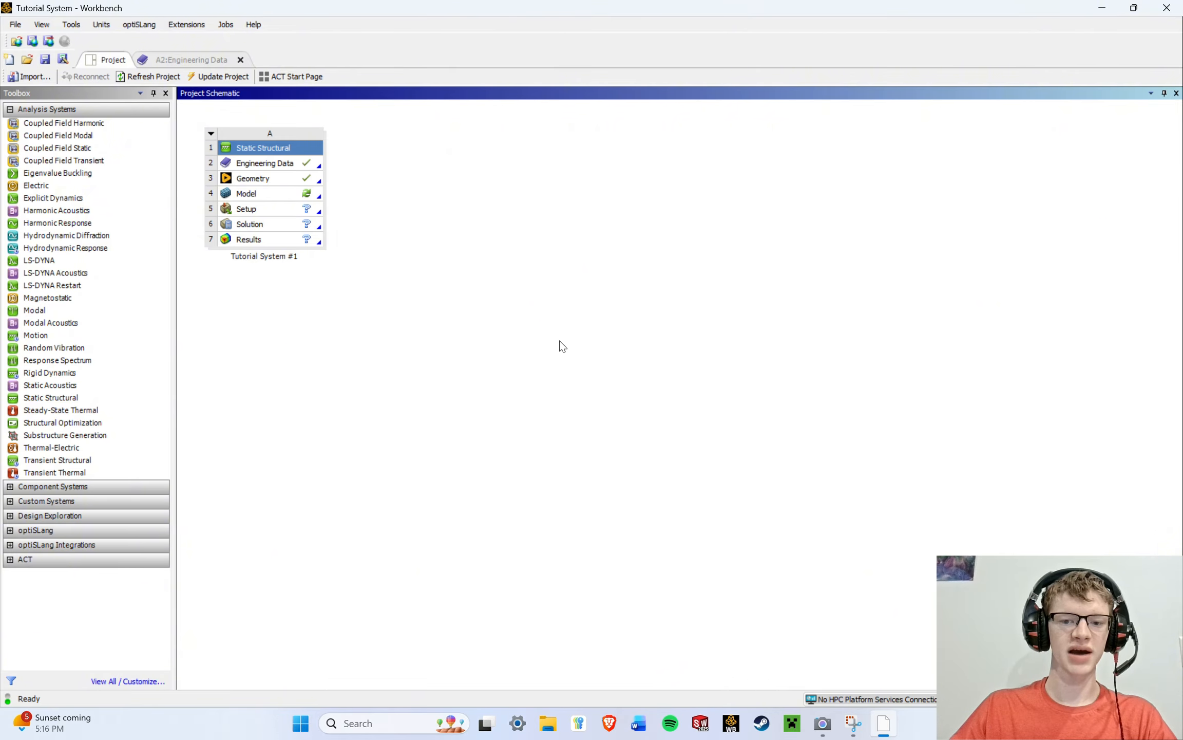
left_click(293, 184)
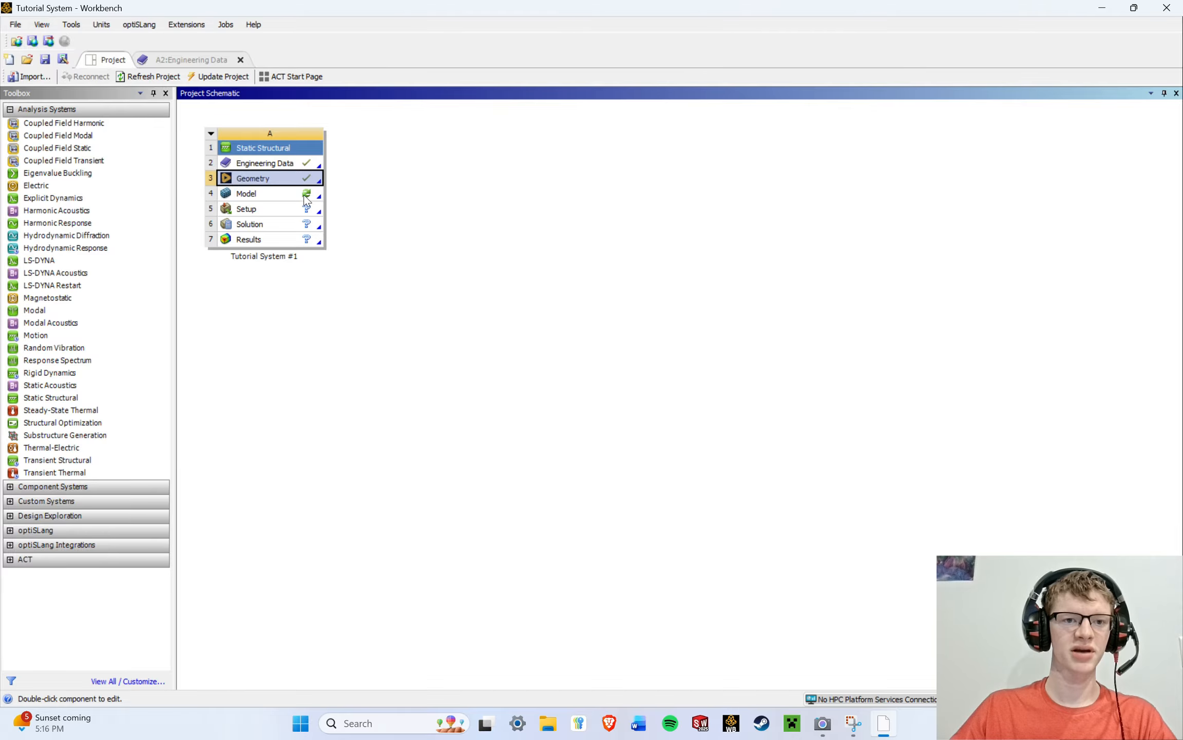
left_click(340, 186)
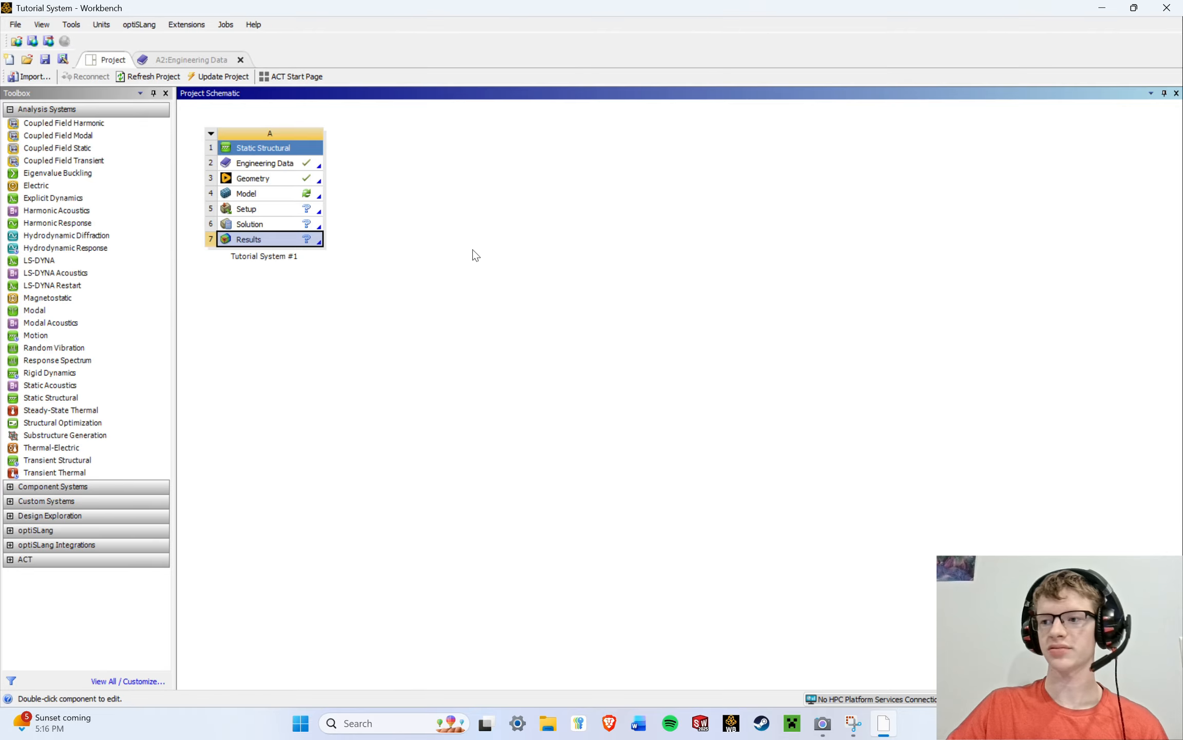
double_click(278, 195)
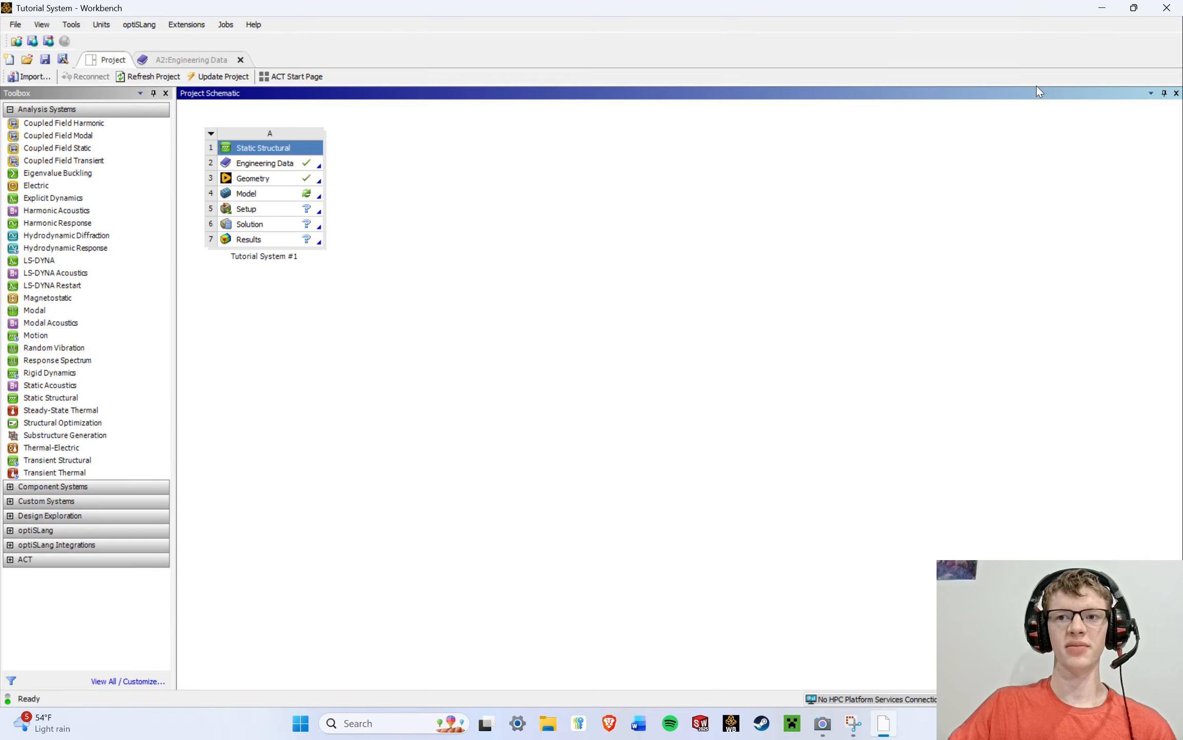
Close Workbench and save the modified Tutorial System project.
left_click(1165, 14)
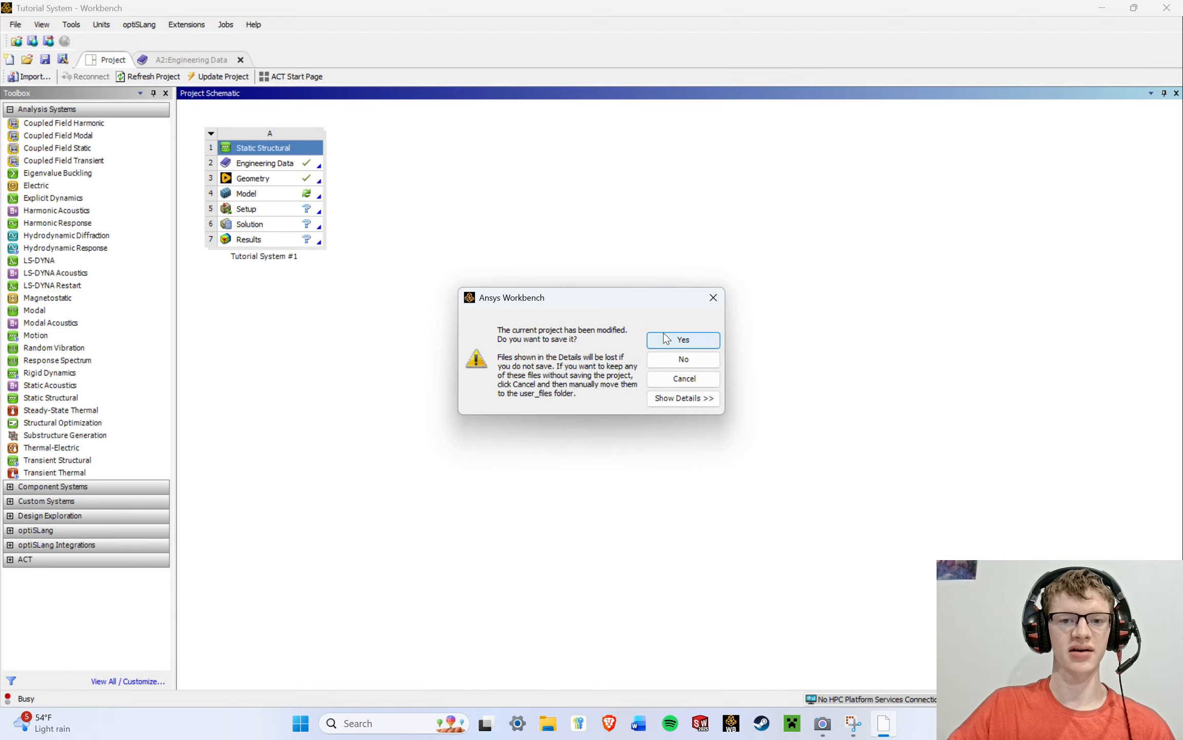
left_click(679, 339)
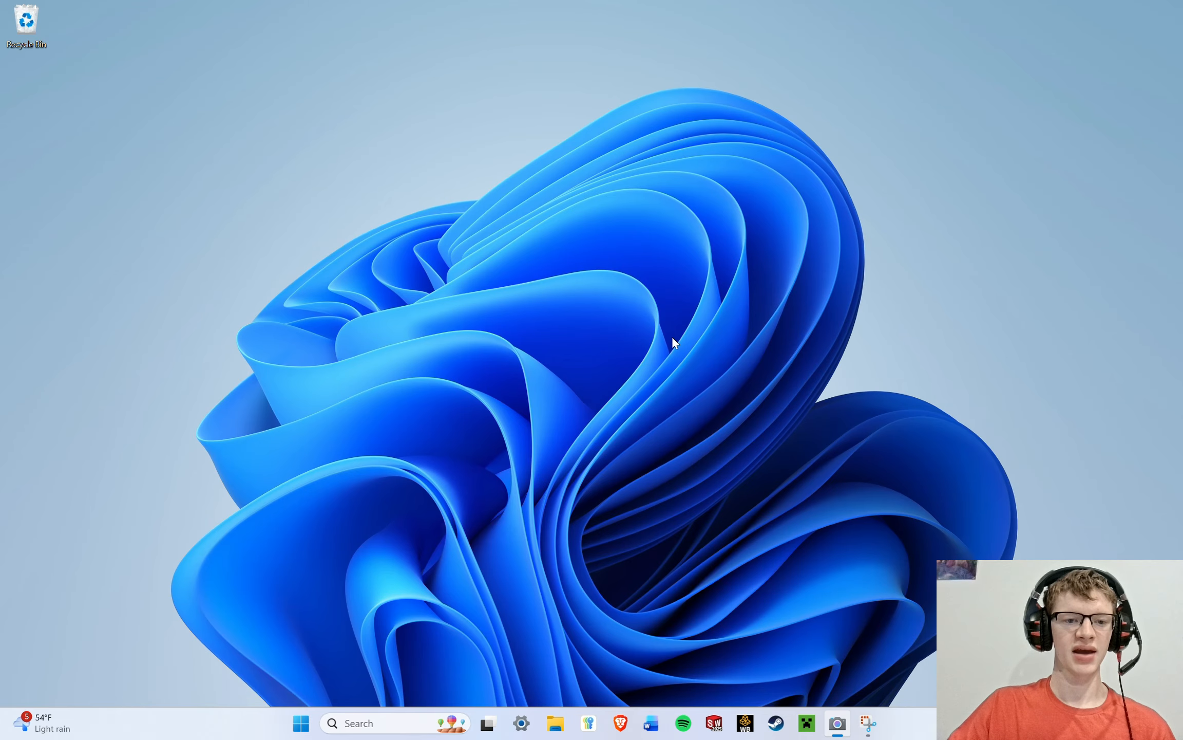